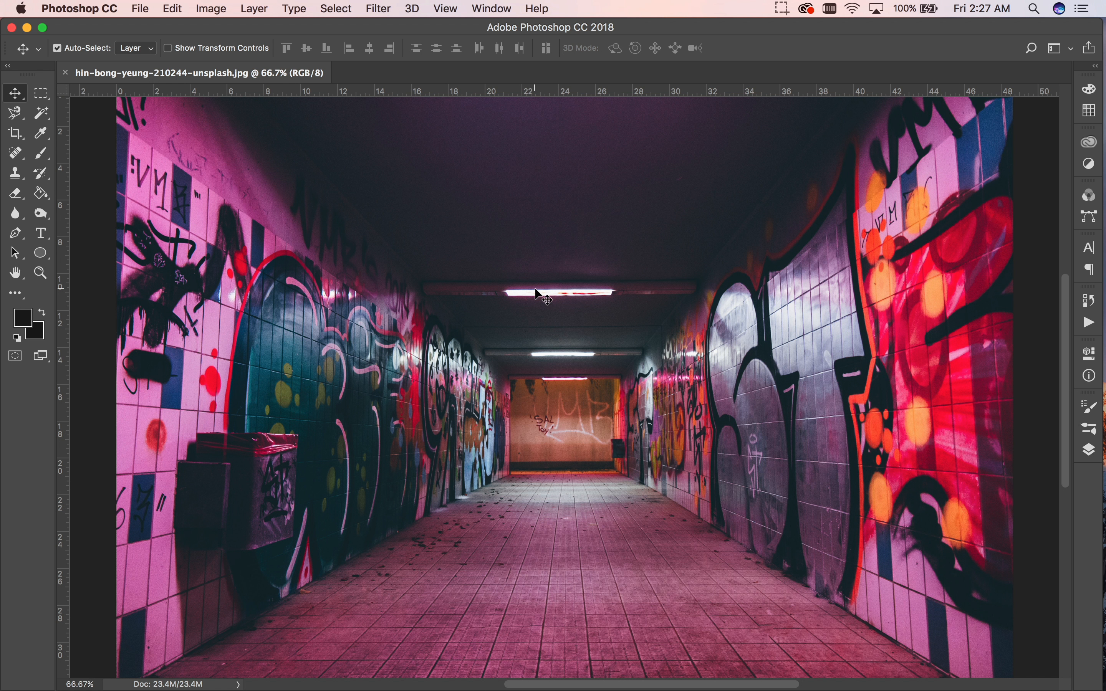
# Set up a new document in pixels with a width of 2000 and a height of 2000.
pyautogui.click(147, 11)
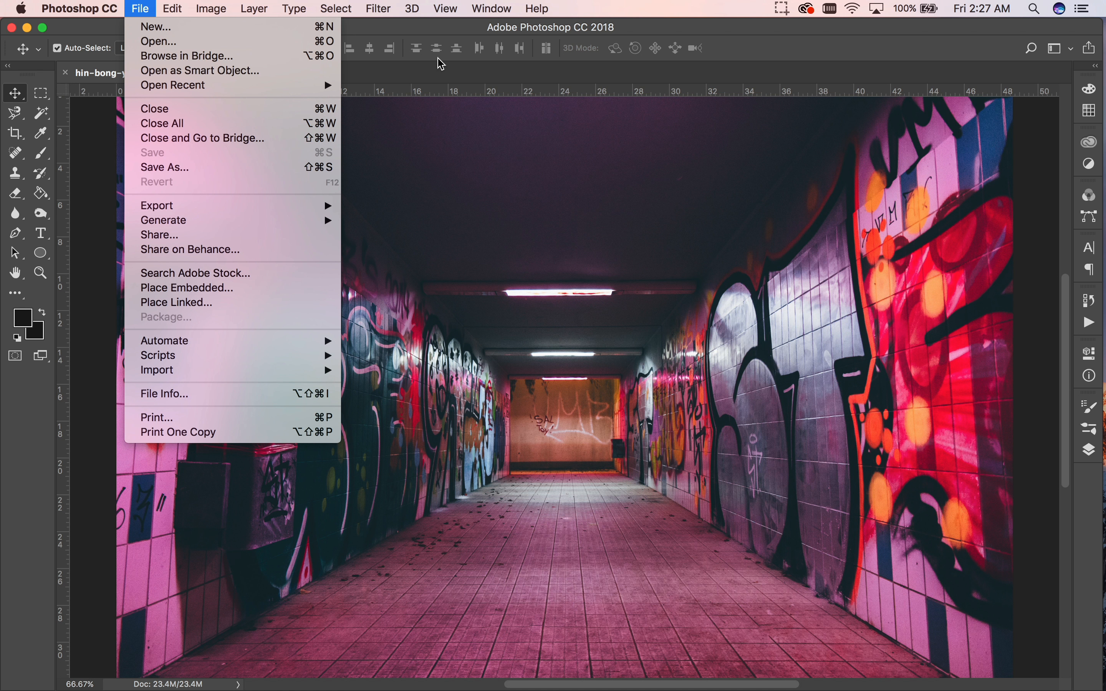
pyautogui.click(433, 73)
pyautogui.click(147, 14)
pyautogui.click(171, 29)
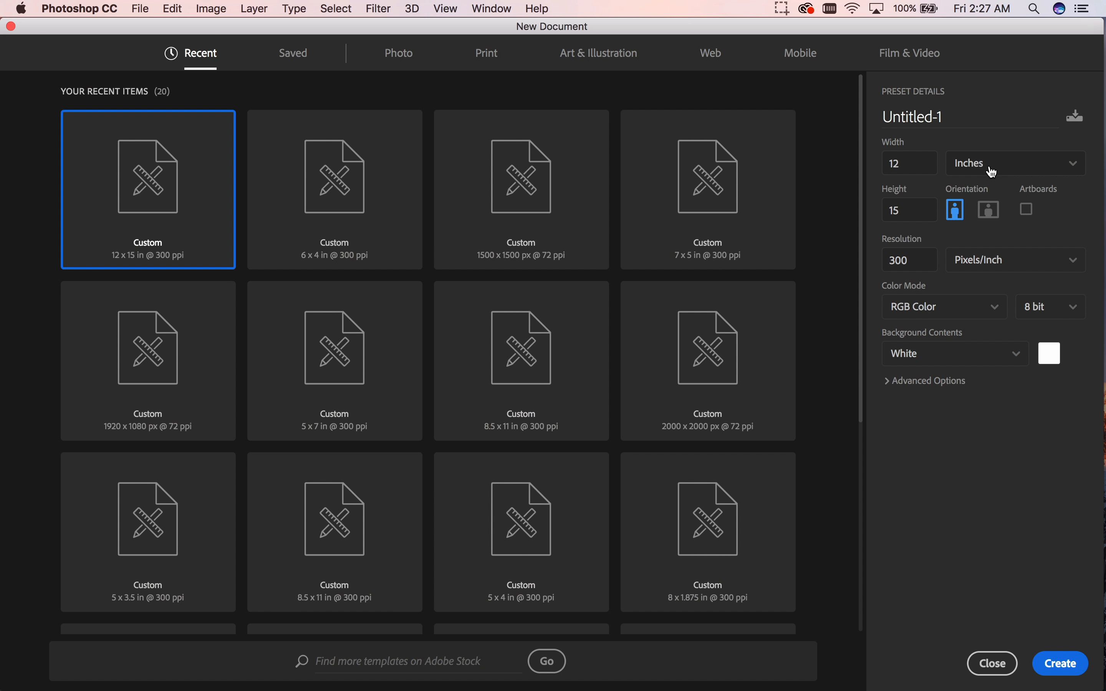
pyautogui.click(990, 169)
pyautogui.click(974, 184)
pyautogui.click(924, 163)
pyautogui.doubleClick(923, 163)
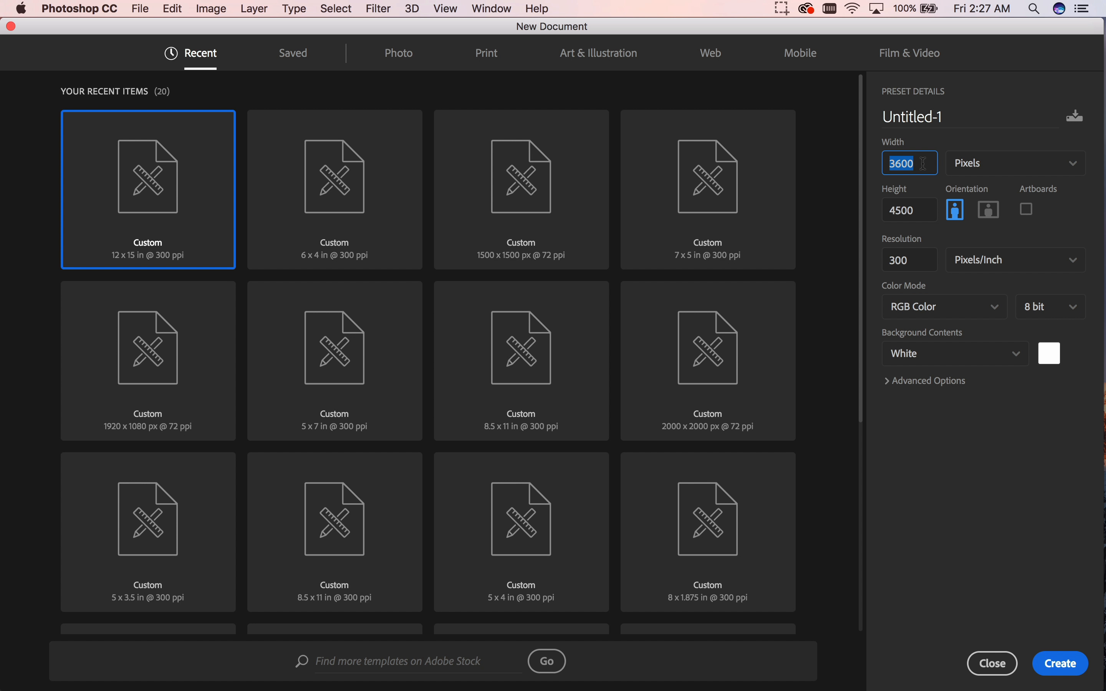
pyautogui.write('2000')
pyautogui.doubleClick(918, 215)
pyautogui.write('20')
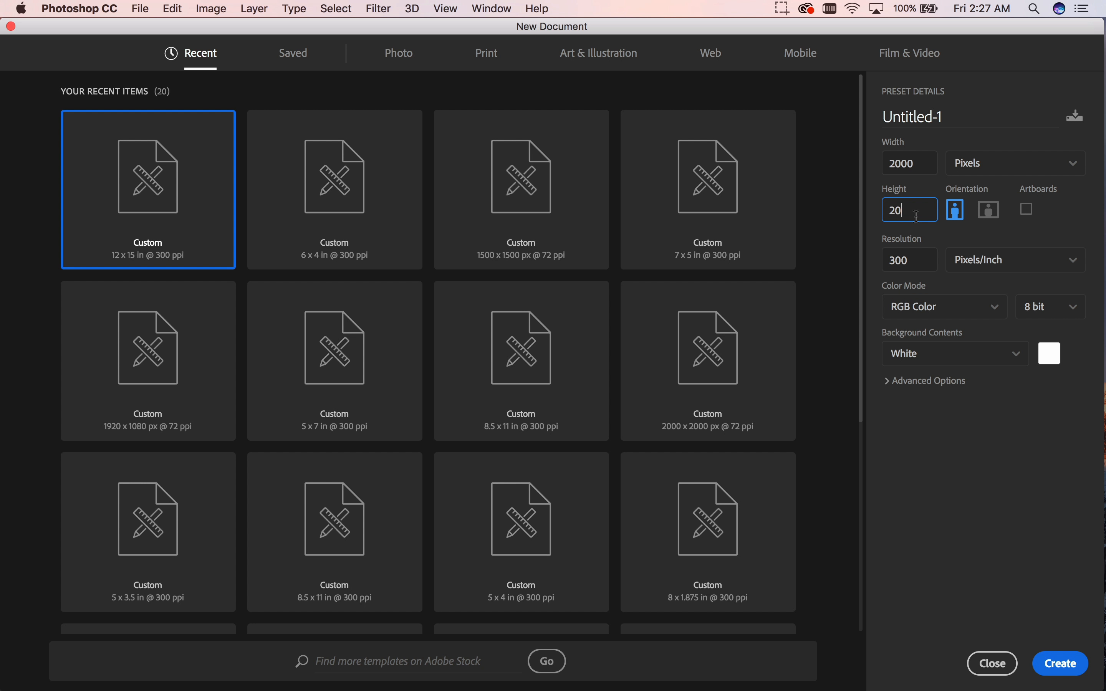
pyautogui.write('00')
# Set the new document's resolution to 72 pixels/inch and create it.
pyautogui.doubleClick(911, 252)
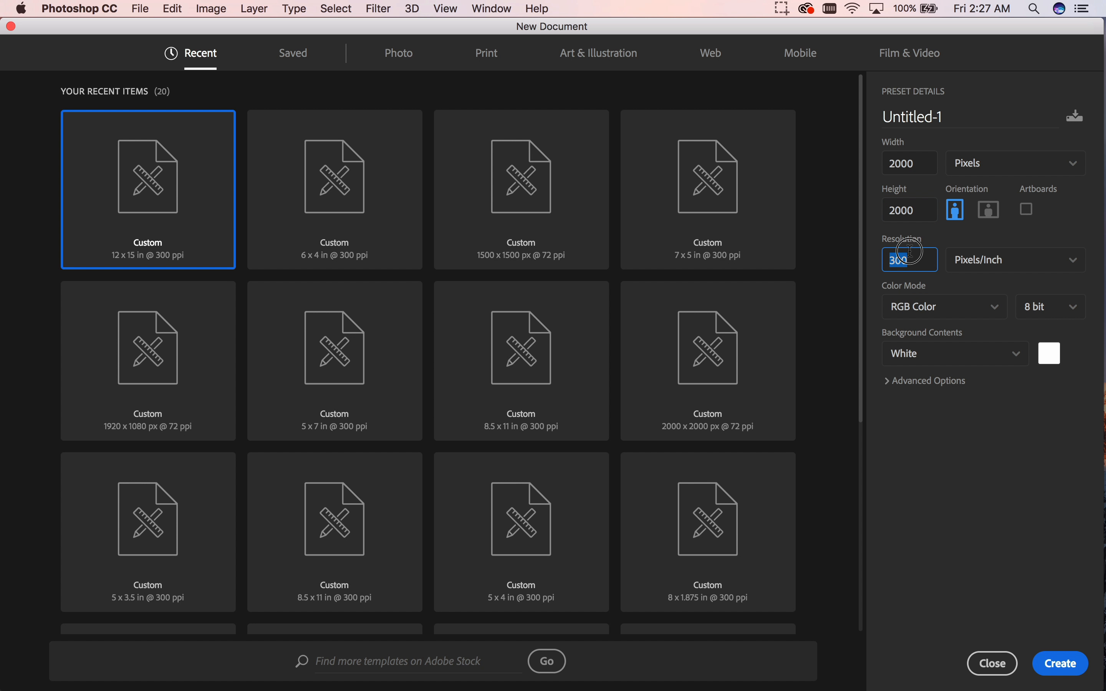
pyautogui.write('72')
pyautogui.click(1060, 663)
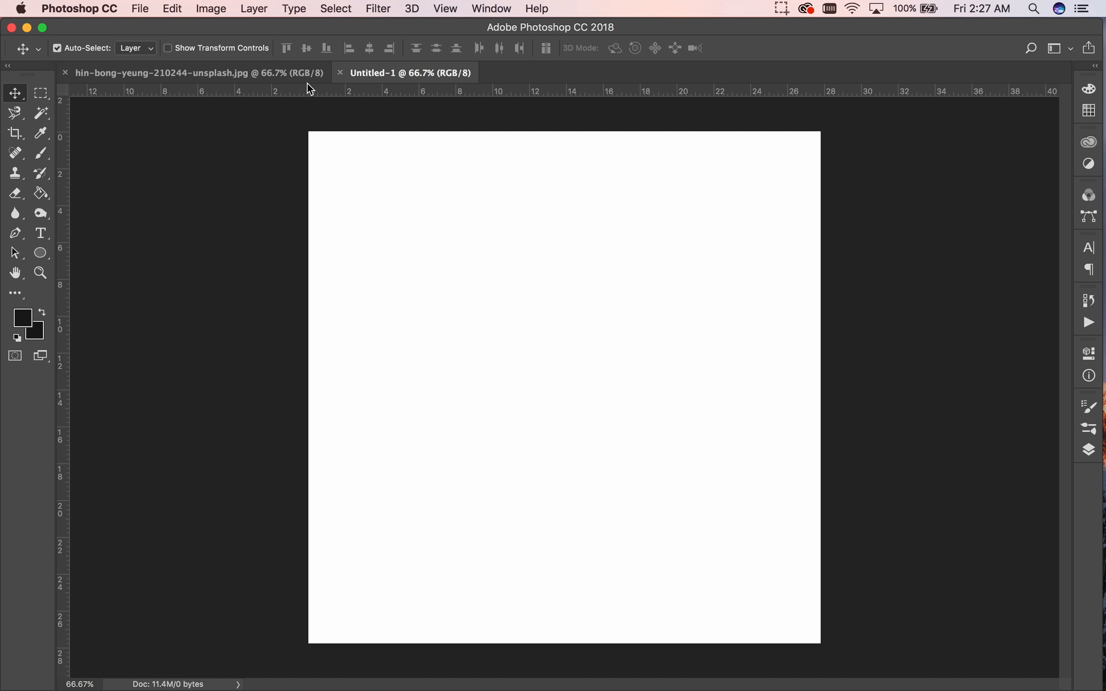
# Bring the tunnel photo from hin-bong-yeung-210244-unsplash.jpg into the new Untitled-1 document as its own layer.
pyautogui.click(295, 76)
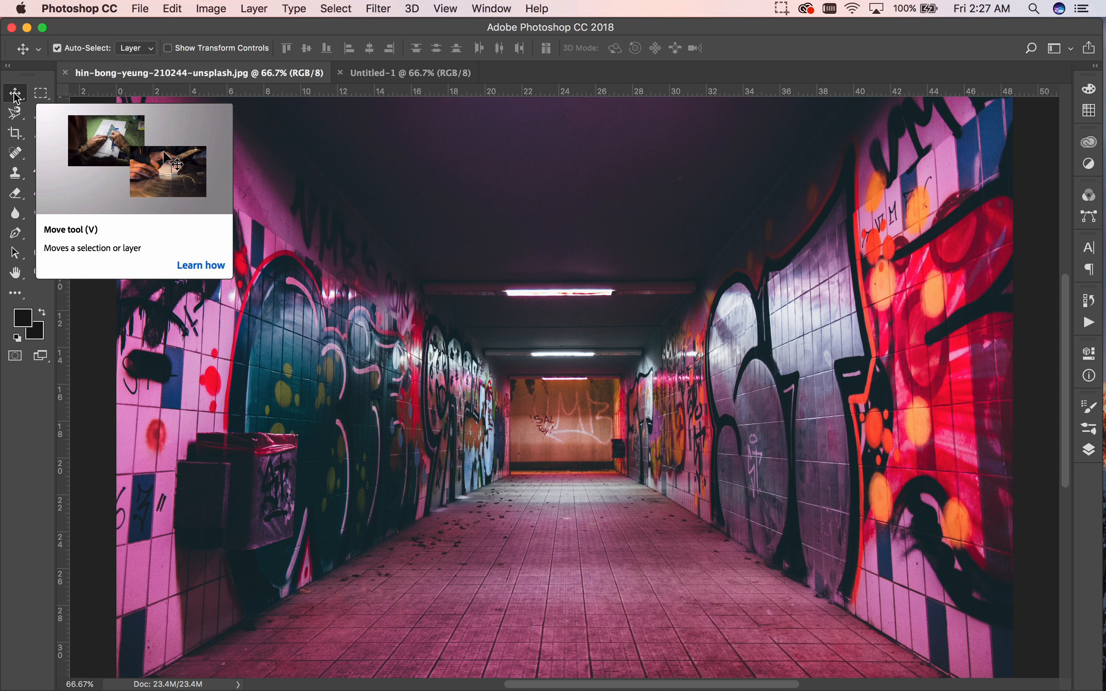
pyautogui.moveTo(476, 279); pyautogui.dragTo(620, 395)
pyautogui.press('super+t')
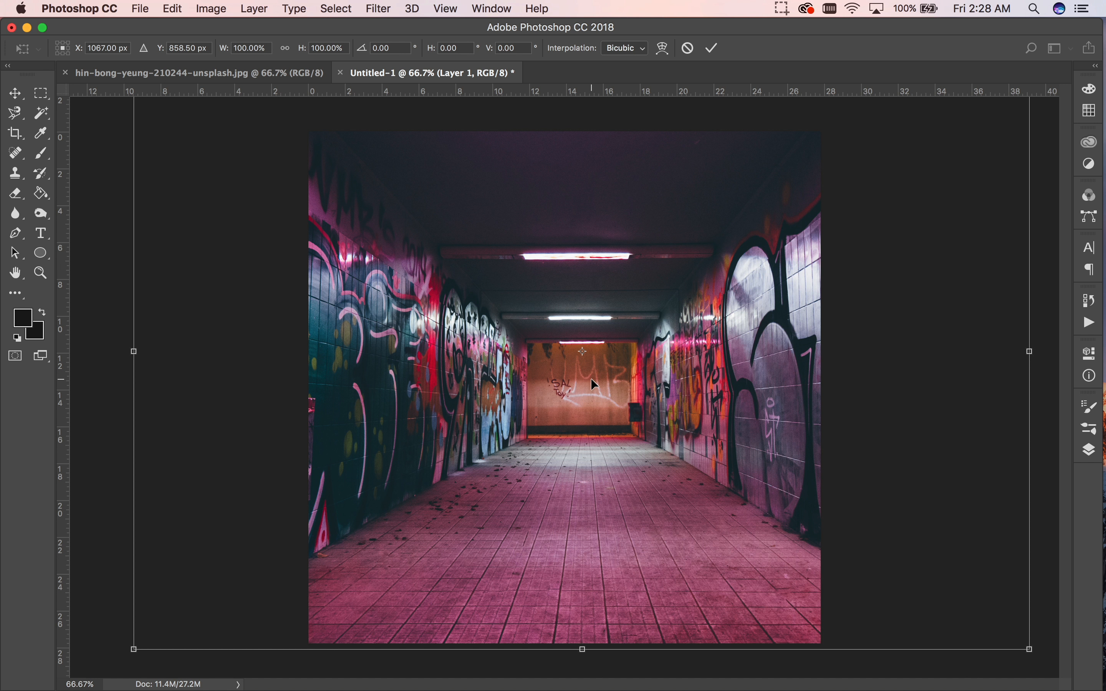
pyautogui.press('Return')
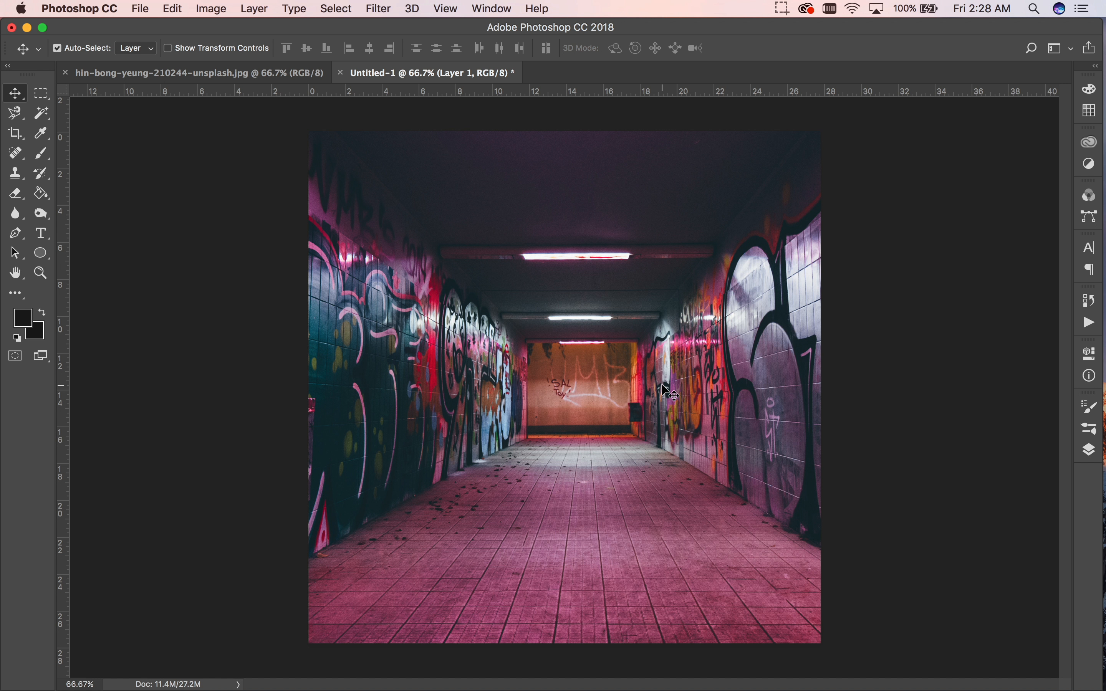
# Scale the tunnel photo proportionally to about 87% and center it horizontally on the canvas.
pyautogui.press('super')
pyautogui.press('super+t')
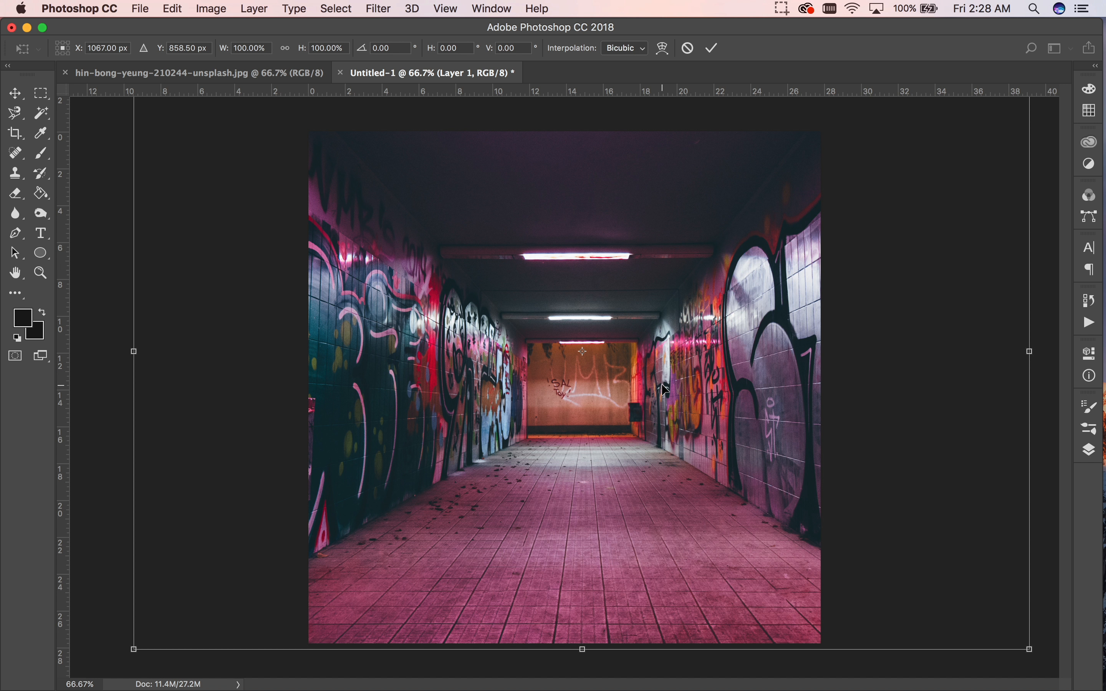
pyautogui.press('super+0')
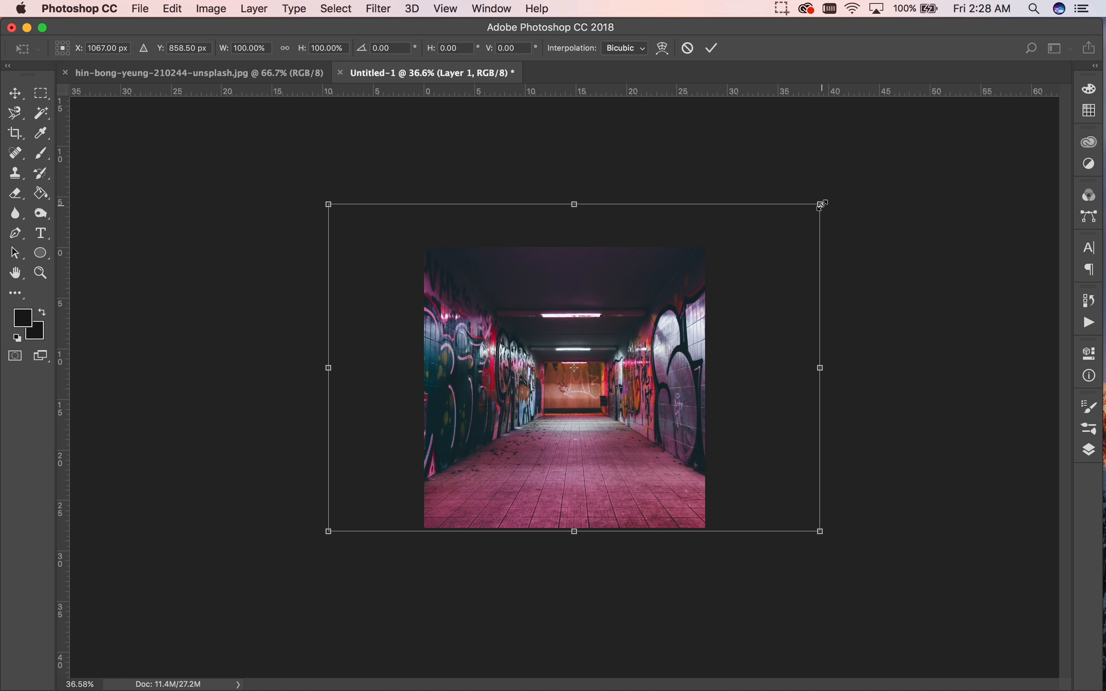
pyautogui.moveTo(823, 203); pyautogui.dragTo(768, 259)
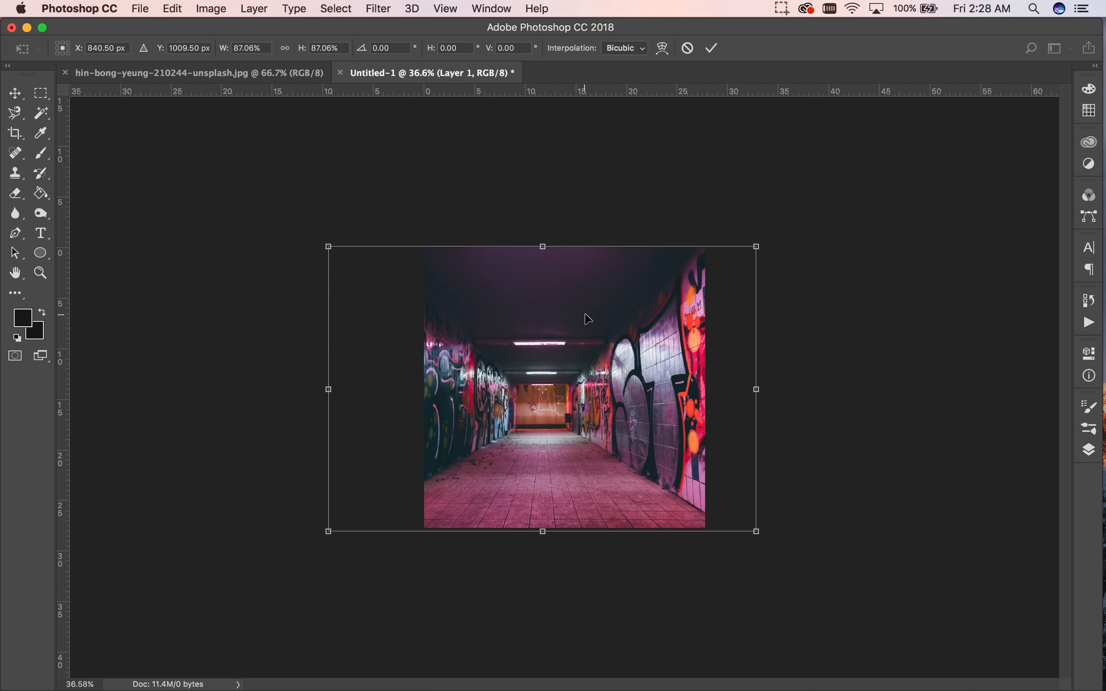
pyautogui.moveTo(590, 319); pyautogui.dragTo(612, 322)
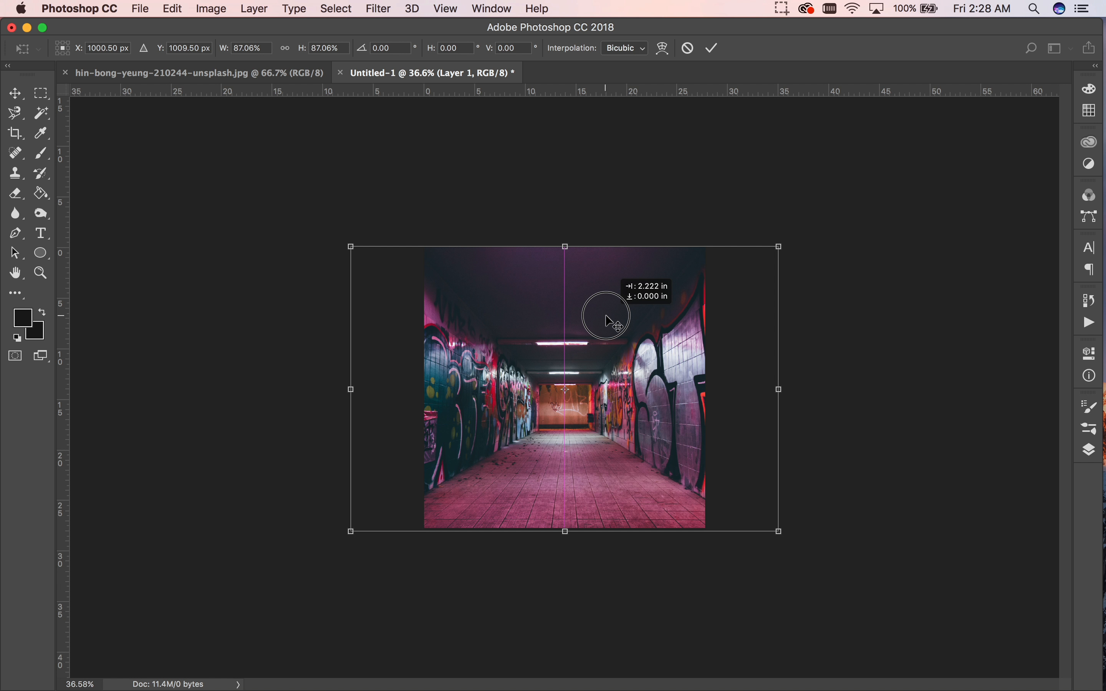
pyautogui.moveTo(606, 315); pyautogui.dragTo(606, 316)
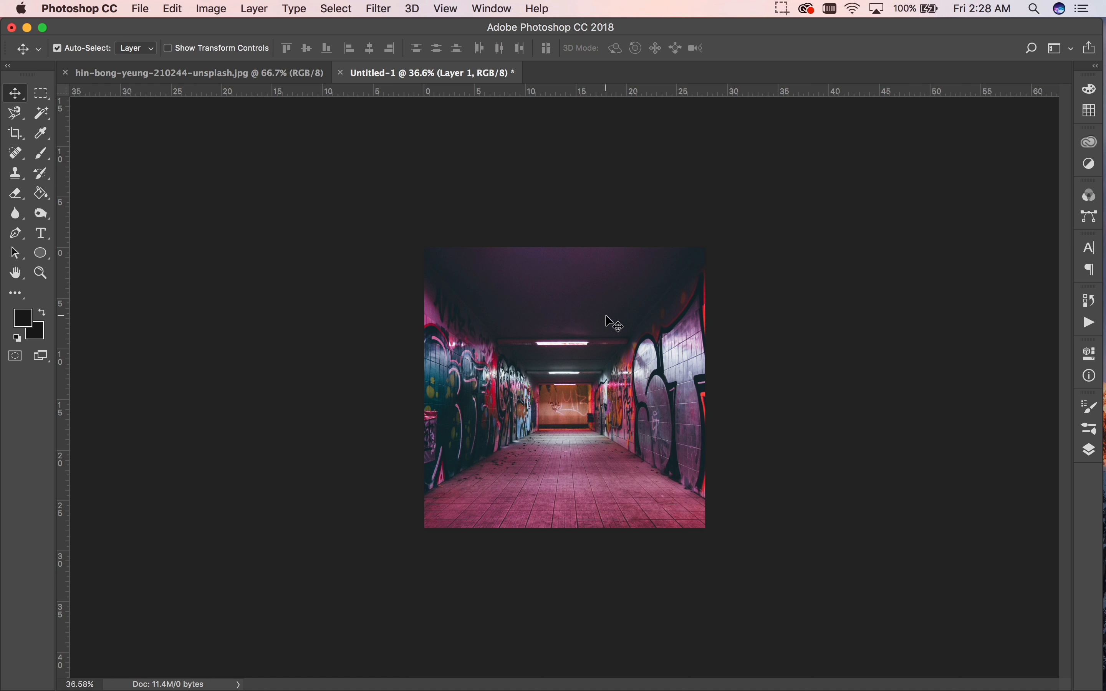
# Draw a tall white rectangle about 132 px wide and 1135 px high near the middle of the tunnel.
pyautogui.scroll(5, 650, 337)
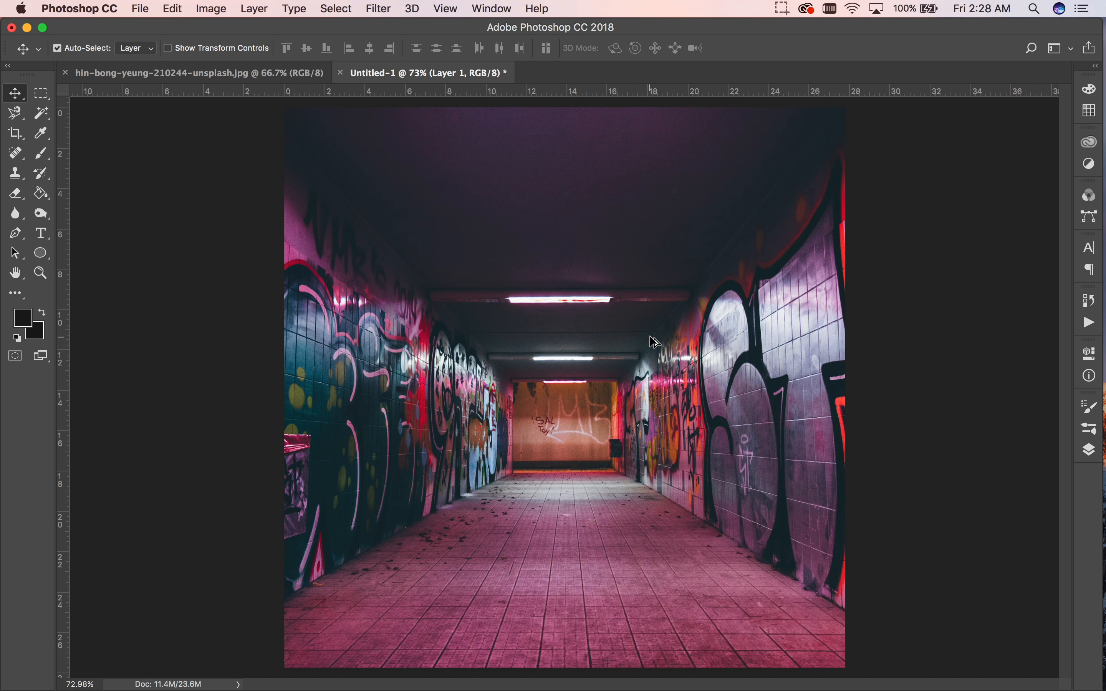
pyautogui.scroll(-2, 655, 343)
pyautogui.scroll(2, 655, 343)
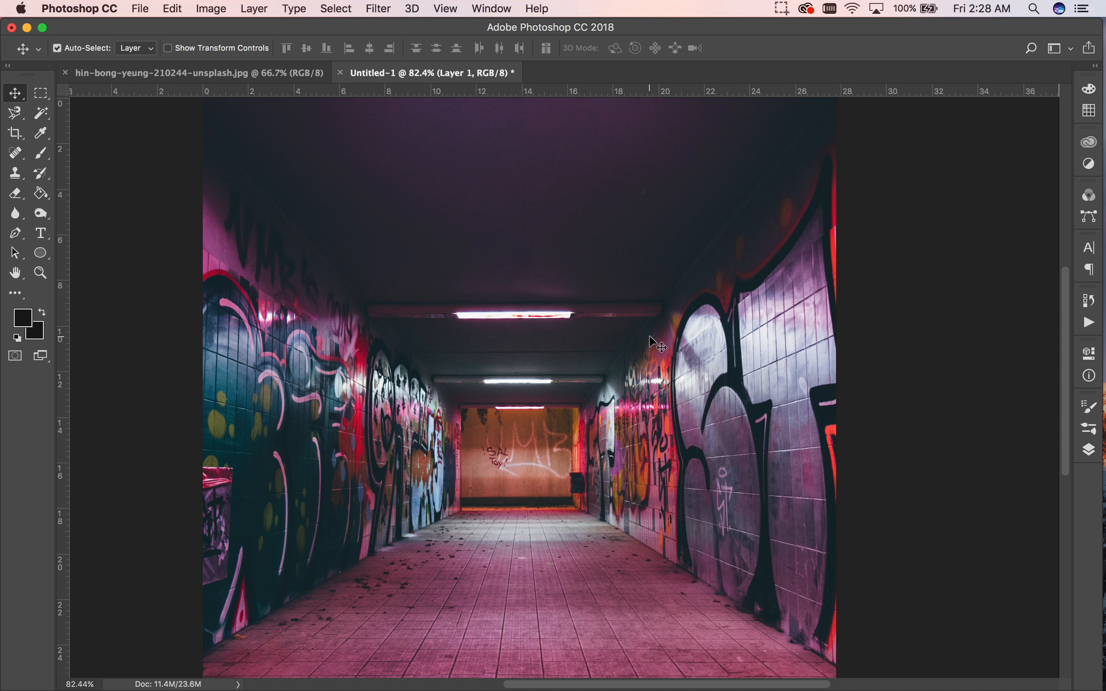
pyautogui.scroll(-2, 655, 343)
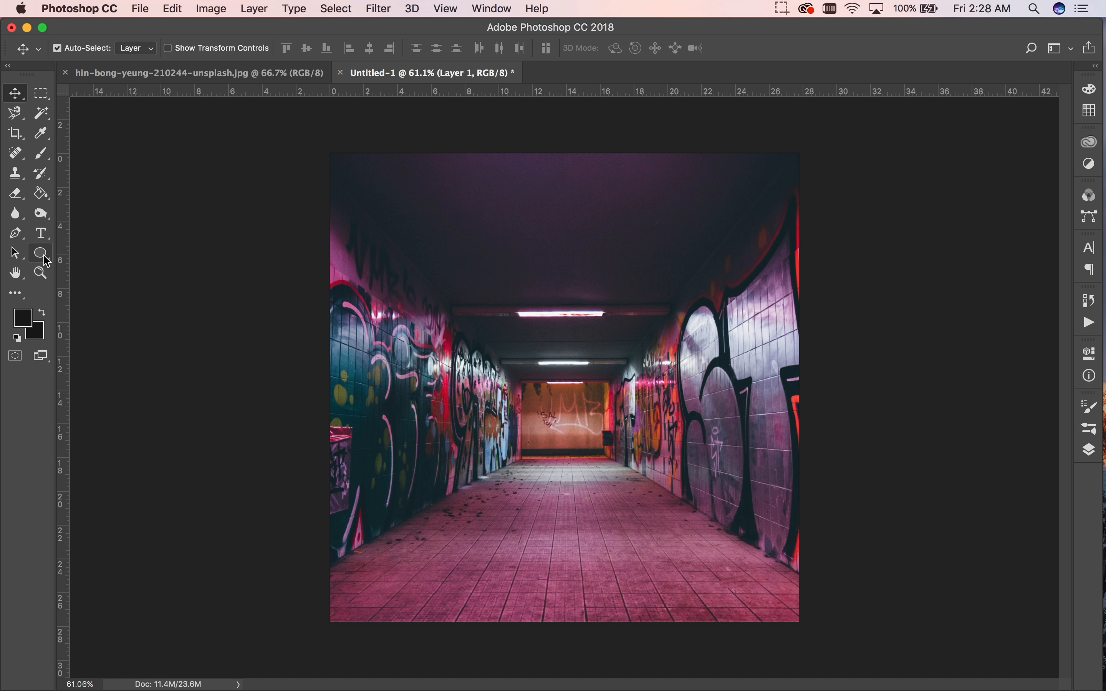
pyautogui.moveTo(46, 261); pyautogui.dragTo(98, 257)
pyautogui.click(17, 339)
pyautogui.click(43, 312)
pyautogui.moveTo(536, 290); pyautogui.dragTo(567, 556)
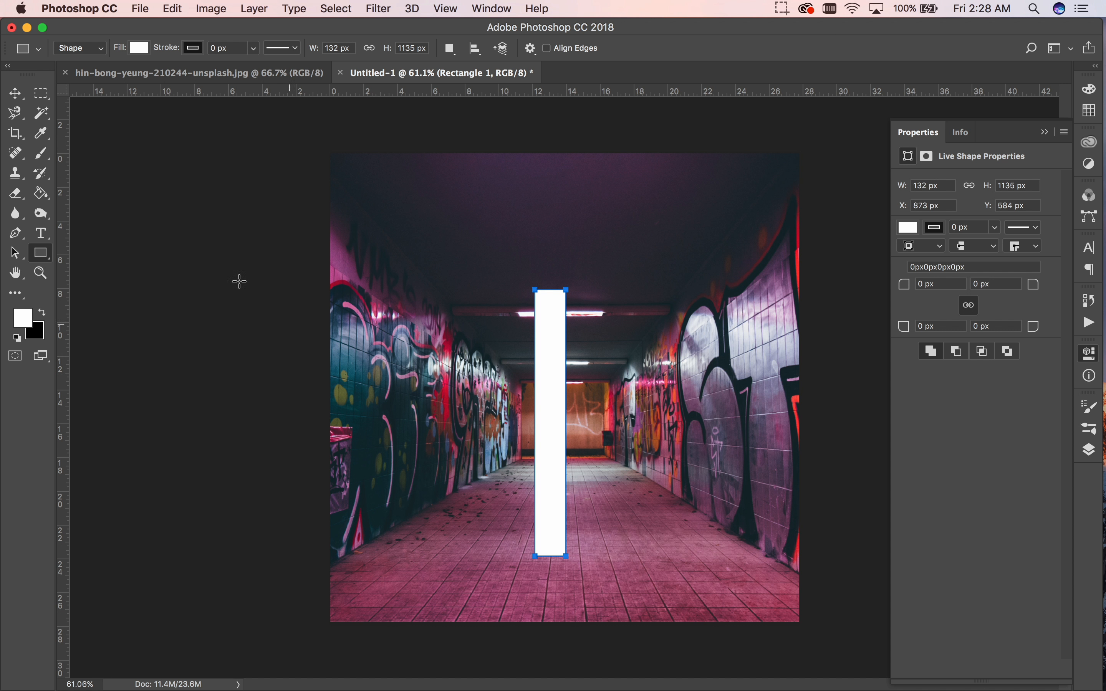
# Make the cross's horizontal bar from a copy of the vertical bar, rotated -90° across its upper part and shortened to about 848 px.
pyautogui.click(19, 97)
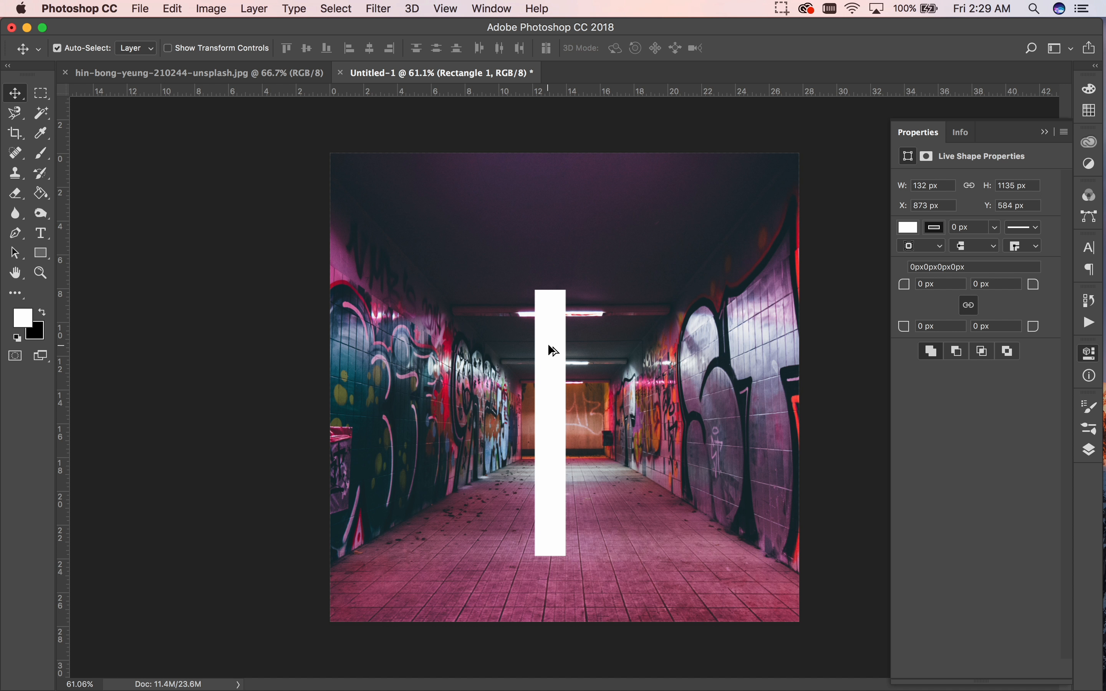
pyautogui.moveTo(549, 344); pyautogui.dragTo(590, 344)
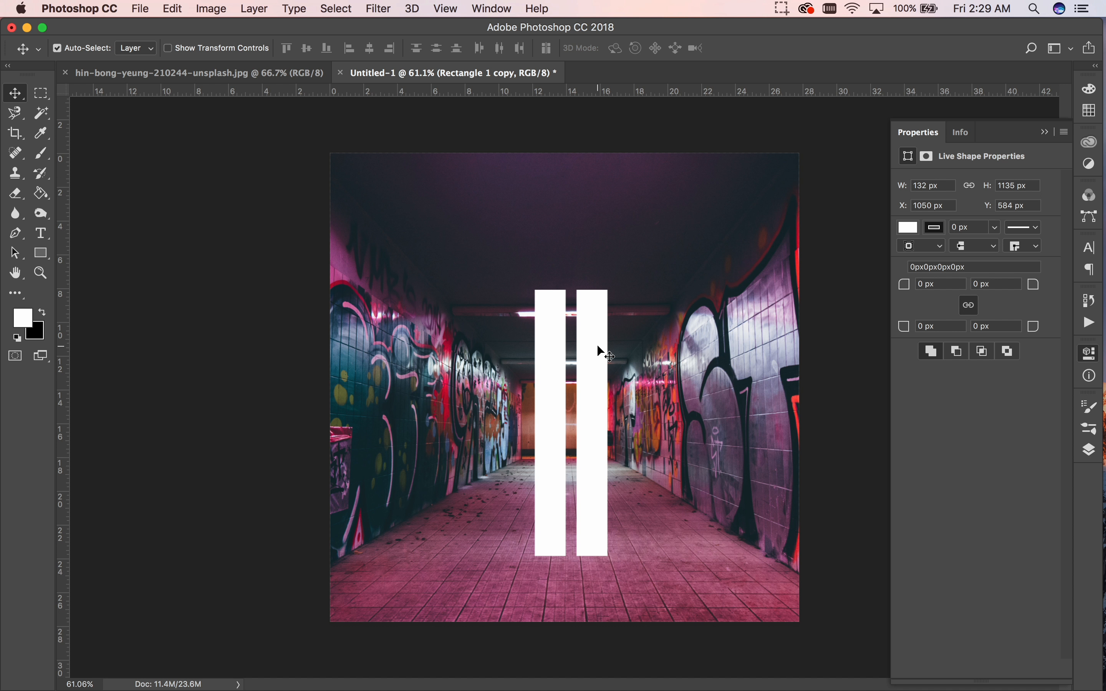
pyautogui.press('super+t')
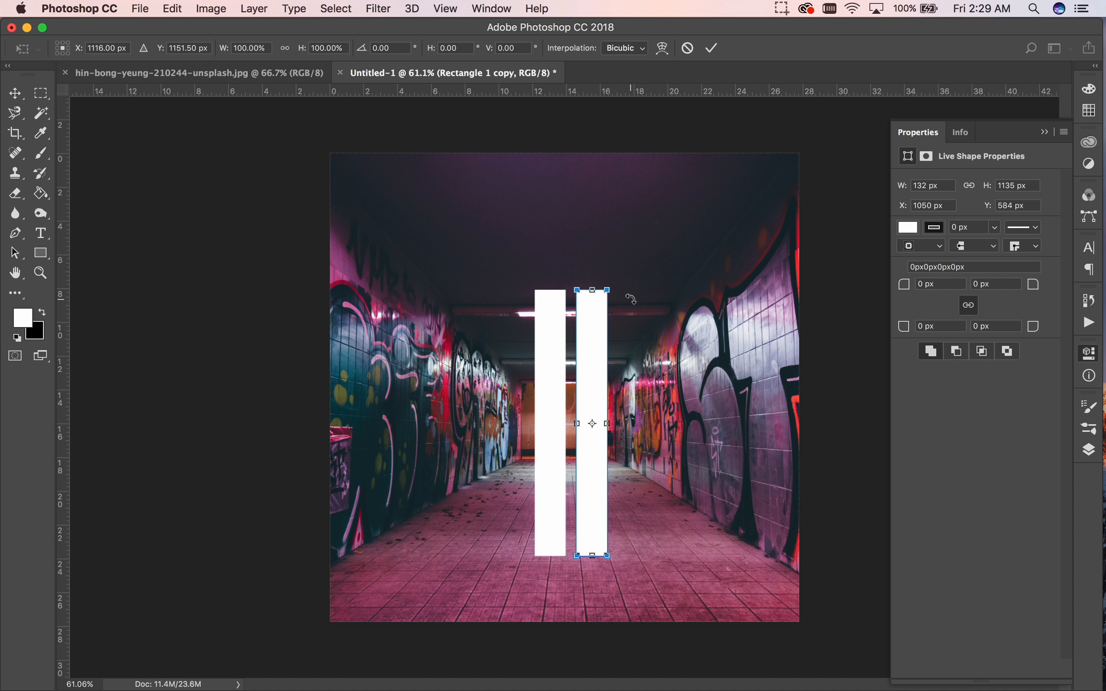
pyautogui.moveTo(635, 297); pyautogui.dragTo(553, 411)
pyautogui.moveTo(636, 426); pyautogui.dragTo(594, 375)
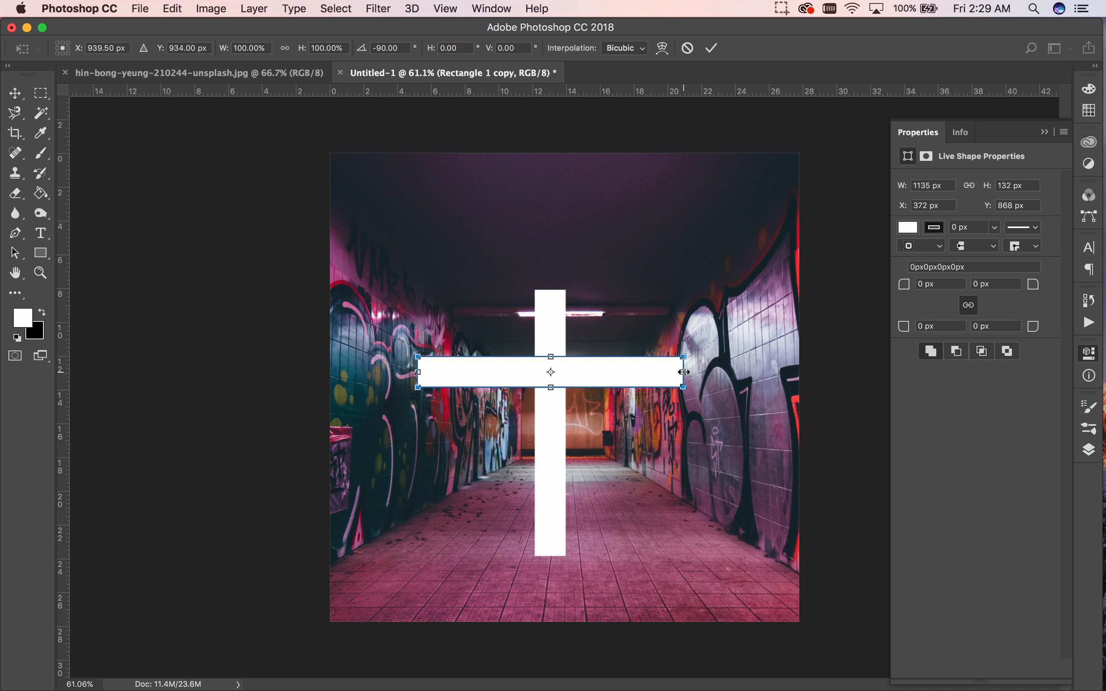
pyautogui.moveTo(685, 372); pyautogui.dragTo(621, 370)
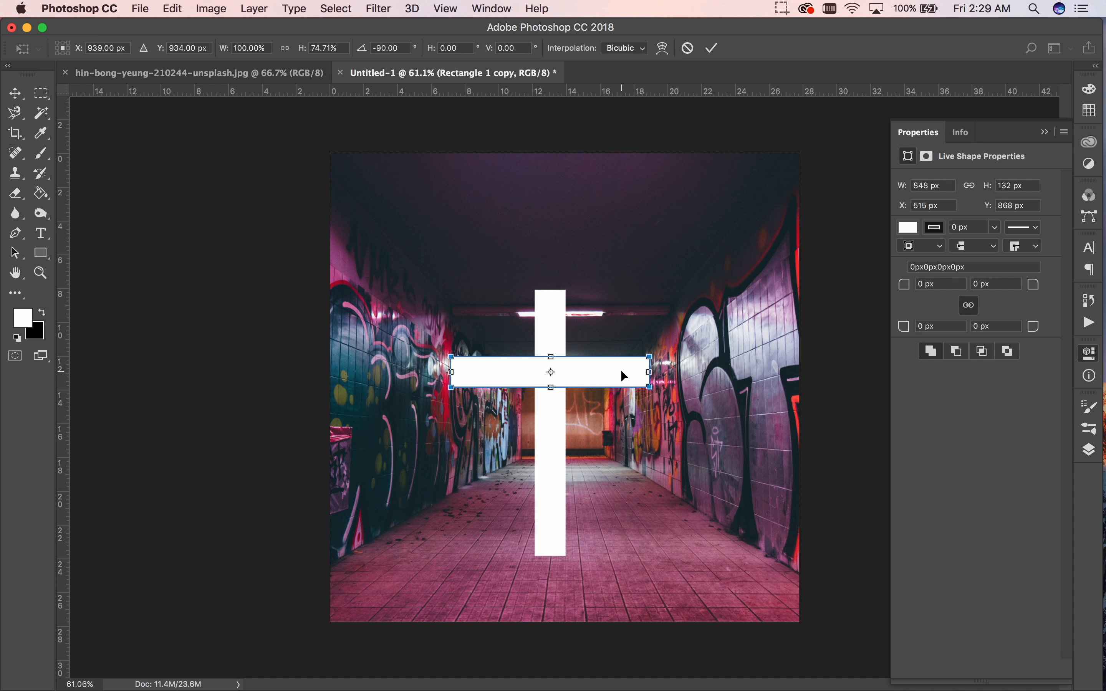
pyautogui.press('Return')
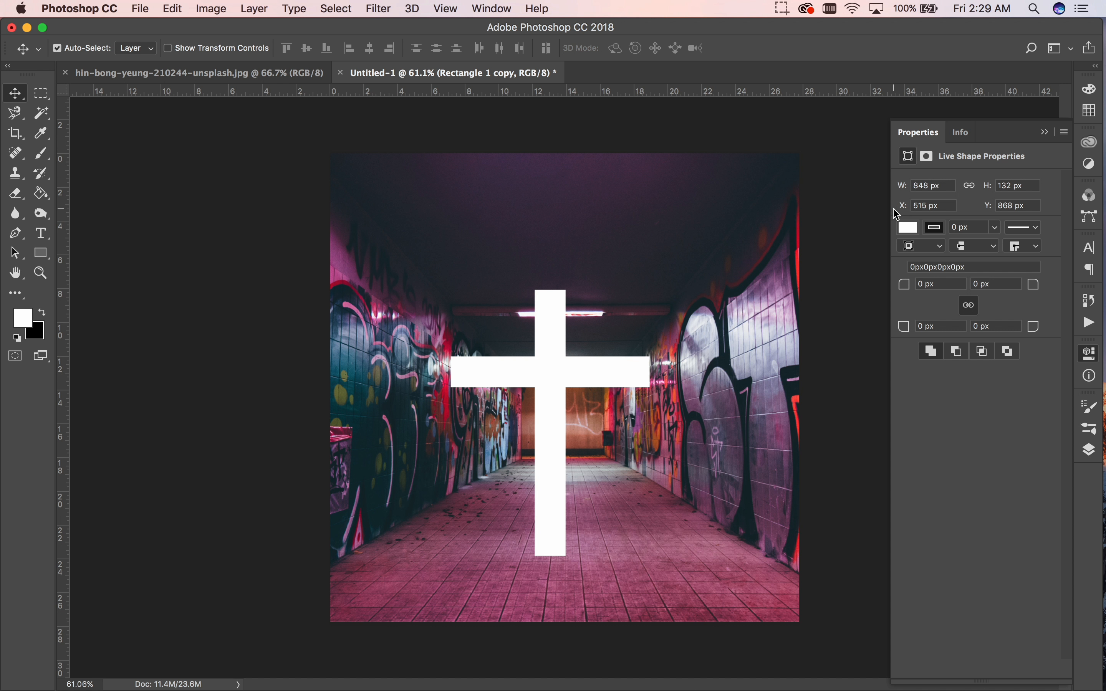
# Scale both rectangle layers down together slightly and center the cross horizontally on the canvas.
pyautogui.click(1045, 133)
pyautogui.click(1092, 452)
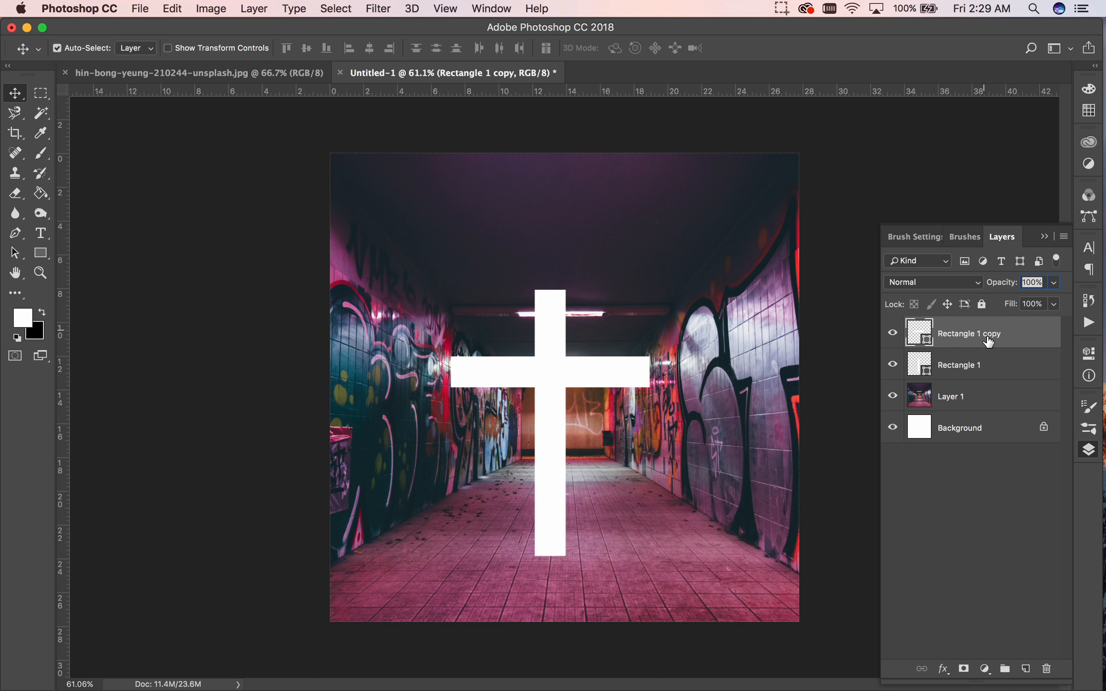
pyautogui.keyDown('shift'); pyautogui.click(997, 368); pyautogui.keyUp('shift')
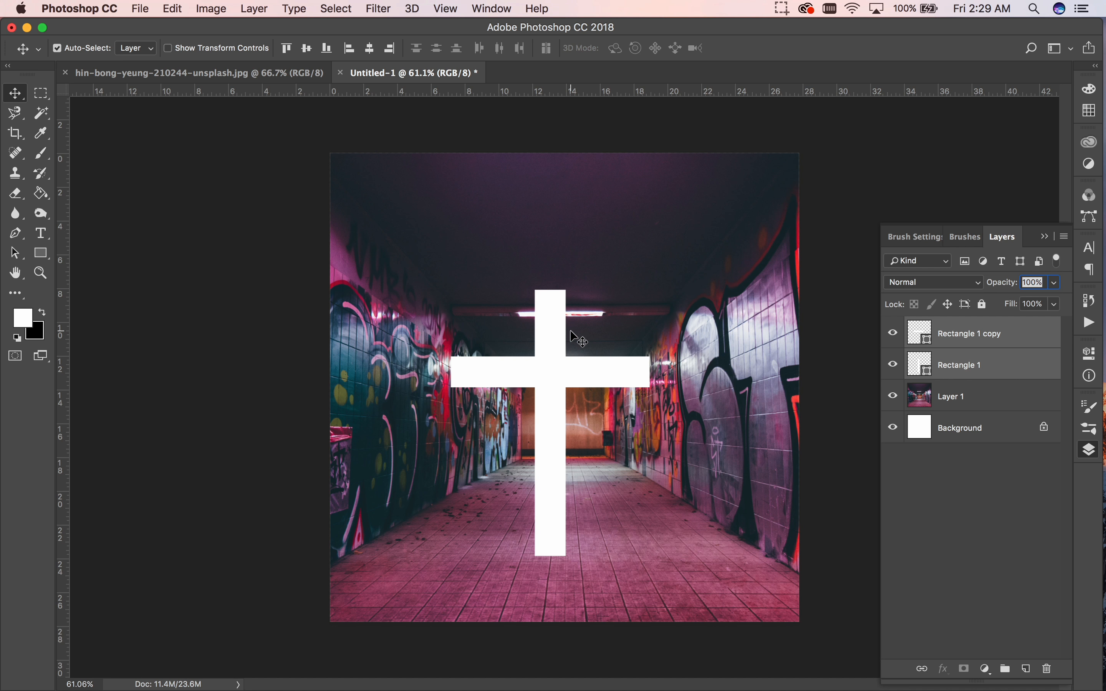
pyautogui.moveTo(556, 351)
pyautogui.mouseDown()
pyautogui.moveTo(570, 320)
pyautogui.moveTo(570, 341)
pyautogui.moveTo(565, 331)
pyautogui.mouseUp()
pyautogui.press('super+t')
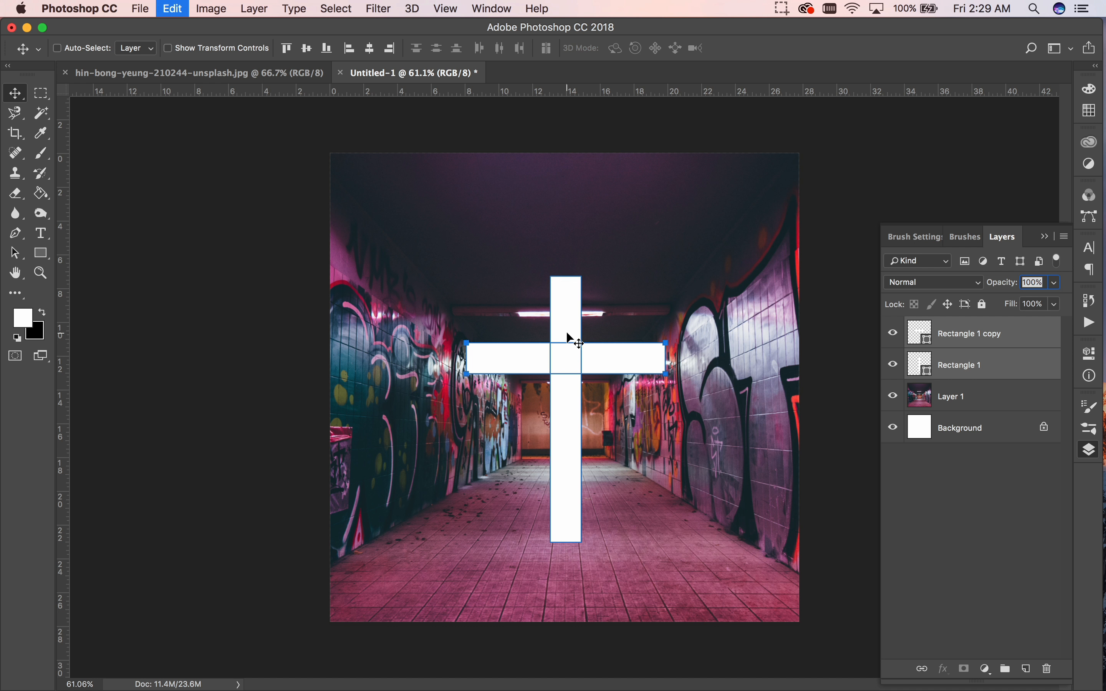
pyautogui.moveTo(663, 281); pyautogui.dragTo(646, 303)
pyautogui.moveTo(600, 339); pyautogui.dragTo(572, 351)
pyautogui.press('Return')
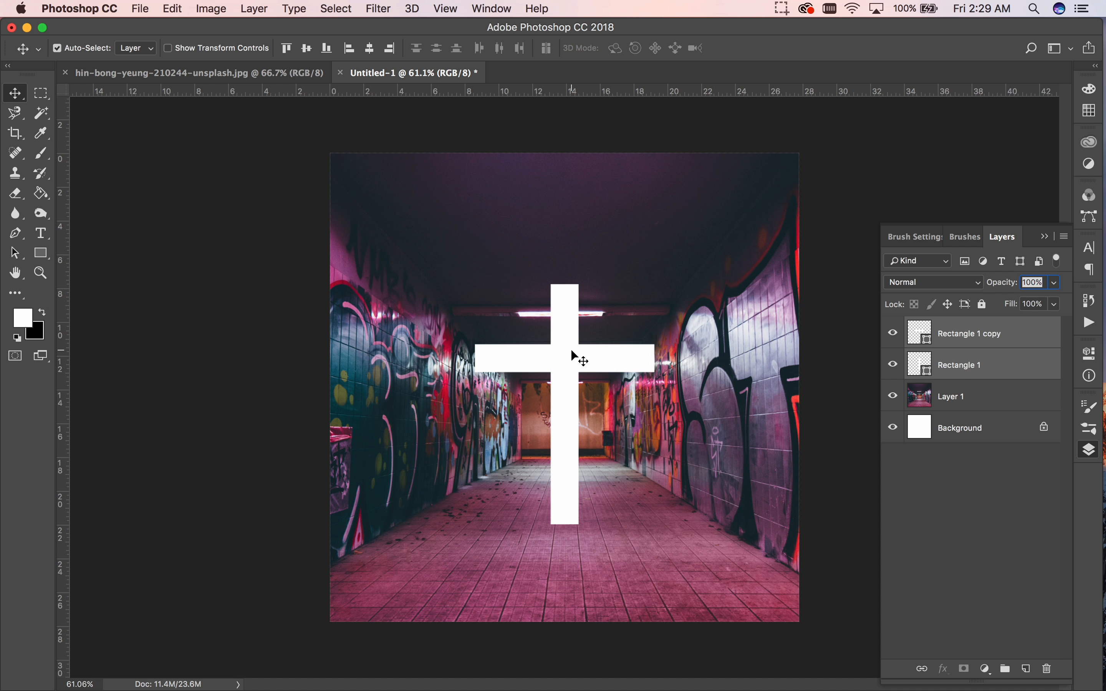
# Enlarge the tunnel photo on Layer 1 to about 111% and center it horizontally behind the cross.
pyautogui.click(963, 410)
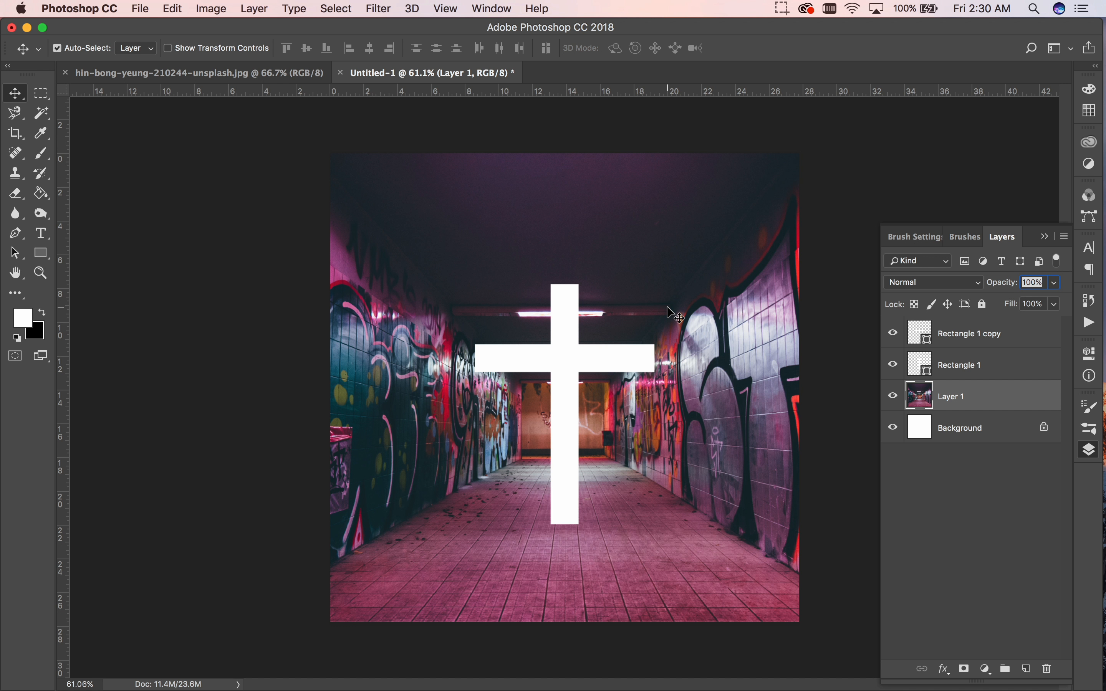
pyautogui.press('super+t')
pyautogui.moveTo(923, 151); pyautogui.dragTo(999, 101)
pyautogui.moveTo(818, 236); pyautogui.dragTo(784, 228)
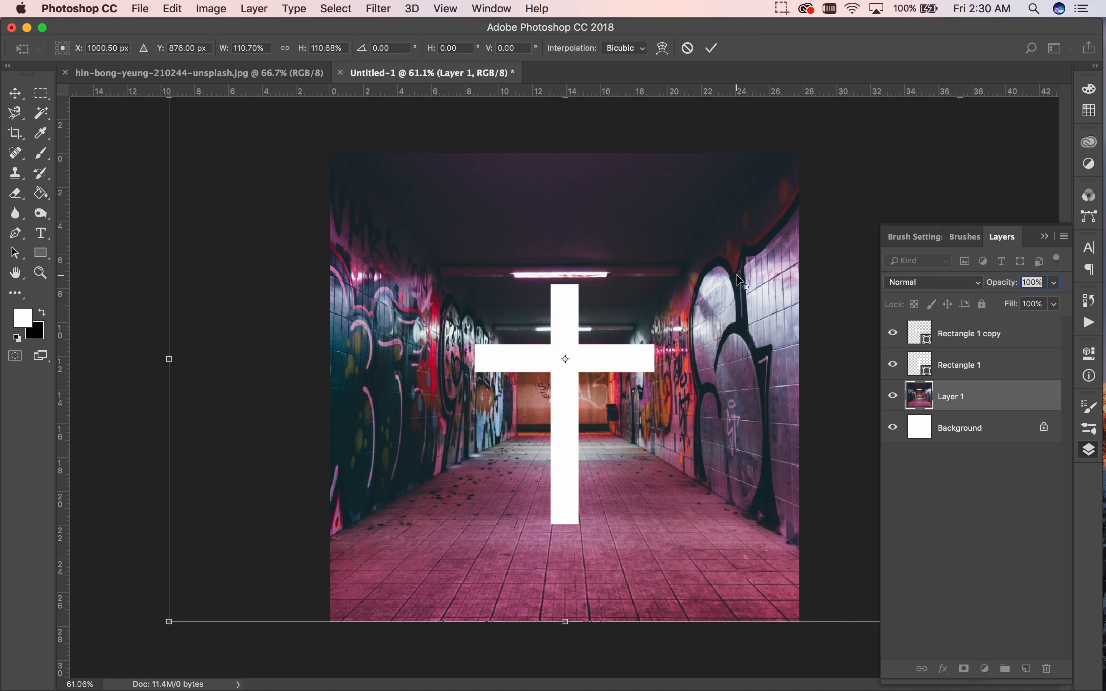
pyautogui.press('super+minus')
pyautogui.moveTo(859, 170); pyautogui.dragTo(863, 164)
pyautogui.press('Return')
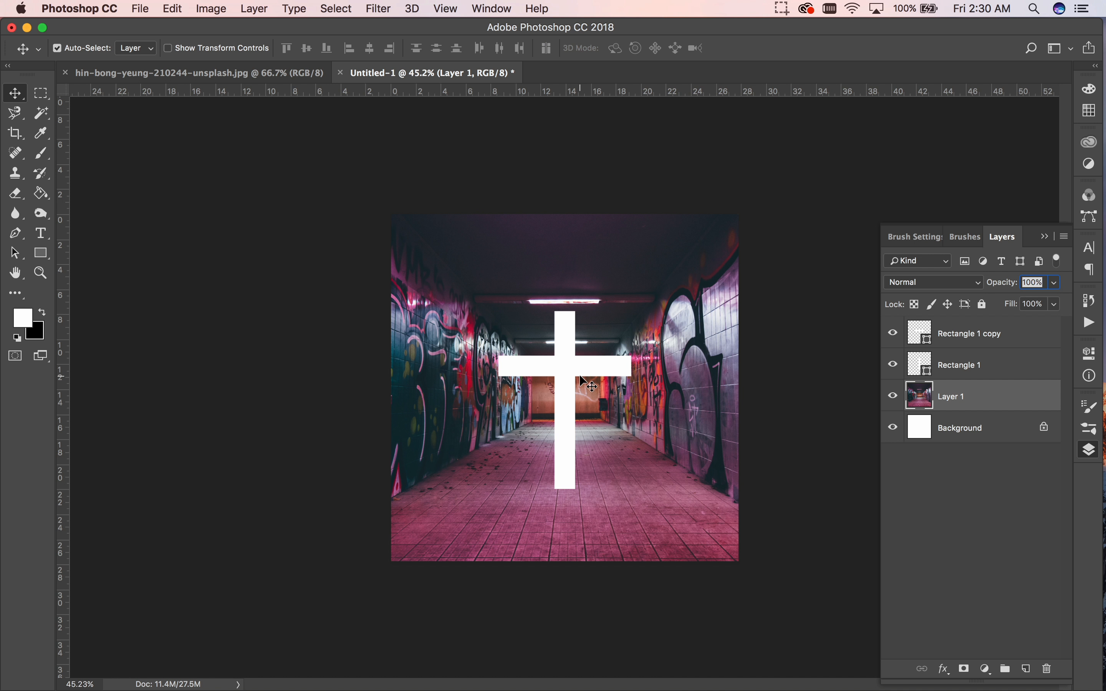
# Convert the Rectangle 1 and Rectangle 1 copy layers together into a single smart object.
pyautogui.scroll(5, 579, 376)
pyautogui.scroll(-2, 580, 375)
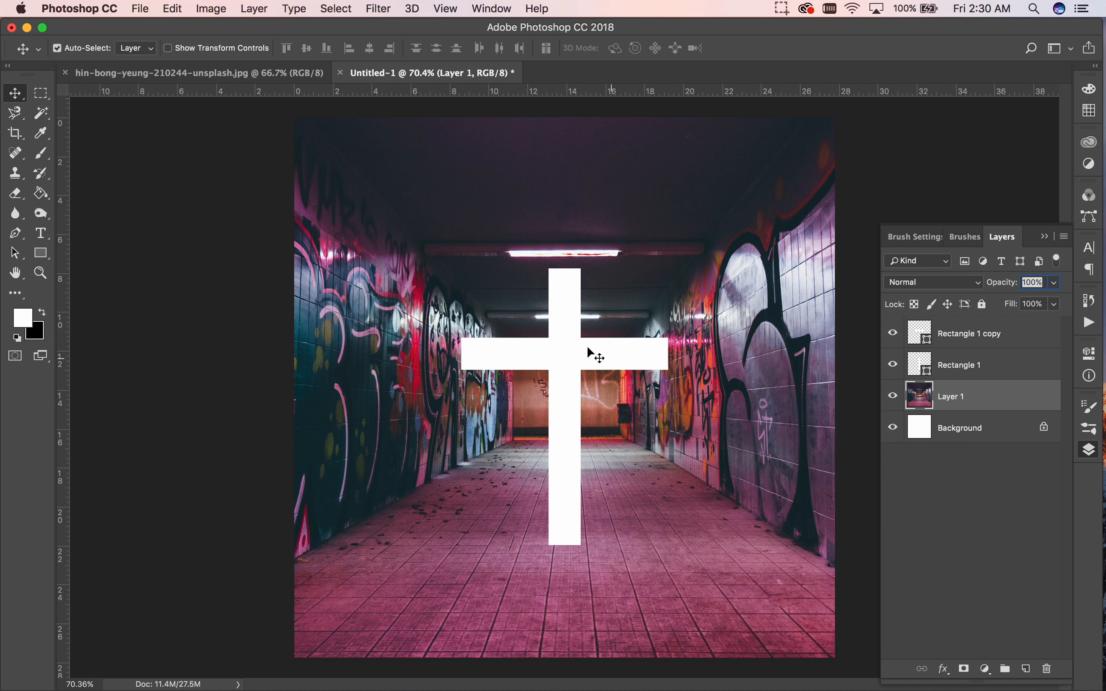
pyautogui.click(995, 338)
pyautogui.keyDown('shift'); pyautogui.click(988, 370); pyautogui.keyUp('shift')
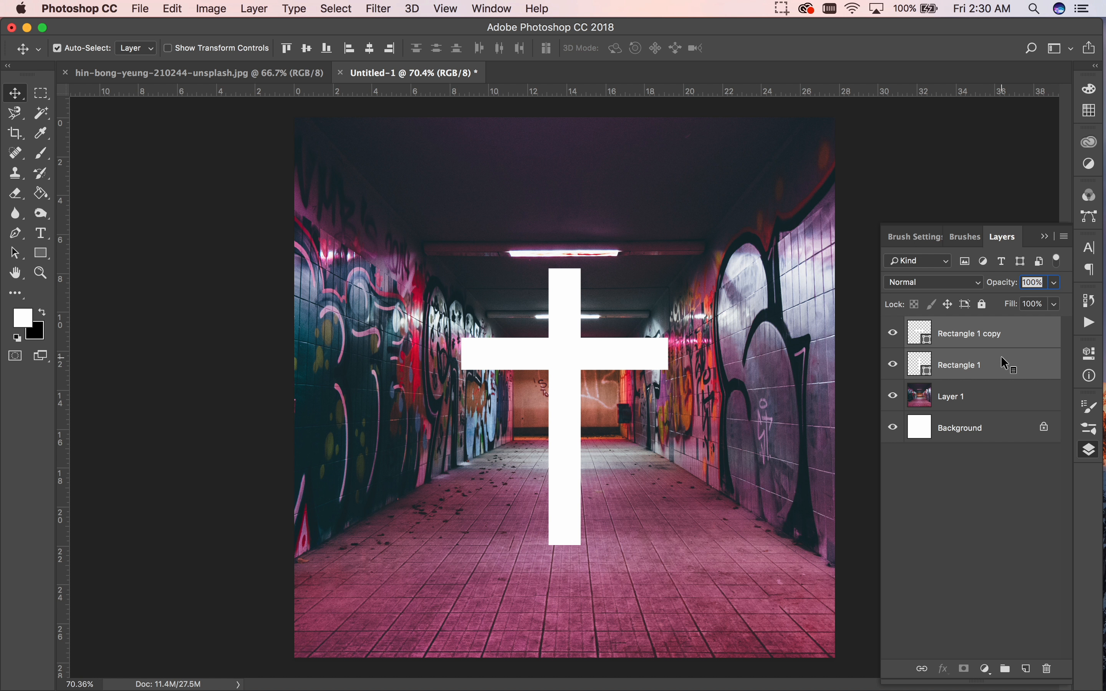
pyautogui.rightClick(1002, 357)
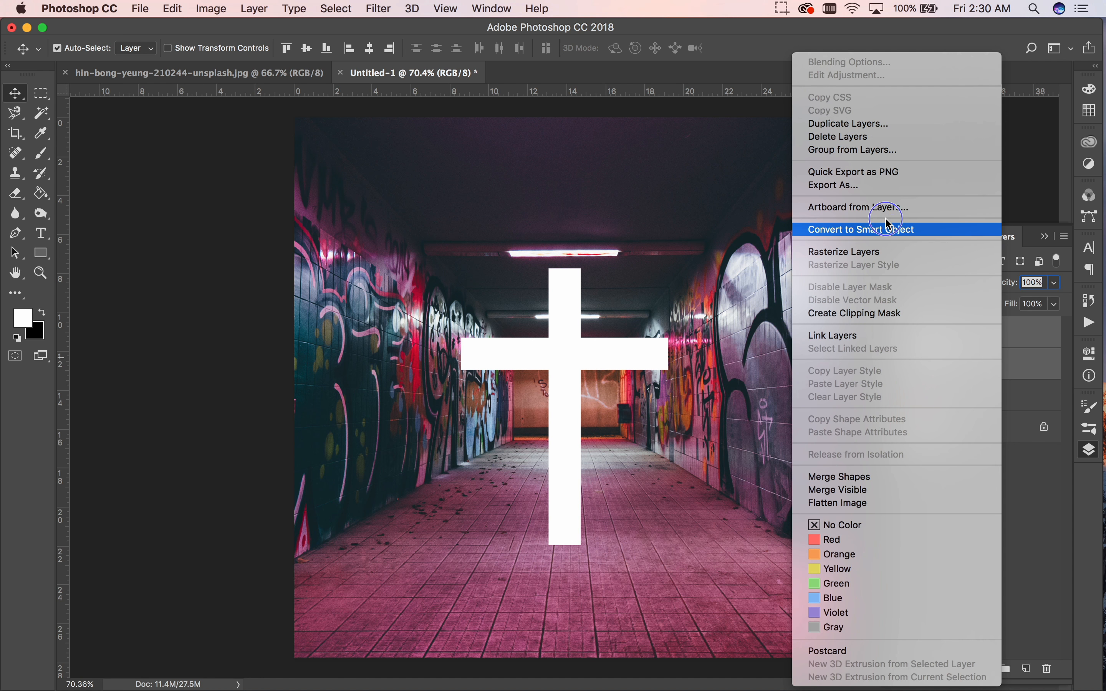
pyautogui.click(872, 230)
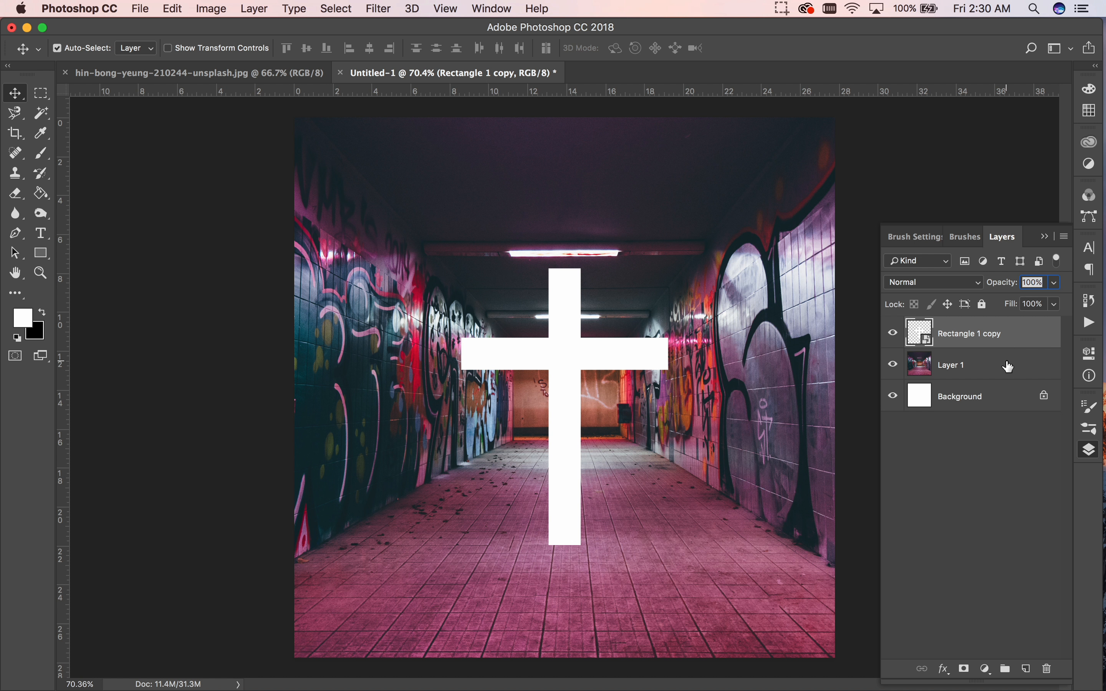
pyautogui.click(893, 334)
pyautogui.click(892, 335)
pyautogui.click(893, 336)
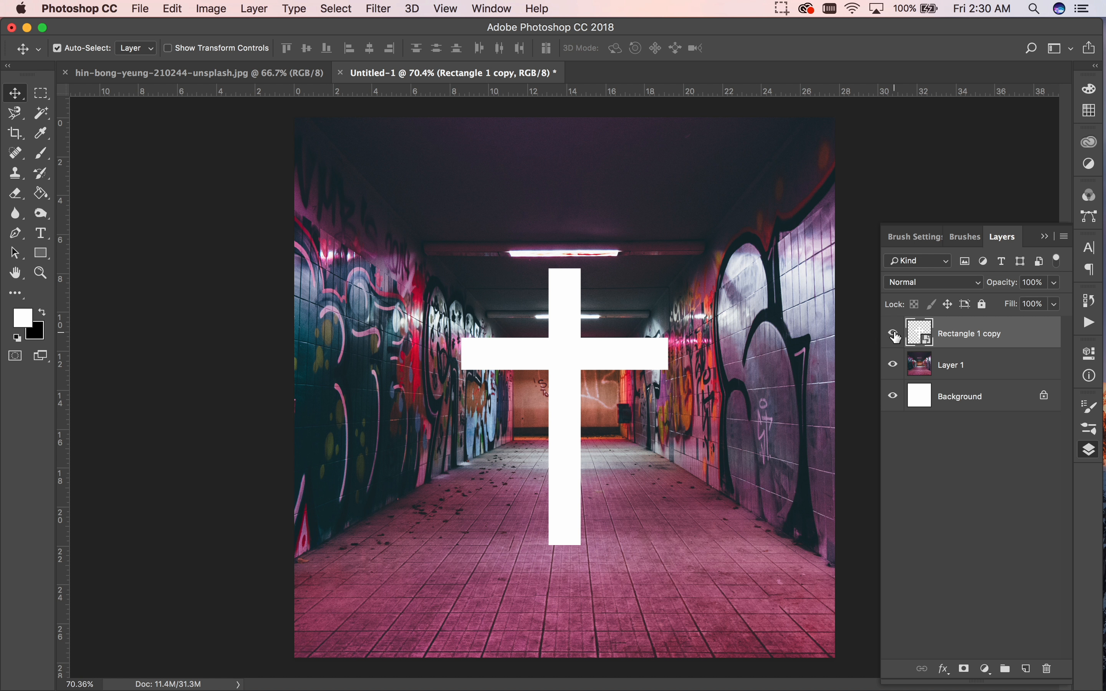
# Duplicate Layer 1 within the same document and move the copy above the Rectangle 1 copy cross layer.
pyautogui.click(1017, 373)
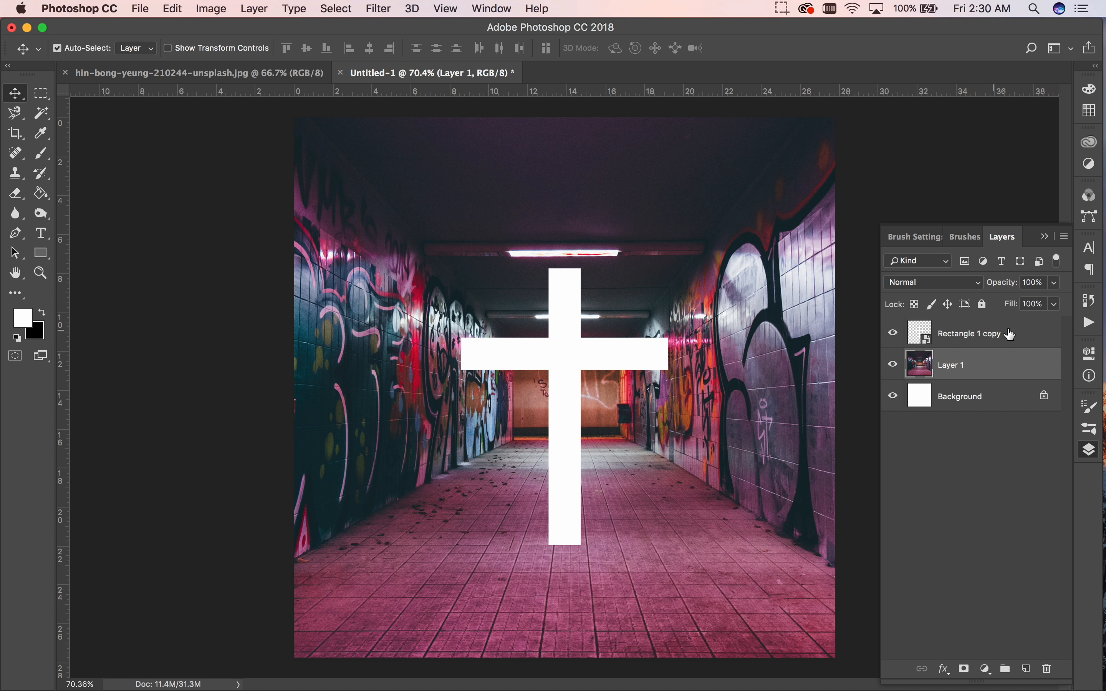
pyautogui.rightClick(1001, 363)
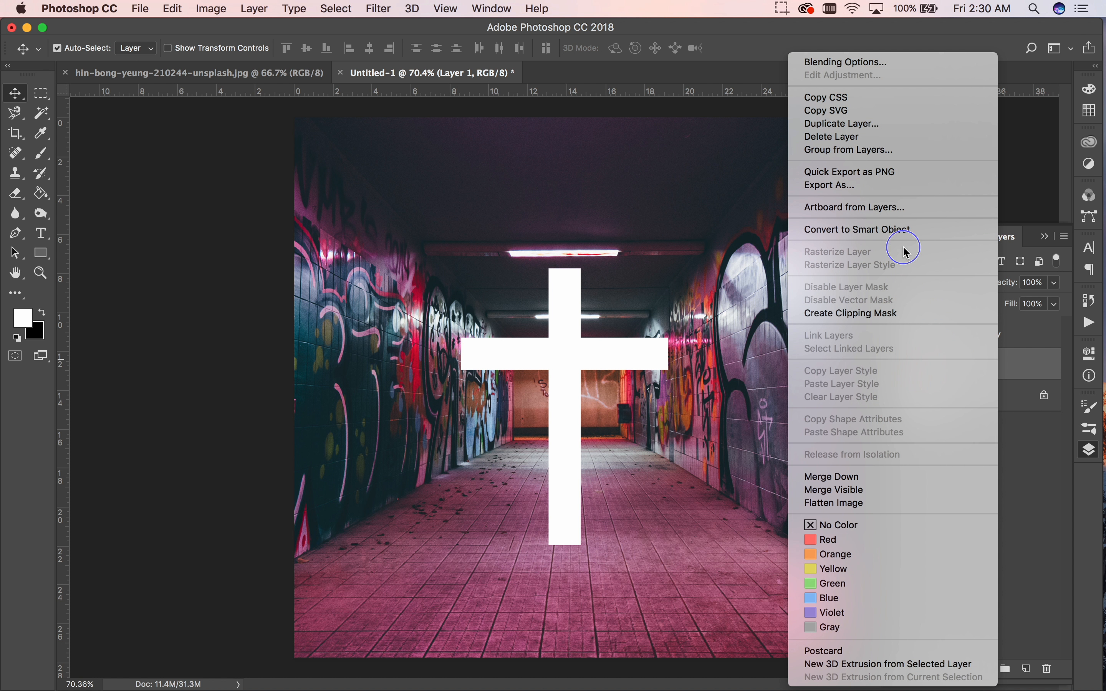
pyautogui.click(873, 124)
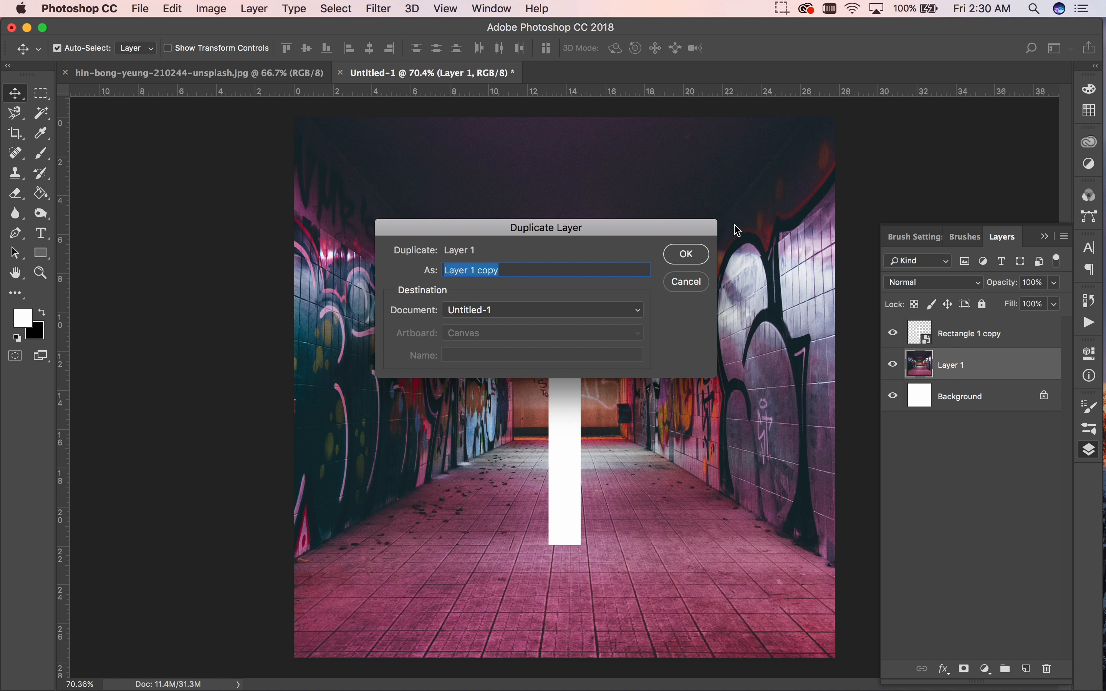
pyautogui.click(697, 254)
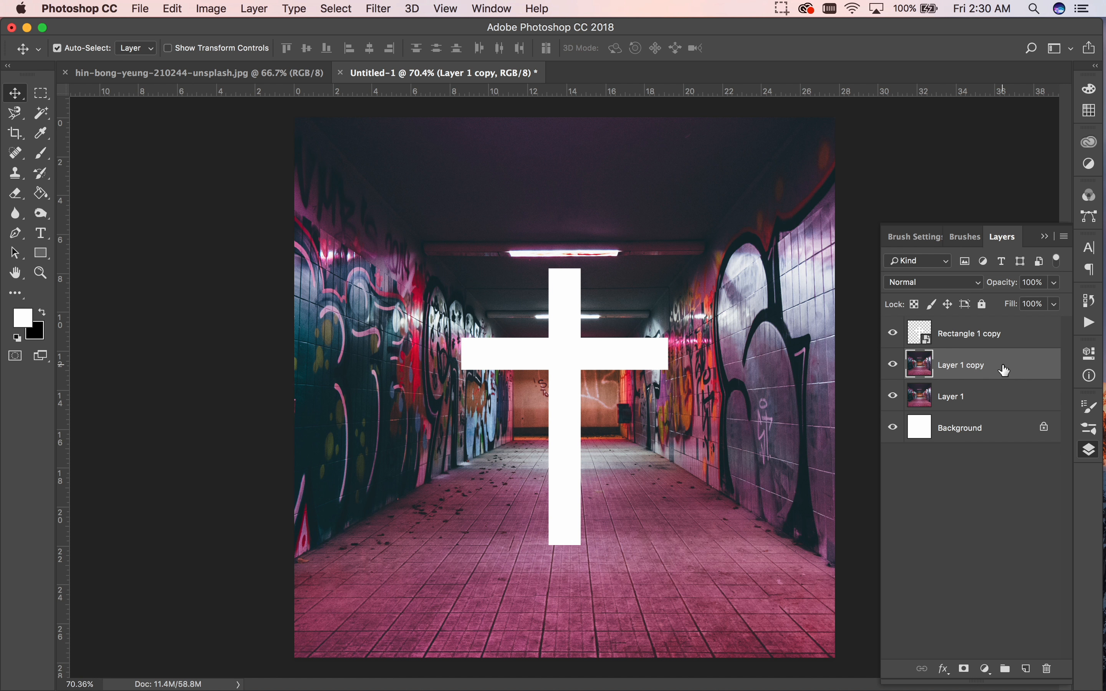
pyautogui.moveTo(1007, 371); pyautogui.dragTo(992, 319)
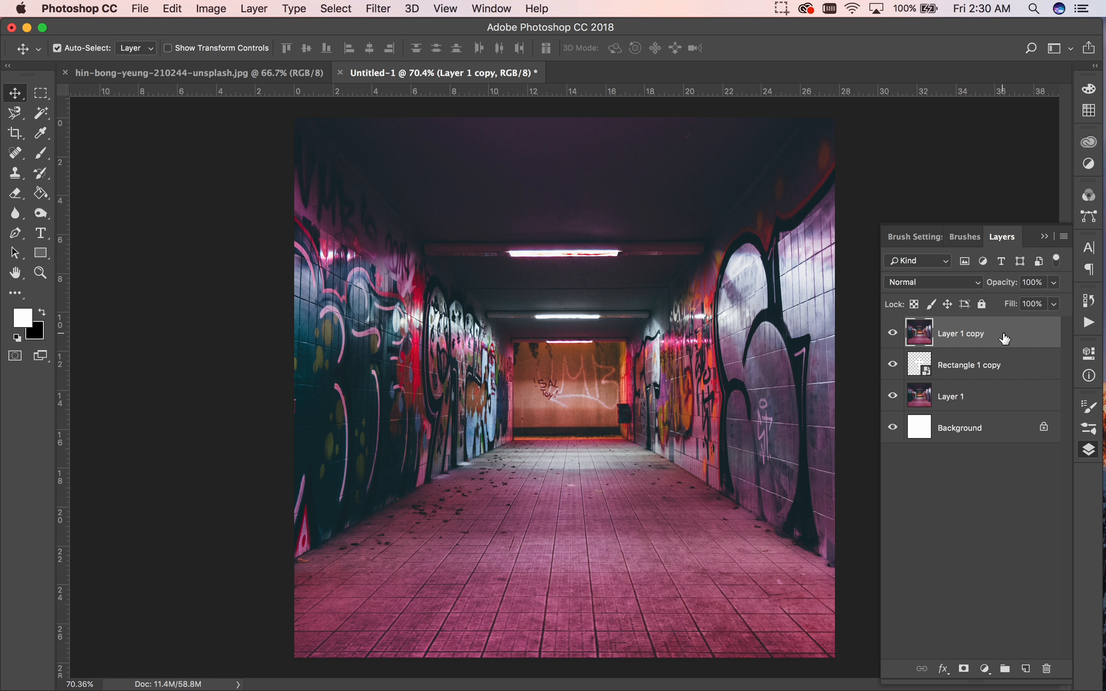
# Clip Layer 1 copy to the cross layer and check the masked shape by briefly hiding Layer 1.
pyautogui.rightClick(1003, 334)
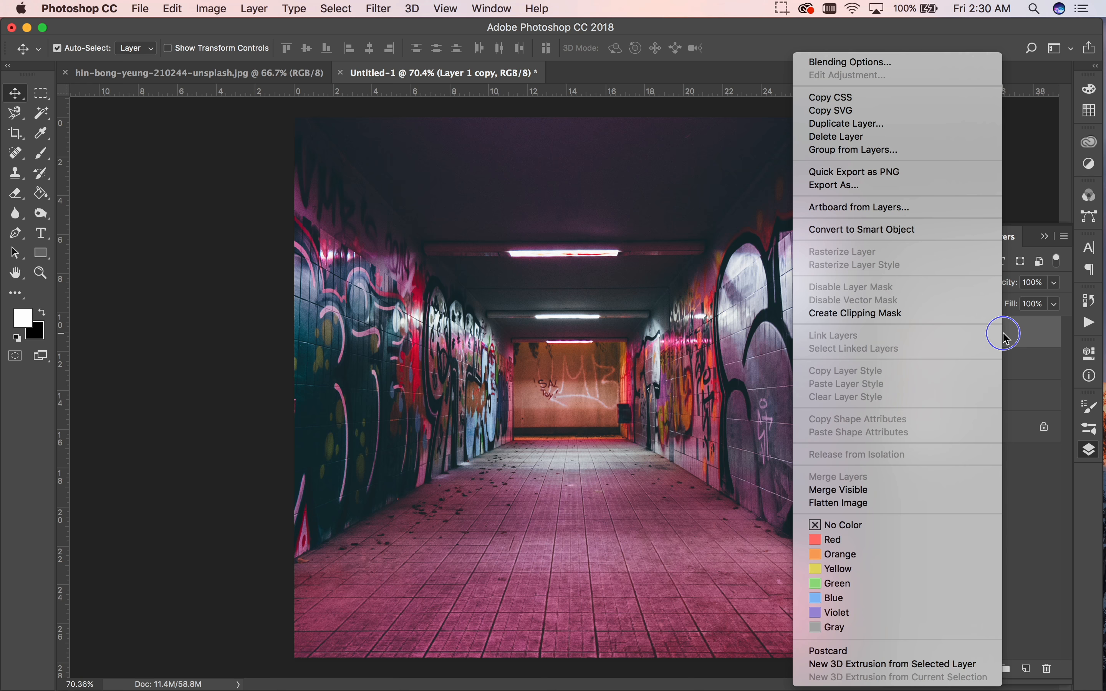
pyautogui.click(901, 314)
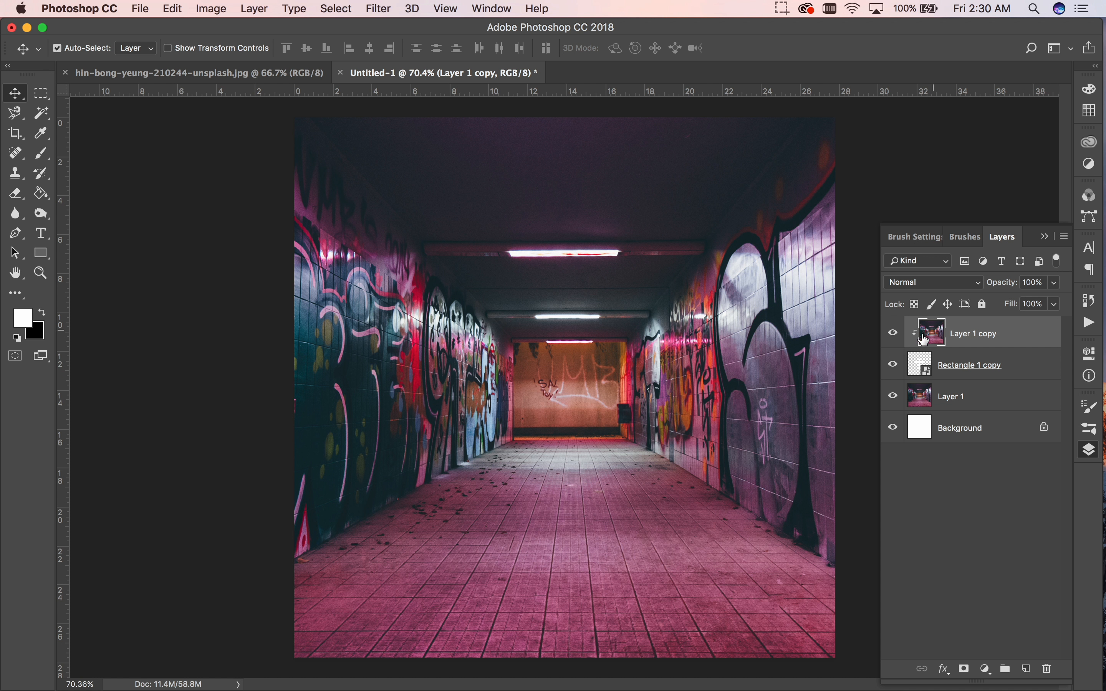
pyautogui.click(896, 396)
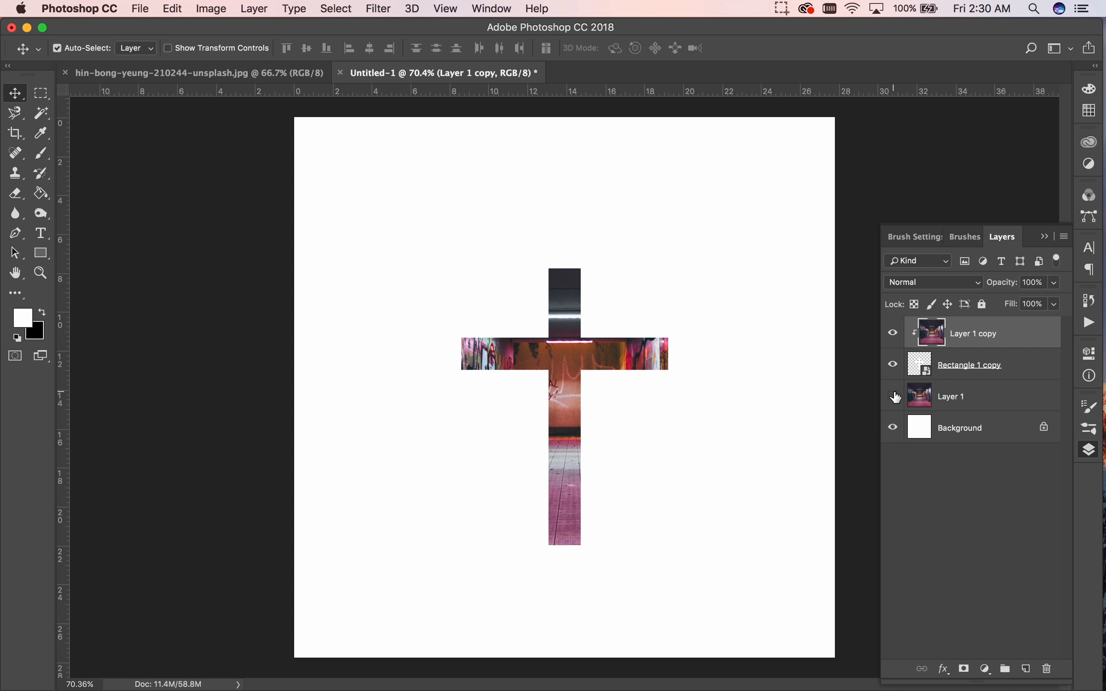
pyautogui.click(897, 401)
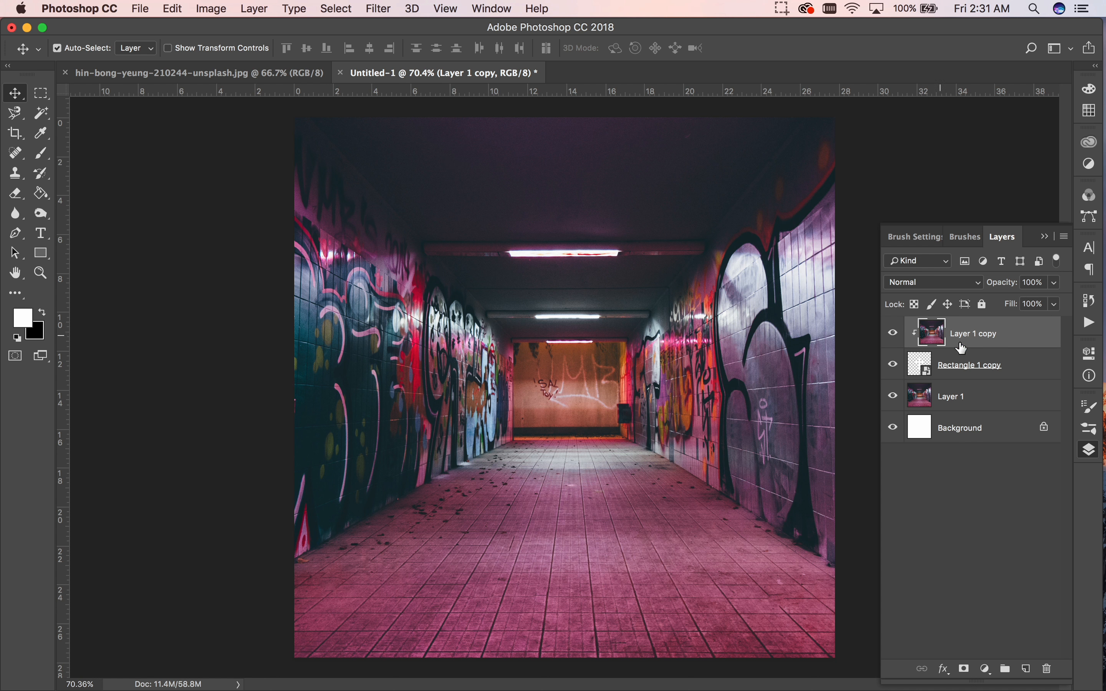
# Start a Warp transform on Layer 1 copy and pull all four corners of the photo inward.
pyautogui.click(176, 10)
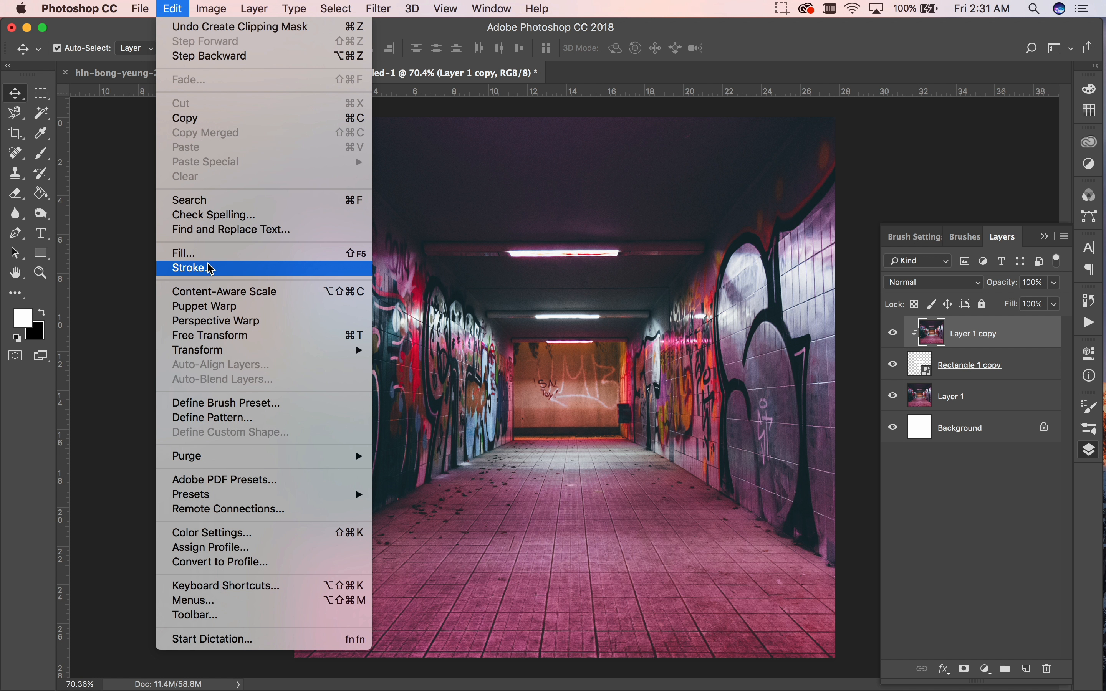
pyautogui.moveTo(213, 352)
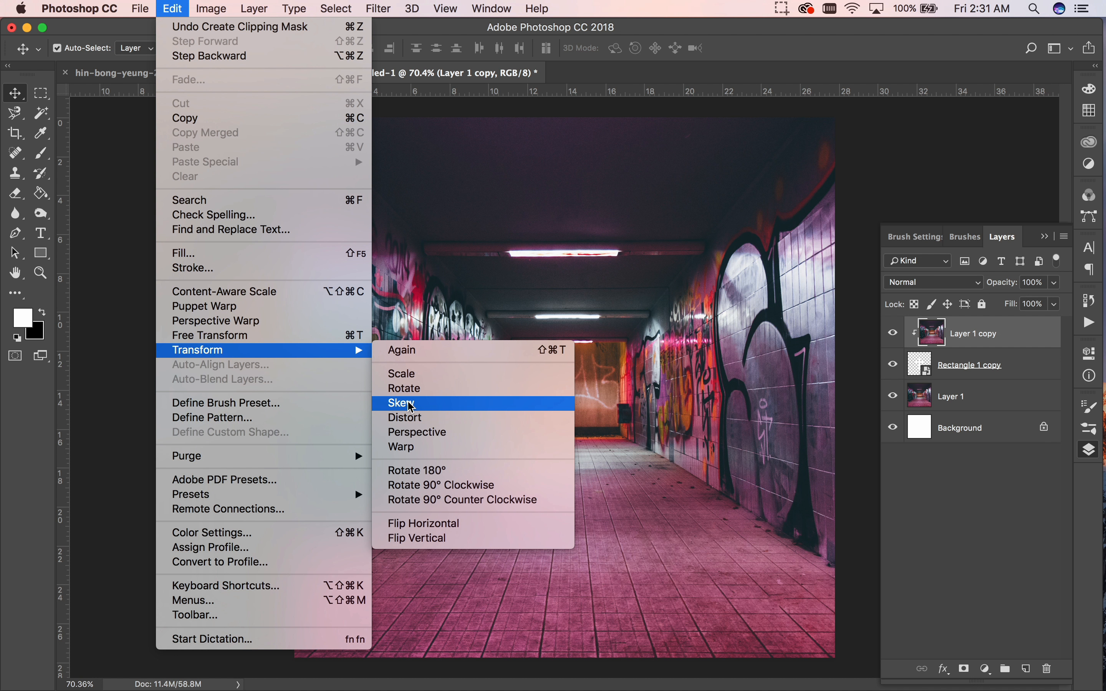
pyautogui.click(421, 448)
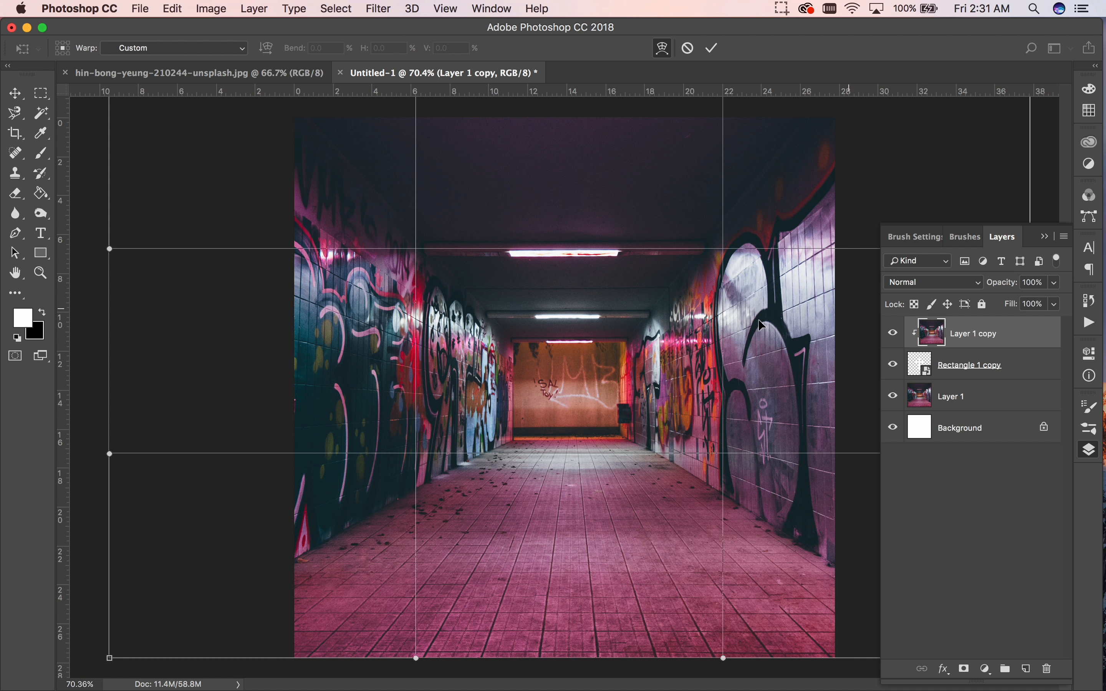
pyautogui.press('super+0')
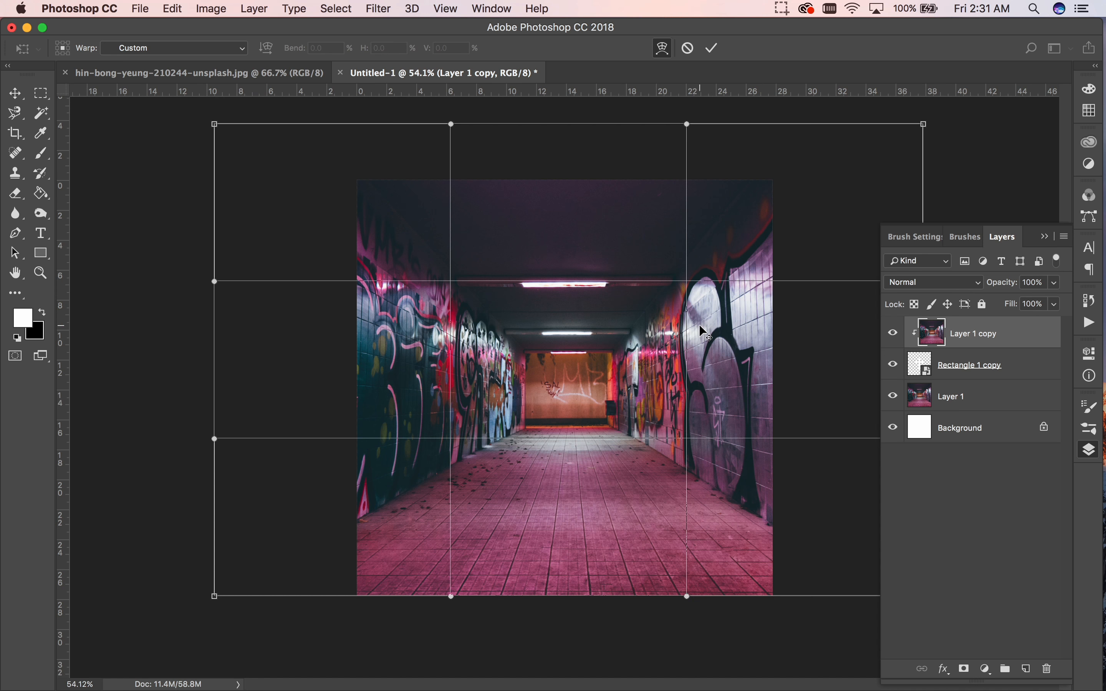
pyautogui.click(1048, 237)
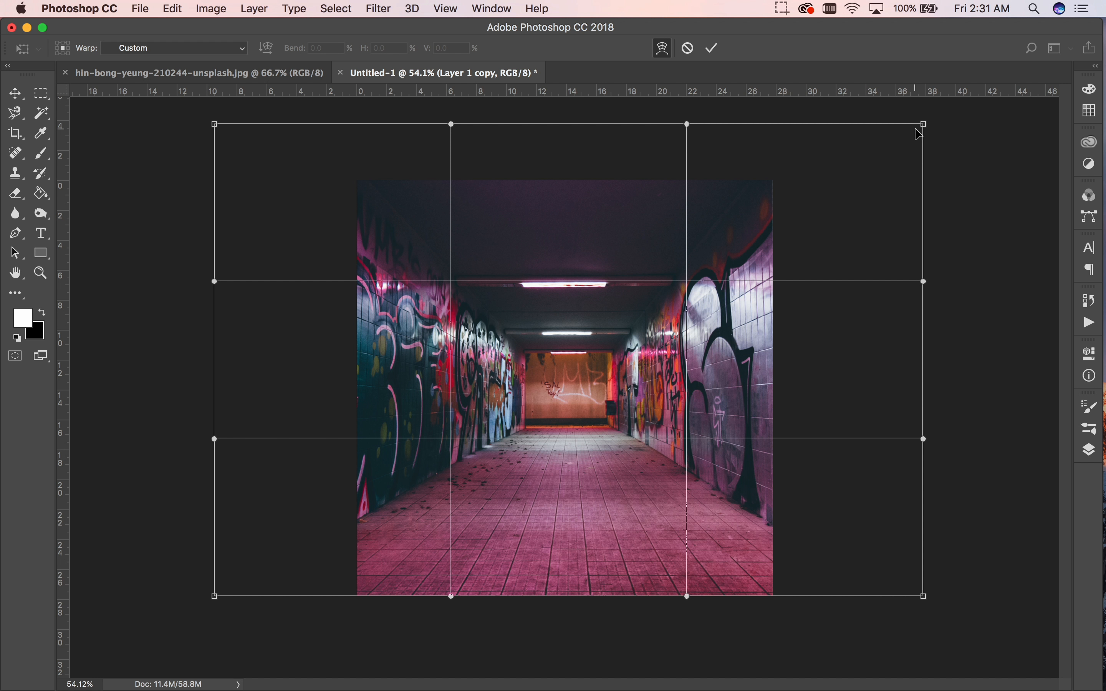
pyautogui.moveTo(923, 124); pyautogui.dragTo(915, 348)
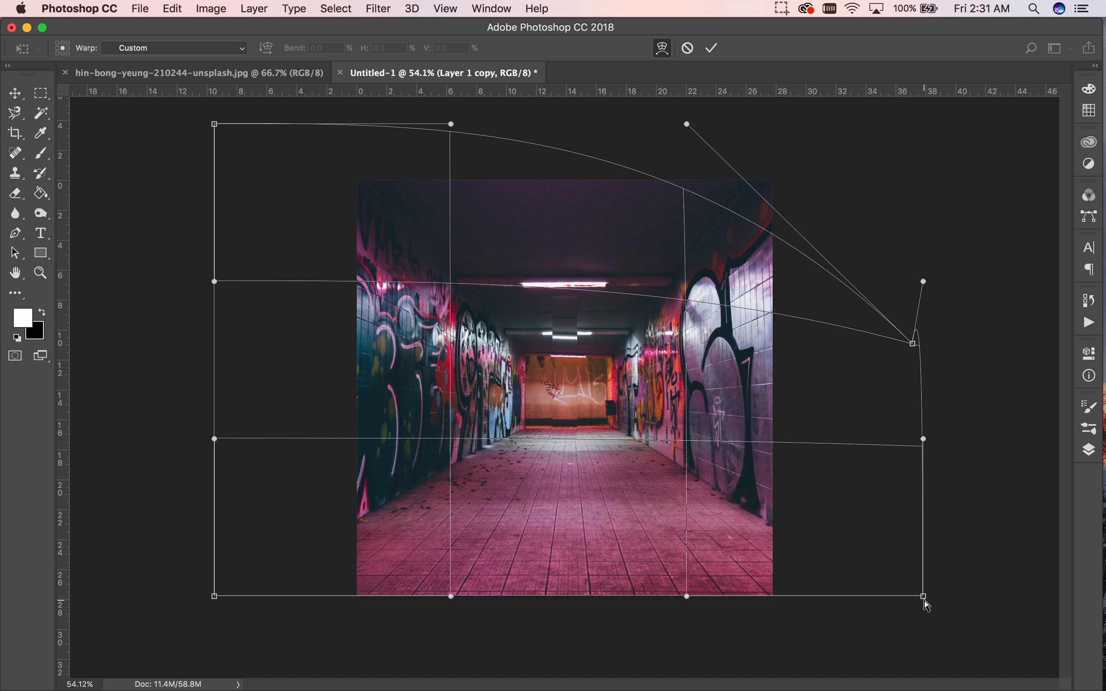
pyautogui.moveTo(924, 595); pyautogui.dragTo(916, 422)
pyautogui.moveTo(216, 597); pyautogui.dragTo(216, 480)
pyautogui.moveTo(217, 132); pyautogui.dragTo(285, 245)
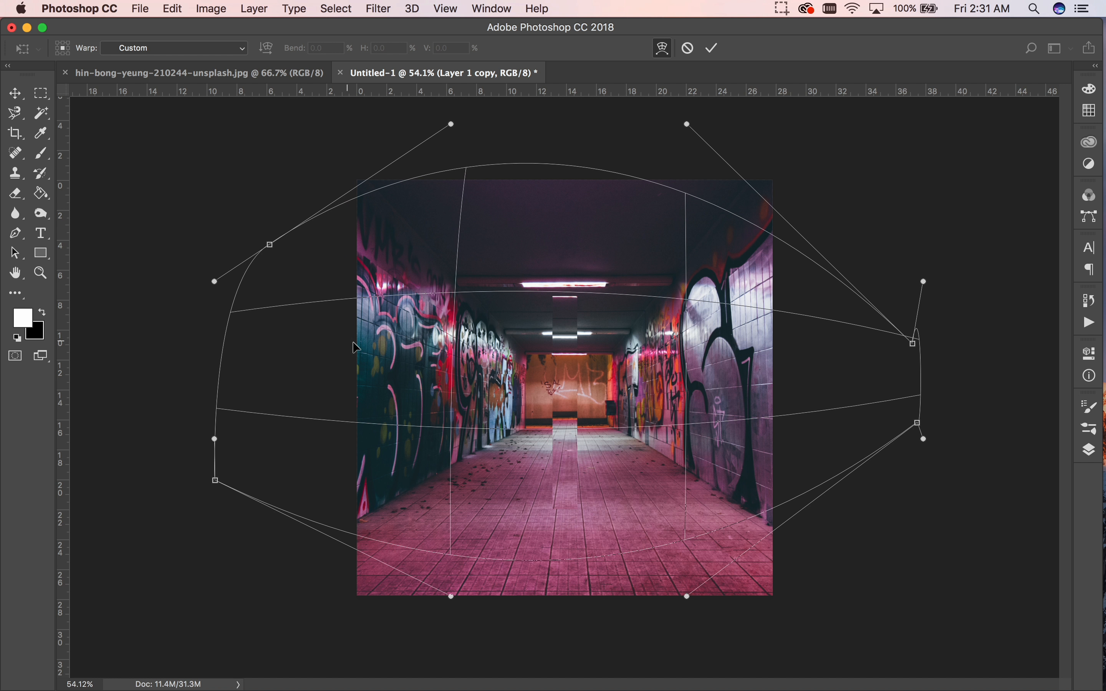
# Bend the upper and lower edges of the warped photo inward with their curve handles.
pyautogui.moveTo(449, 593); pyautogui.dragTo(489, 490)
pyautogui.moveTo(688, 124); pyautogui.dragTo(628, 173)
pyautogui.moveTo(453, 126); pyautogui.dragTo(493, 172)
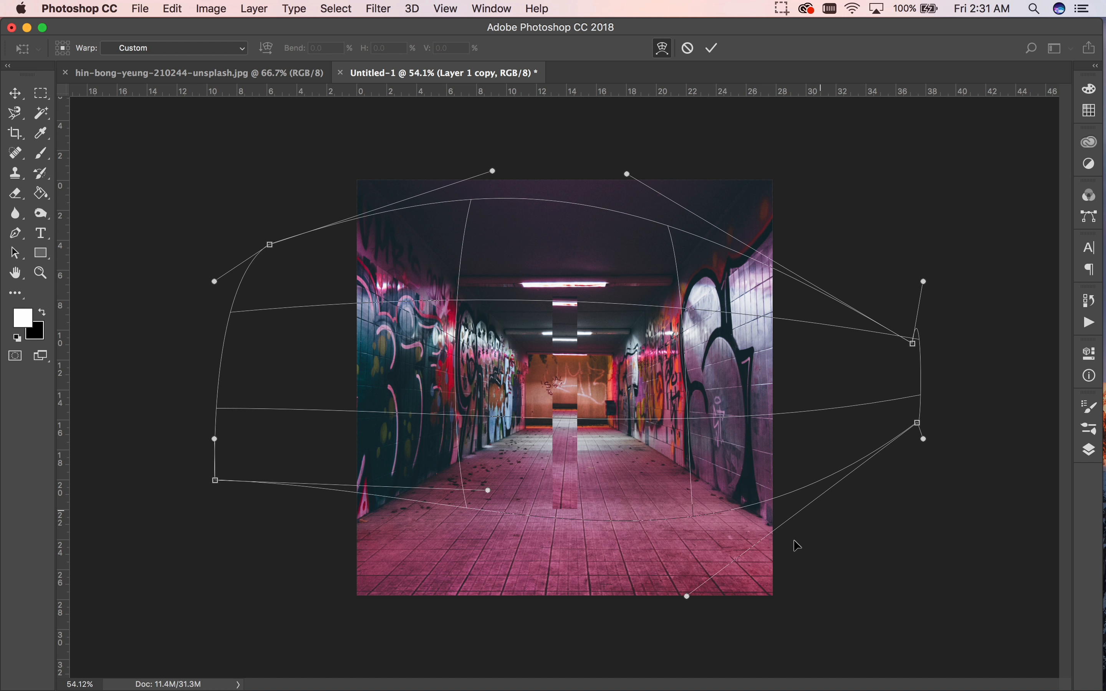
pyautogui.moveTo(688, 597); pyautogui.dragTo(709, 572)
pyautogui.moveTo(486, 490)
pyautogui.mouseDown()
pyautogui.moveTo(476, 511)
pyautogui.moveTo(498, 509)
pyautogui.moveTo(488, 502)
pyautogui.moveTo(497, 498)
pyautogui.mouseUp()
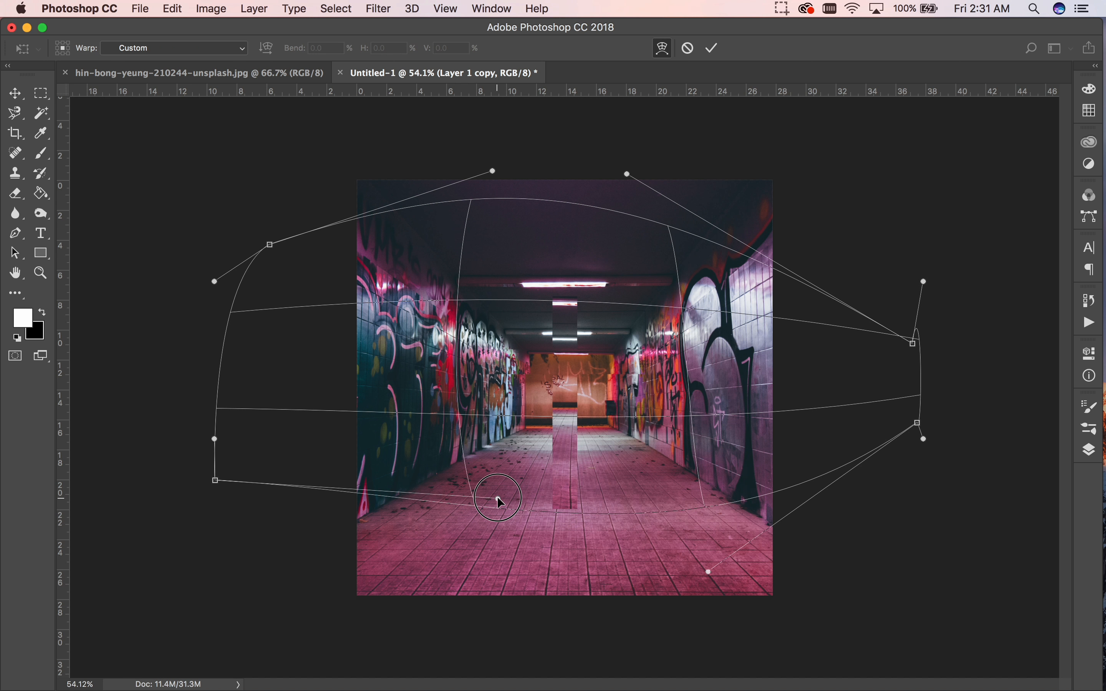
# Refine the corner positions of the warp so the photo bulges into a rounded shape, and finish the transform.
pyautogui.moveTo(270, 245); pyautogui.dragTo(350, 261)
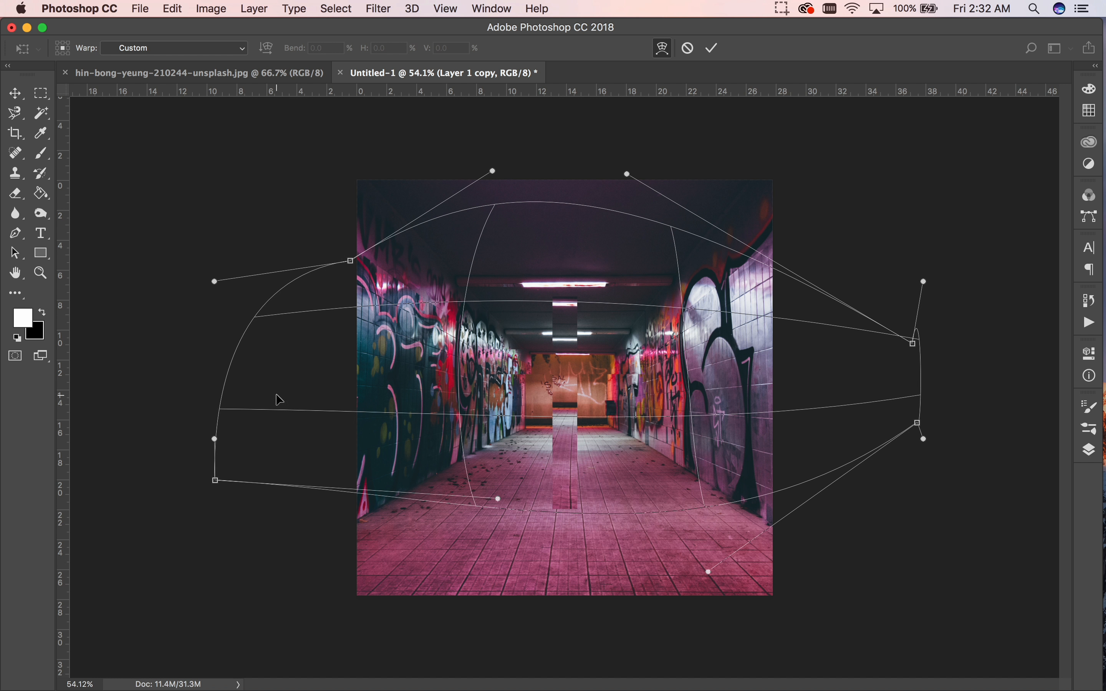
pyautogui.moveTo(216, 480); pyautogui.dragTo(265, 493)
pyautogui.moveTo(921, 427); pyautogui.dragTo(849, 413)
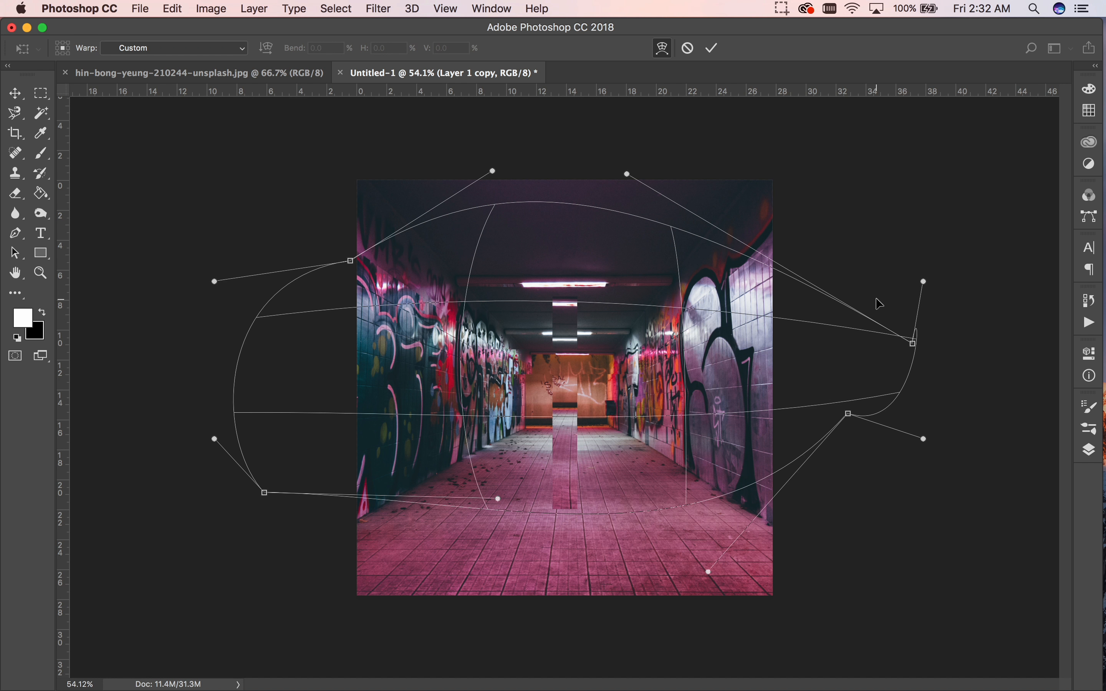
pyautogui.moveTo(916, 342); pyautogui.dragTo(902, 309)
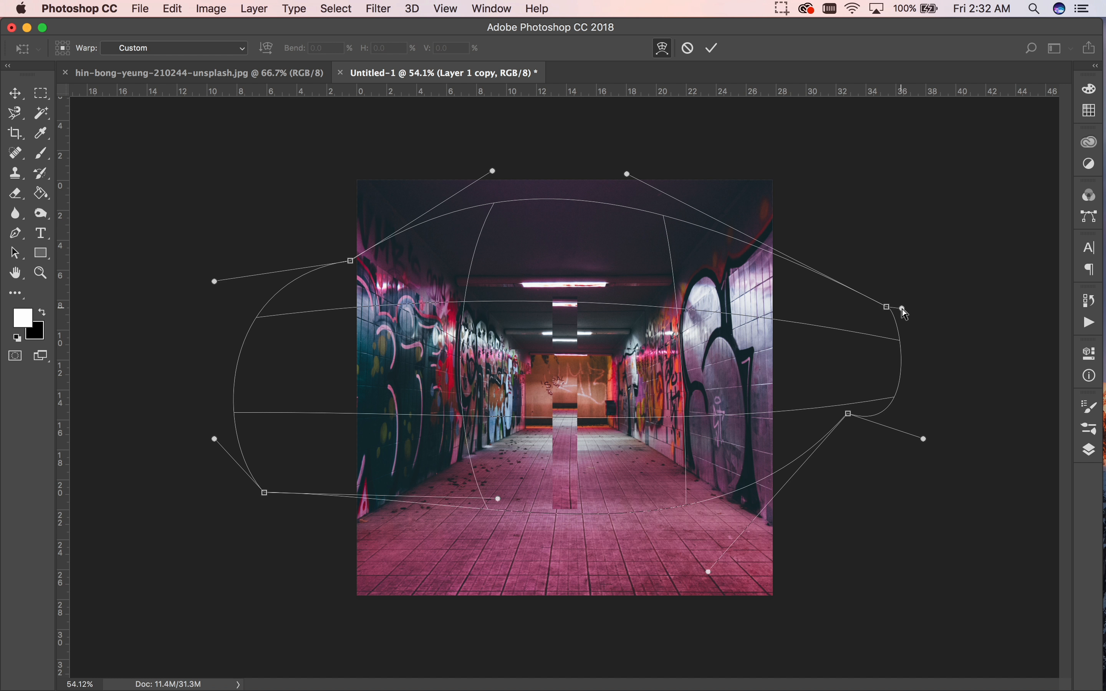
pyautogui.moveTo(352, 263)
pyautogui.mouseDown()
pyautogui.moveTo(370, 266)
pyautogui.moveTo(377, 302)
pyautogui.moveTo(360, 274)
pyautogui.moveTo(347, 273)
pyautogui.mouseUp()
pyautogui.moveTo(265, 493); pyautogui.dragTo(297, 505)
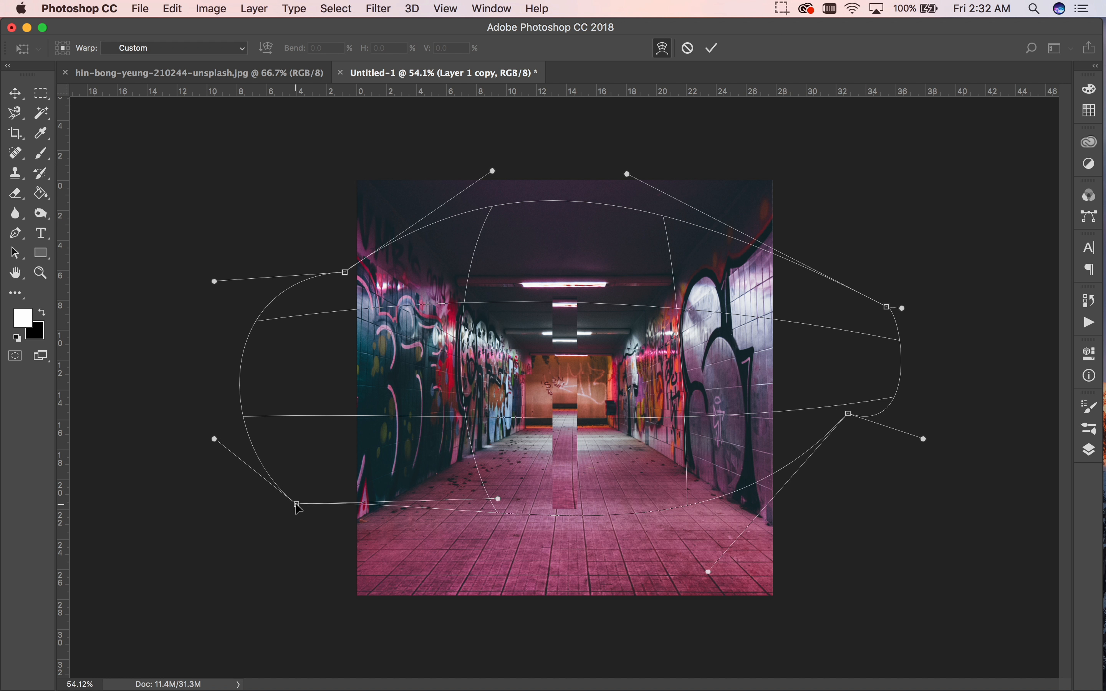
pyautogui.press('Escape')
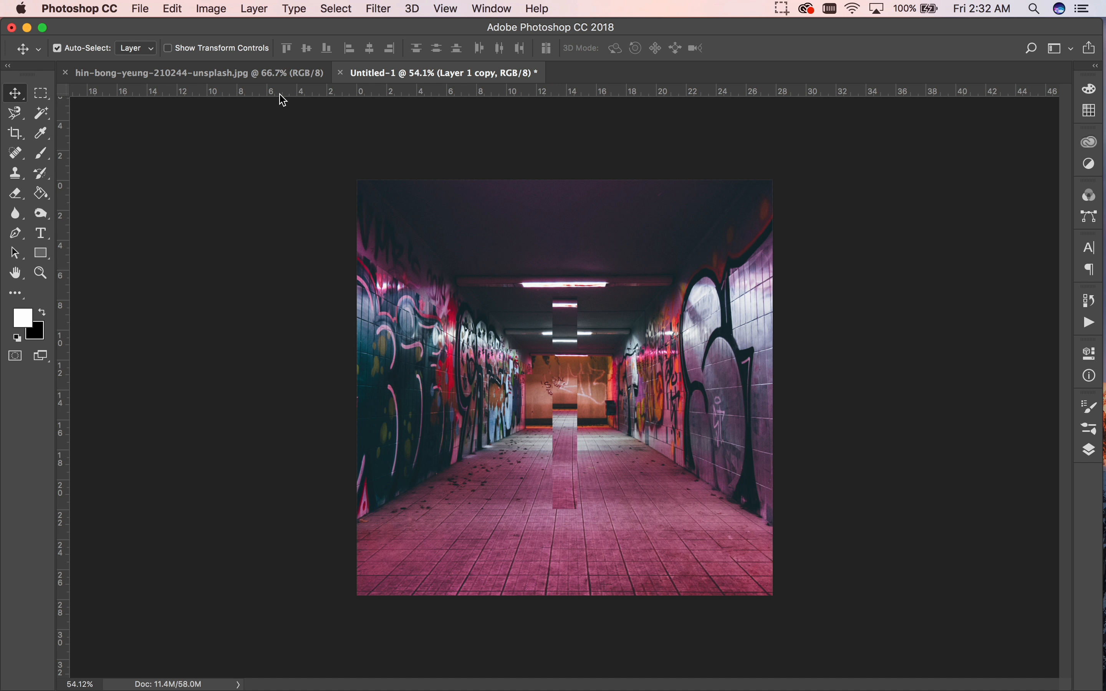
# Apply a sine Wave distortion to Layer 1 copy with 5 generators, wavelength 28 to 229, amplitude 5 to 35 and repeated edge pixels.
pyautogui.click(173, 8)
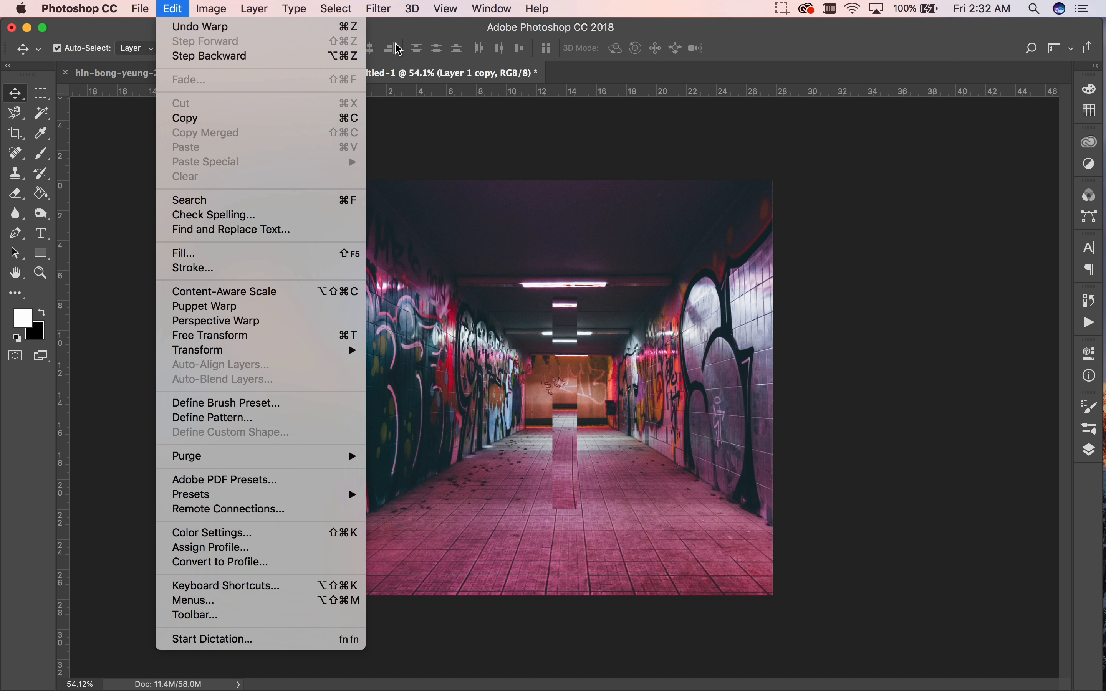
pyautogui.click(379, 8)
pyautogui.moveTo(416, 245)
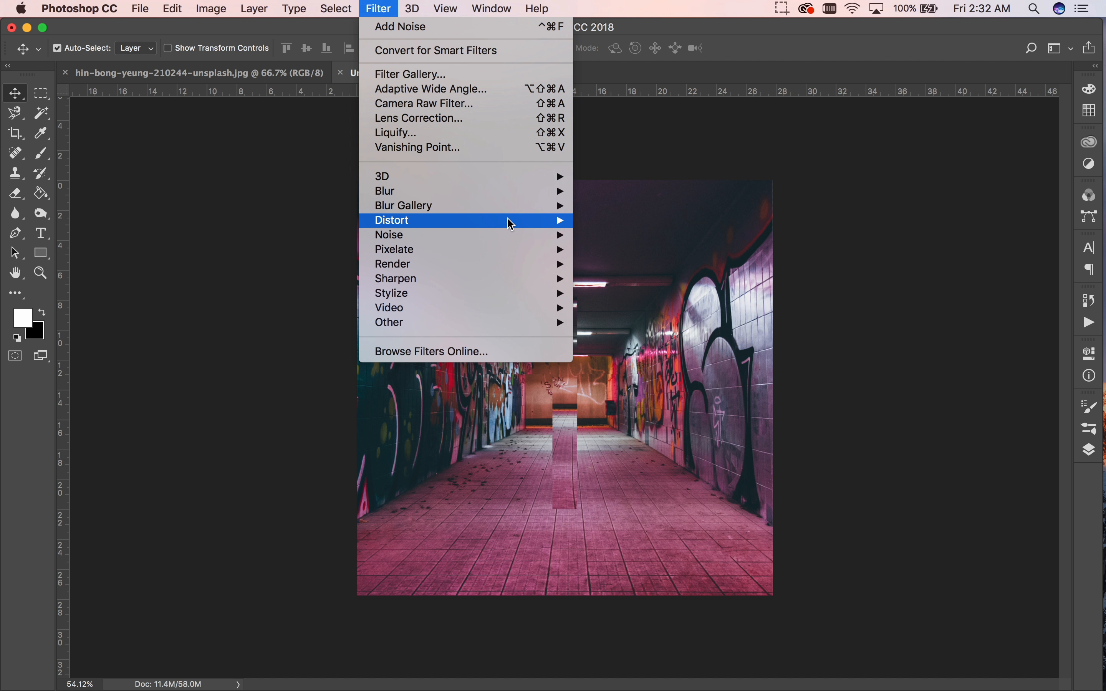
pyautogui.moveTo(513, 226)
pyautogui.click(633, 324)
pyautogui.moveTo(627, 243)
pyautogui.mouseDown()
pyautogui.moveTo(649, 244)
pyautogui.moveTo(600, 238)
pyautogui.moveTo(611, 238)
pyautogui.mouseUp()
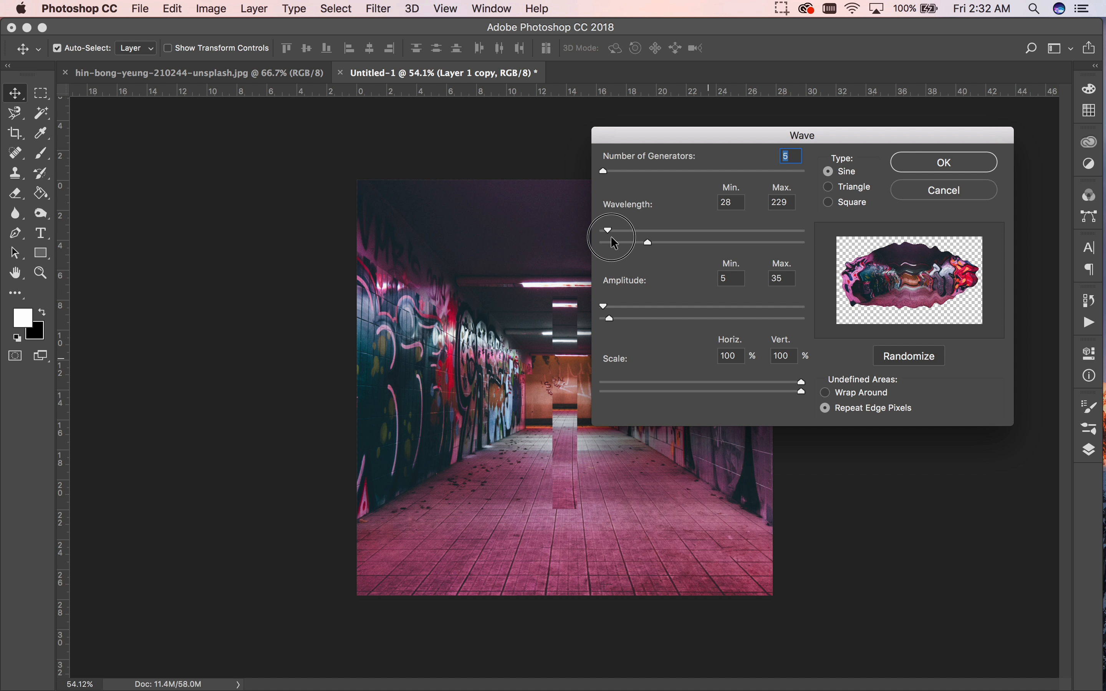
pyautogui.click(919, 162)
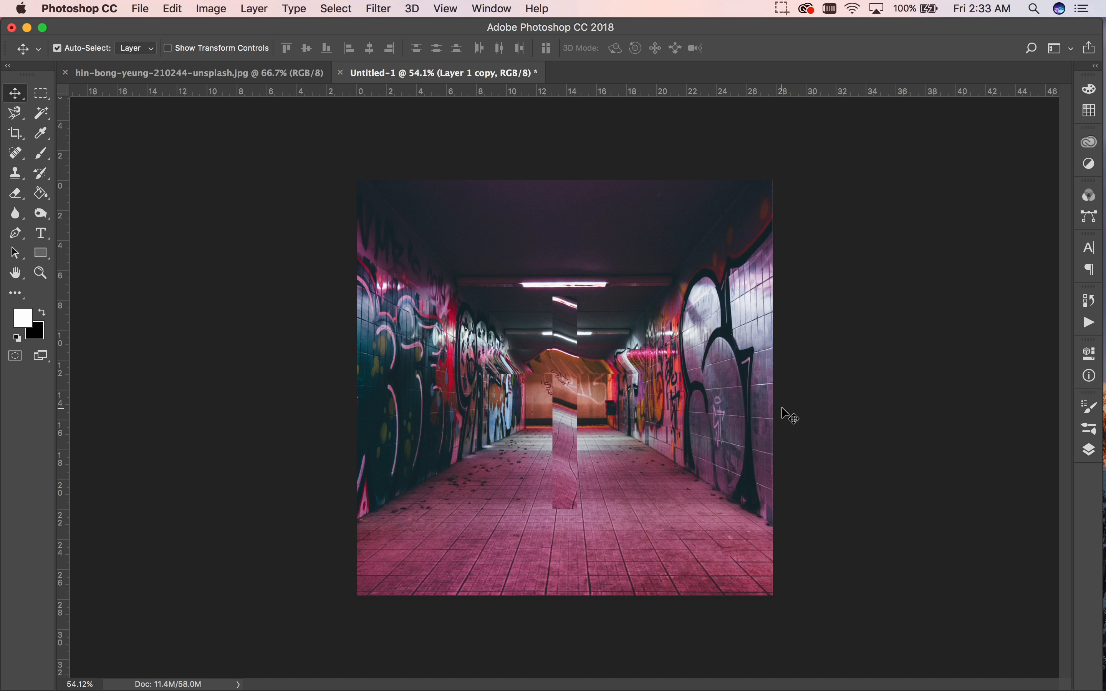
# Draw a black ellipse about 452 x 68 px at the foot of the cross, directly above Layer 1.
pyautogui.click(1092, 451)
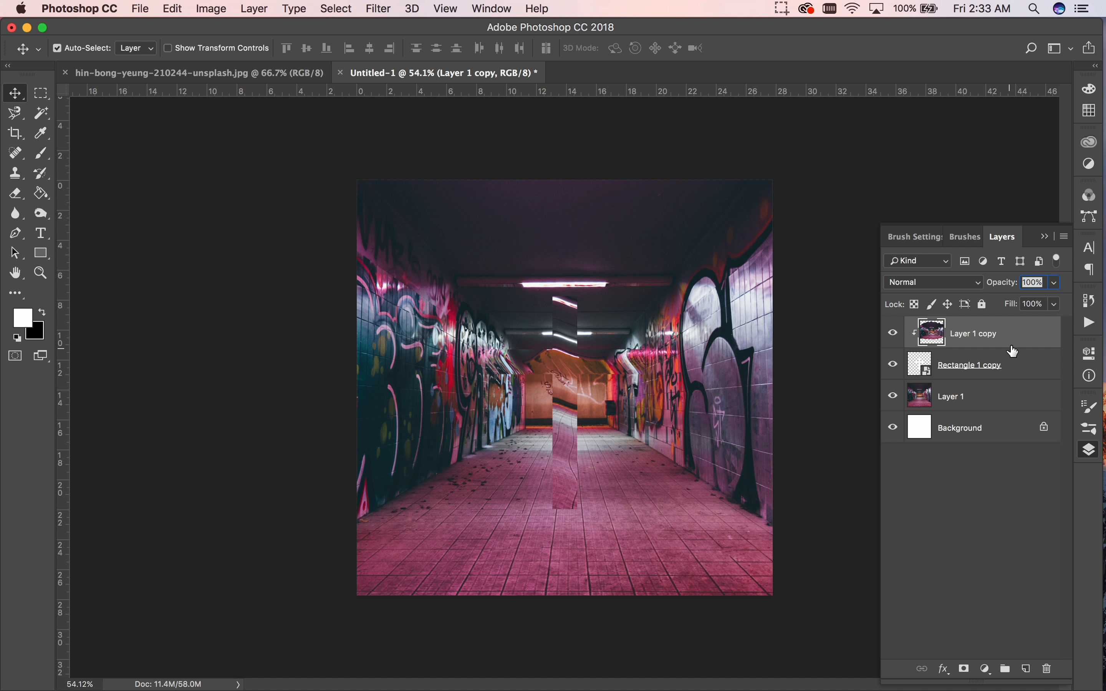
pyautogui.click(1002, 399)
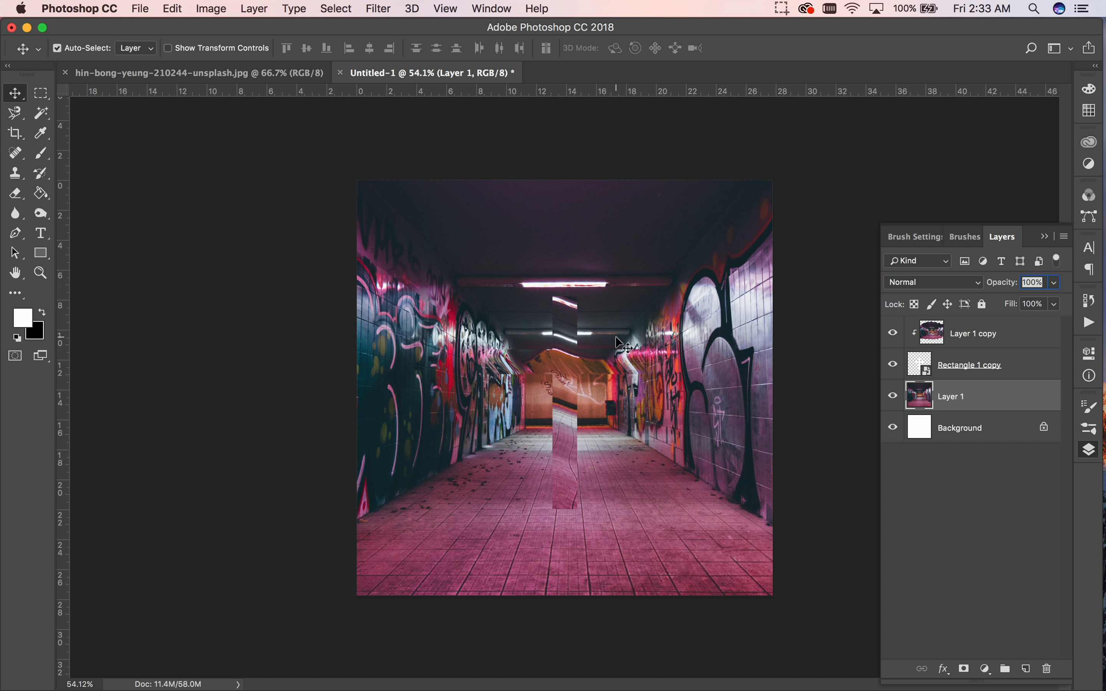
pyautogui.click(1001, 435)
pyautogui.click(1003, 406)
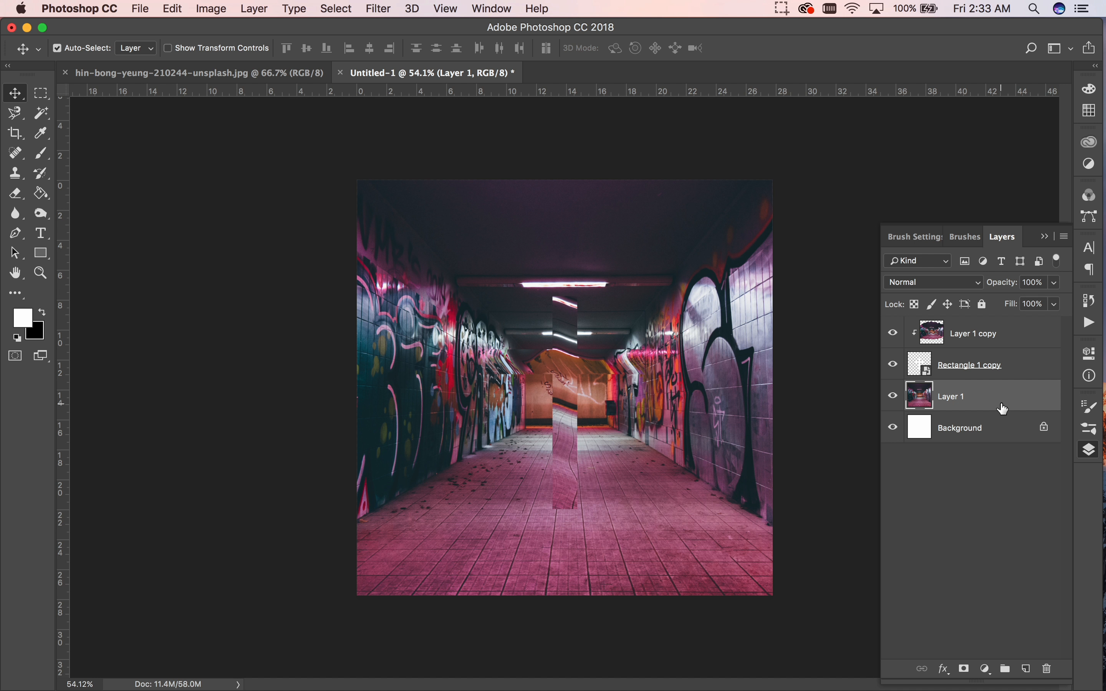
pyautogui.click(45, 315)
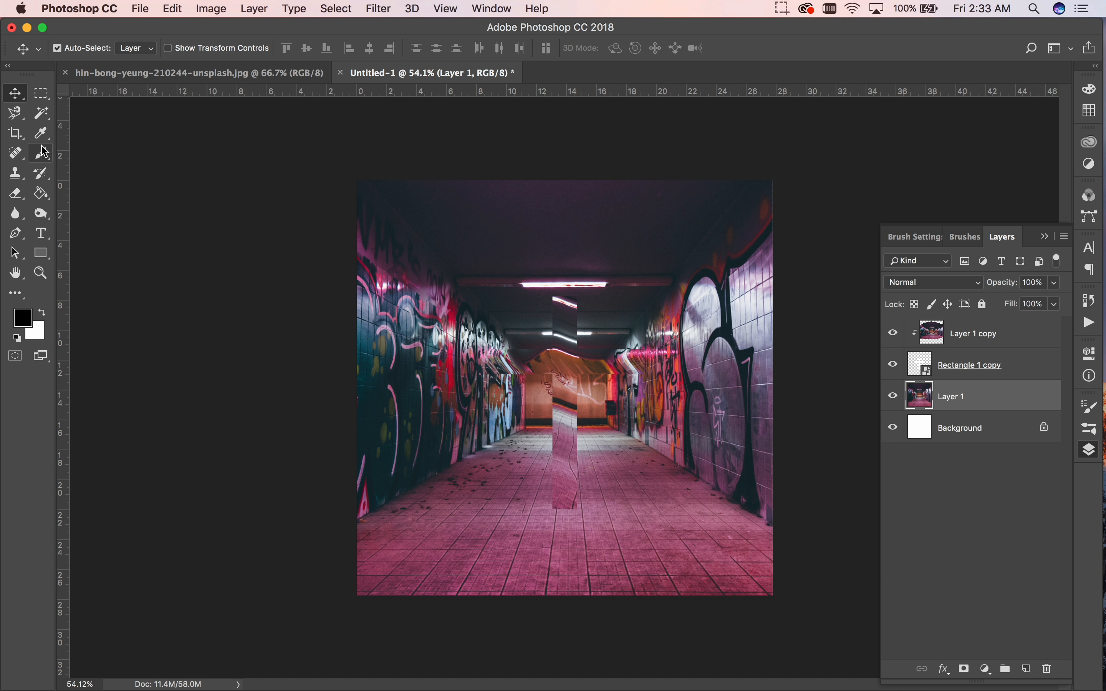
pyautogui.click(41, 252)
pyautogui.click(87, 286)
pyautogui.moveTo(520, 502); pyautogui.dragTo(613, 515)
pyautogui.click(1044, 133)
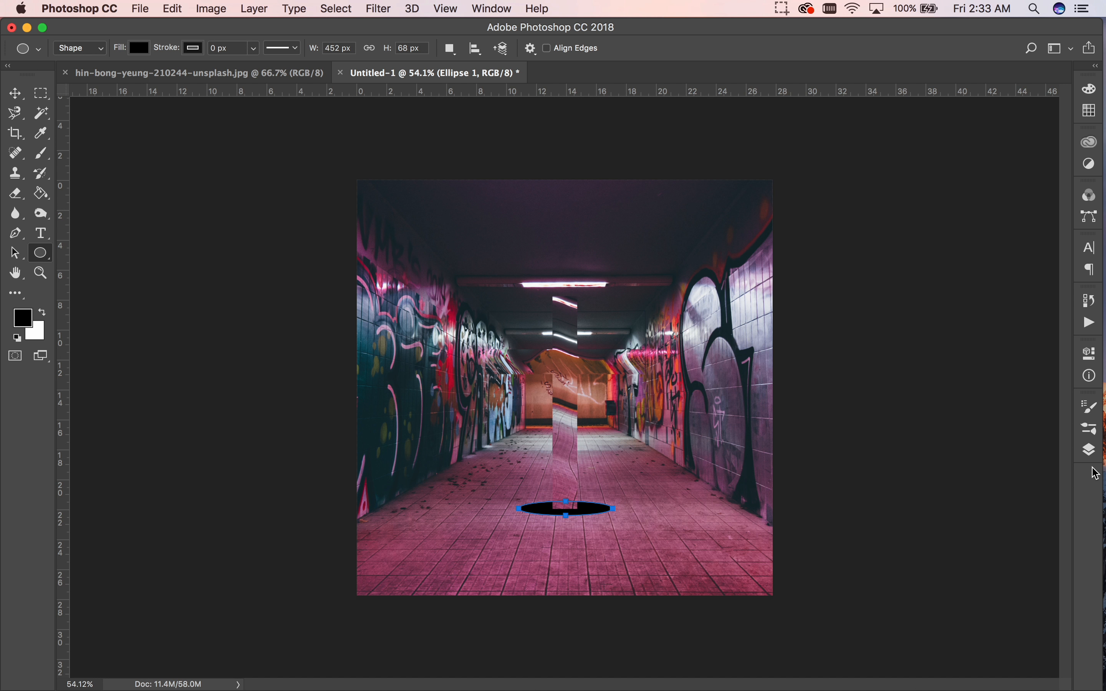
# Rasterize the Ellipse 1 shape layer.
pyautogui.click(1091, 451)
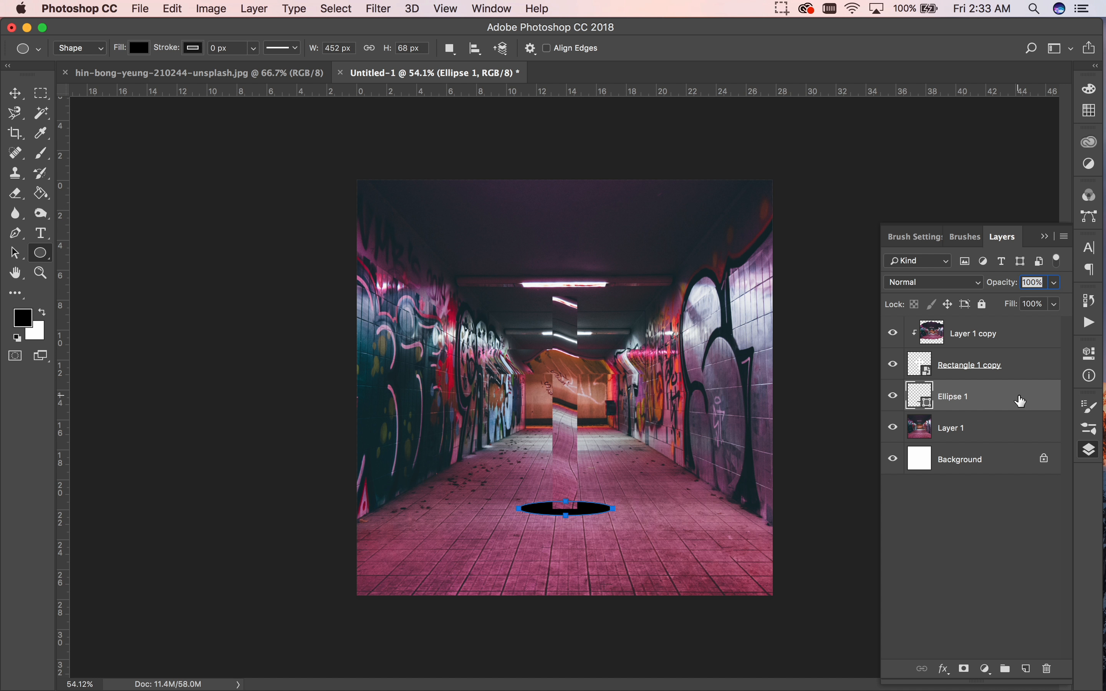
pyautogui.keyDown('ctrl'); pyautogui.click(1023, 402); pyautogui.keyUp('ctrl')
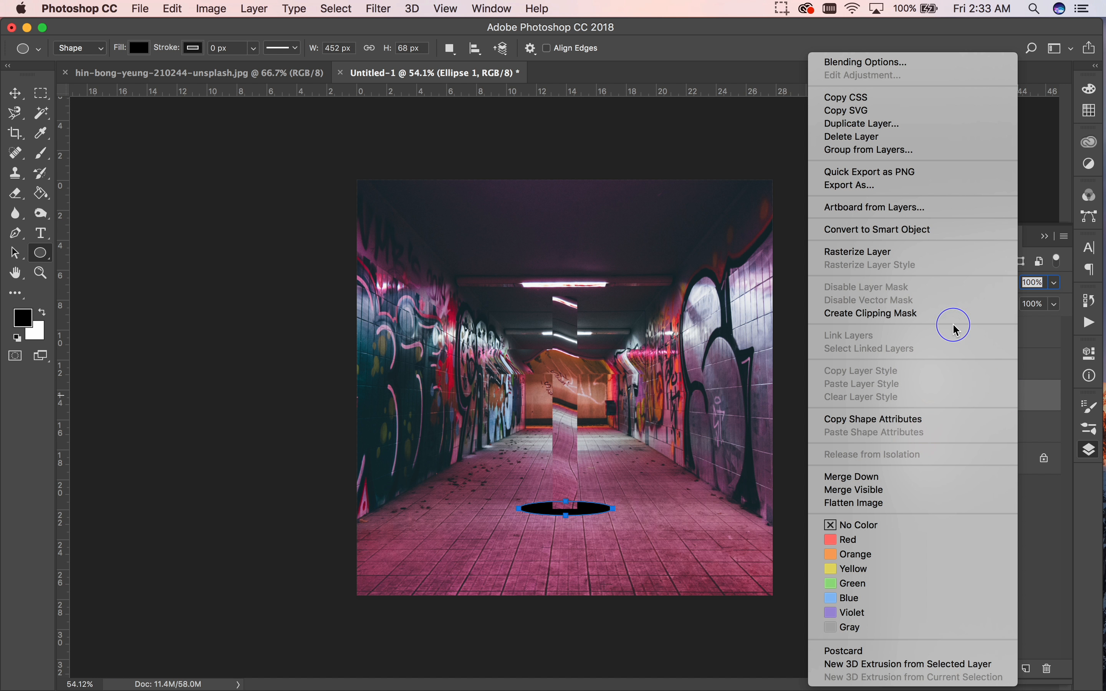
pyautogui.click(913, 259)
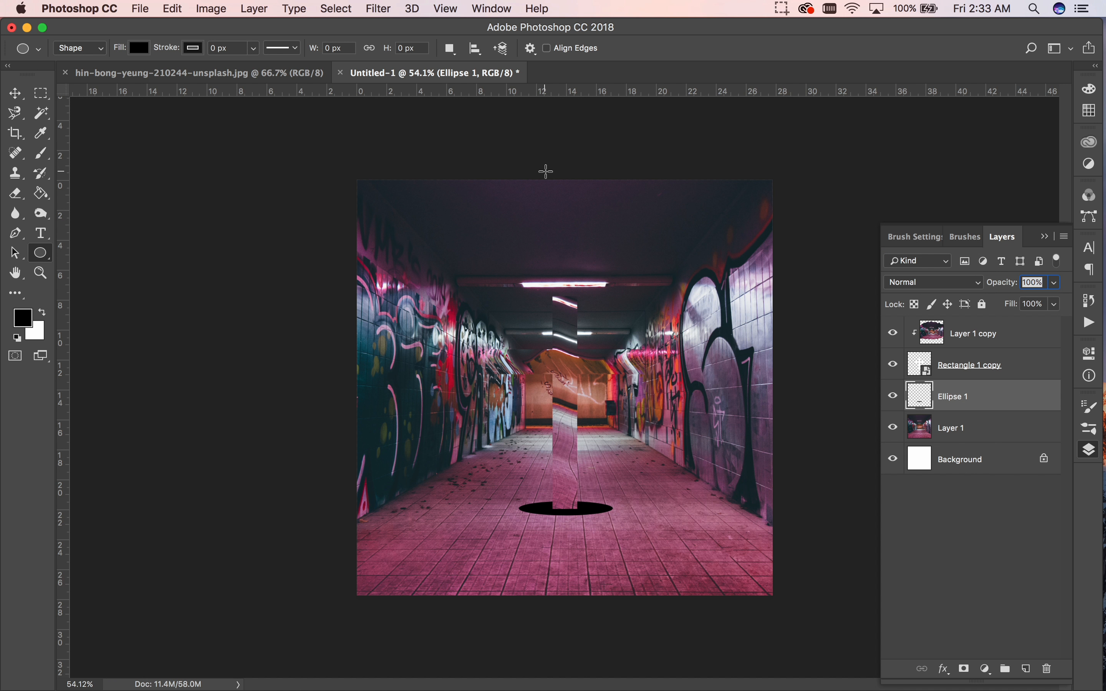
# Soften the black ellipse at the foot of the cross with a Gaussian Blur of 13.4 pixels radius.
pyautogui.click(383, 14)
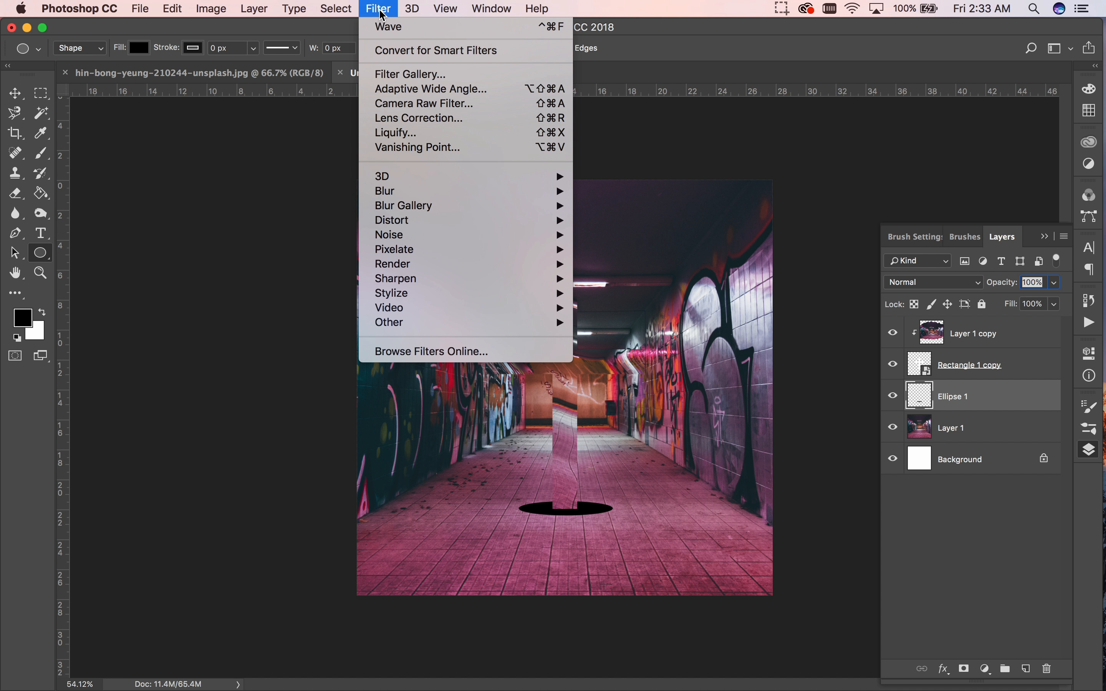
pyautogui.moveTo(466, 192)
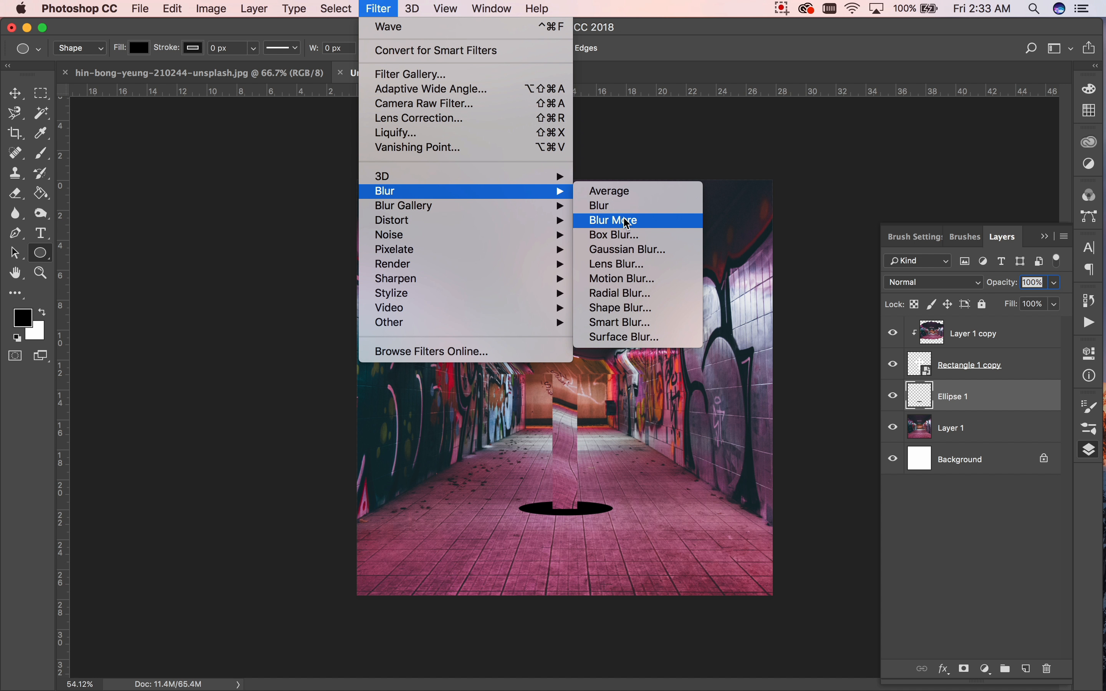
pyautogui.click(628, 250)
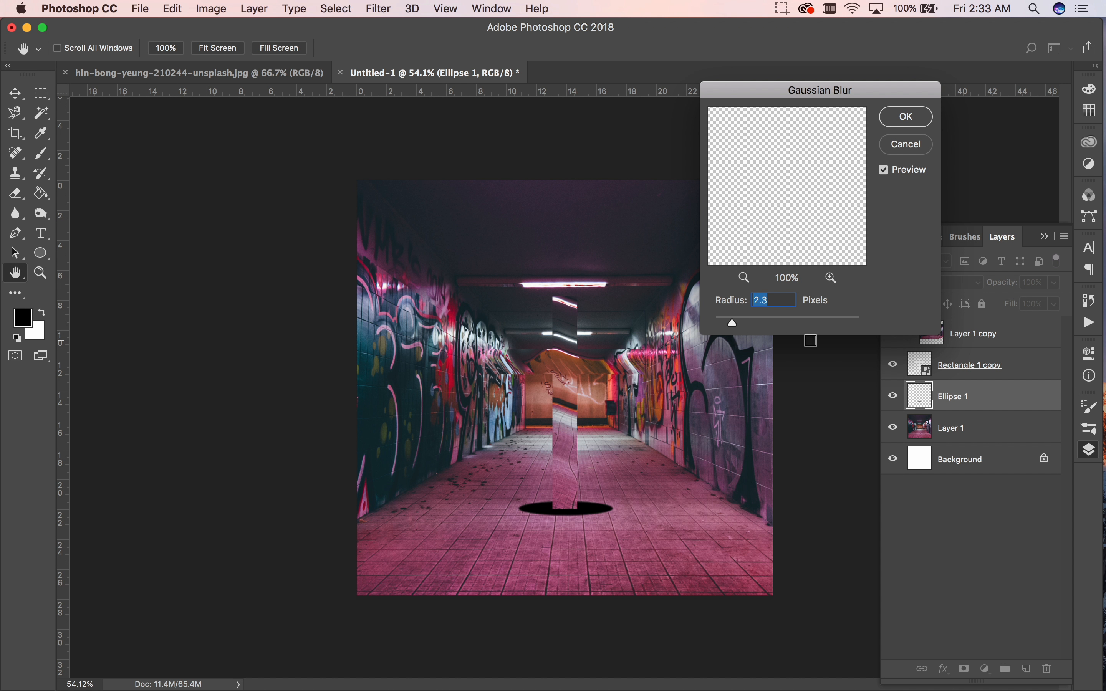
pyautogui.moveTo(736, 324); pyautogui.dragTo(773, 326)
pyautogui.click(772, 326)
pyautogui.moveTo(783, 326); pyautogui.dragTo(775, 321)
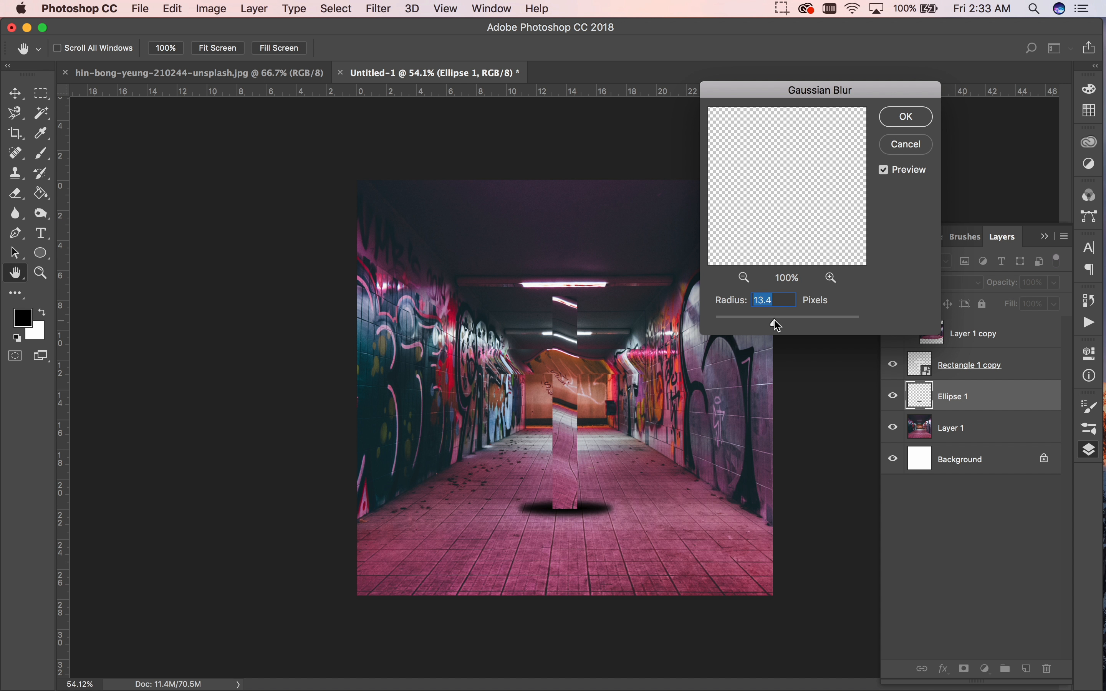
pyautogui.click(908, 118)
# Stretch the ellipse shadow sideways with a Motion Blur at 0° angle and lower the Ellipse 1 layer's opacity to 90%.
pyautogui.click(385, 10)
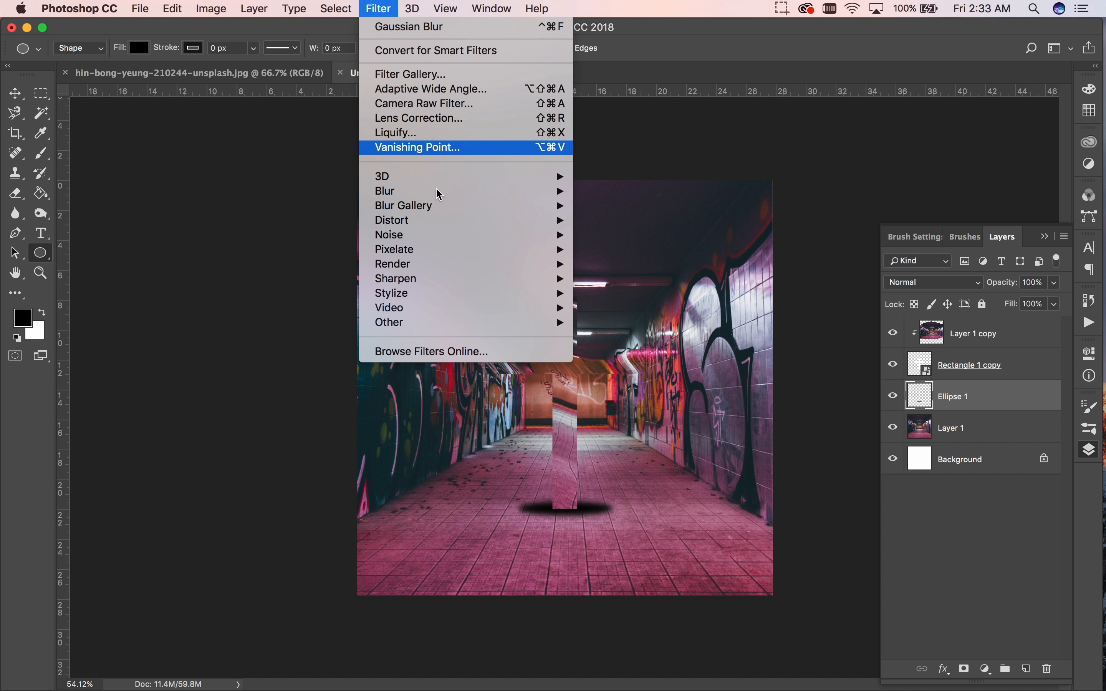
pyautogui.moveTo(435, 196)
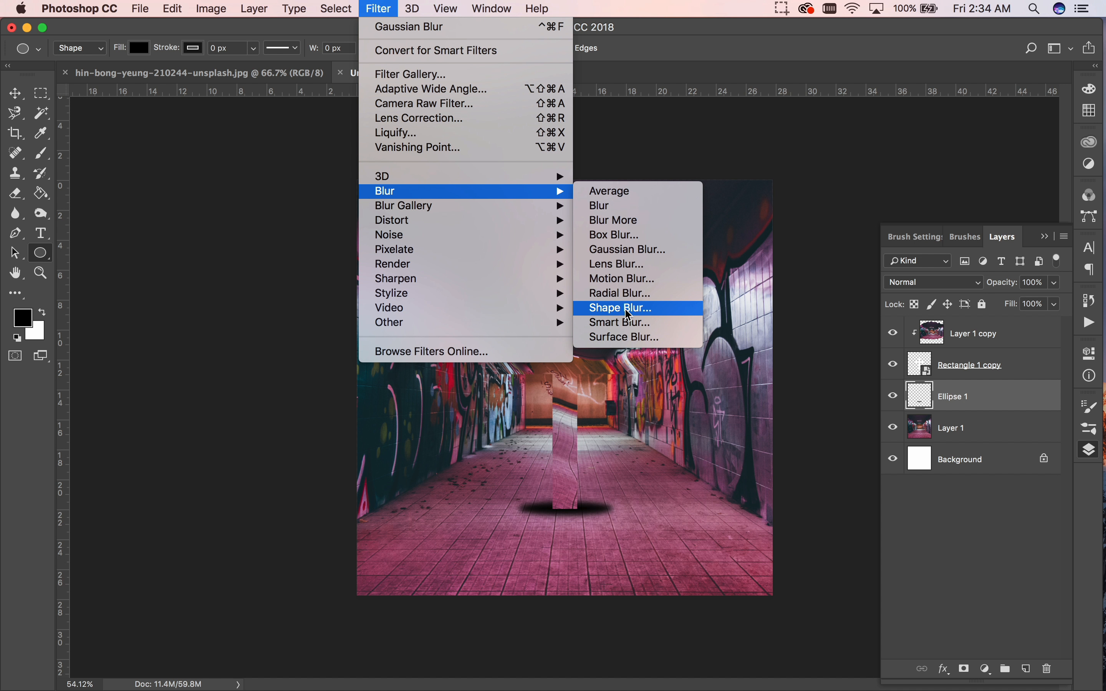
pyautogui.click(624, 278)
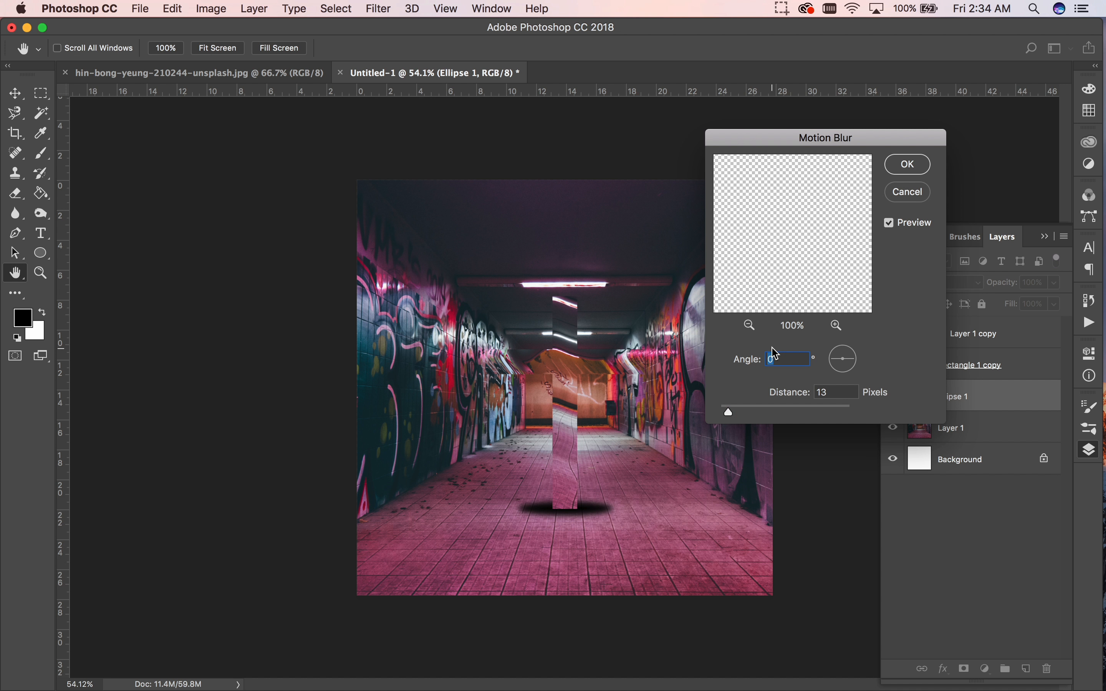
pyautogui.moveTo(731, 413); pyautogui.dragTo(816, 418)
pyautogui.click(909, 165)
pyautogui.click(1057, 283)
pyautogui.moveTo(1051, 301)
pyautogui.mouseDown()
pyautogui.moveTo(1010, 304)
pyautogui.moveTo(1052, 303)
pyautogui.mouseUp()
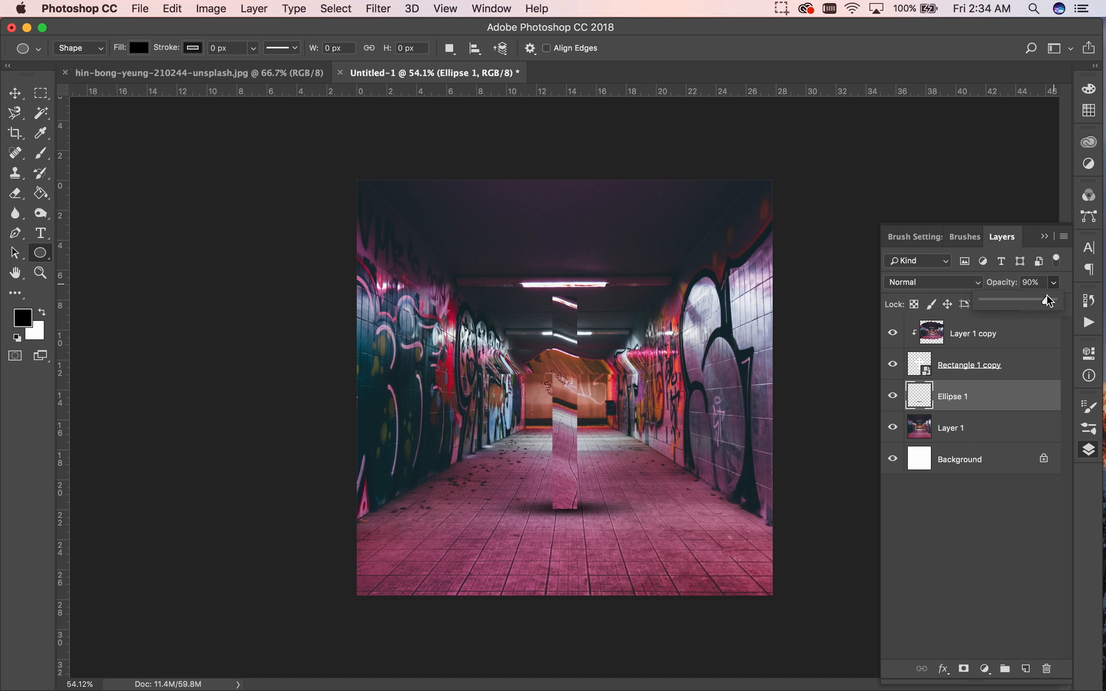
pyautogui.click(1023, 425)
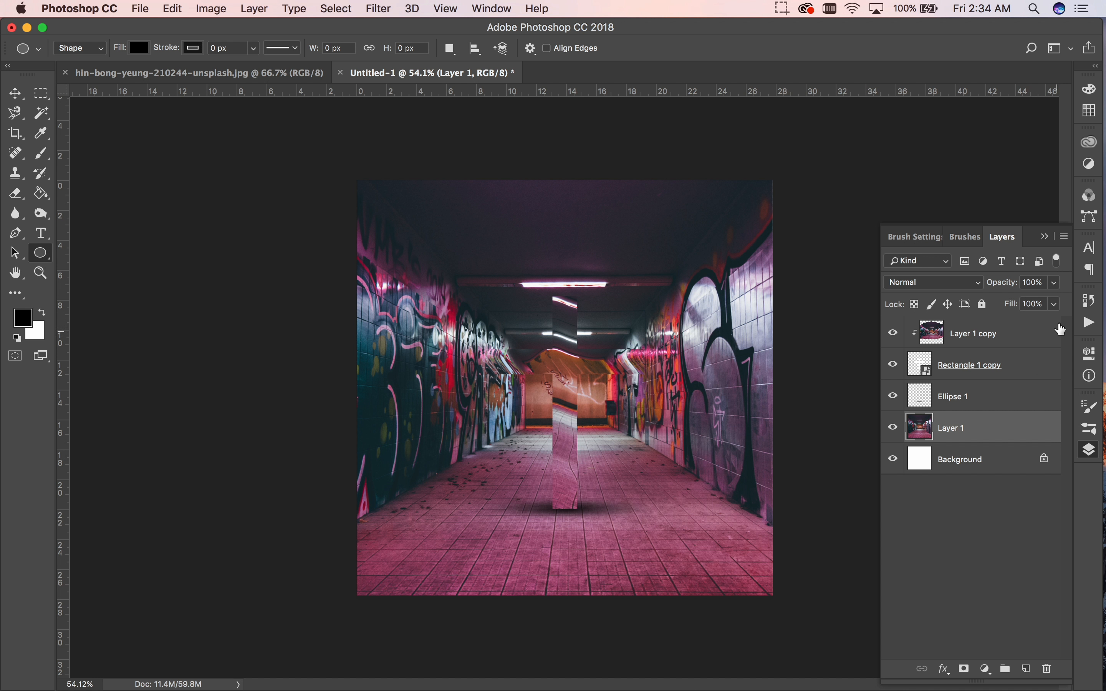
# Add a Color Overlay to Ellipse 1 in dark maroon #2a141c, based on a colour sampled from the tunnel photo.
pyautogui.doubleClick(1017, 396)
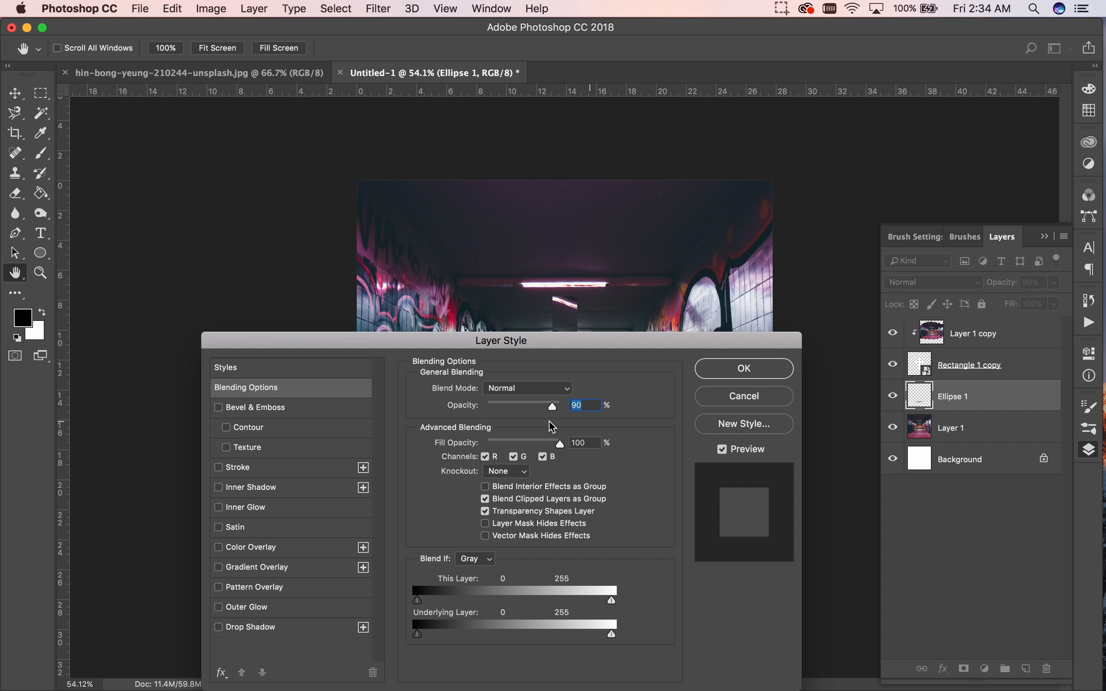
pyautogui.moveTo(552, 348); pyautogui.dragTo(1063, 185)
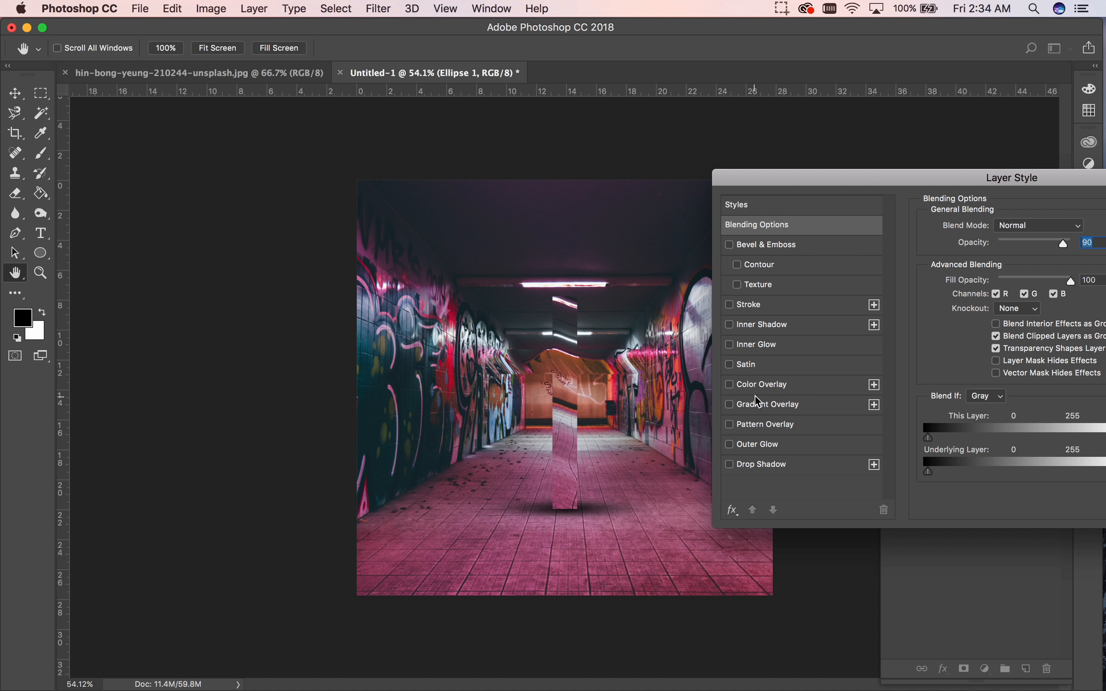
pyautogui.click(733, 389)
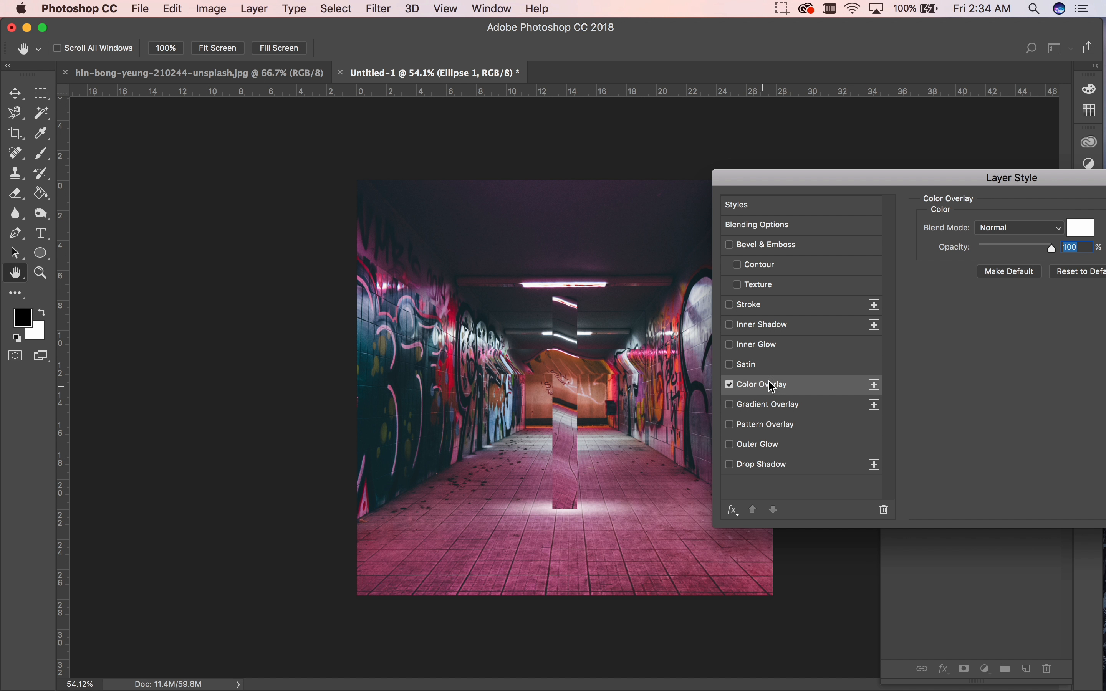
pyautogui.click(1080, 234)
pyautogui.moveTo(584, 407); pyautogui.dragTo(781, 311)
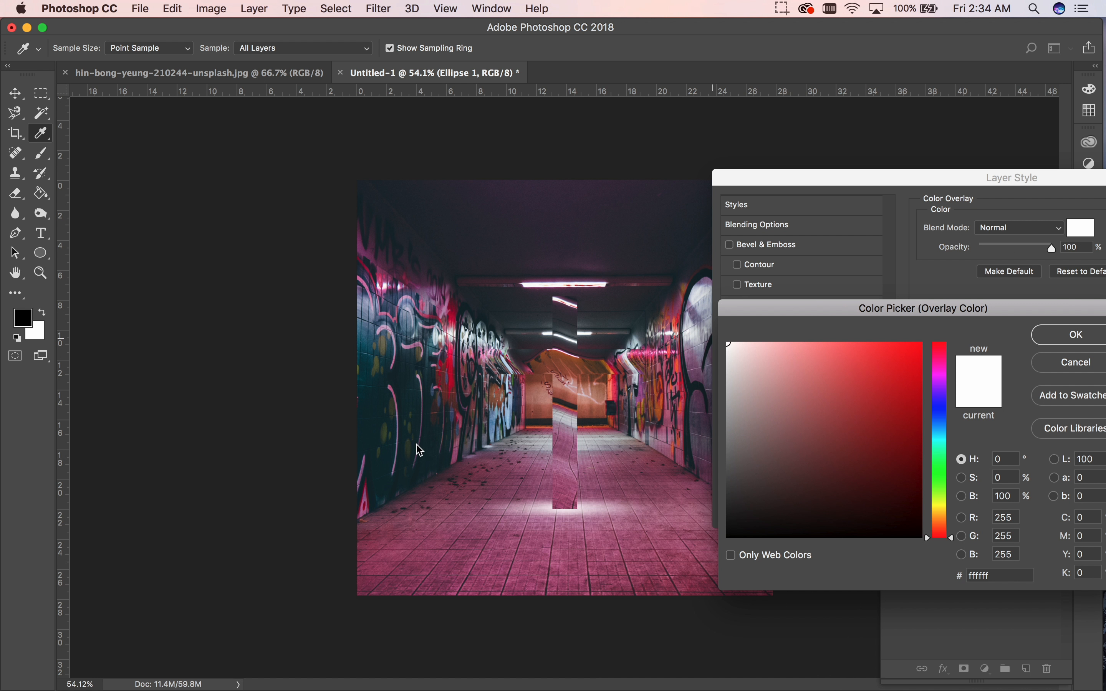
pyautogui.click(432, 467)
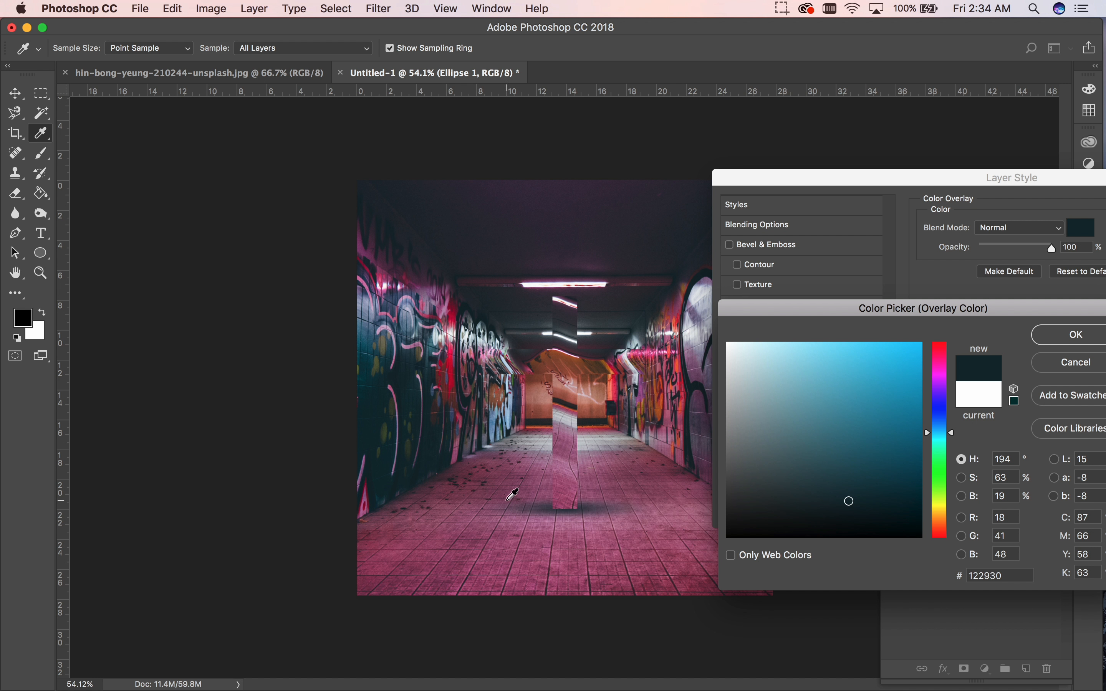
pyautogui.click(681, 469)
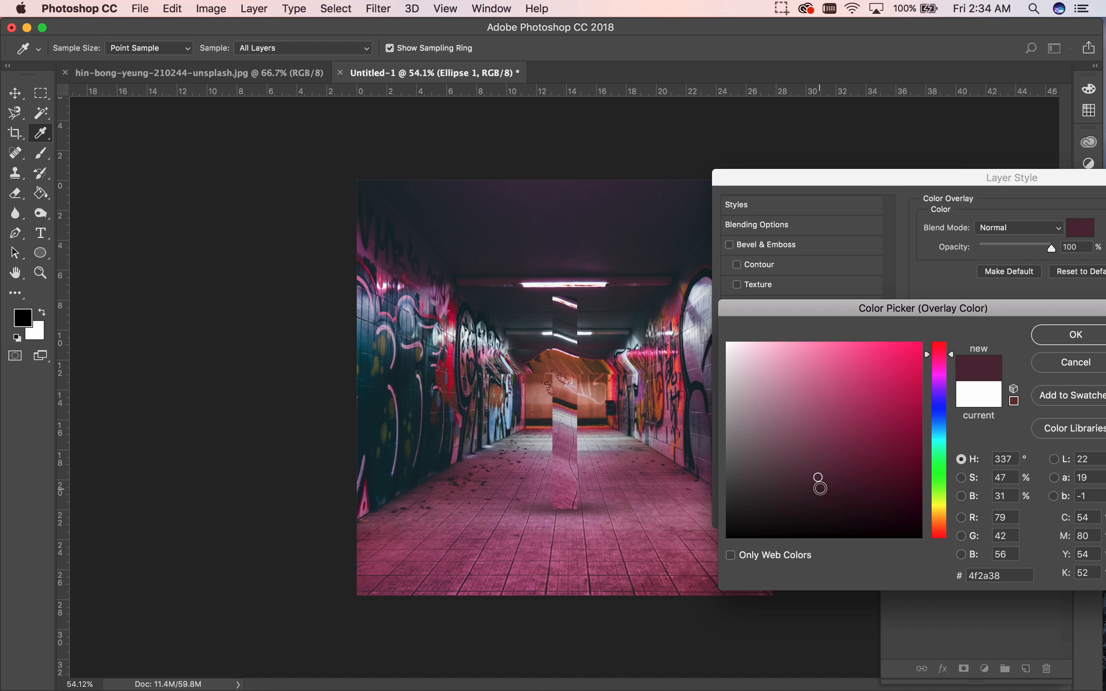
pyautogui.click(825, 498)
pyautogui.click(830, 505)
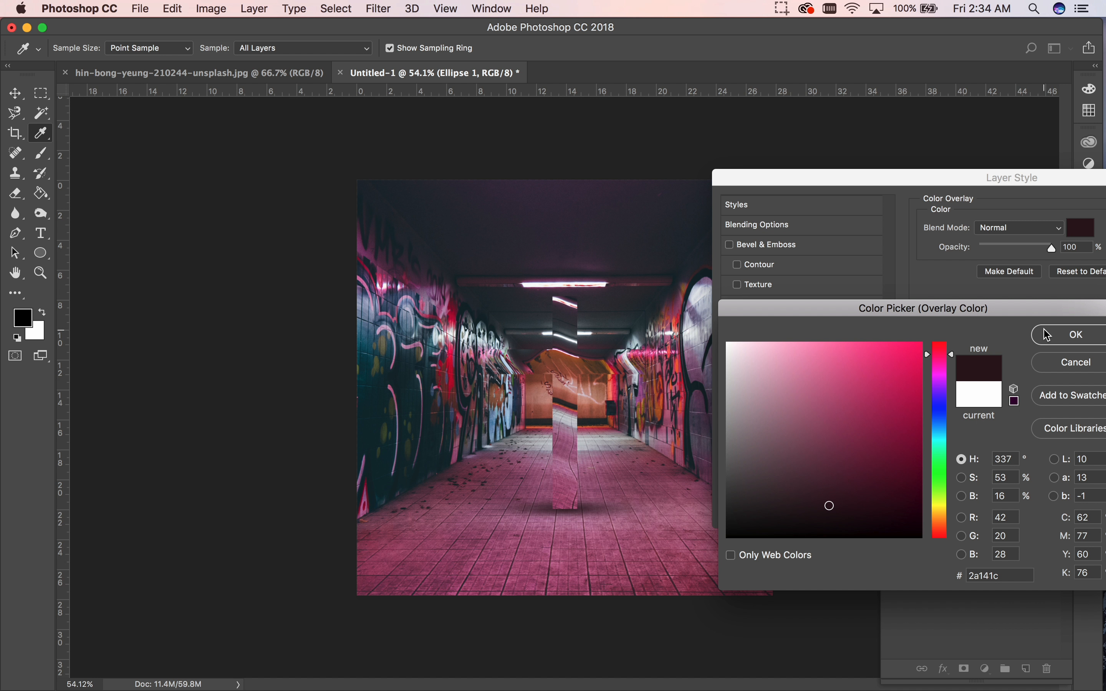
pyautogui.click(1054, 336)
pyautogui.moveTo(1010, 177); pyautogui.dragTo(694, 231)
pyautogui.click(983, 262)
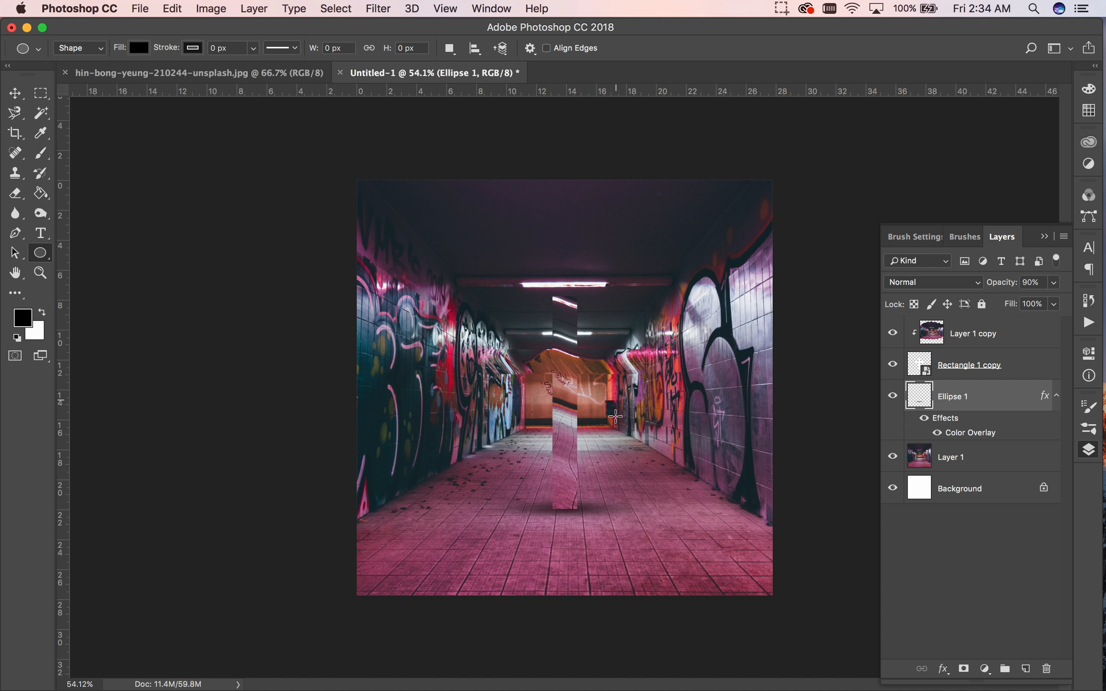
# Make a rectangular marquee selection with 30 px feather around the cross, from the canvas's upper edge down to the foot of the cross.
pyautogui.click(41, 94)
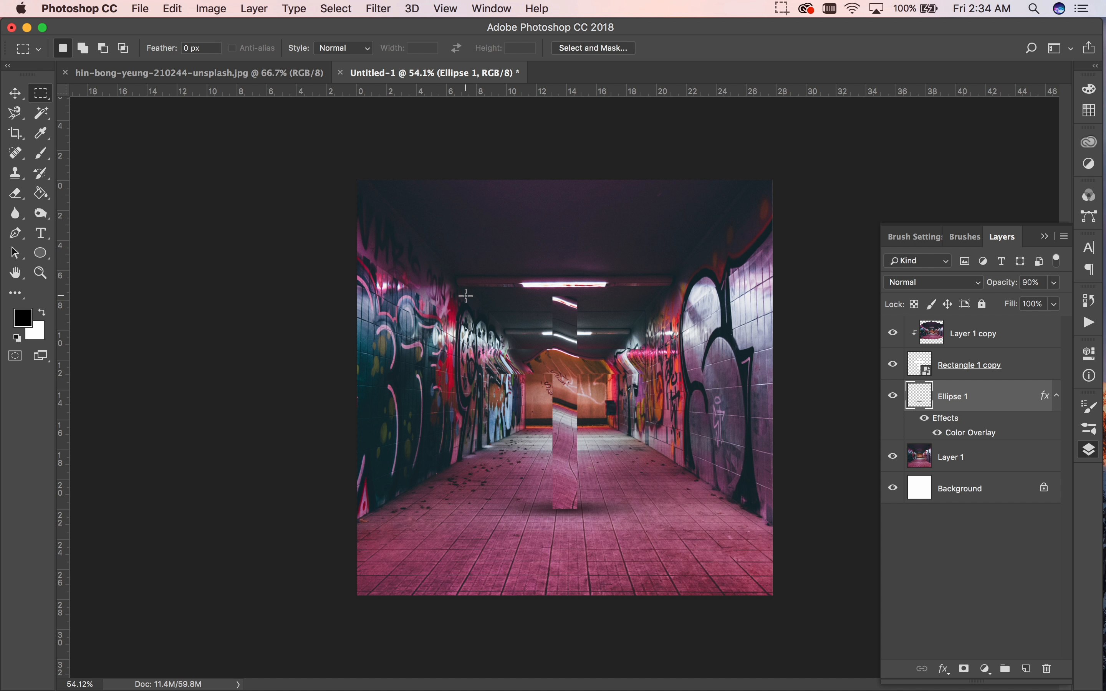
pyautogui.click(43, 101)
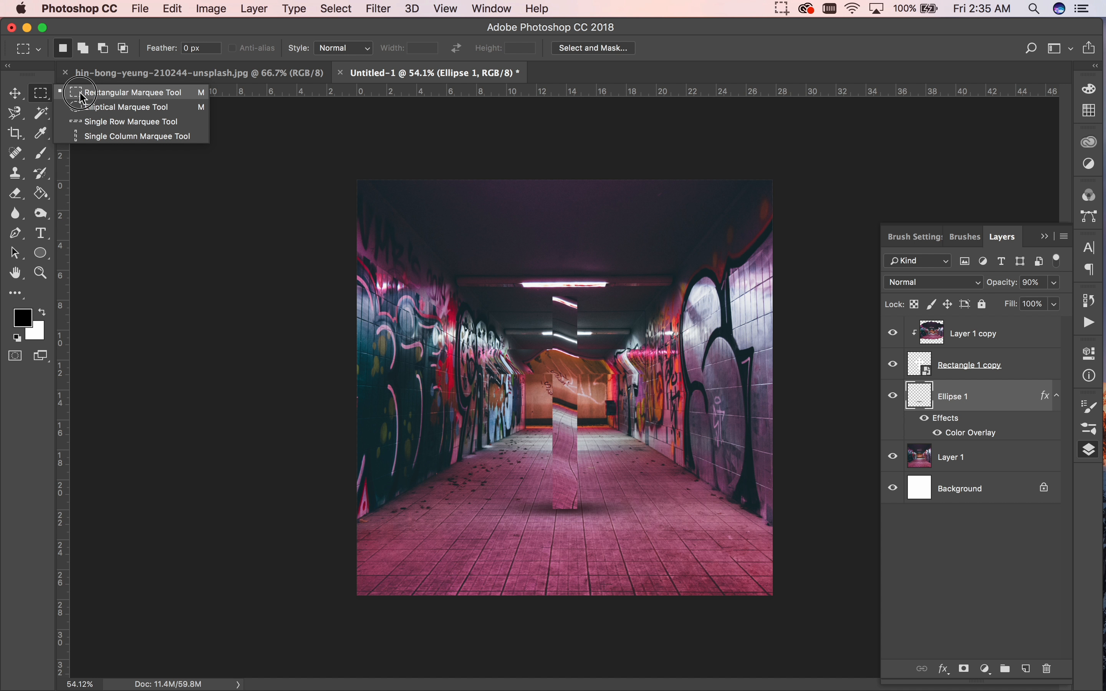
pyautogui.click(86, 97)
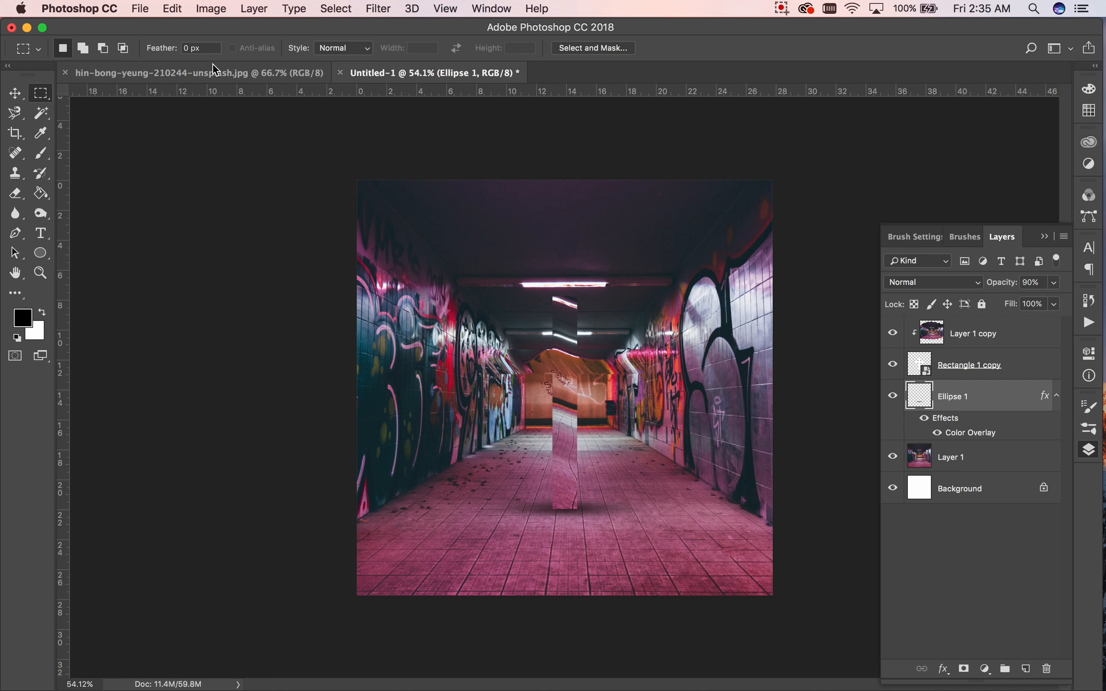
pyautogui.click(187, 48)
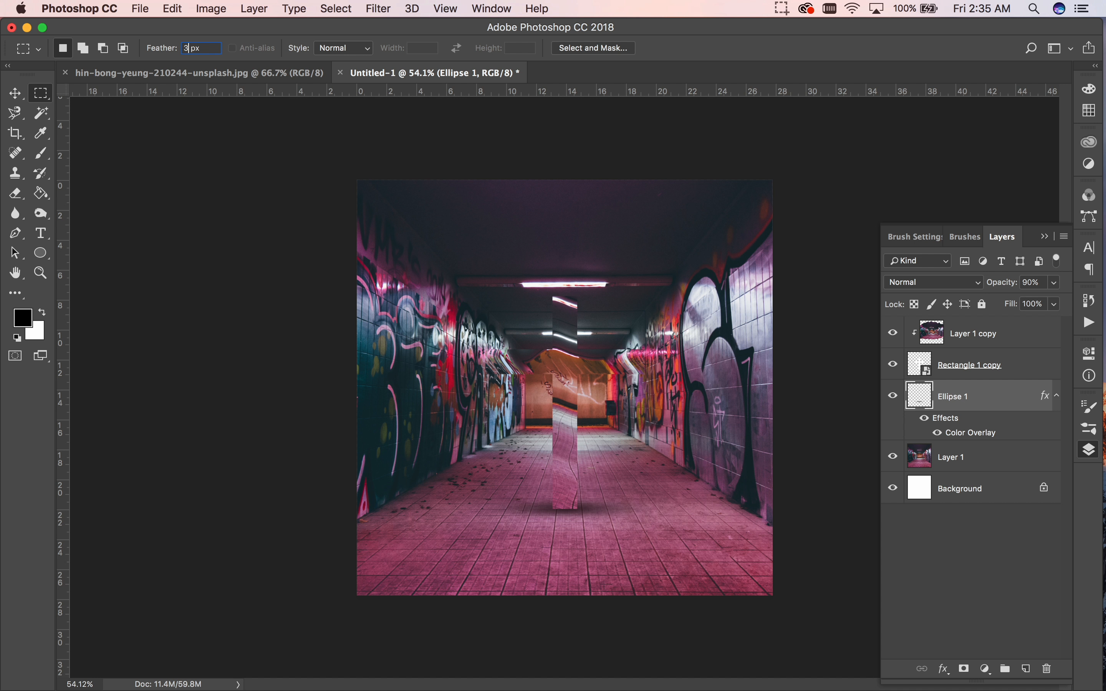
pyautogui.moveTo(451, 255); pyautogui.dragTo(457, 173)
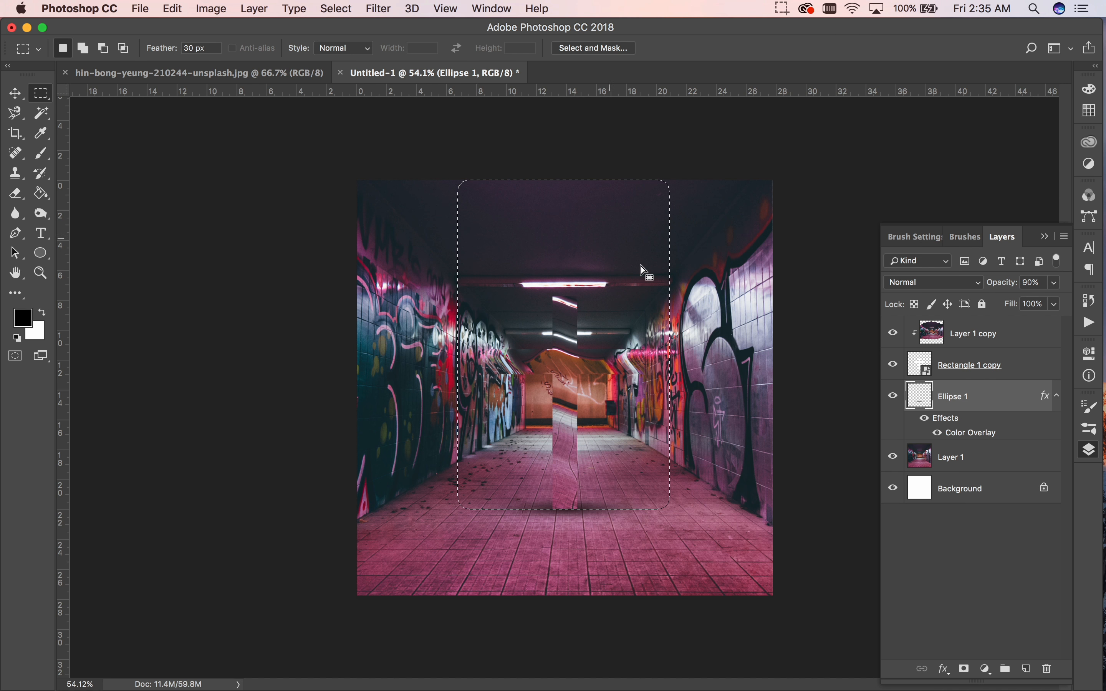
# Darken the selected area of Layer 1 with Brightness/Contrast at brightness -30, and clear the selection.
pyautogui.click(994, 461)
pyautogui.click(212, 8)
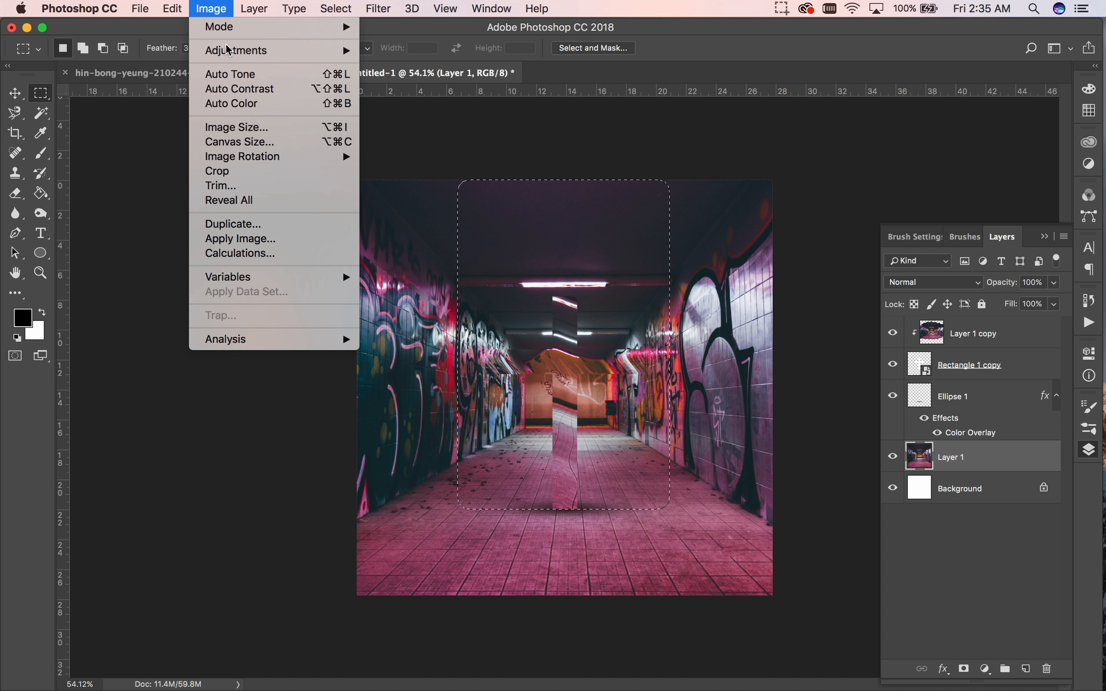
pyautogui.moveTo(274, 50)
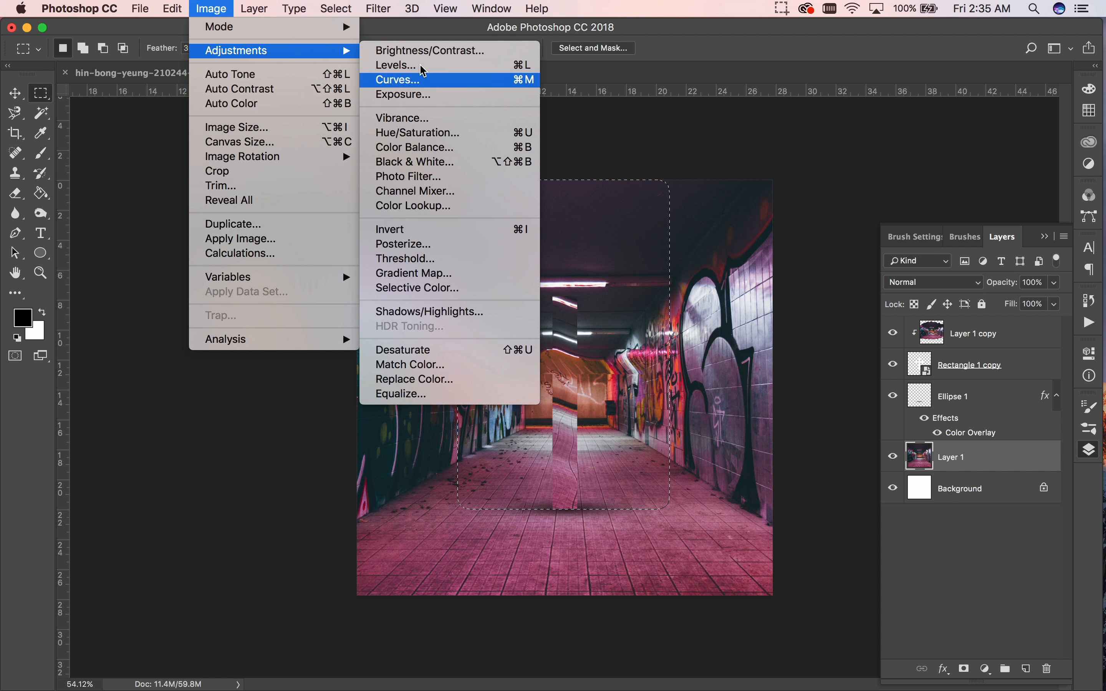
pyautogui.click(420, 50)
pyautogui.moveTo(898, 231); pyautogui.dragTo(885, 235)
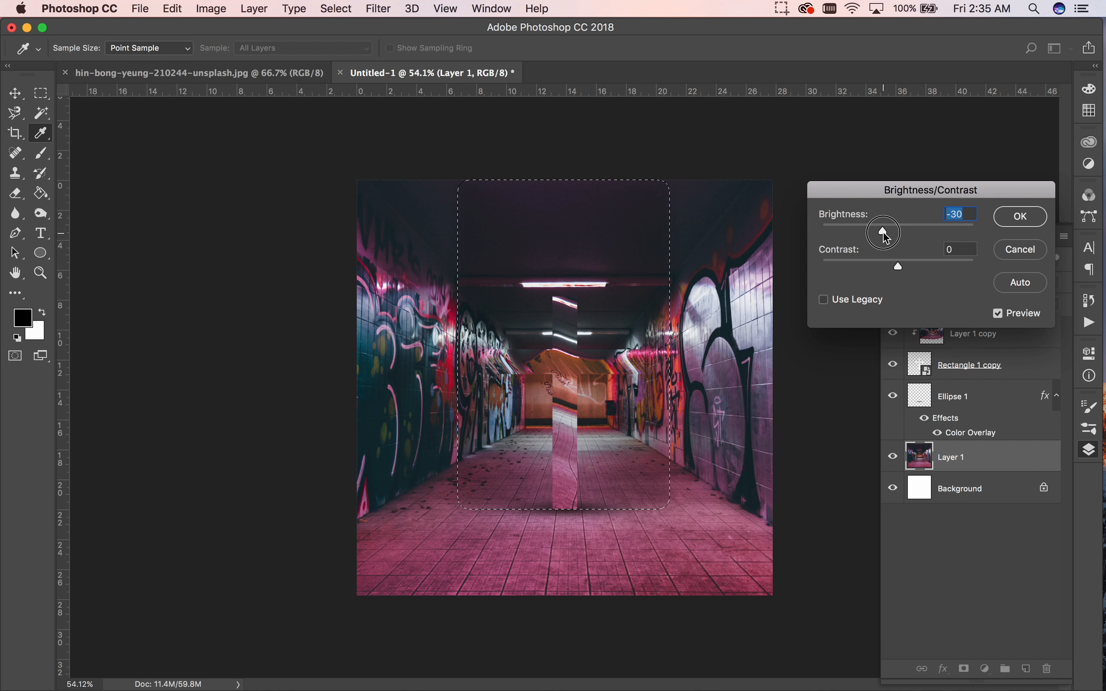
pyautogui.click(1004, 218)
pyautogui.click(726, 323)
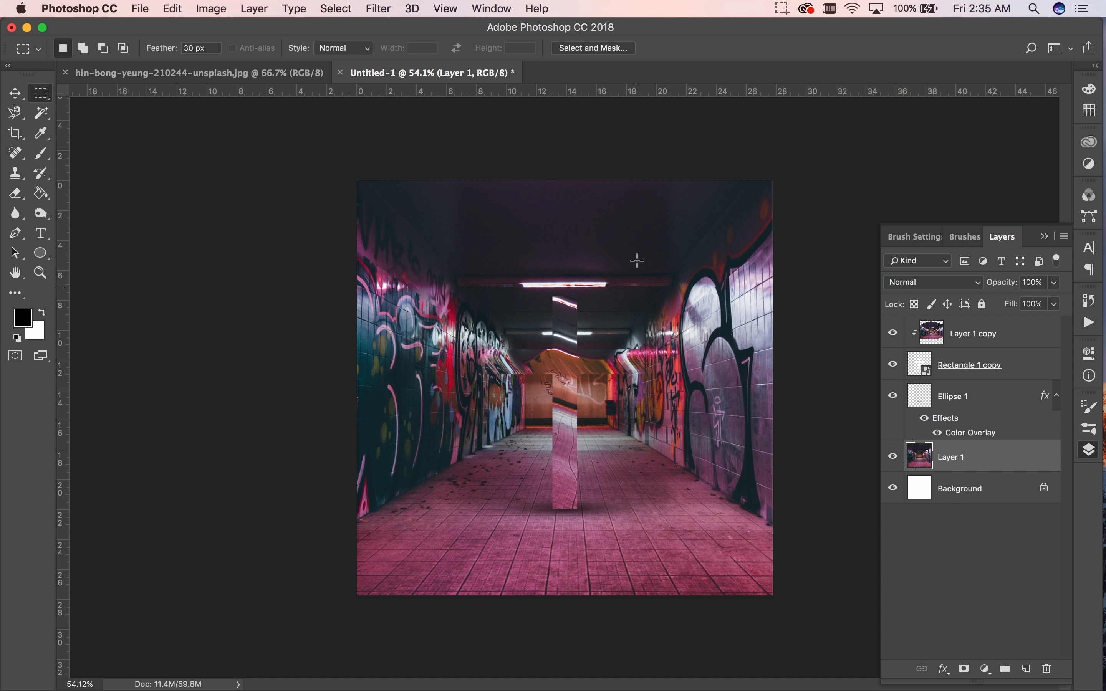
# Keep the foreground colour at black #000000 and add a new empty layer above Layer 1 copy.
pyautogui.click(41, 139)
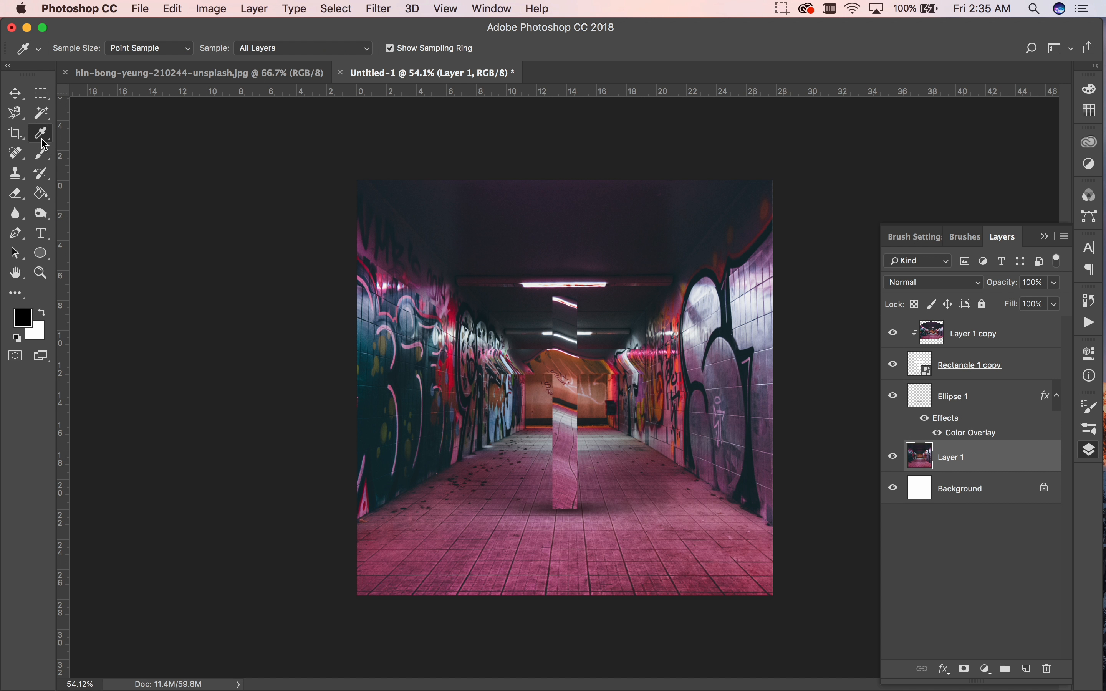
pyautogui.click(23, 317)
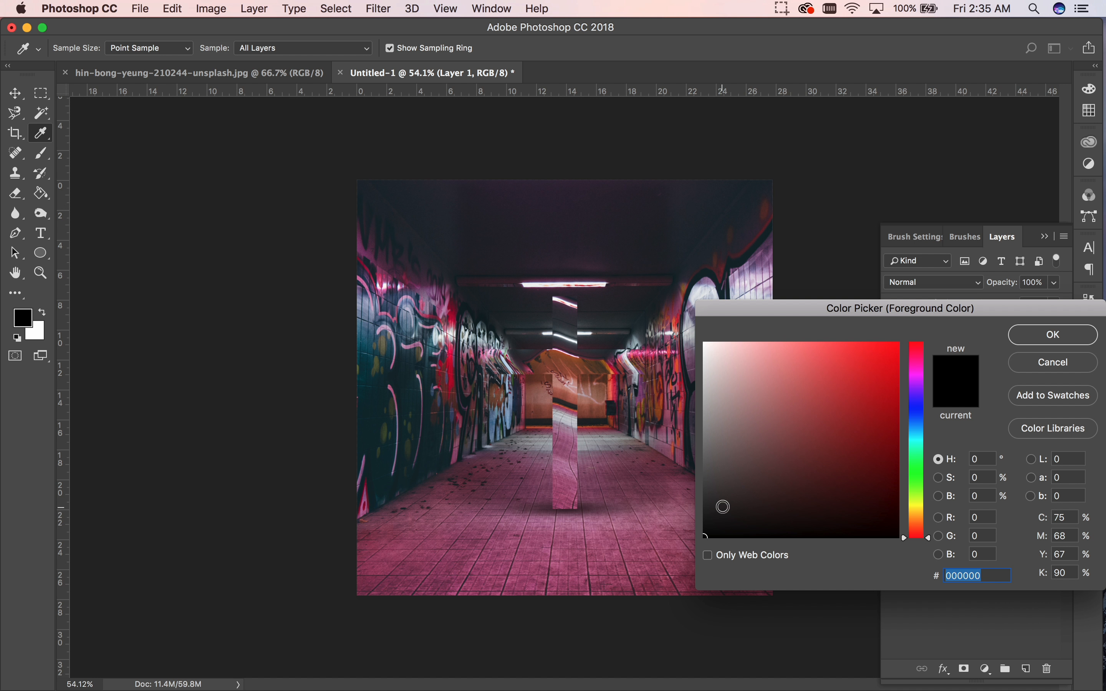
pyautogui.click(1026, 339)
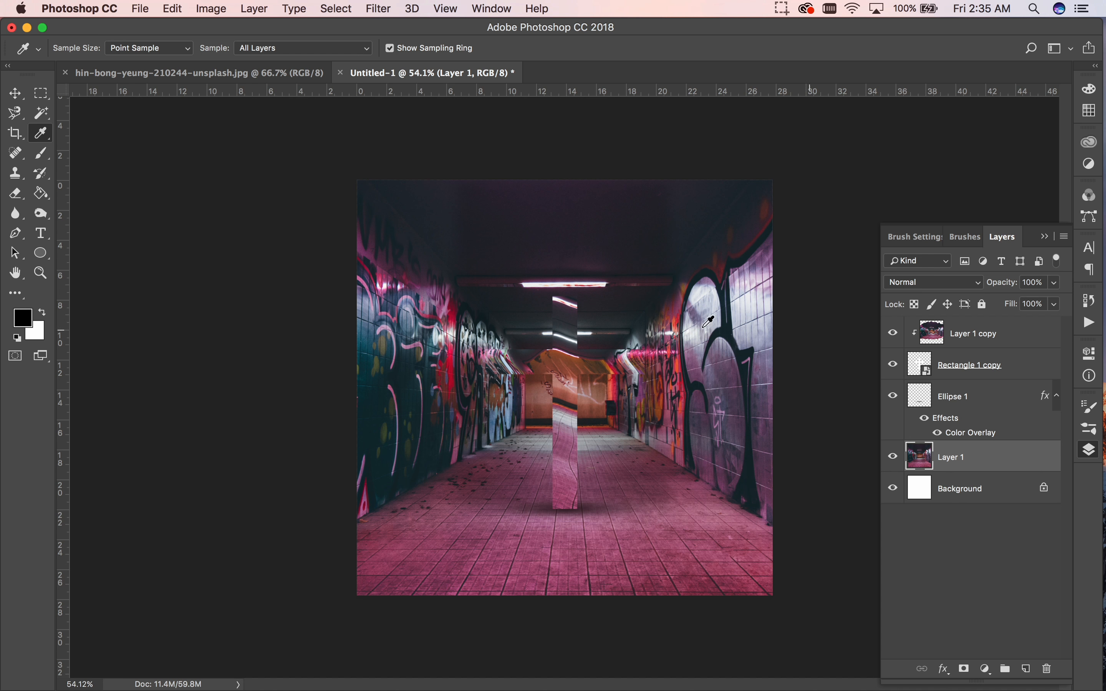
pyautogui.click(991, 333)
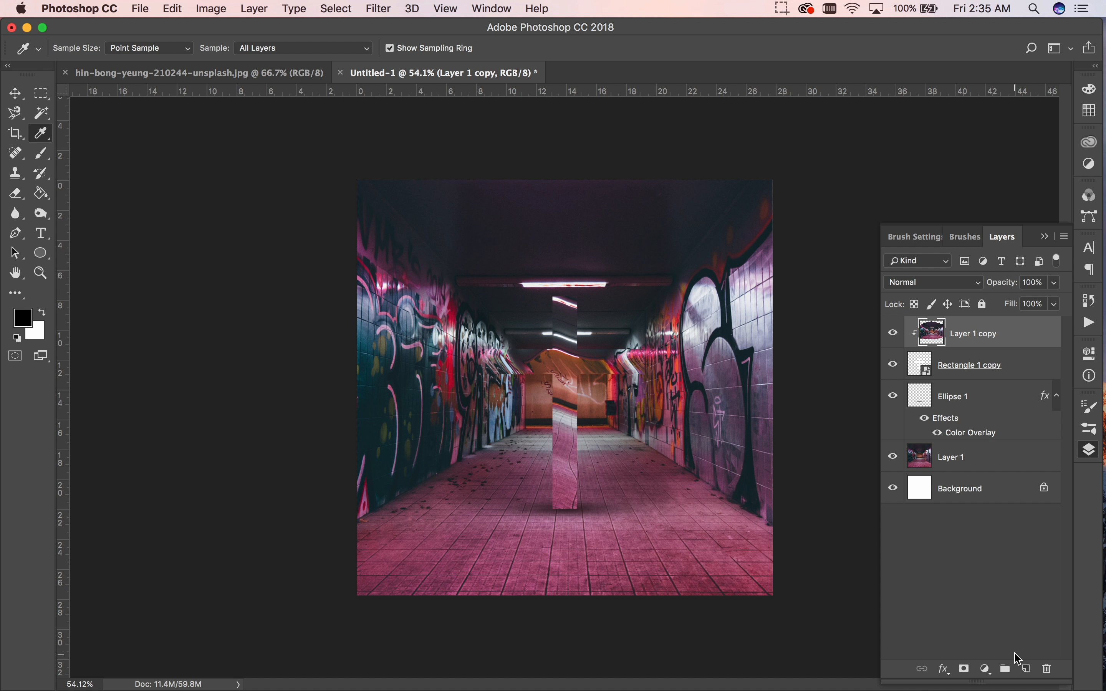
pyautogui.click(1027, 669)
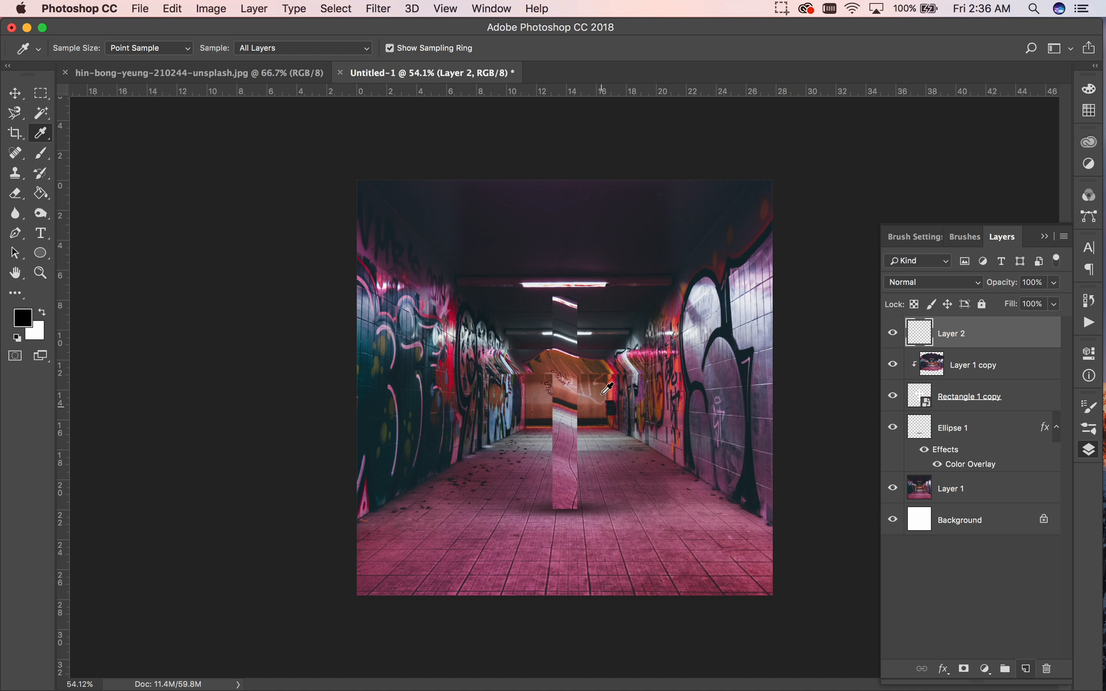
# Set up the Gradient tool with the radial style and the Foreground to Transparent preset.
pyautogui.click(41, 193)
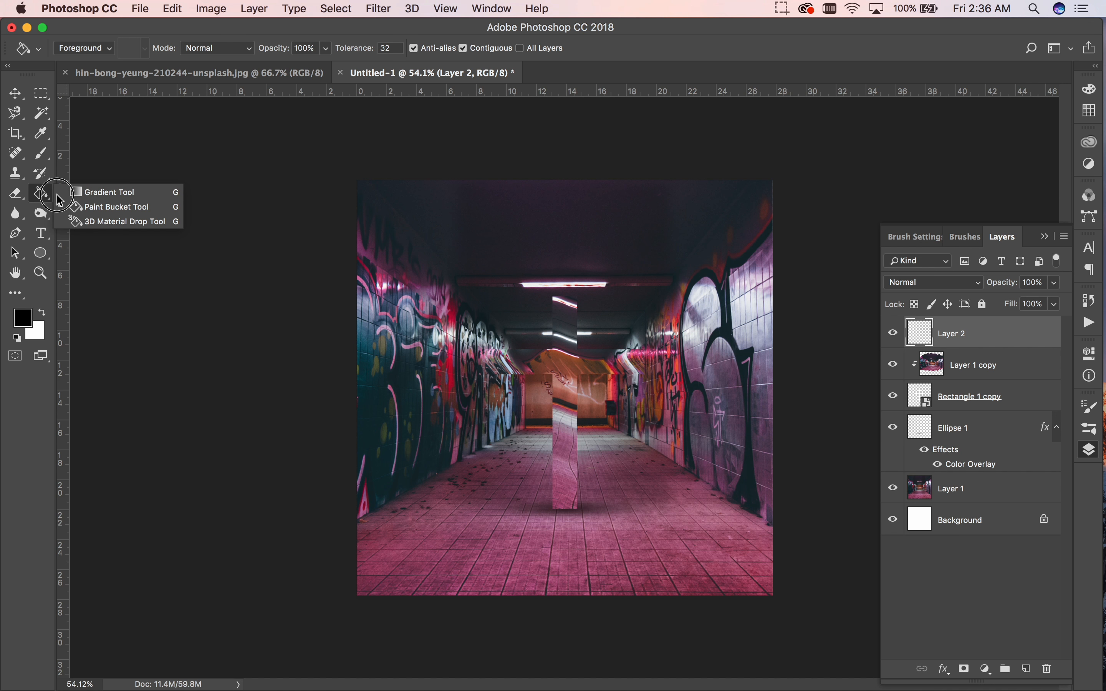
pyautogui.click(98, 194)
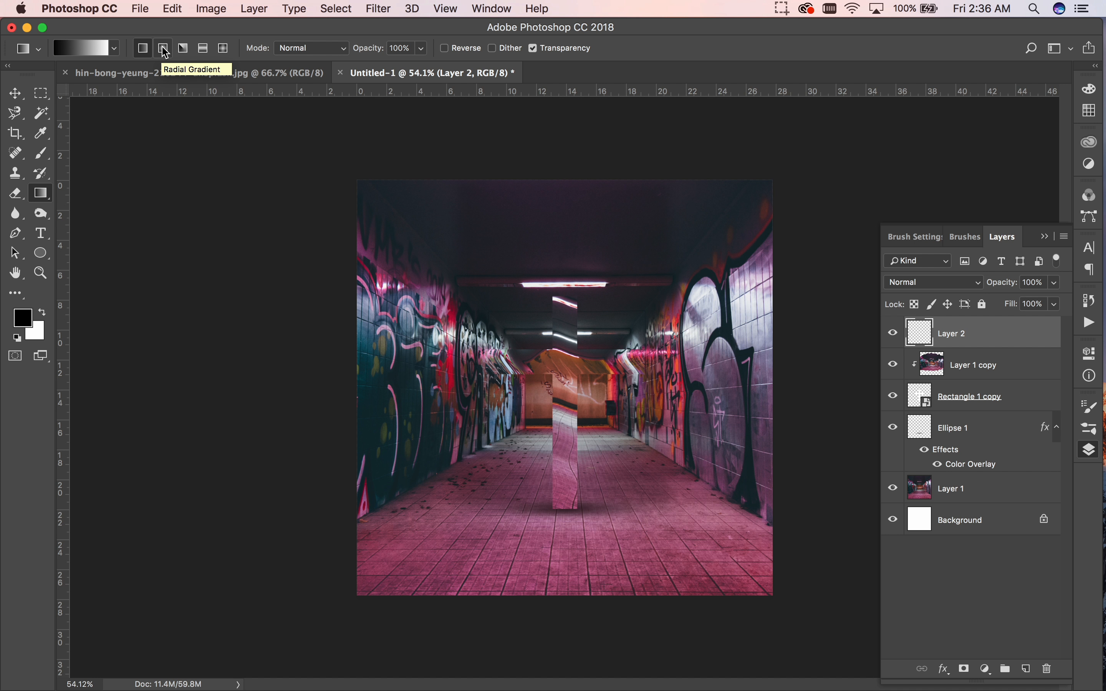
pyautogui.click(163, 50)
pyautogui.click(112, 52)
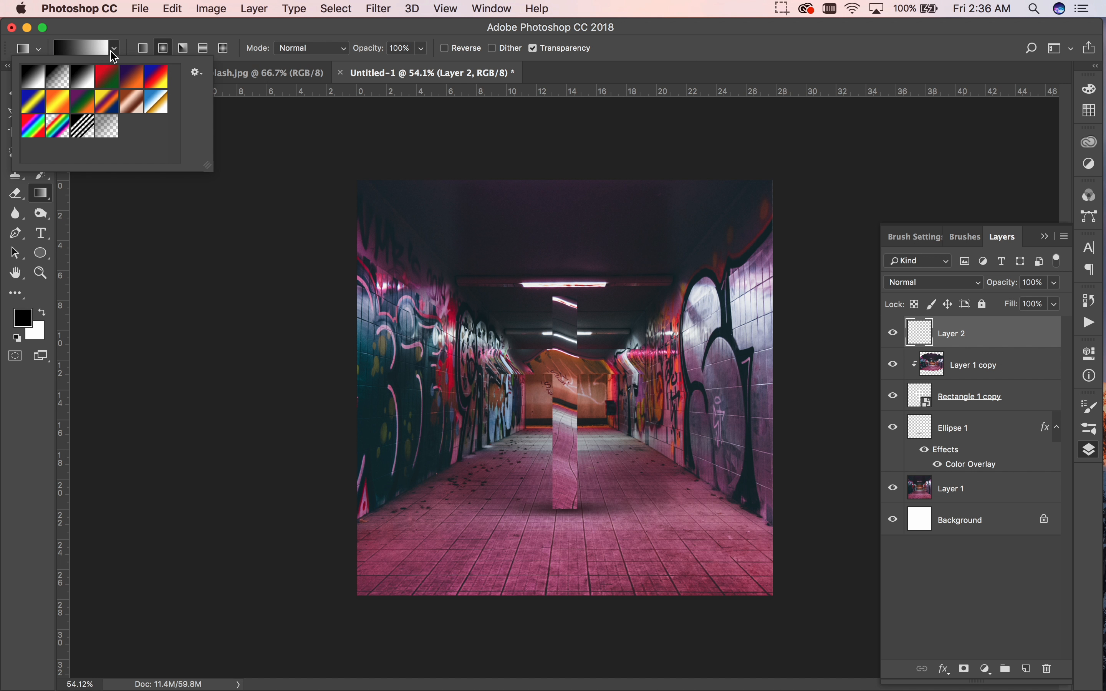
pyautogui.click(61, 82)
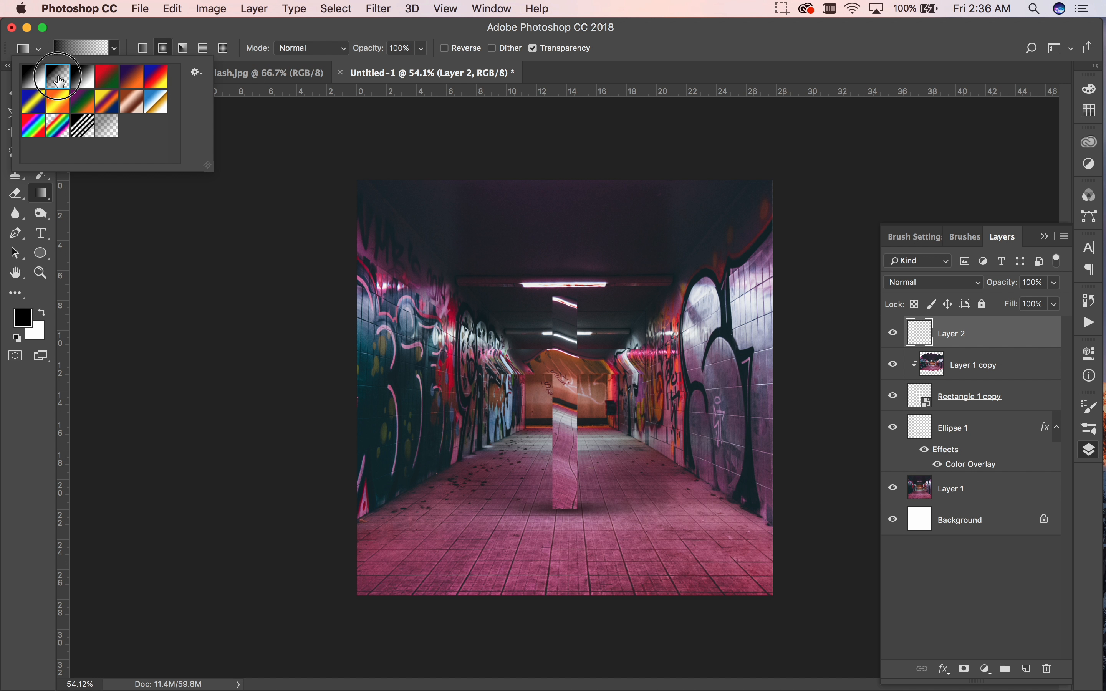
pyautogui.click(137, 34)
pyautogui.click(94, 49)
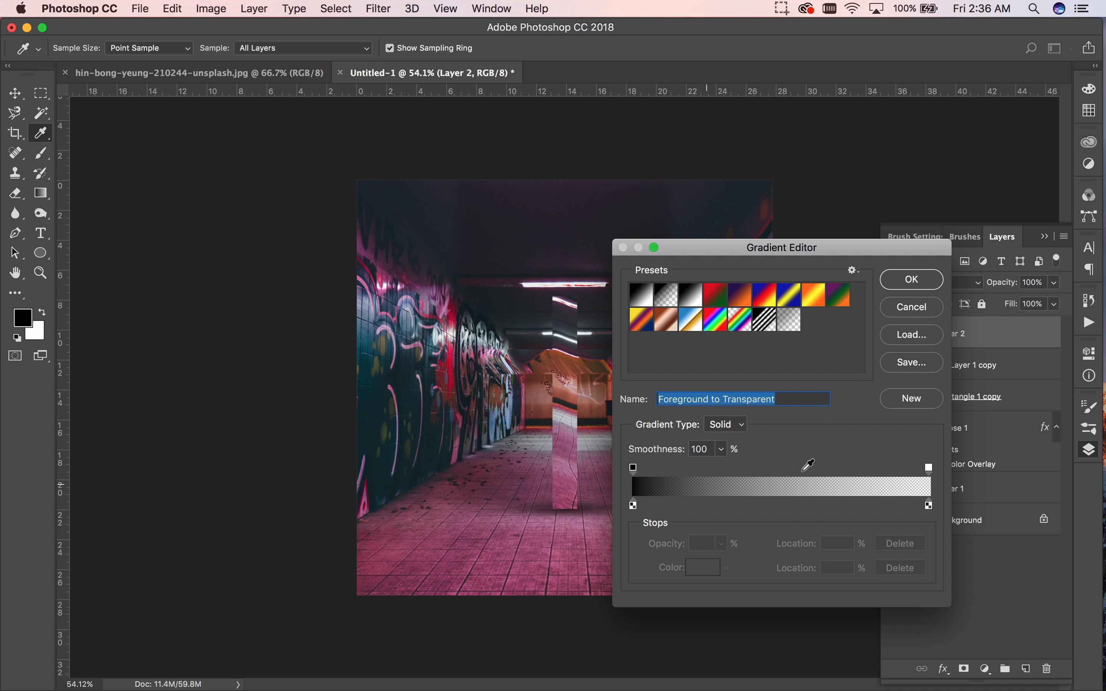
pyautogui.click(913, 280)
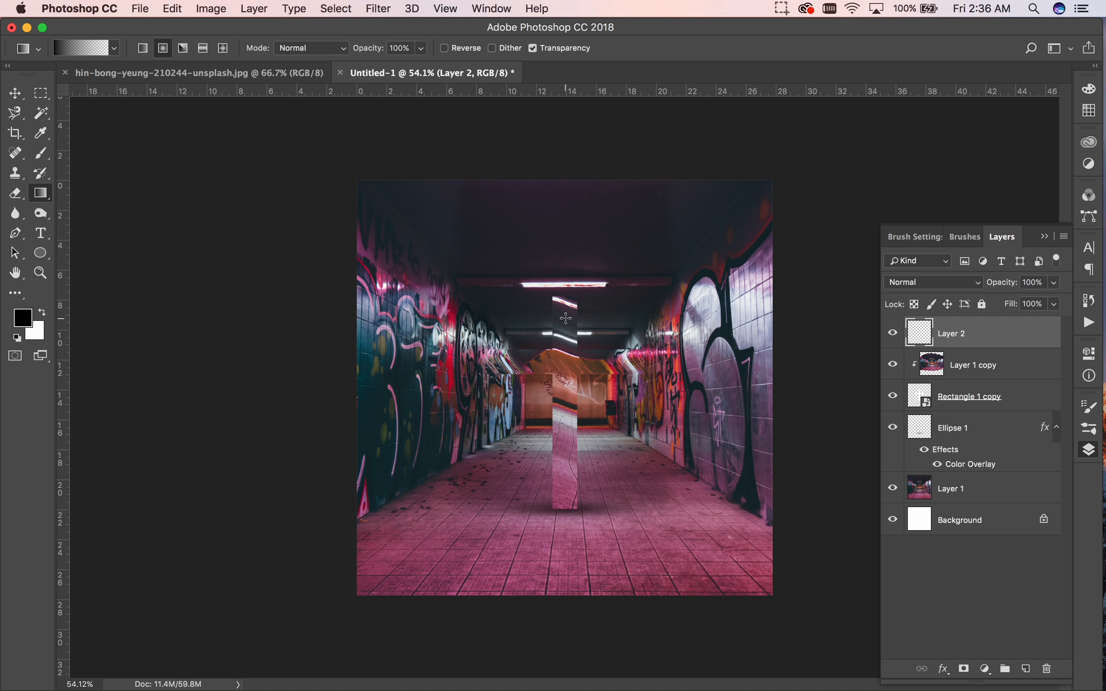
pyautogui.moveTo(566, 318); pyautogui.dragTo(566, 681)
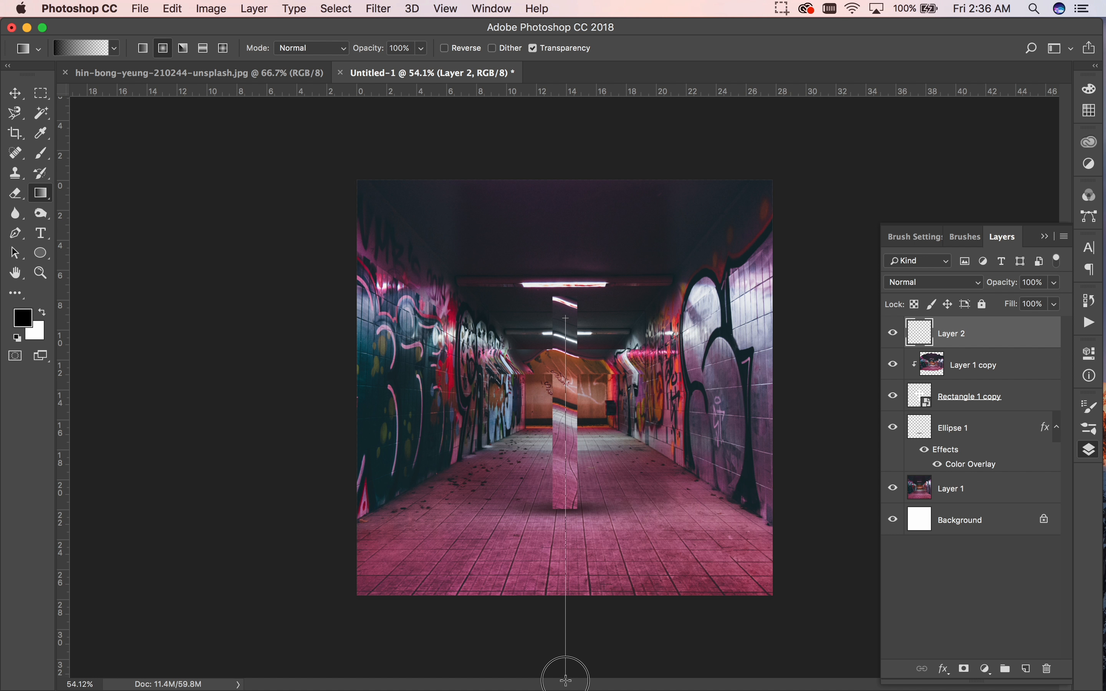
pyautogui.moveTo(567, 681); pyautogui.dragTo(567, 681)
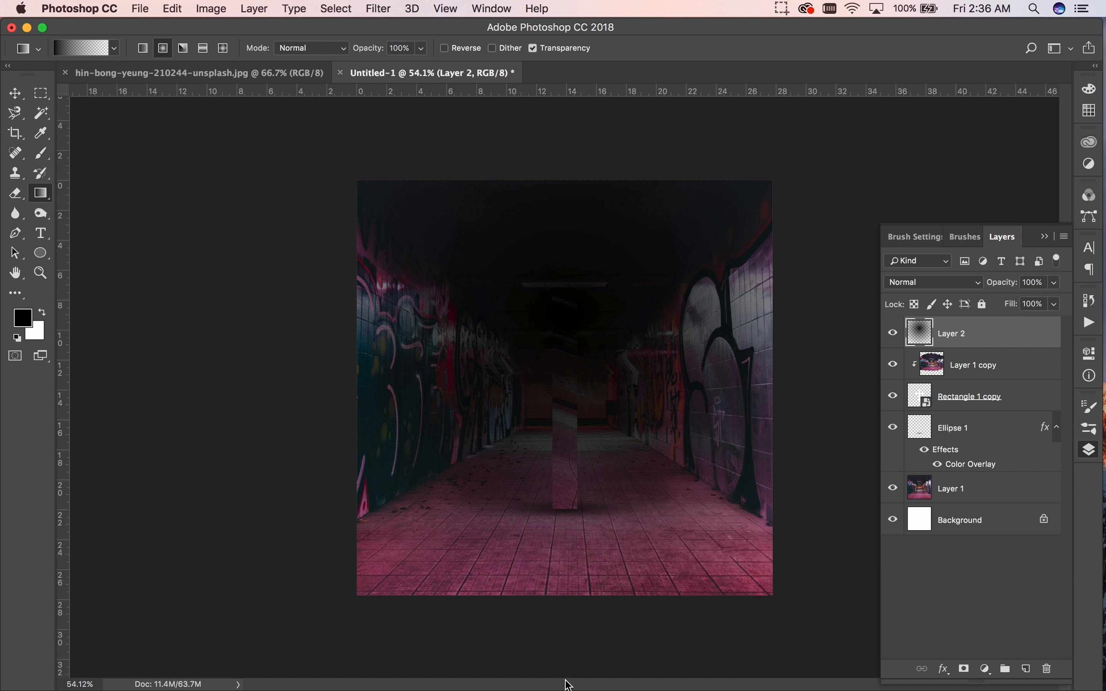
pyautogui.press('super+z')
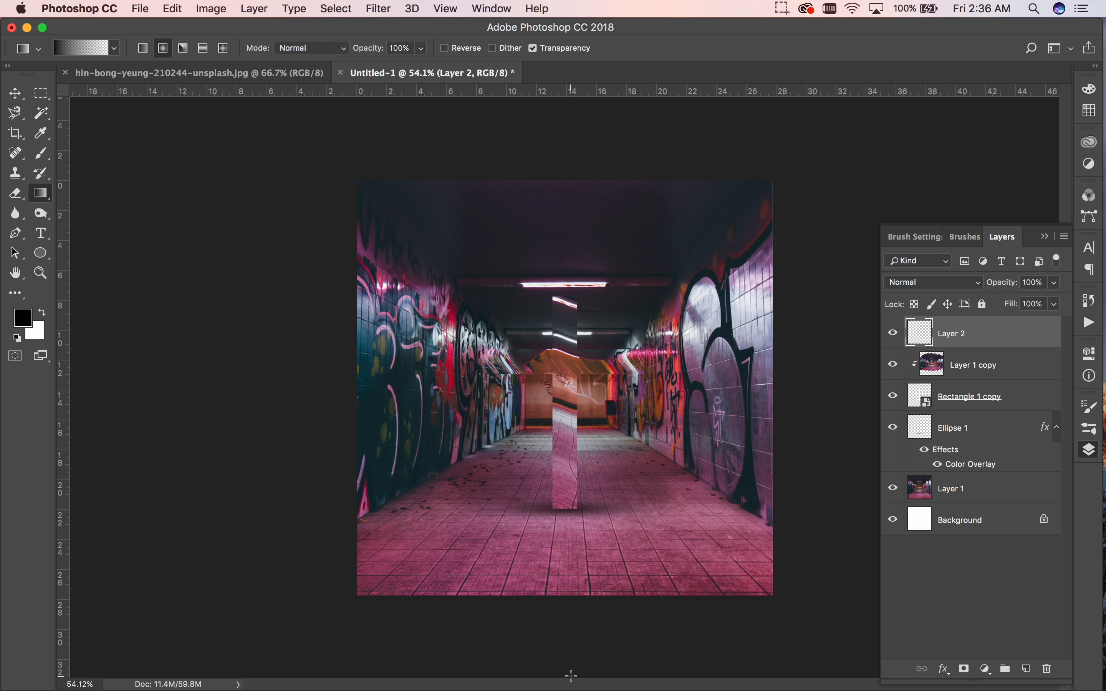
# Reverse the gradient and draw a dark radial vignette on Layer 2 from the cross's upper part straight down past the canvas's lower edge.
pyautogui.click(448, 53)
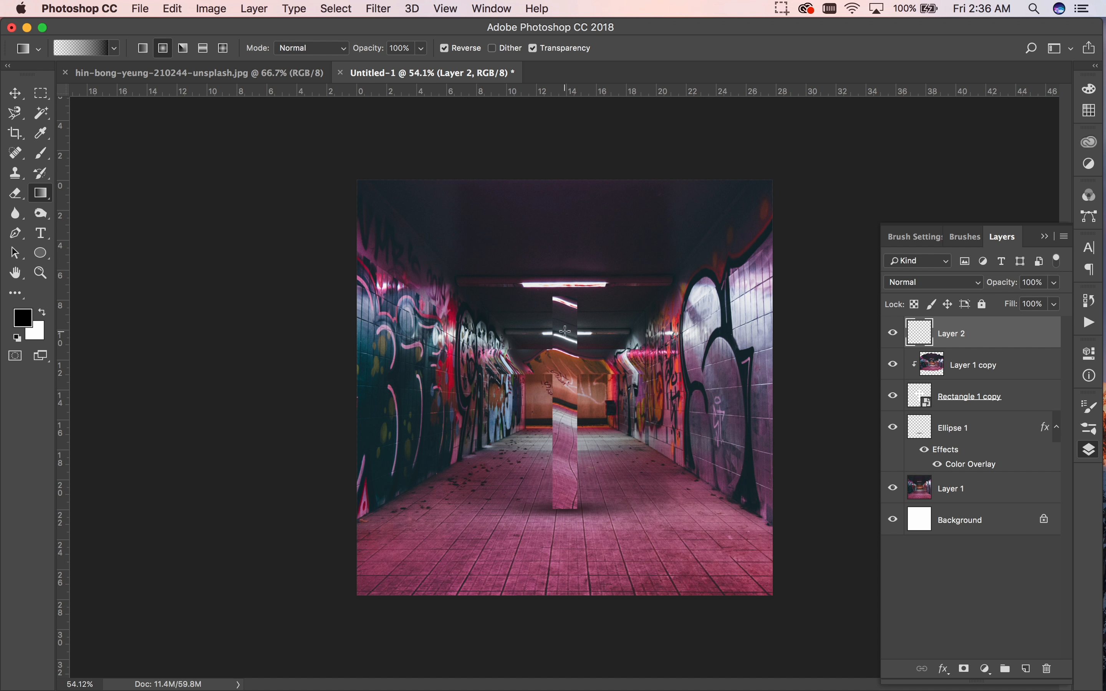
pyautogui.moveTo(567, 341); pyautogui.dragTo(569, 665)
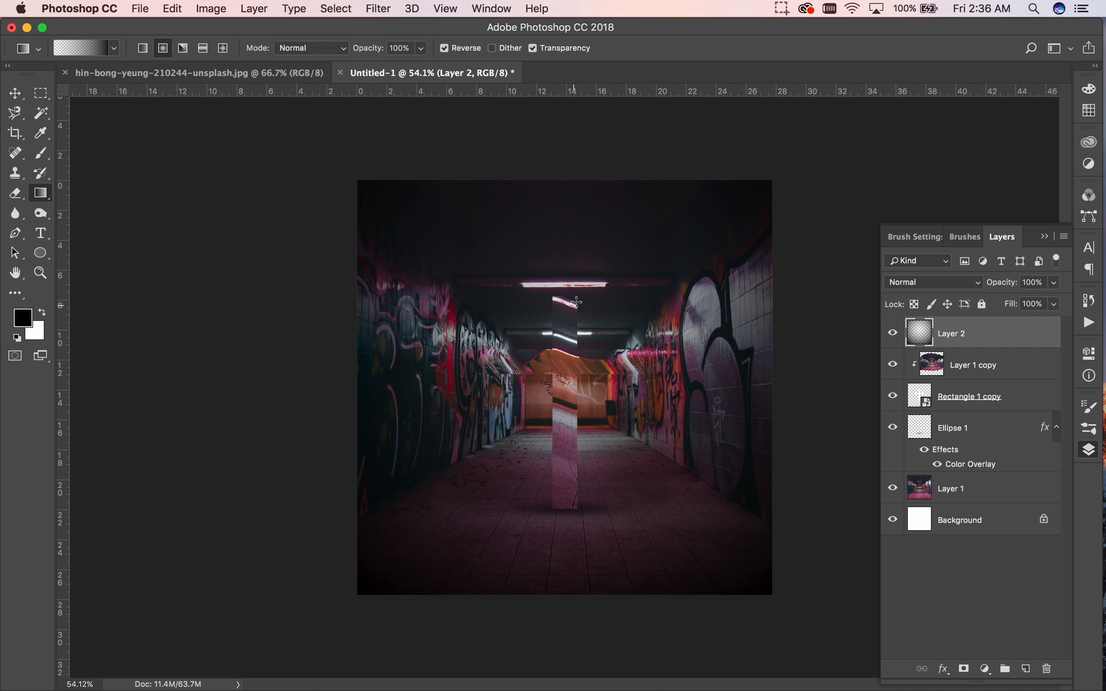
# Set up the Eraser with a Soft Round brush at 1760 px and 0% hardness.
pyautogui.press('e')
pyautogui.click(82, 48)
pyautogui.click(127, 221)
pyautogui.moveTo(120, 97)
pyautogui.mouseDown()
pyautogui.moveTo(254, 96)
pyautogui.moveTo(167, 98)
pyautogui.moveTo(178, 96)
pyautogui.mouseUp()
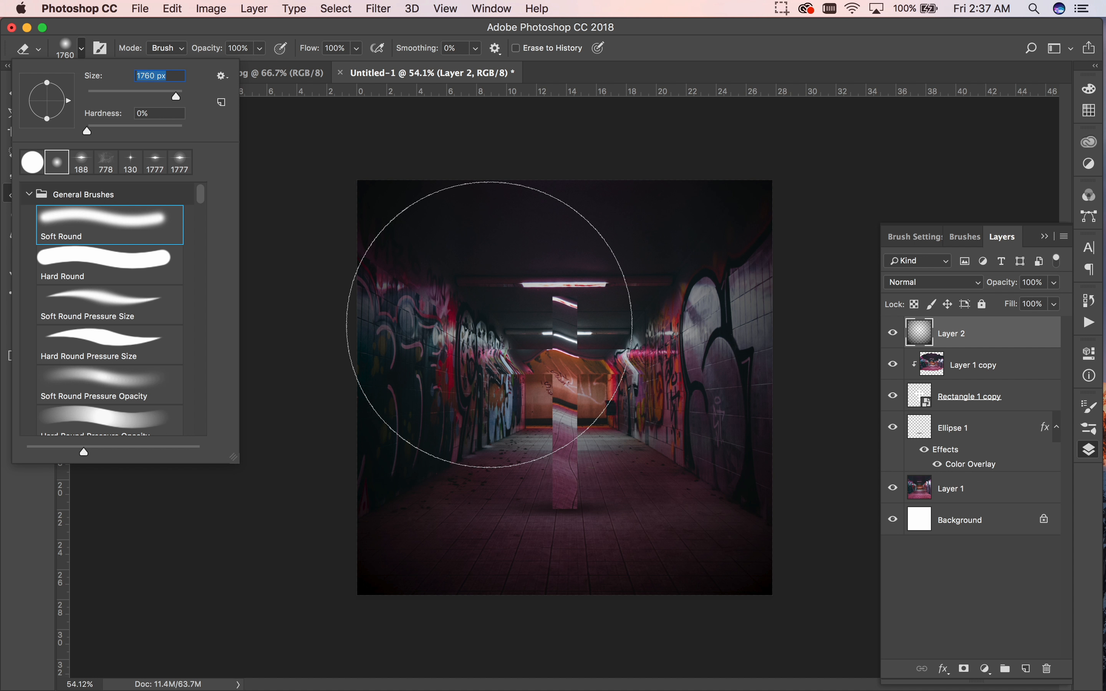
pyautogui.click(260, 48)
pyautogui.moveTo(263, 65)
pyautogui.mouseDown()
pyautogui.moveTo(212, 69)
pyautogui.moveTo(292, 78)
pyautogui.mouseUp()
pyautogui.click(563, 334)
pyautogui.click(563, 334)
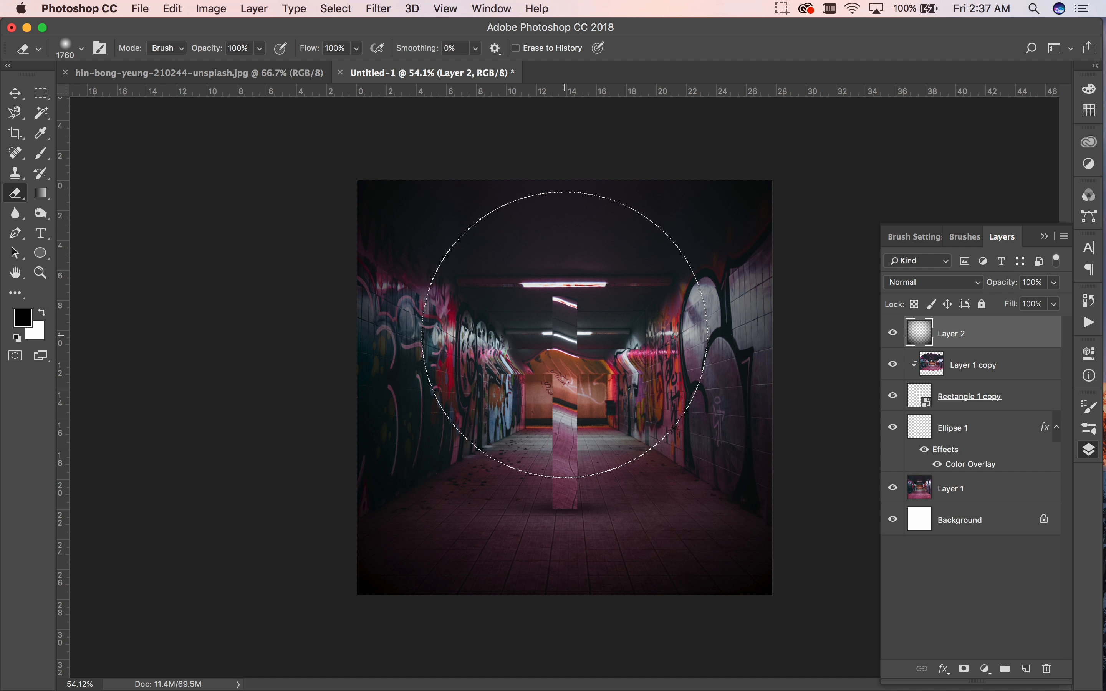
pyautogui.press('super+z')
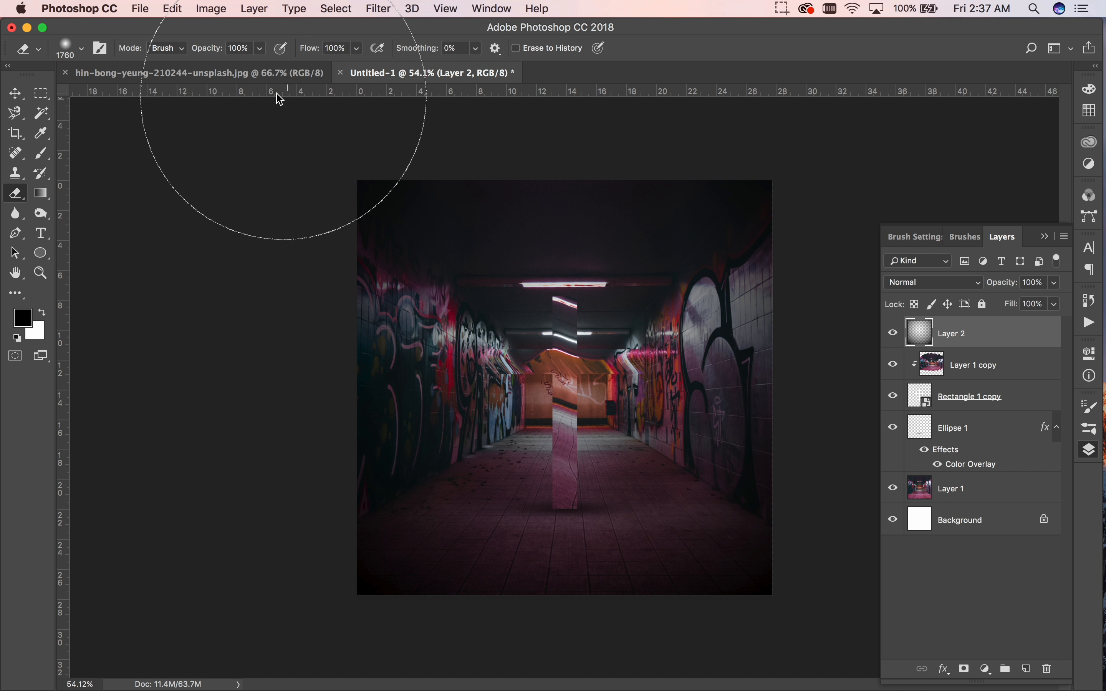
# Lower the Eraser opacity to 54% and lighten the middle of the Layer 2 vignette around the cross.
pyautogui.moveTo(260, 48); pyautogui.dragTo(239, 64)
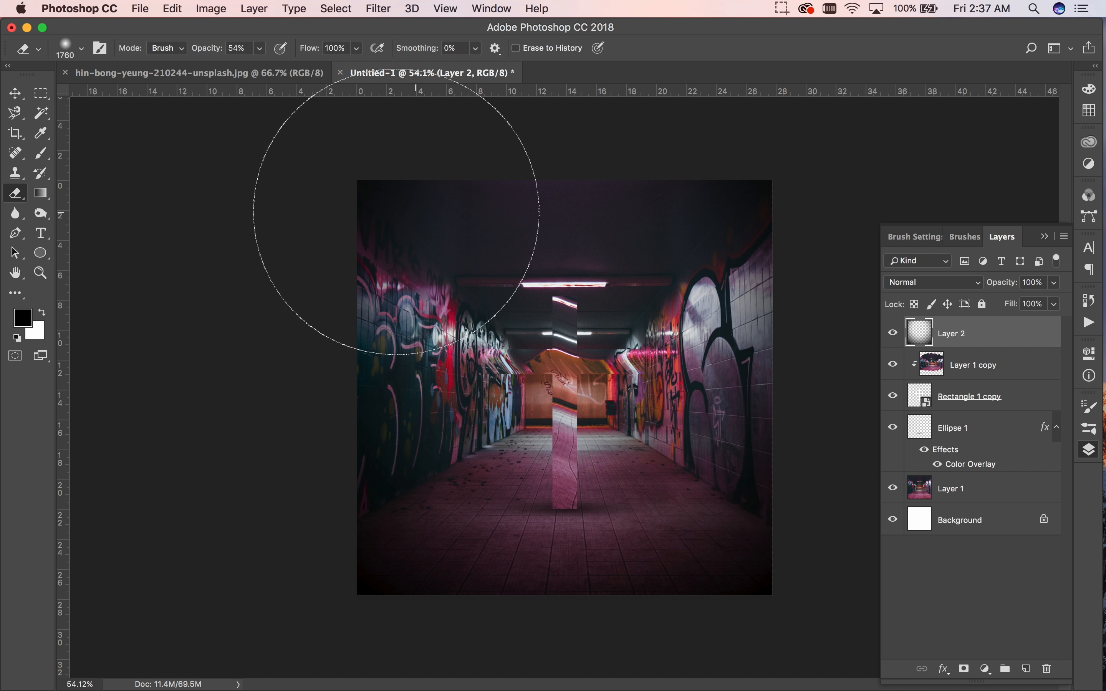
pyautogui.click(15, 94)
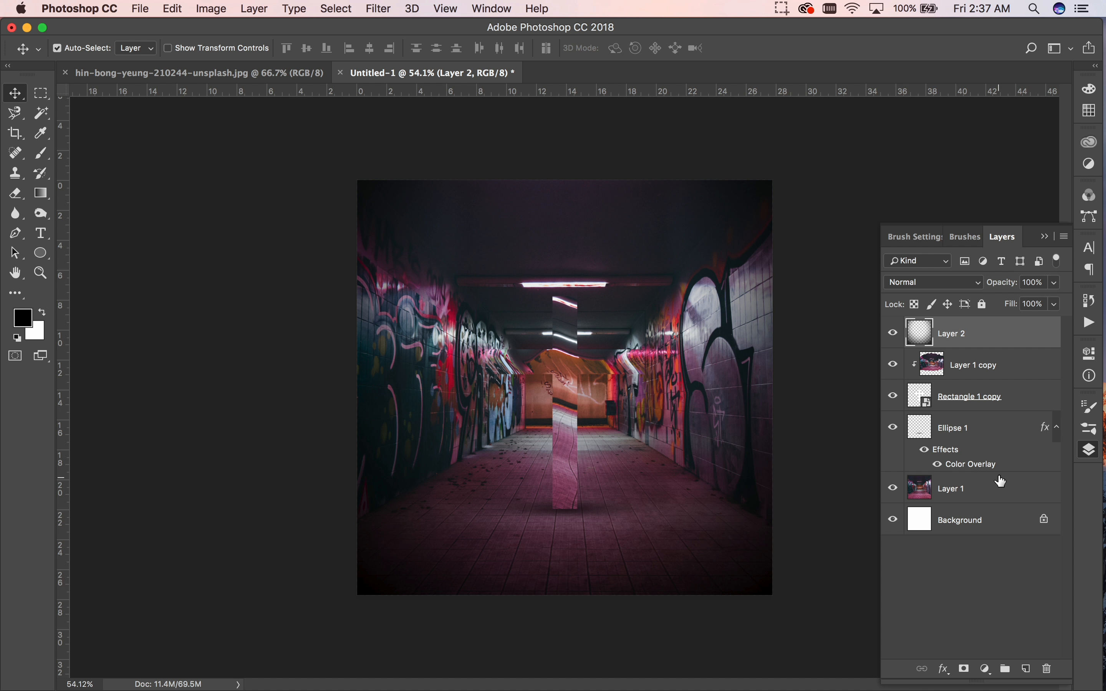
# Apply Brightness/Contrast to Layer 1 with brightness -32 and contrast 36.
pyautogui.click(998, 492)
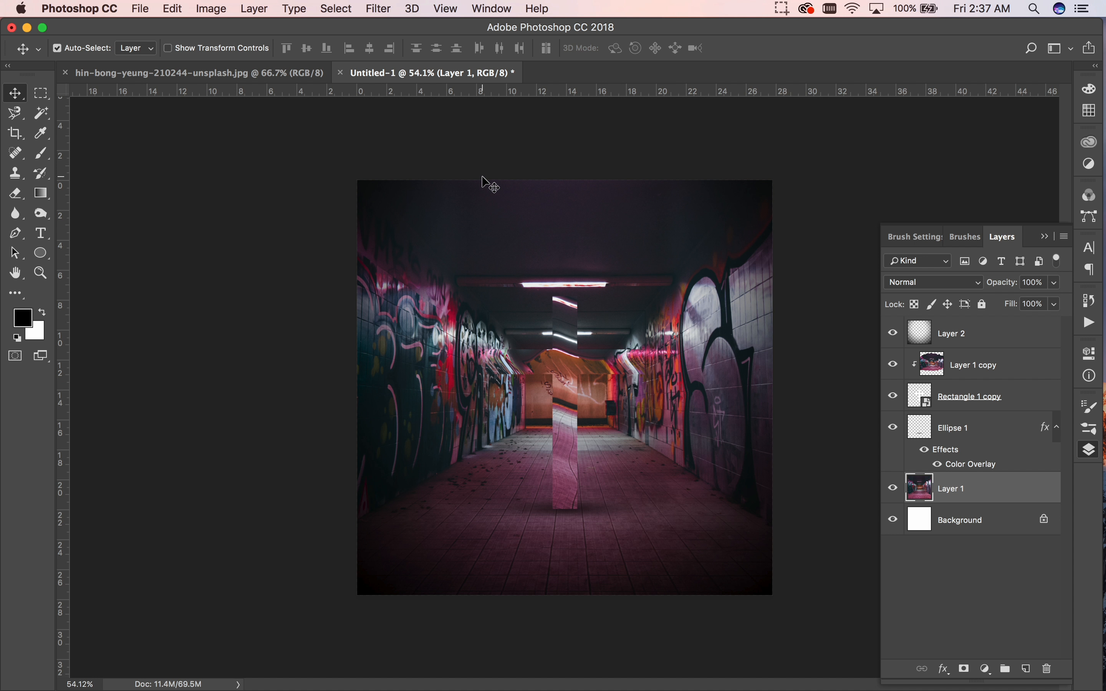
pyautogui.click(212, 8)
pyautogui.moveTo(320, 50)
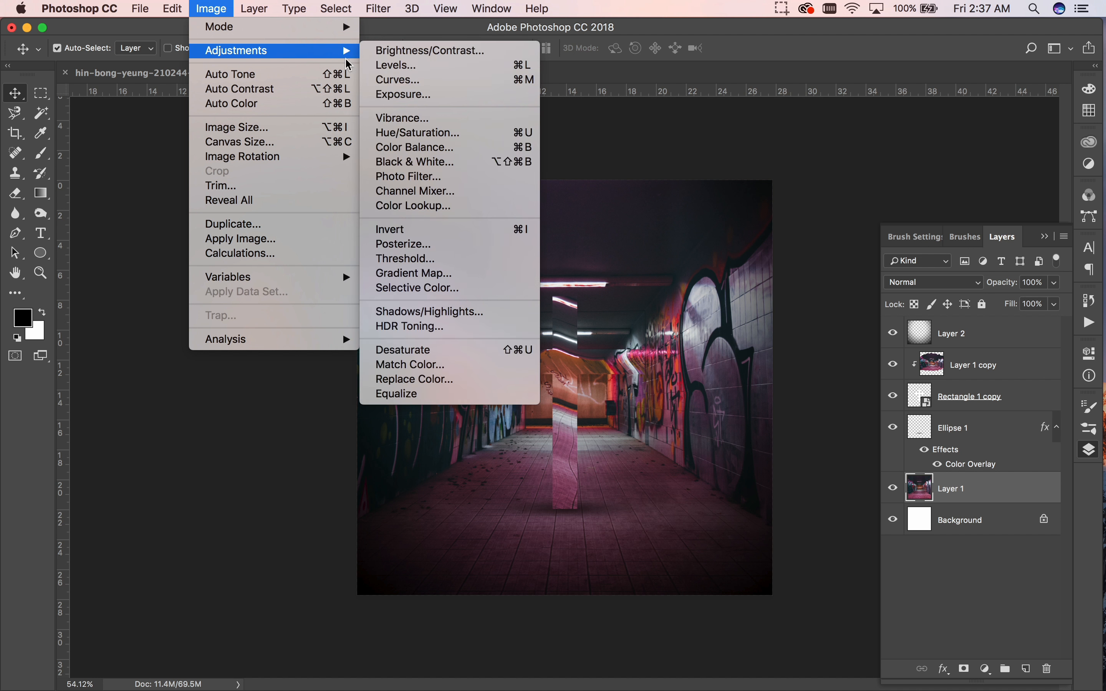
pyautogui.click(389, 53)
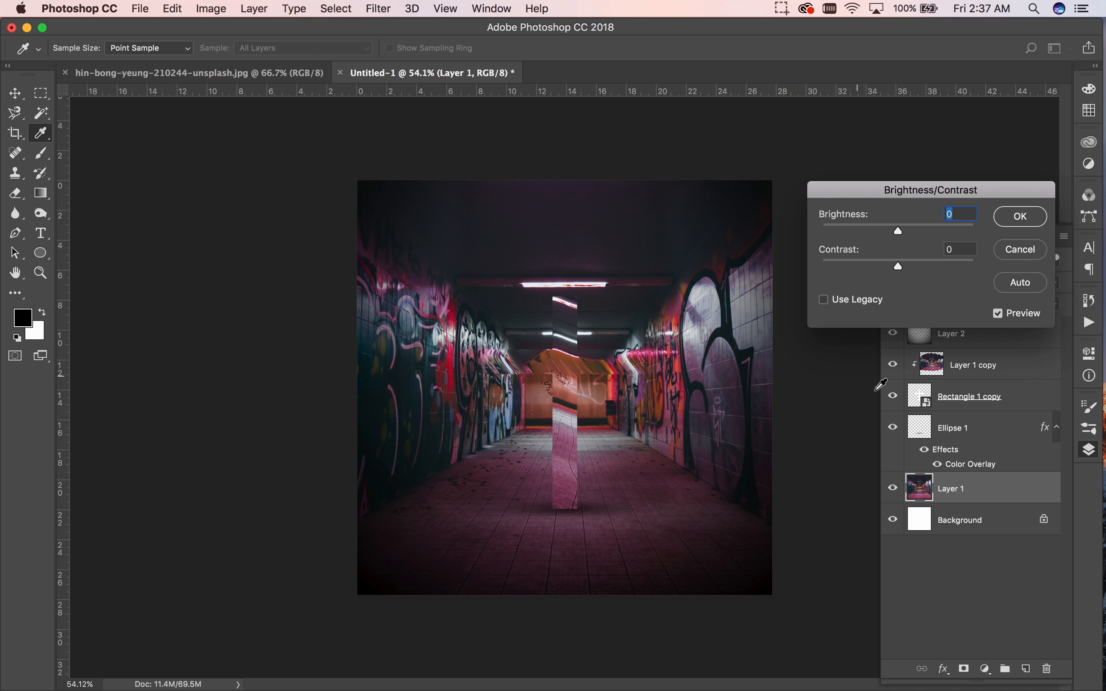
pyautogui.moveTo(904, 239); pyautogui.dragTo(883, 233)
pyautogui.moveTo(899, 267); pyautogui.dragTo(926, 273)
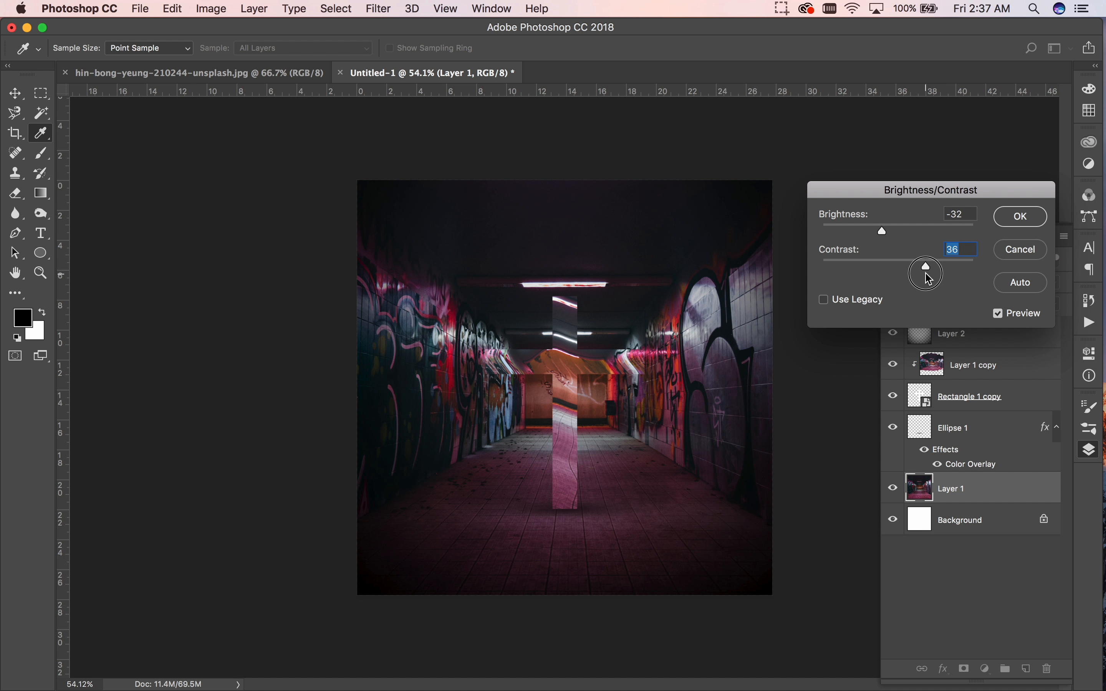
pyautogui.click(1021, 217)
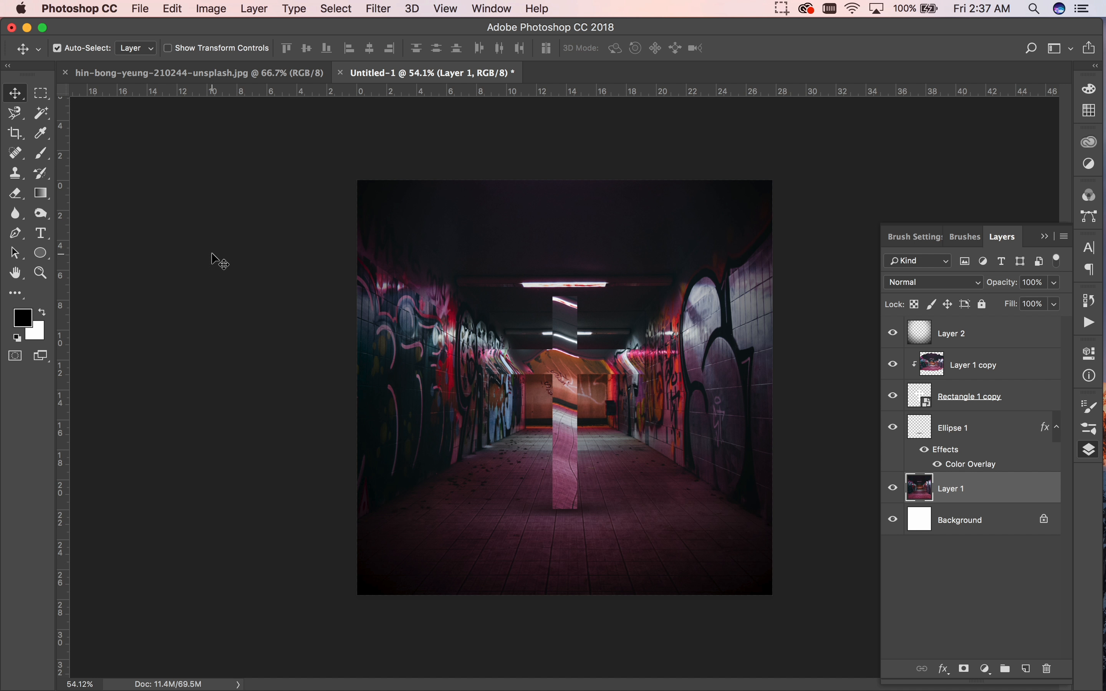
# Set the brush's foreground colour to dark blue-grey #12141a, sampled from the tunnel ceiling.
pyautogui.click(41, 153)
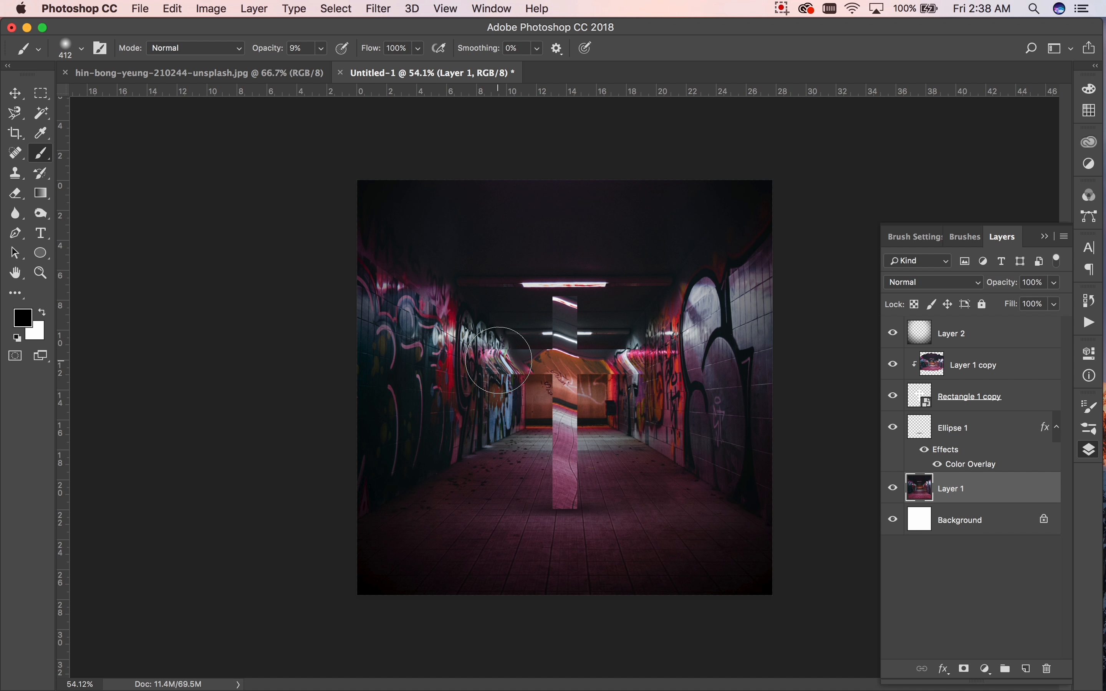
pyautogui.click(30, 318)
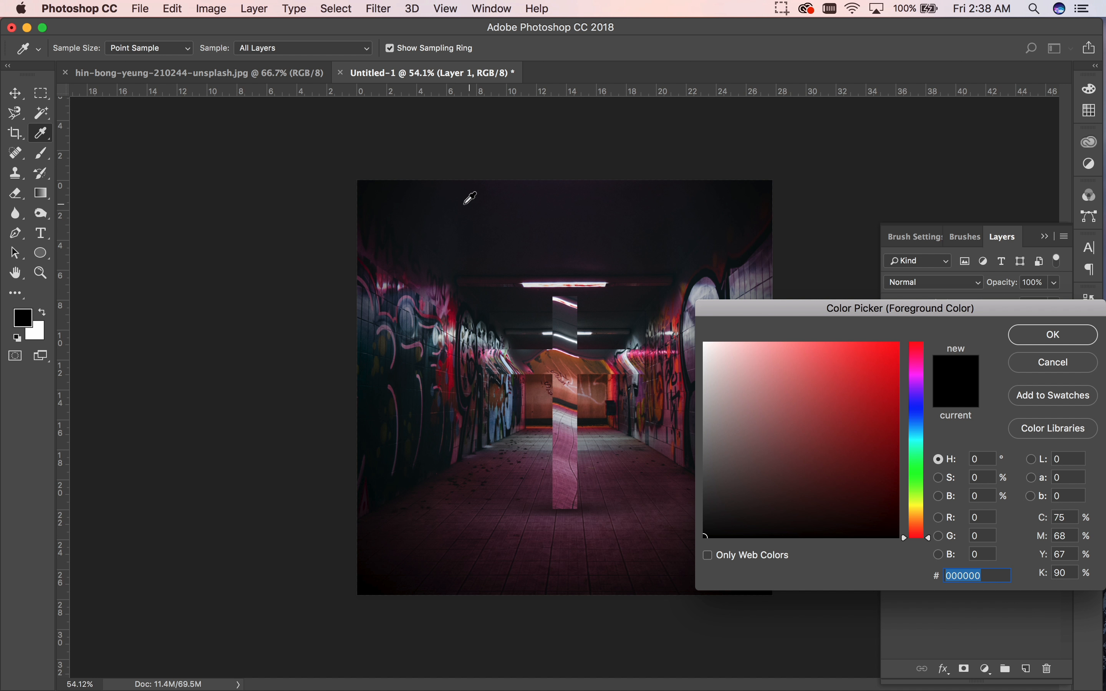
pyautogui.click(449, 194)
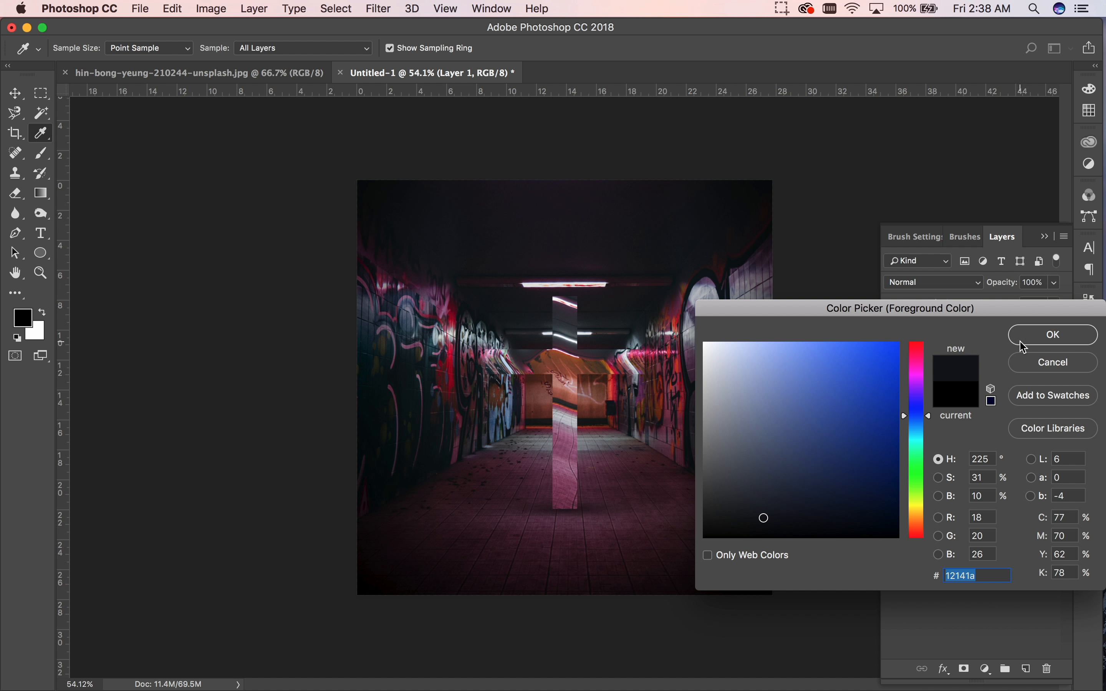
pyautogui.click(1041, 337)
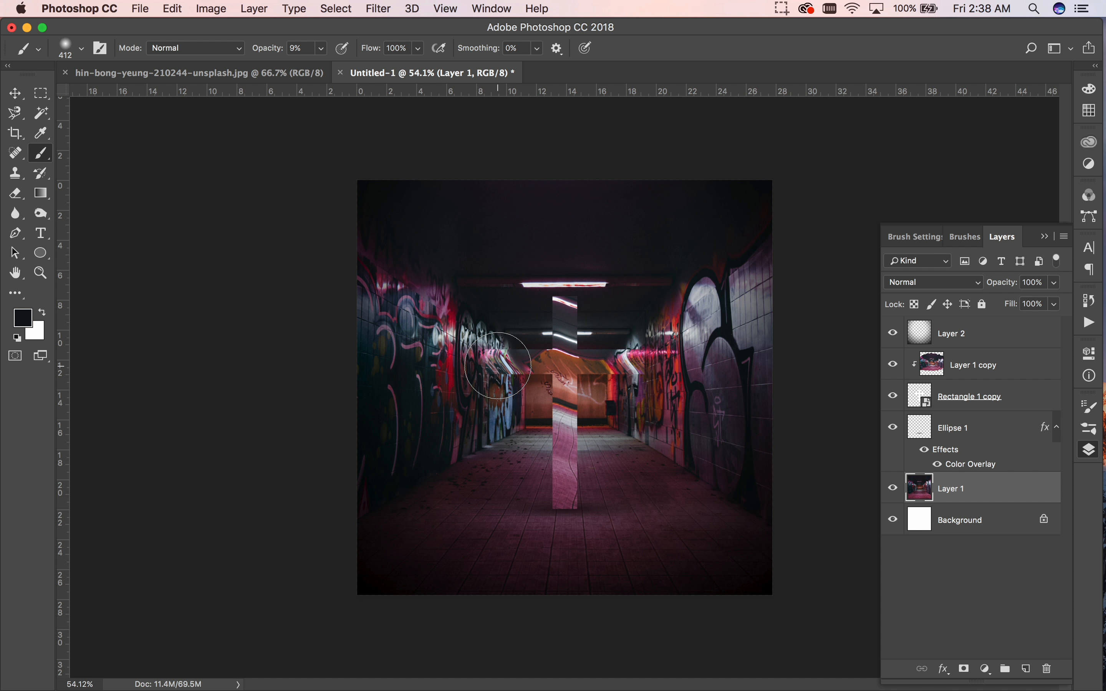
# Paint on Layer 1 with the soft 412 px brush at 16% opacity to darken the background around the cross's arms.
pyautogui.rightClick(43, 154)
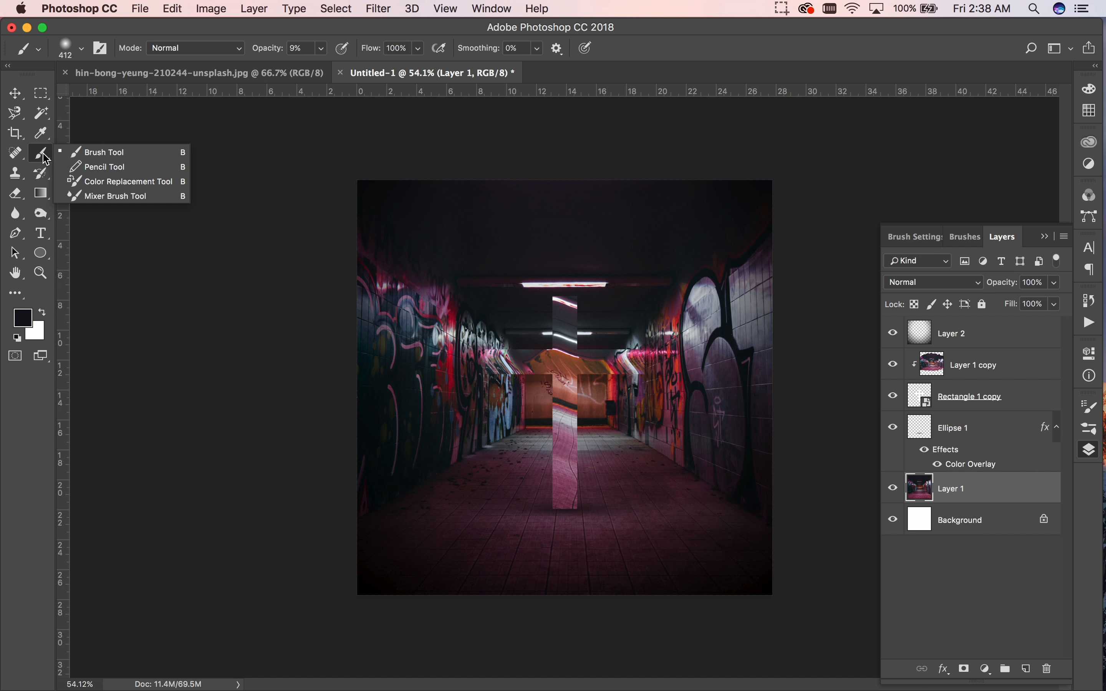
pyautogui.click(43, 154)
pyautogui.click(322, 48)
pyautogui.moveTo(325, 67); pyautogui.dragTo(327, 66)
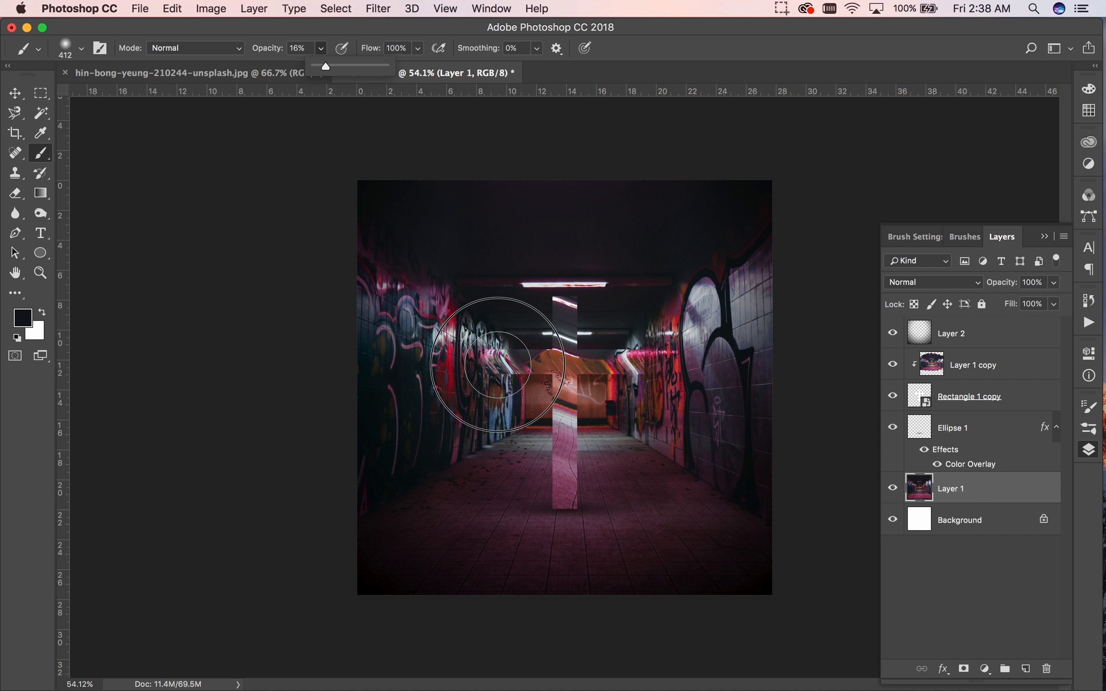
pyautogui.click(498, 365)
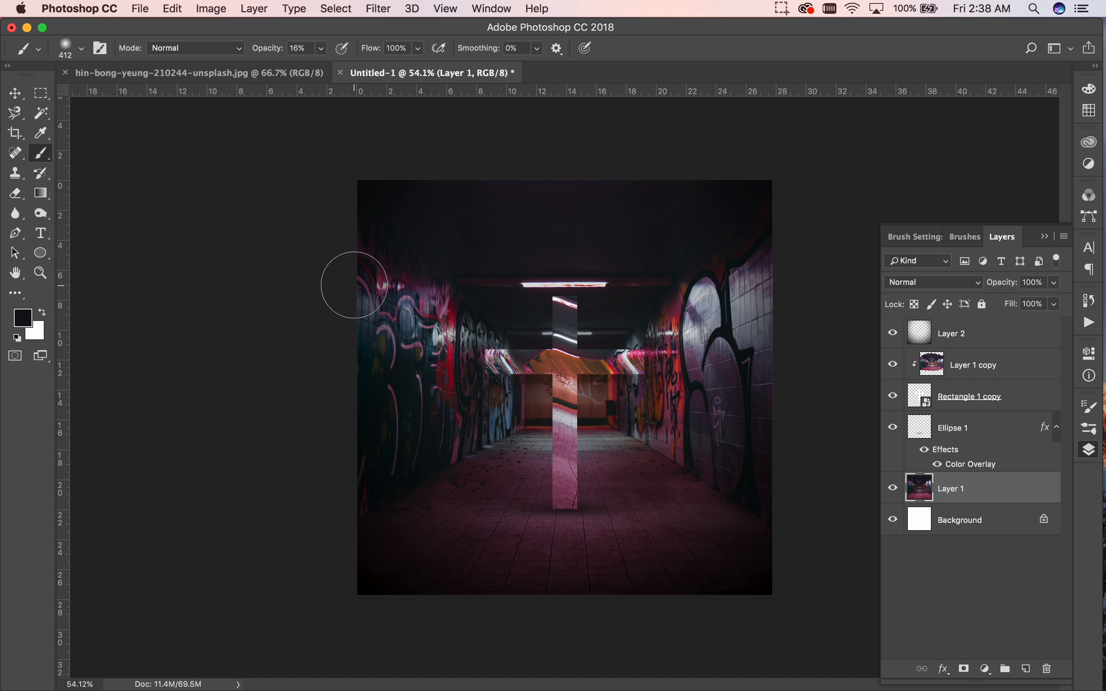
pyautogui.click(15, 93)
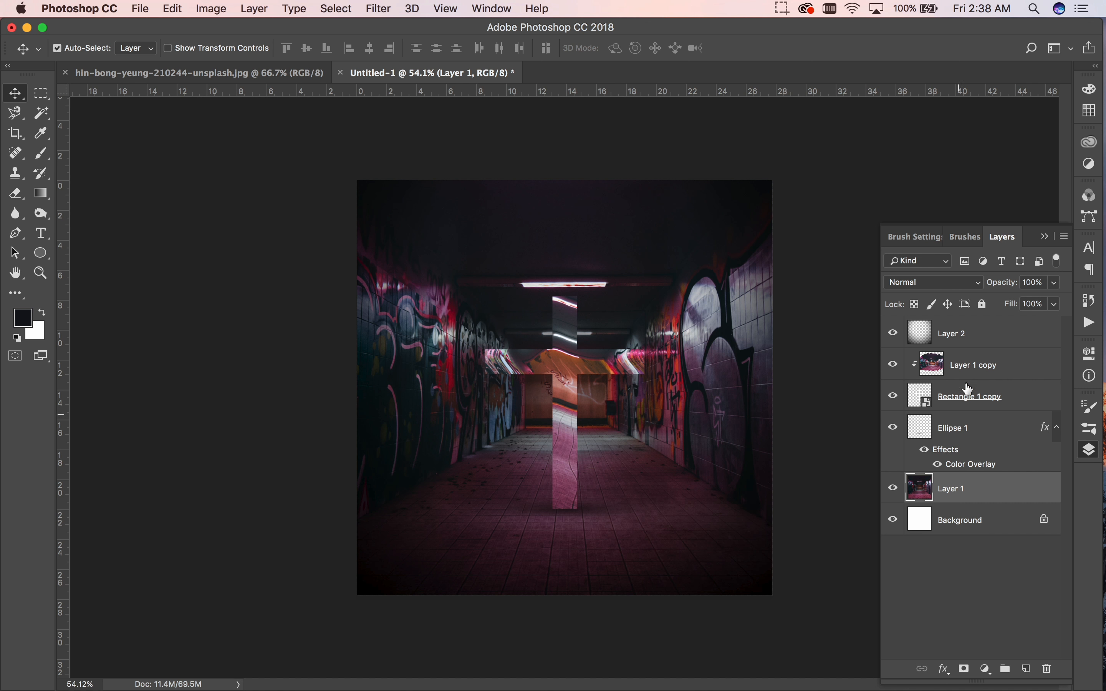
# Compare the composition with and without the vignette on Layer 2.
pyautogui.click(972, 341)
pyautogui.click(894, 333)
pyautogui.click(894, 333)
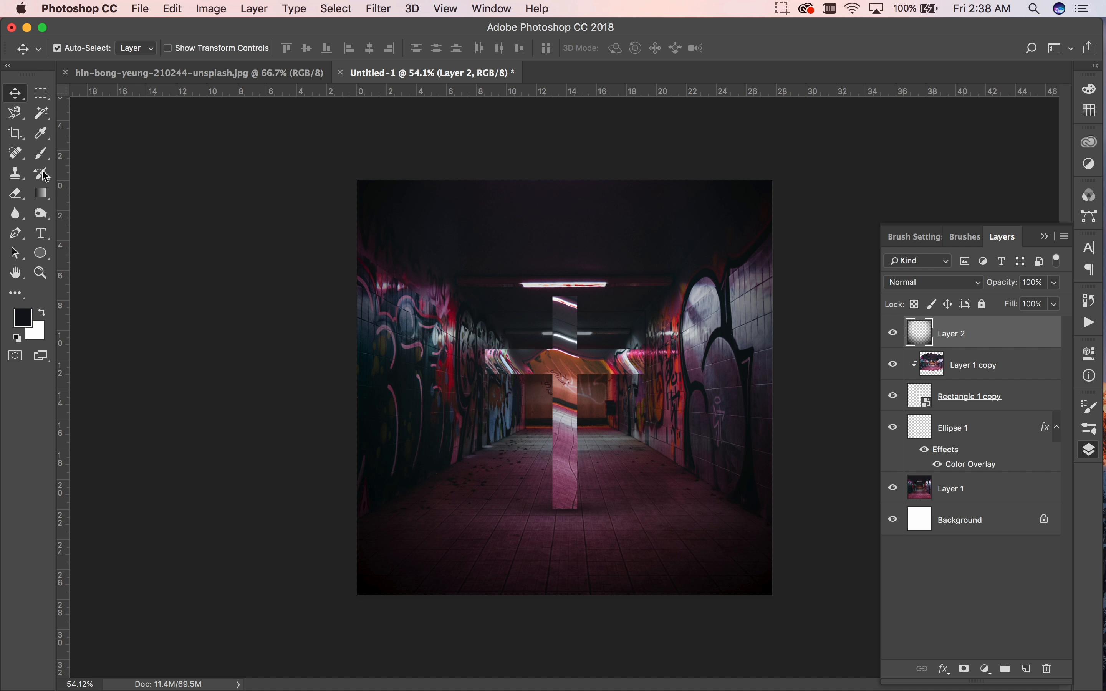
# Erase the vignette on Layer 2 over the cross and the floor around its base with a soft 428 px eraser at 54% opacity.
pyautogui.click(17, 194)
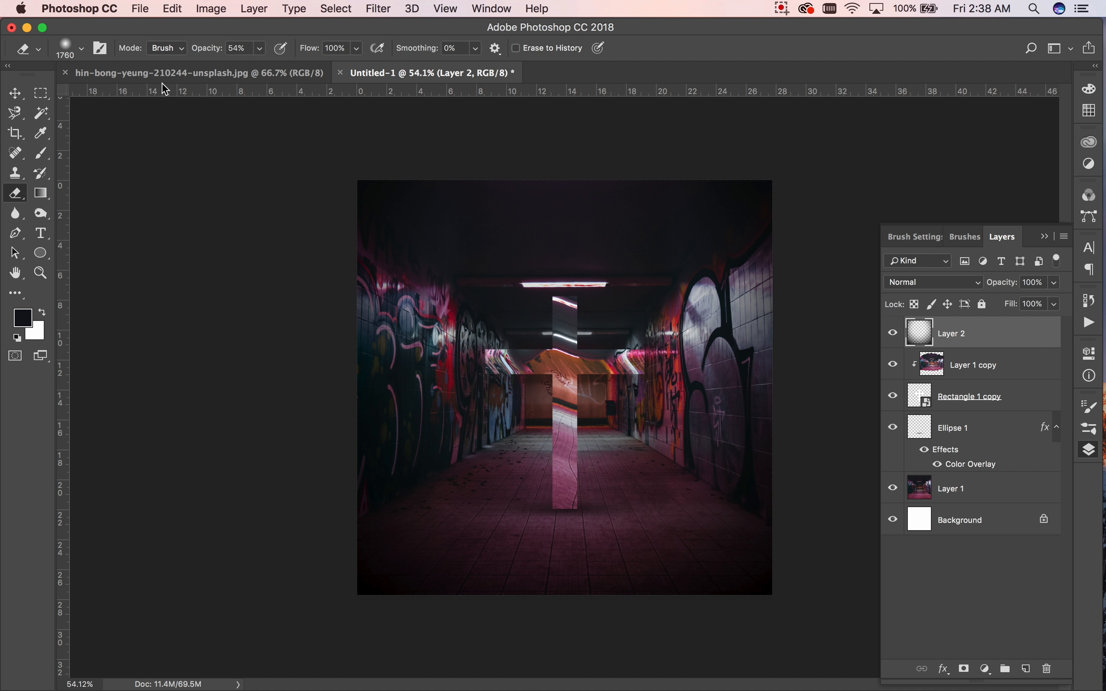
pyautogui.click(81, 48)
pyautogui.click(147, 95)
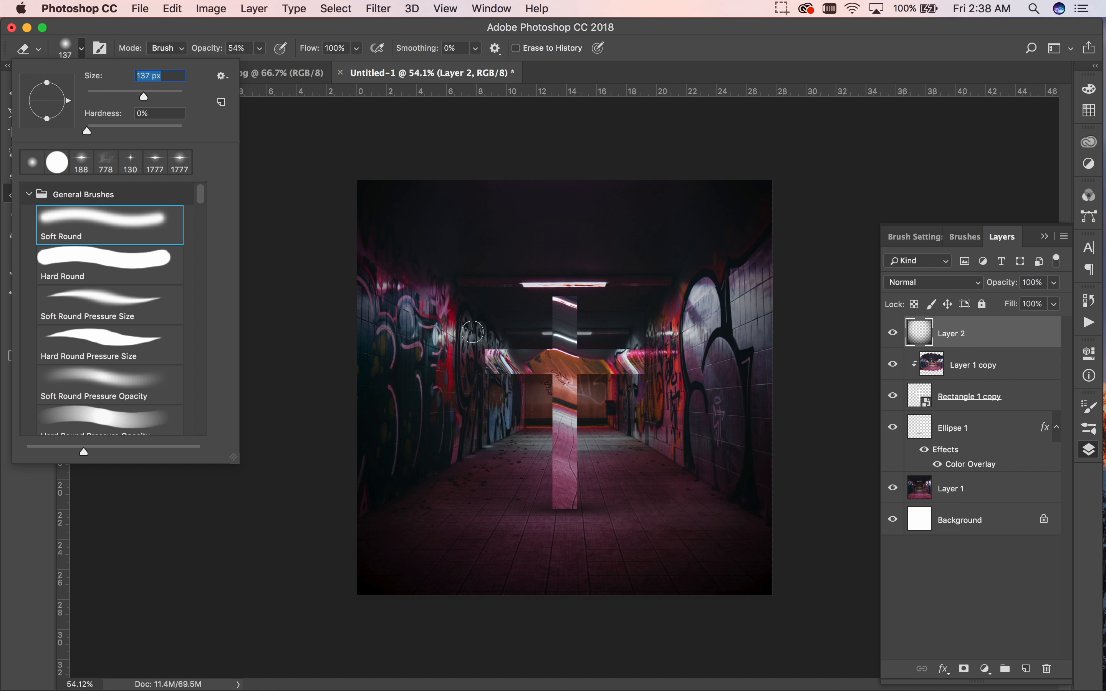
pyautogui.click(171, 96)
pyautogui.click(568, 492)
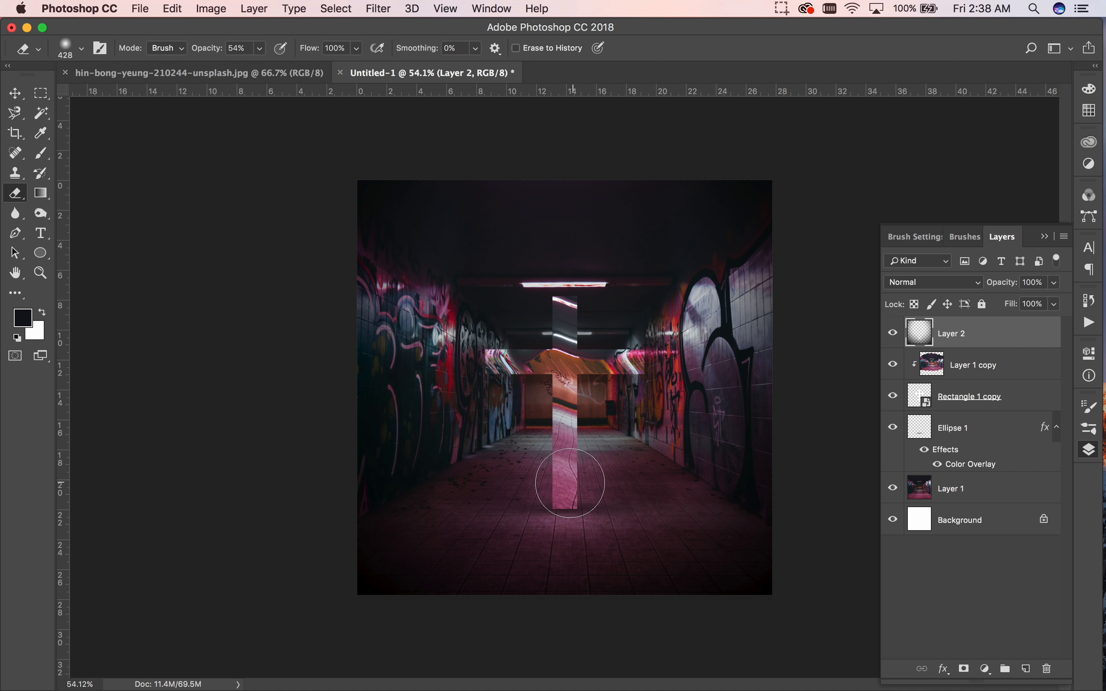
pyautogui.moveTo(593, 487)
pyautogui.mouseDown()
pyautogui.moveTo(545, 484)
pyautogui.moveTo(559, 434)
pyautogui.mouseUp()
pyautogui.moveTo(565, 299)
pyautogui.mouseDown()
pyautogui.moveTo(584, 460)
pyautogui.moveTo(574, 496)
pyautogui.moveTo(557, 483)
pyautogui.moveTo(572, 475)
pyautogui.moveTo(567, 493)
pyautogui.moveTo(565, 303)
pyautogui.moveTo(575, 498)
pyautogui.moveTo(550, 493)
pyautogui.moveTo(579, 491)
pyautogui.mouseUp()
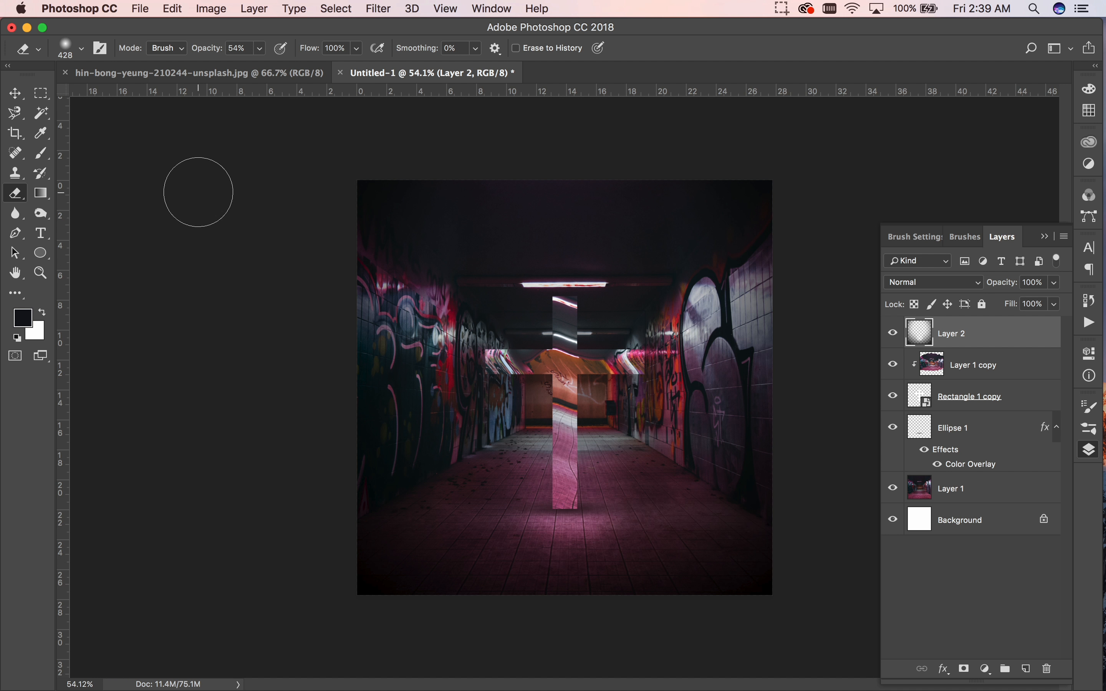
pyautogui.click(624, 480)
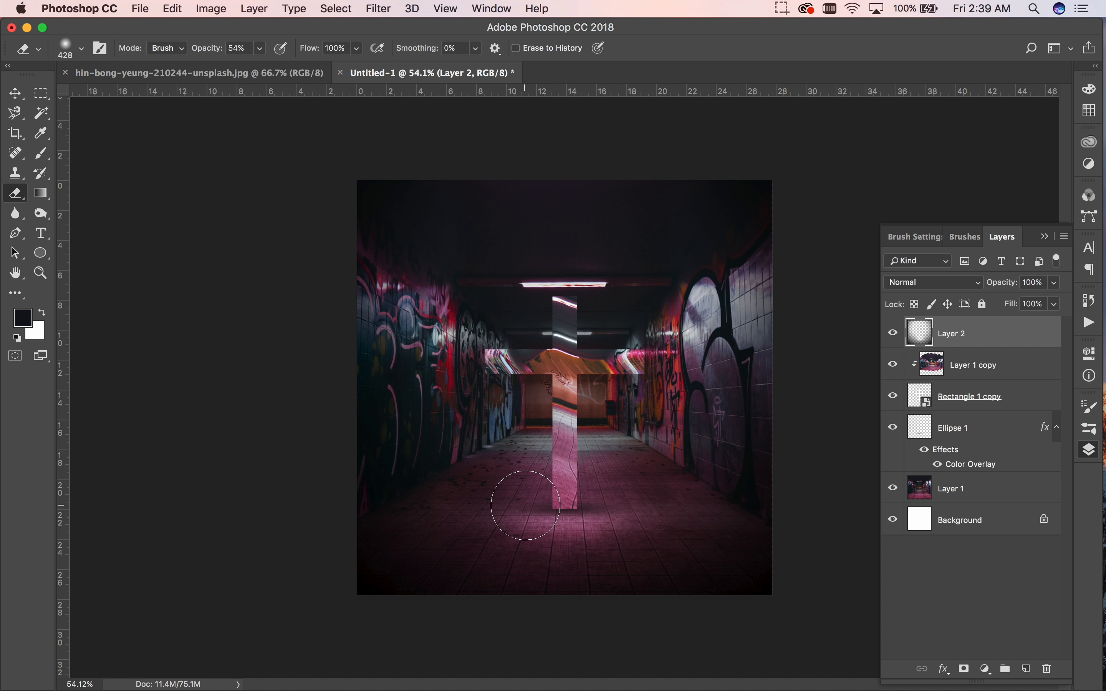
pyautogui.click(15, 94)
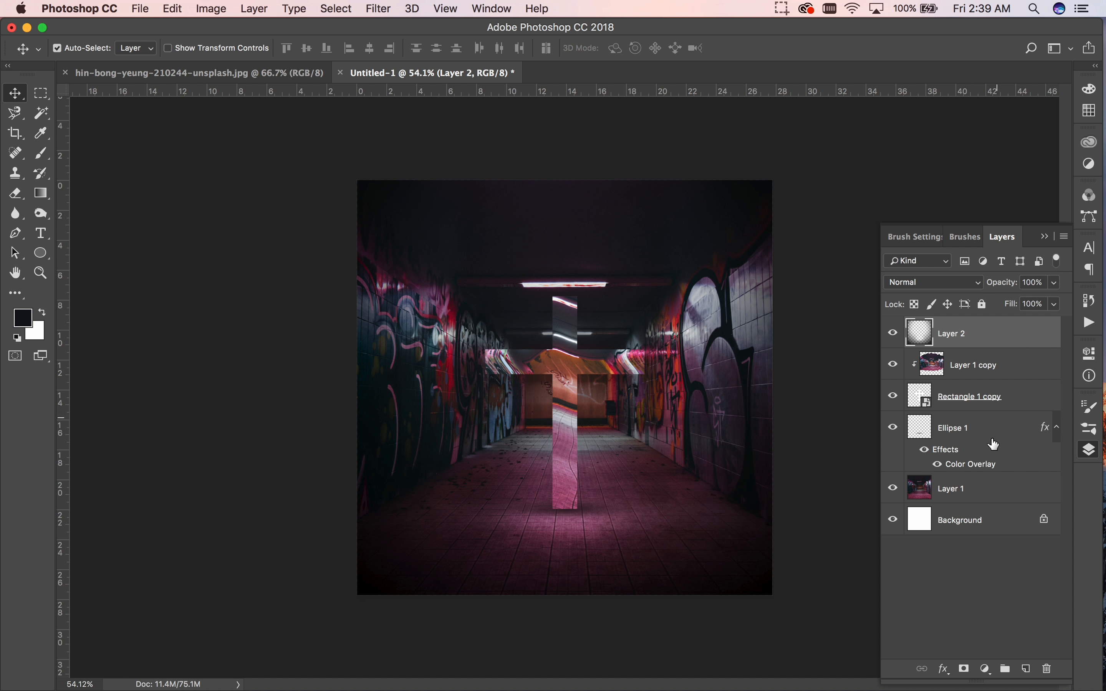
pyautogui.click(983, 497)
pyautogui.click(996, 338)
# Switch to Google Chrome and search Google for "lens flare" in a new tab.
pyautogui.moveTo(4, 139)
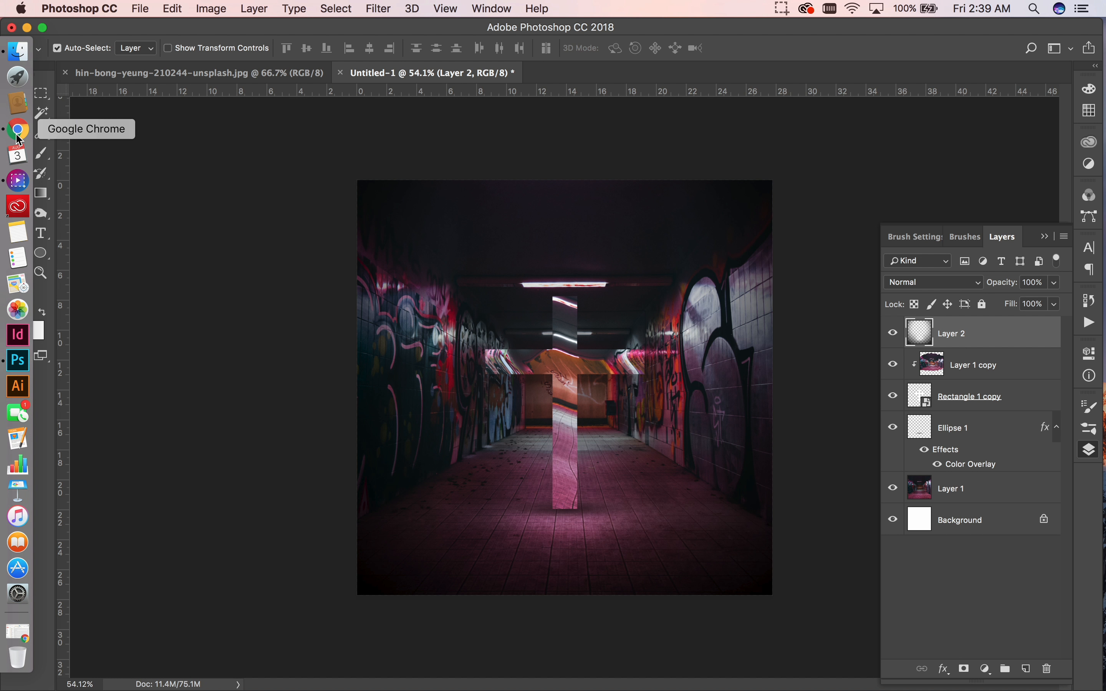
pyautogui.click(17, 137)
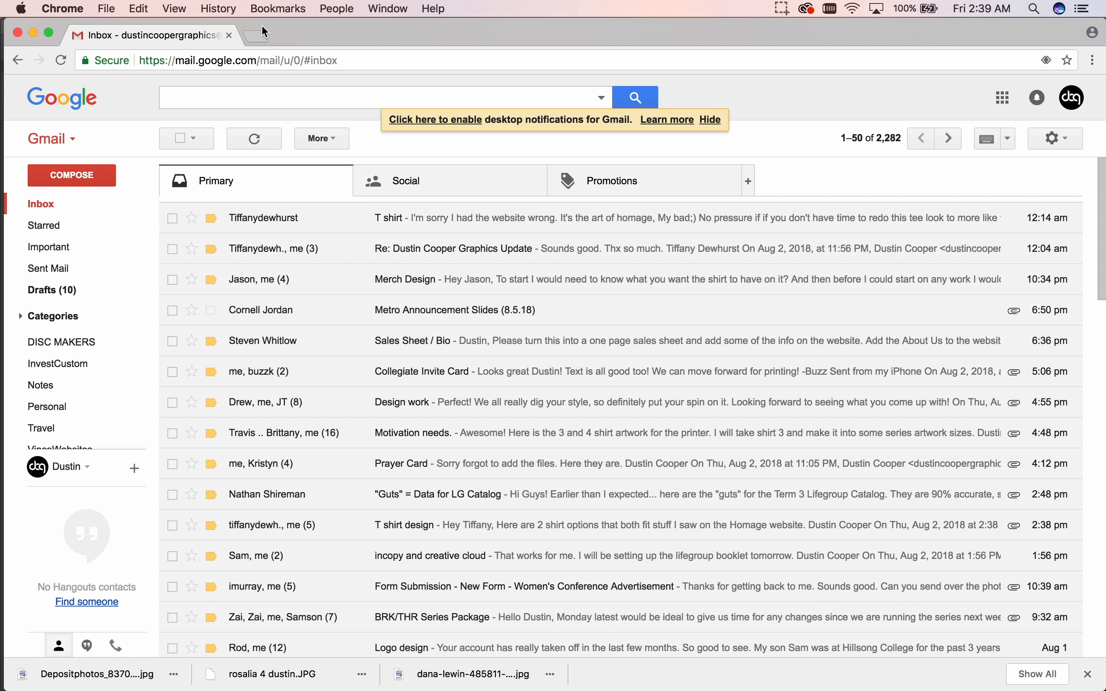
pyautogui.click(261, 34)
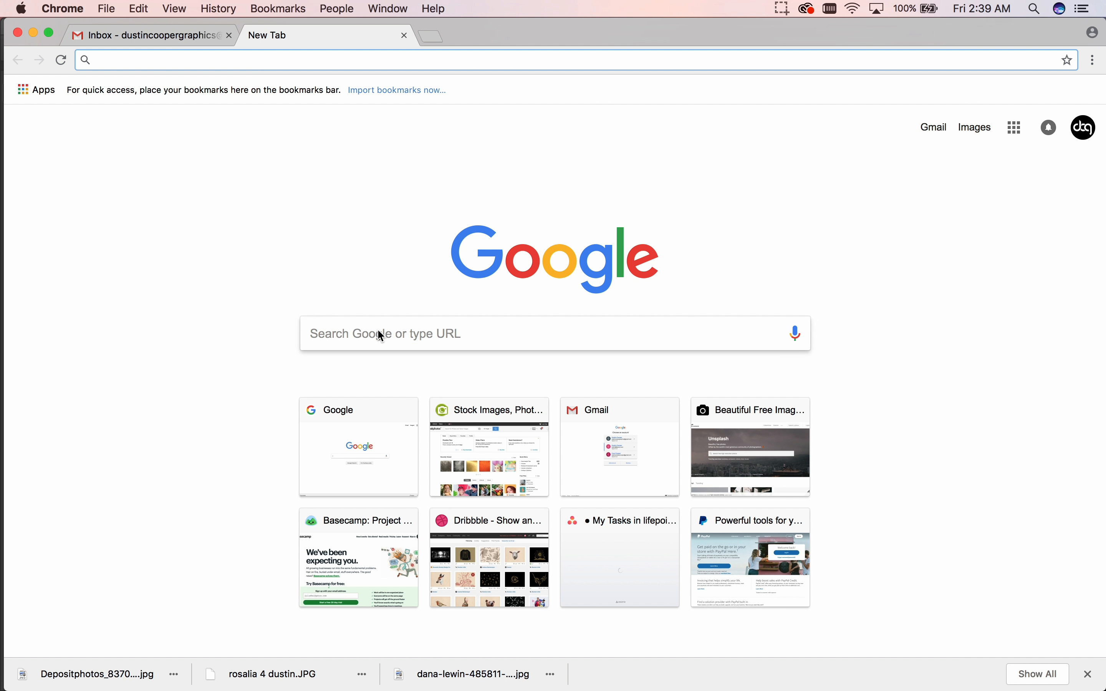
pyautogui.click(378, 334)
pyautogui.write('lens')
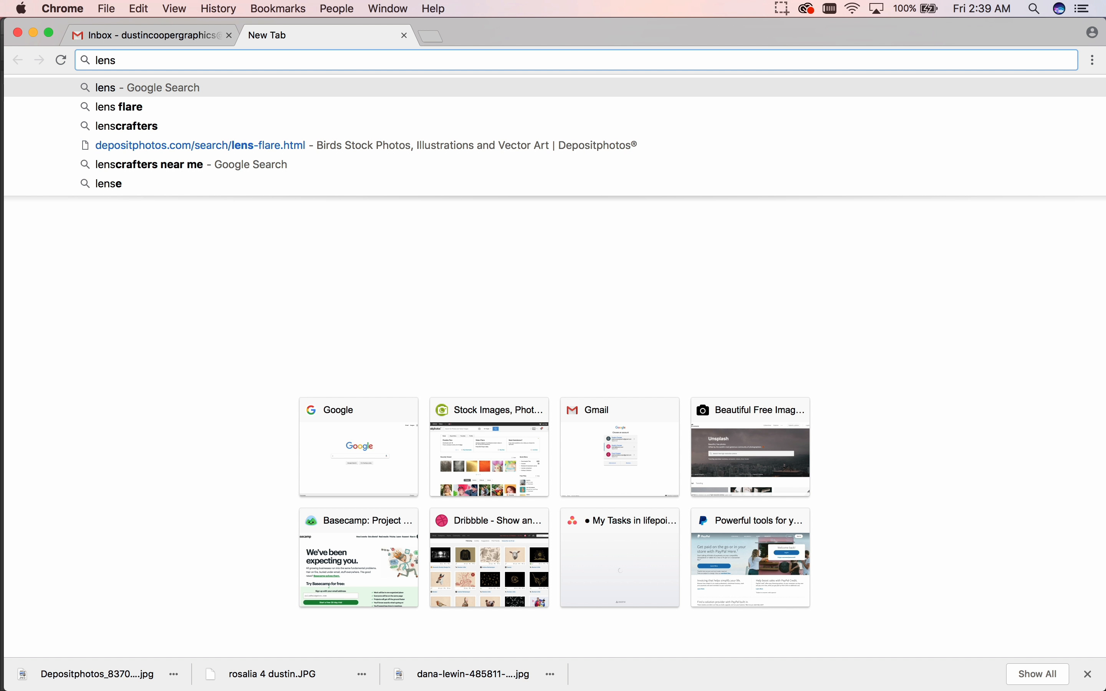
pyautogui.write('flare')
pyautogui.press('Return')
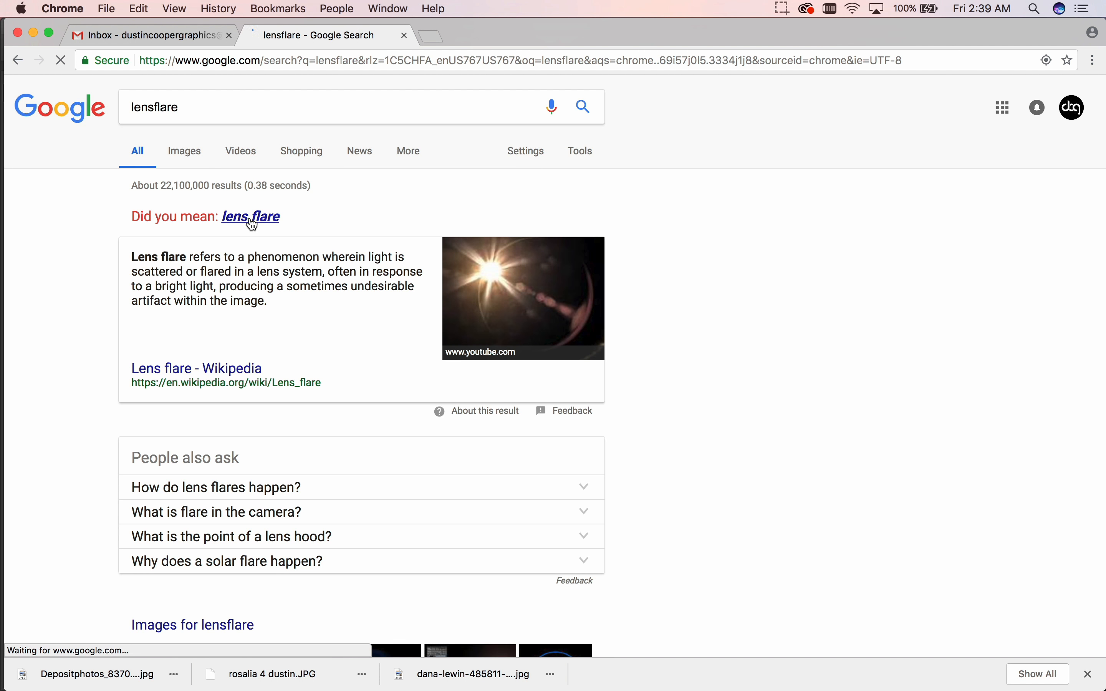
pyautogui.click(249, 217)
# Show the image results for lens flare and limit them to large sizes.
pyautogui.click(190, 158)
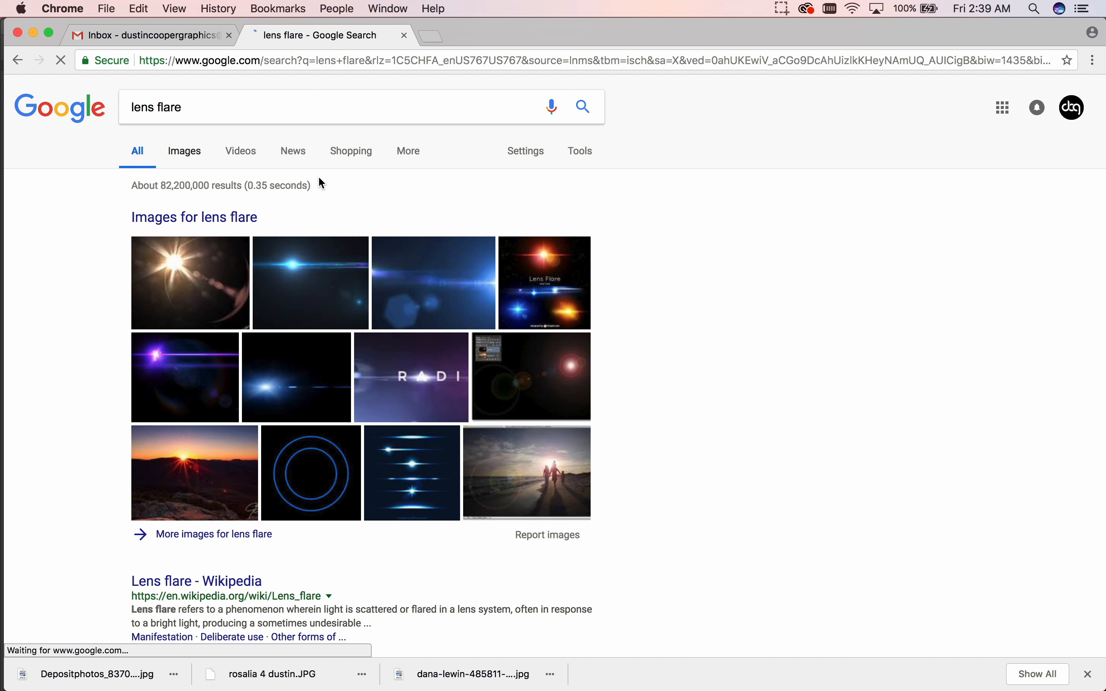
pyautogui.click(585, 151)
pyautogui.click(145, 179)
pyautogui.click(137, 222)
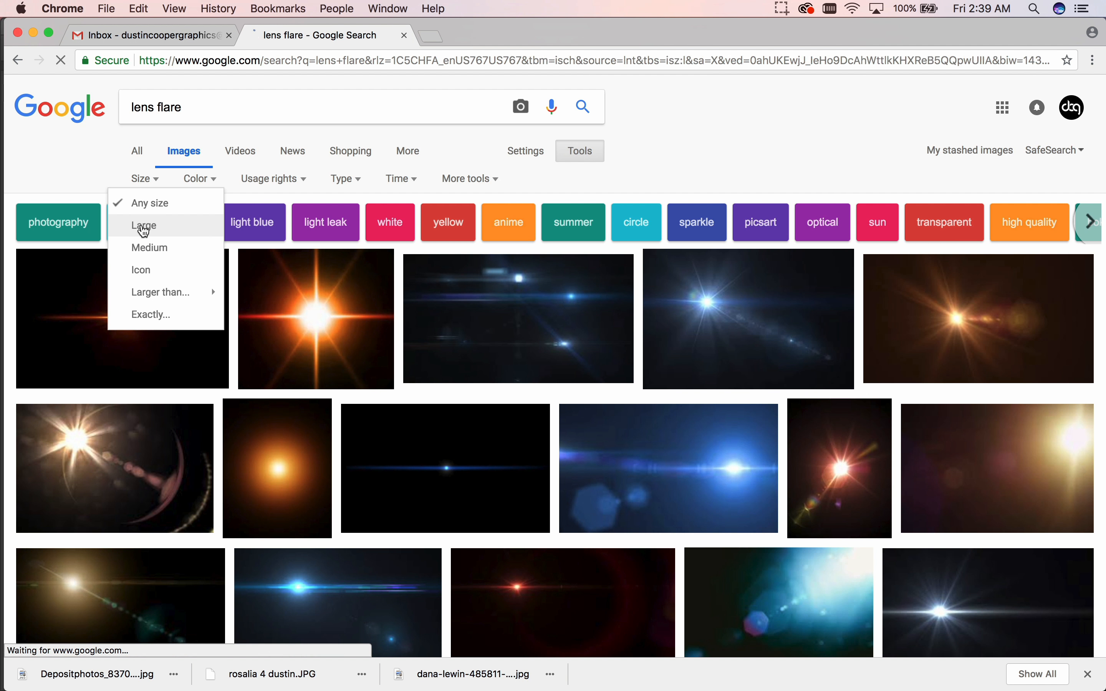
# Look through the large lens flare images for a flare on a dark background that suits the tunnel composition.
pyautogui.scroll(-3, 642, 394)
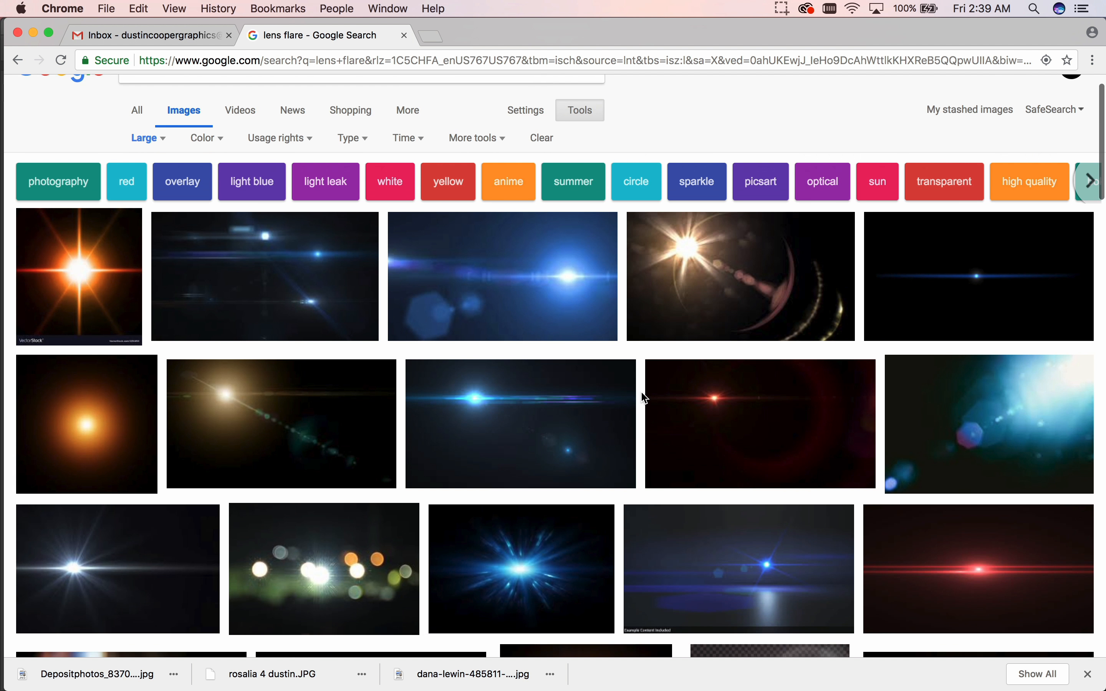
pyautogui.scroll(-4, 645, 397)
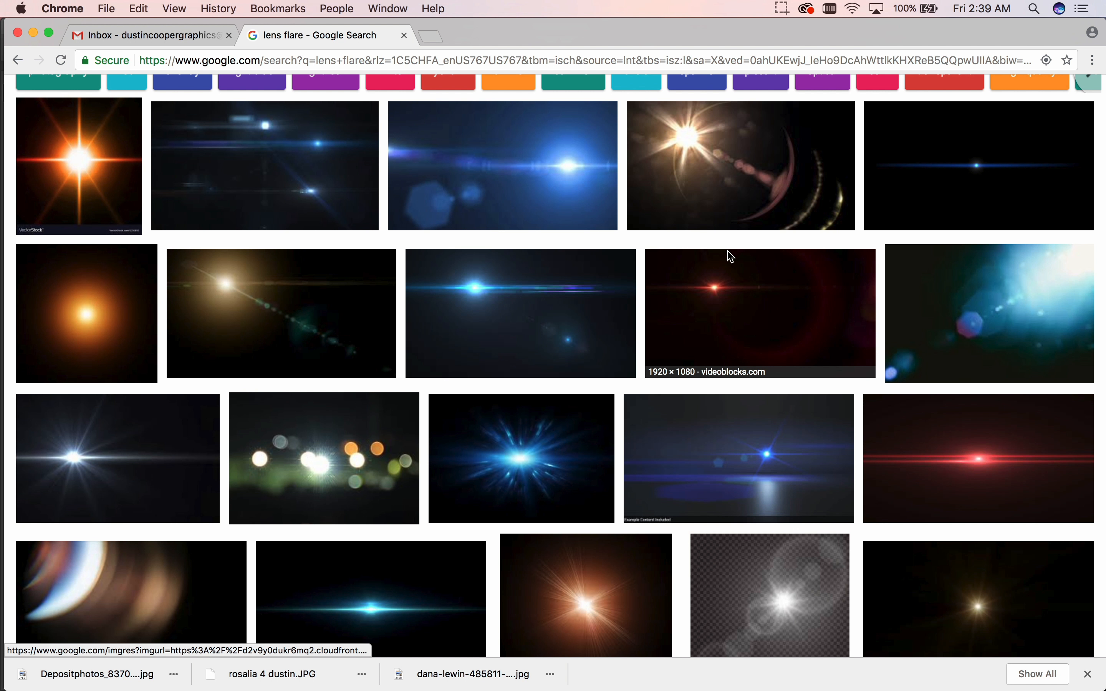
pyautogui.scroll(-4, 478, 336)
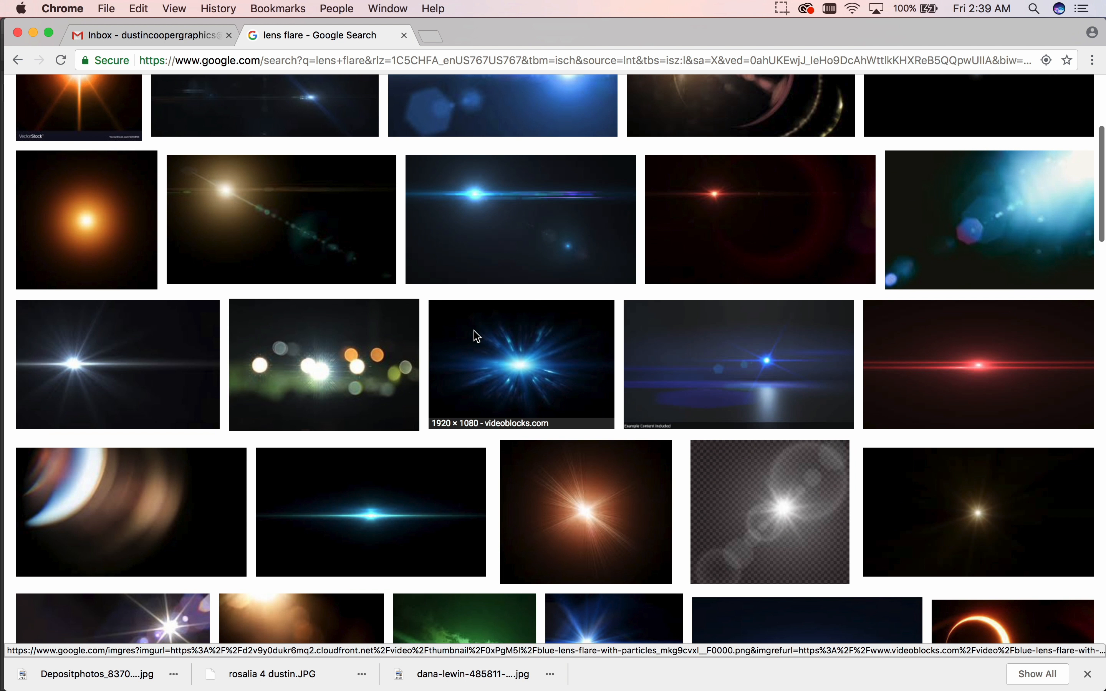
pyautogui.scroll(6, 478, 336)
pyautogui.scroll(-4, 474, 331)
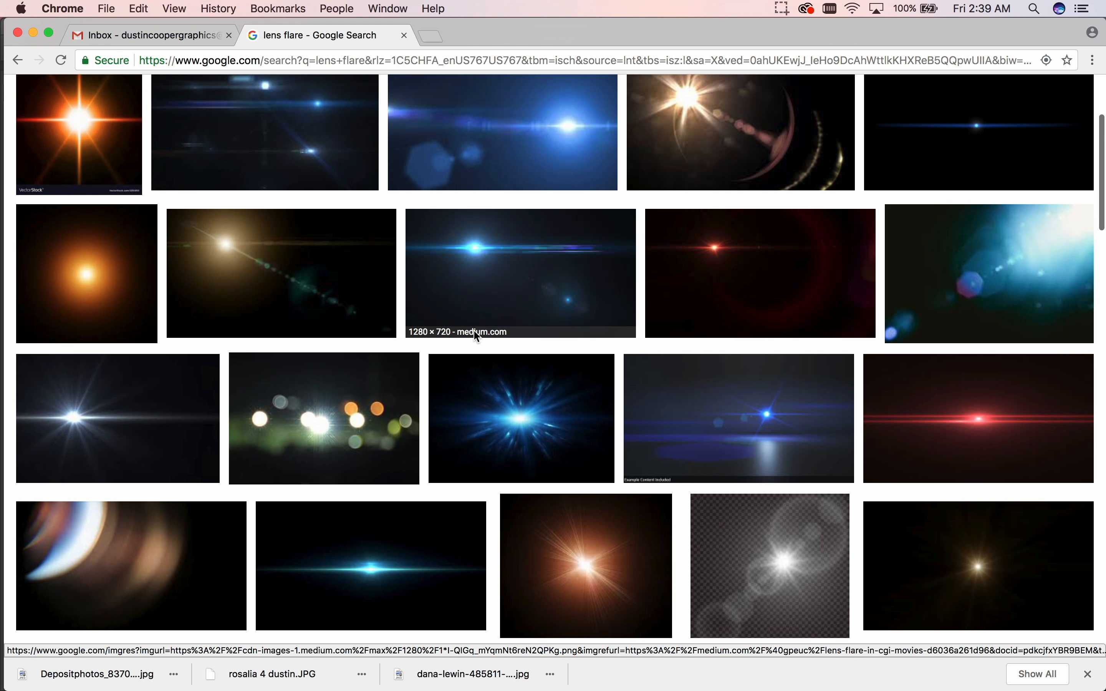
pyautogui.scroll(-3, 474, 332)
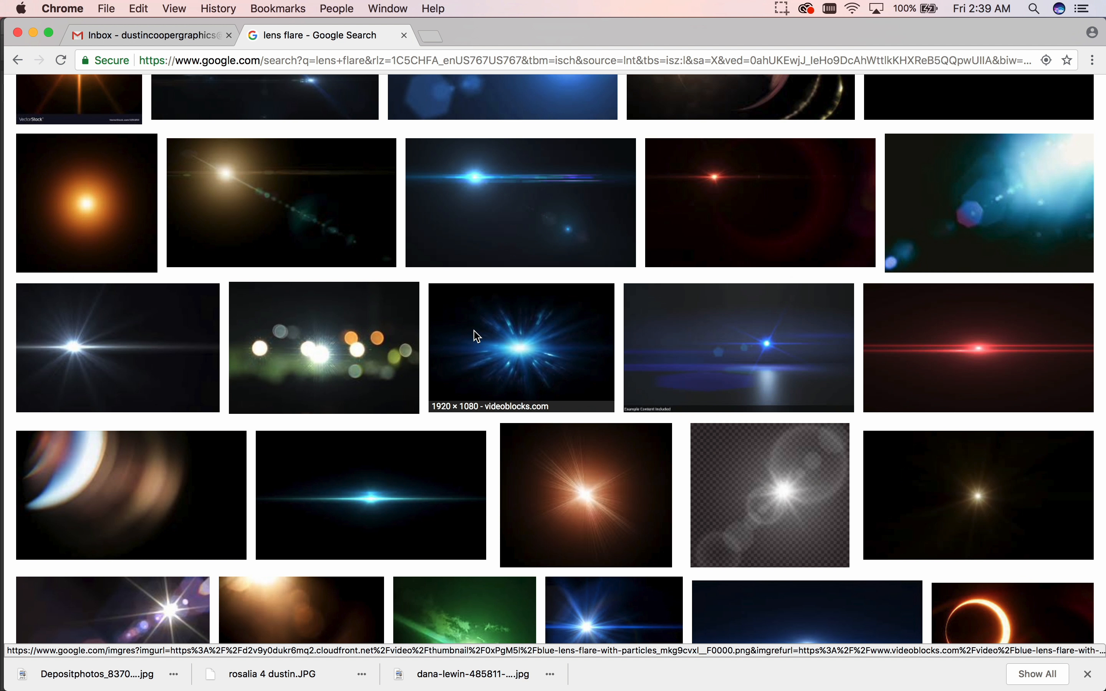
pyautogui.scroll(-2, 474, 331)
pyautogui.scroll(4, 474, 331)
pyautogui.scroll(2, 476, 334)
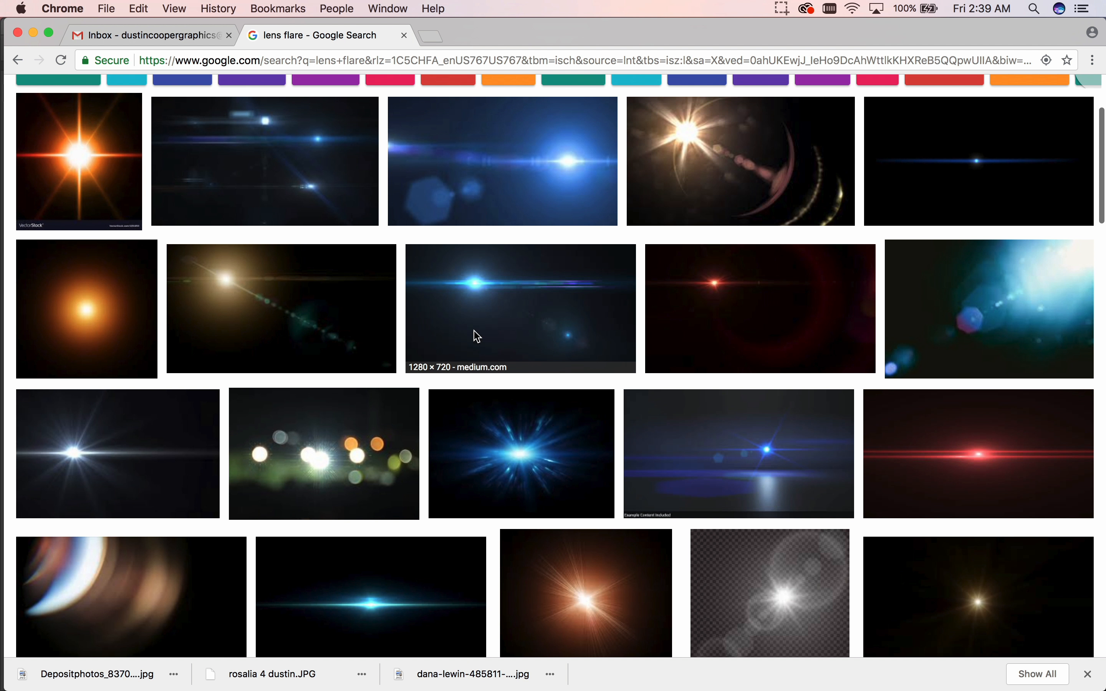
pyautogui.scroll(-1, 460, 392)
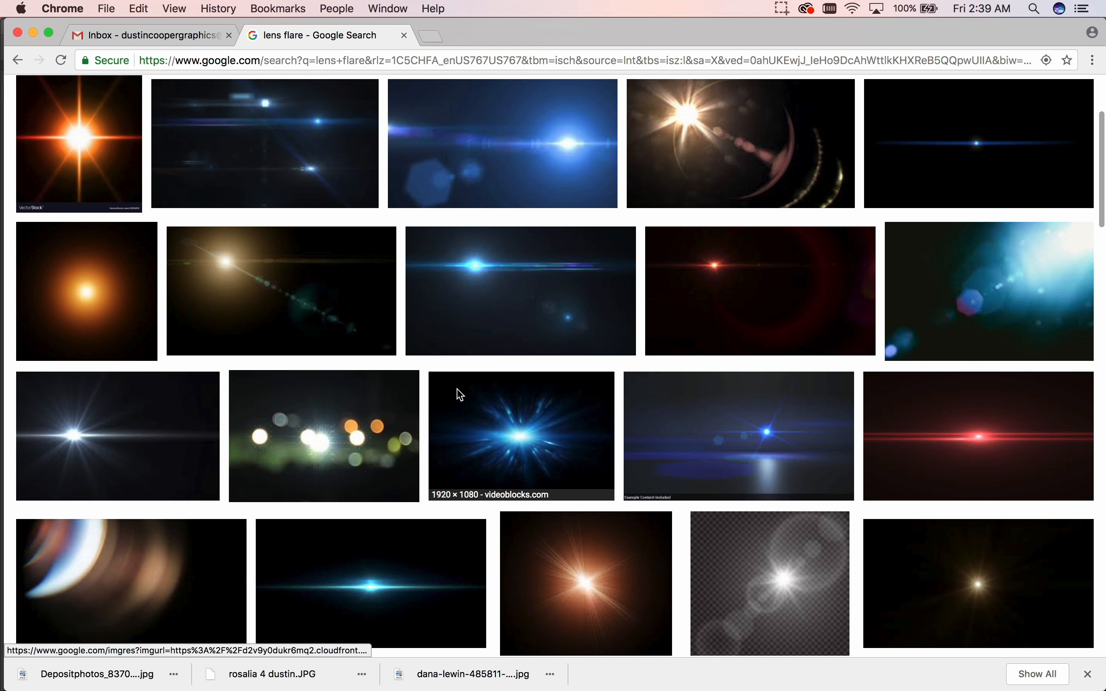
pyautogui.scroll(-15, 460, 394)
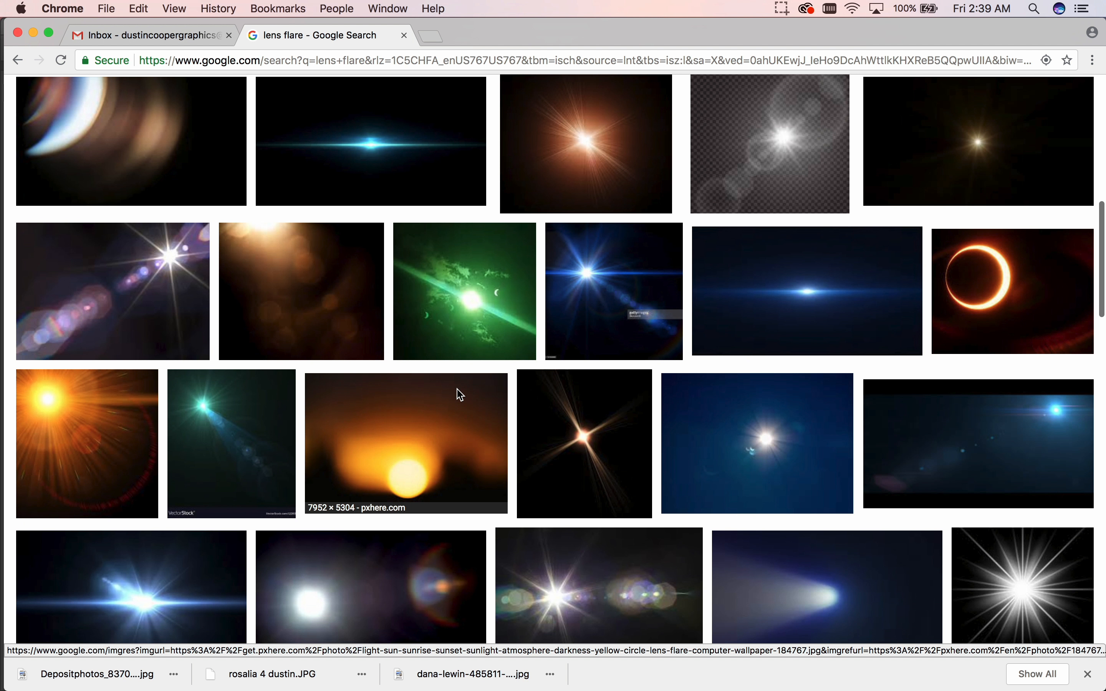
pyautogui.scroll(-1, 461, 394)
pyautogui.scroll(-11, 461, 395)
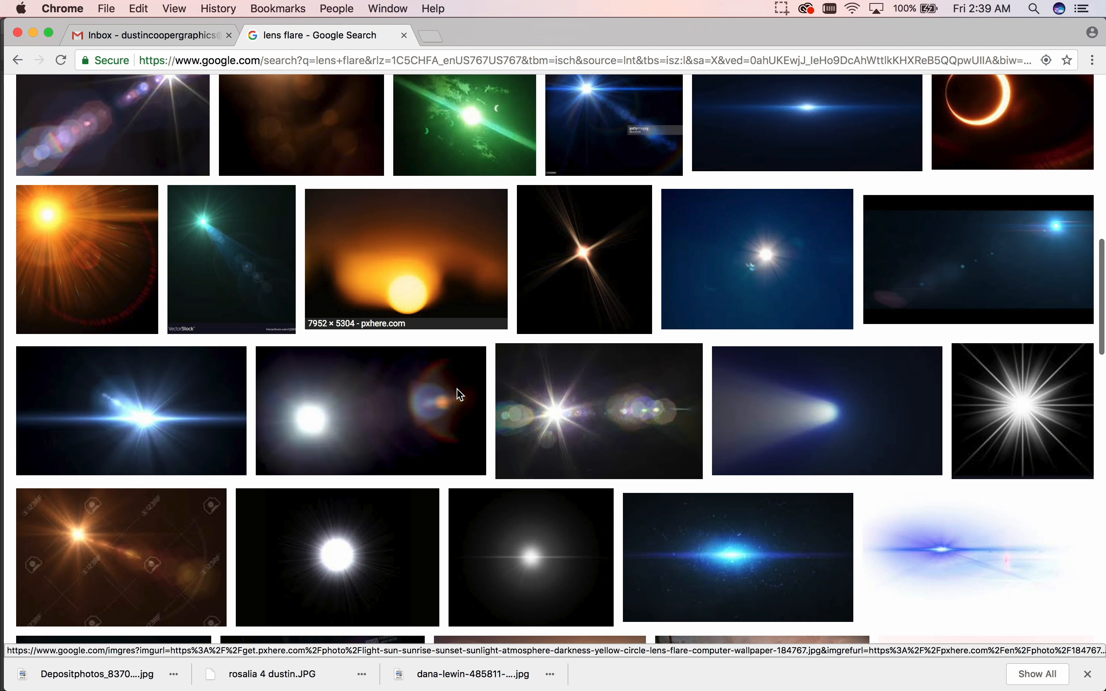
pyautogui.scroll(-2, 461, 394)
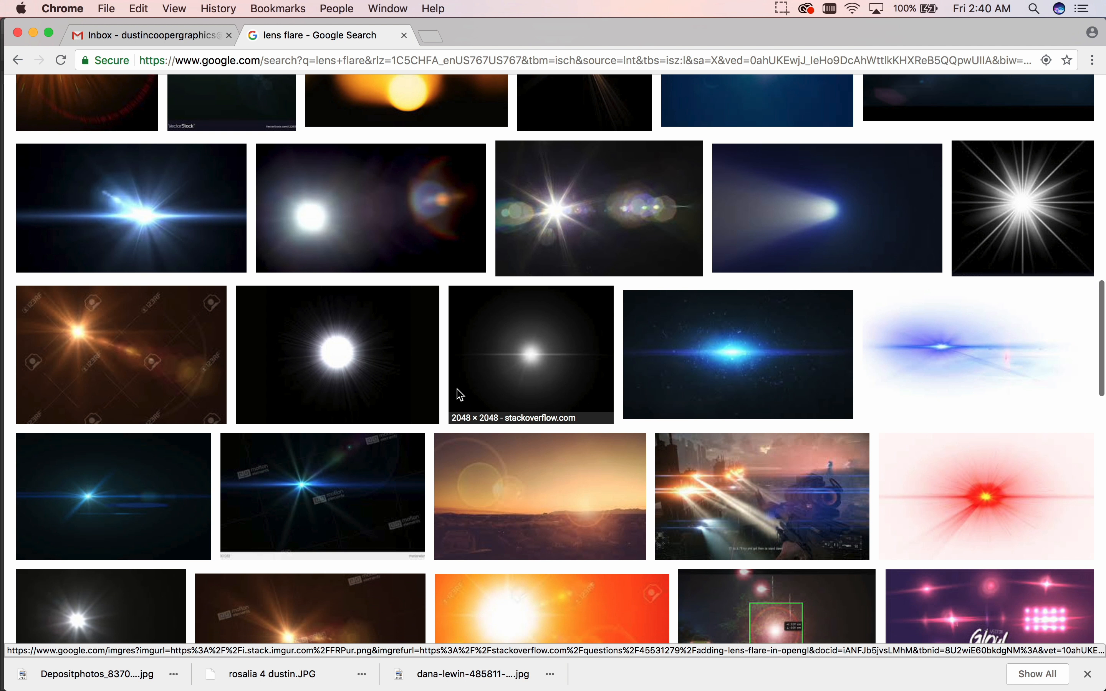
pyautogui.scroll(-17, 461, 395)
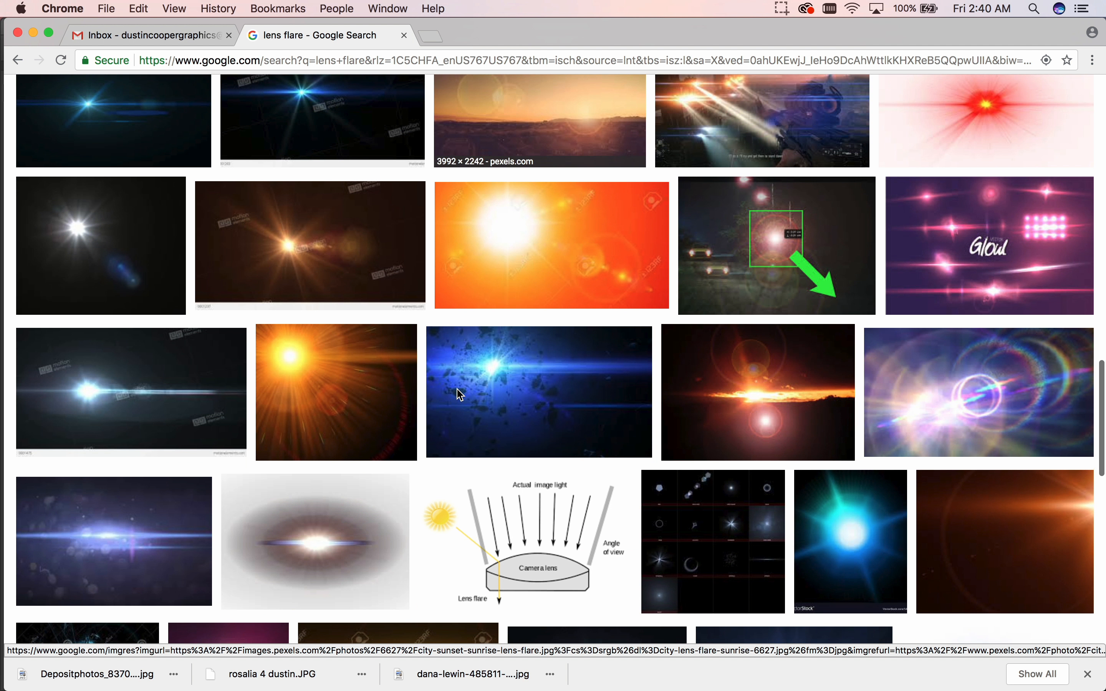
pyautogui.scroll(-5, 457, 389)
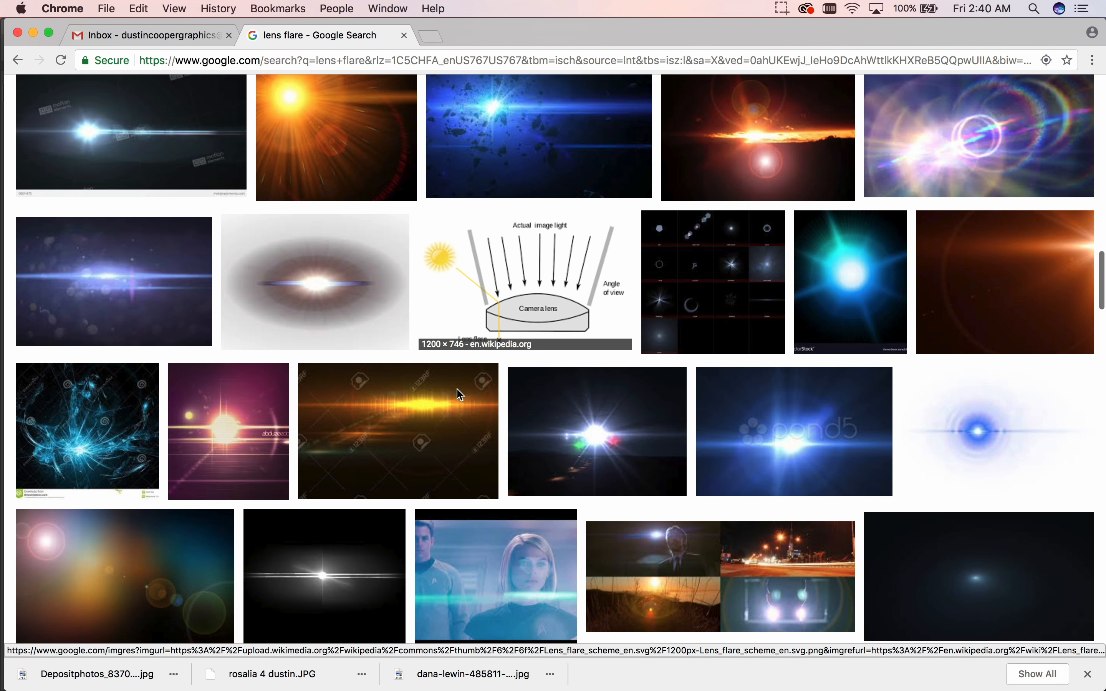
pyautogui.scroll(-3, 461, 395)
pyautogui.scroll(-9, 460, 394)
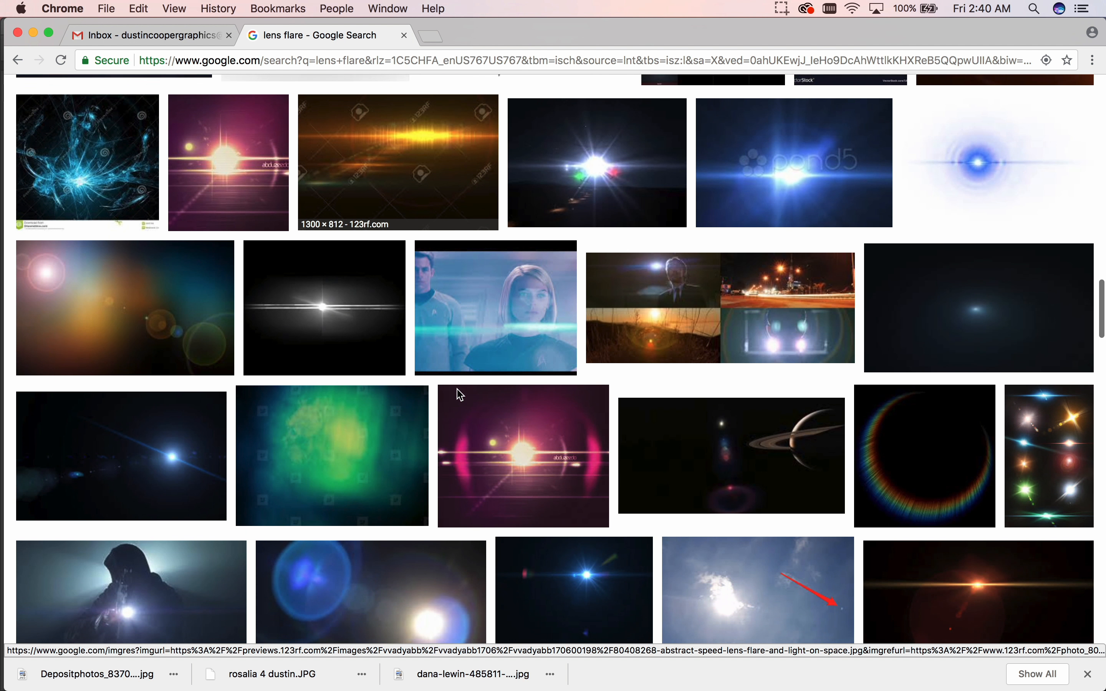
pyautogui.scroll(-6, 461, 394)
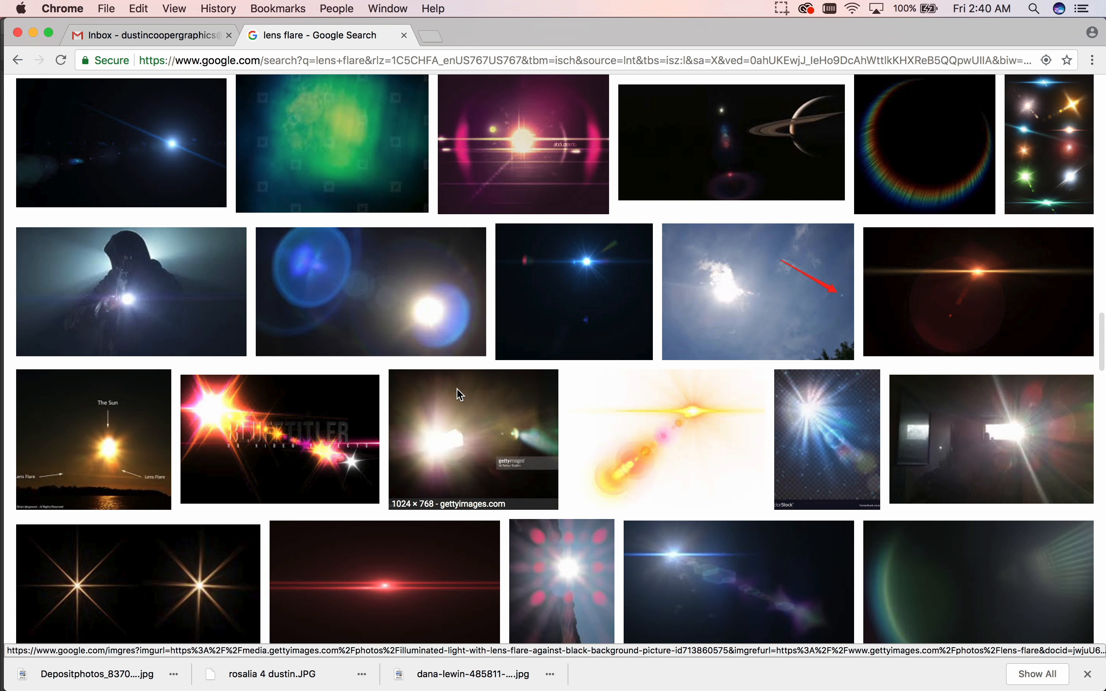
pyautogui.scroll(-14, 461, 394)
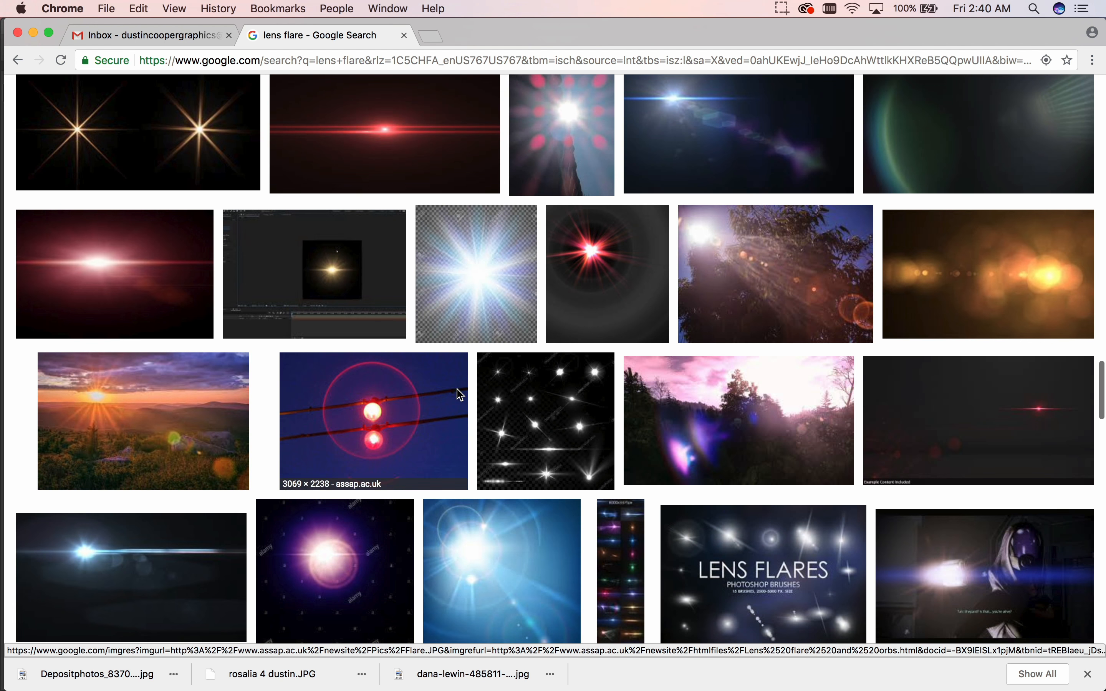
pyautogui.scroll(-16, 461, 394)
pyautogui.scroll(-20, 461, 394)
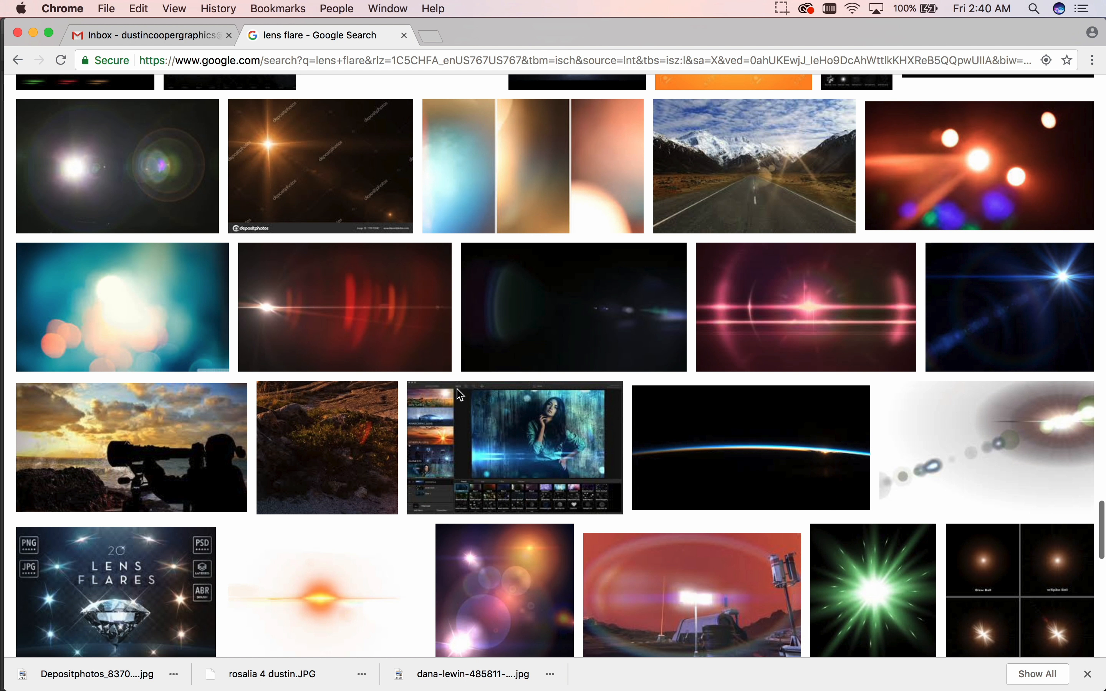
pyautogui.scroll(-4, 461, 394)
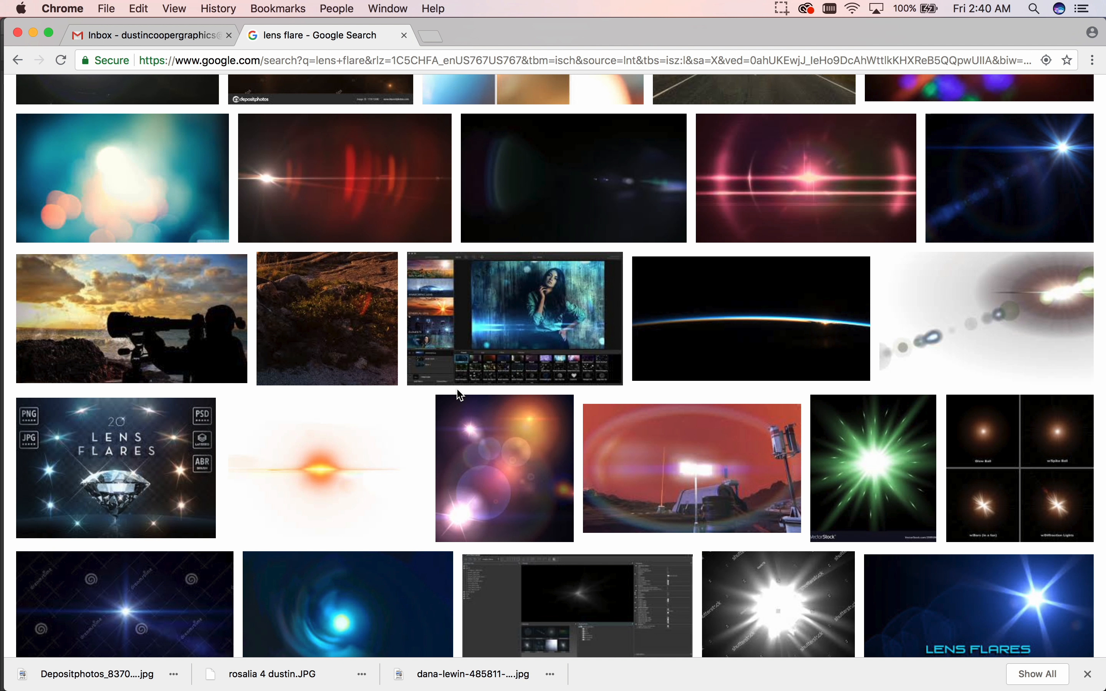
pyautogui.scroll(-2, 461, 395)
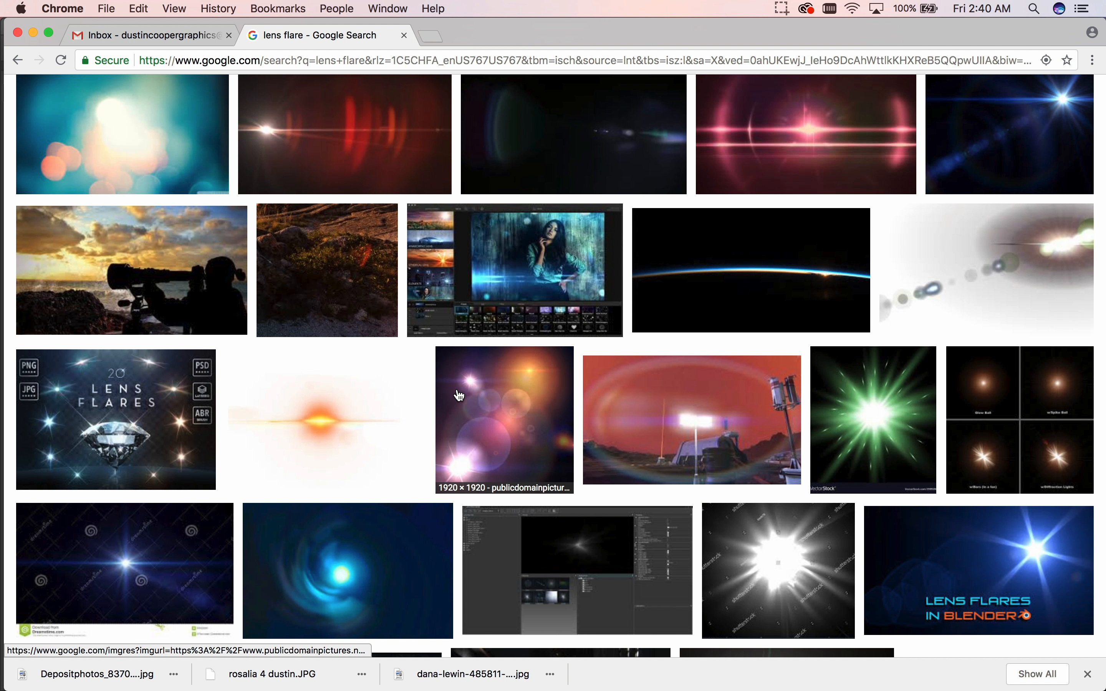
pyautogui.scroll(-13, 461, 394)
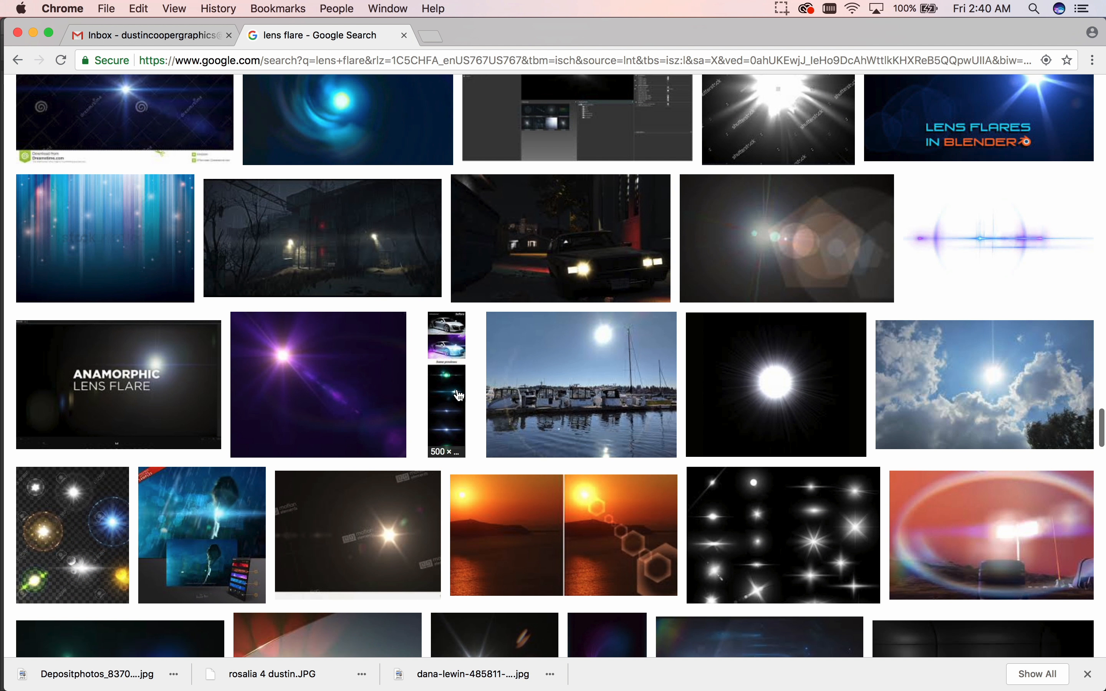
pyautogui.scroll(-6, 459, 395)
pyautogui.scroll(6, 459, 395)
pyautogui.scroll(-9, 460, 395)
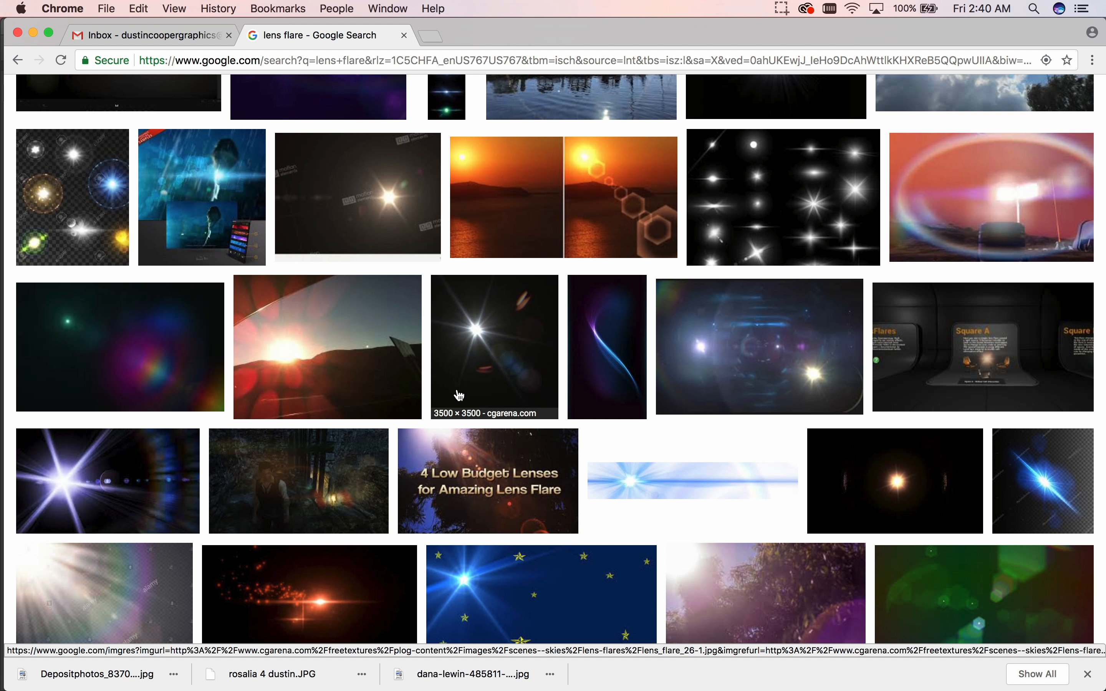
# Save the green and rainbow-coloured lens flare image to the Desktop as a JPEG named large and close its preview.
pyautogui.click(163, 351)
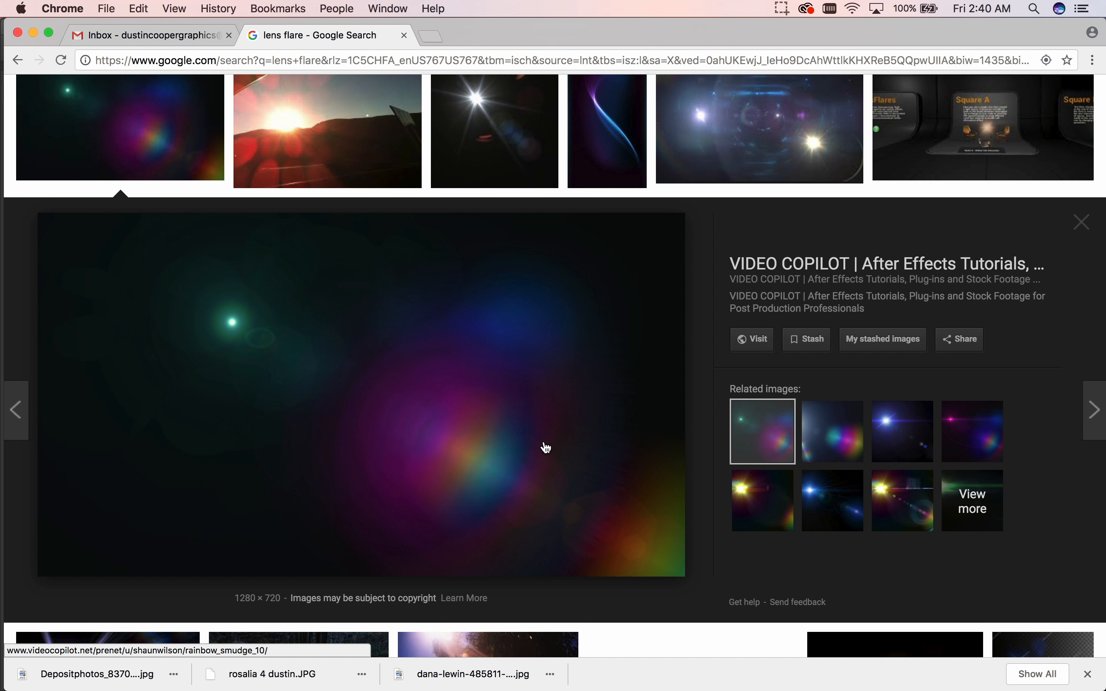
pyautogui.rightClick(501, 431)
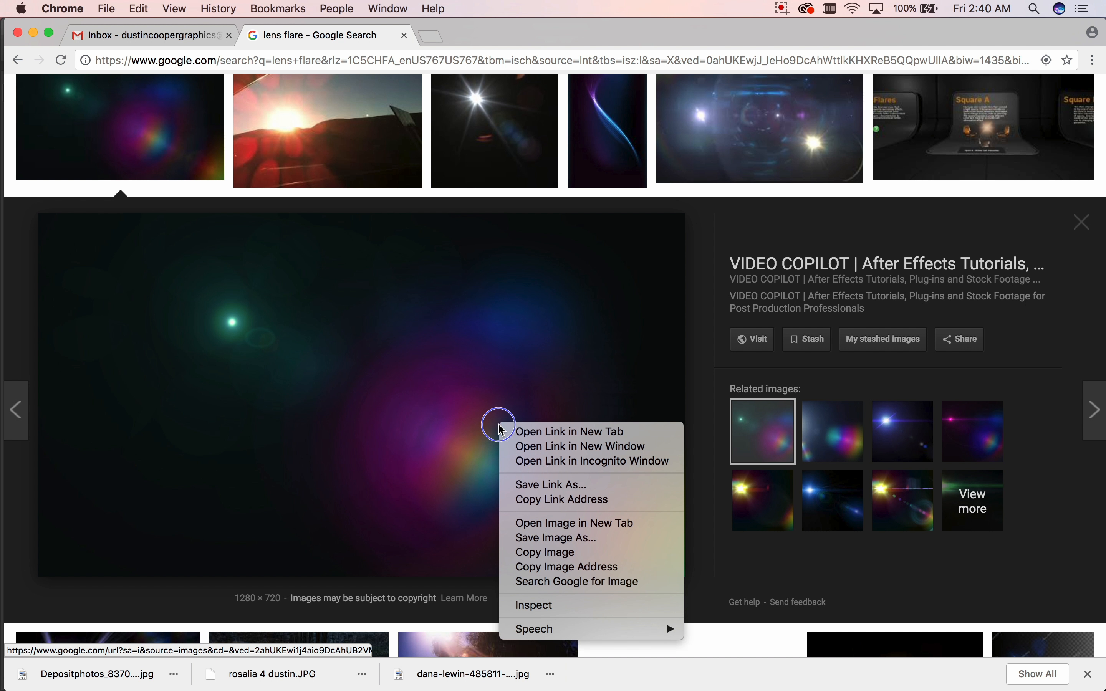
pyautogui.click(546, 539)
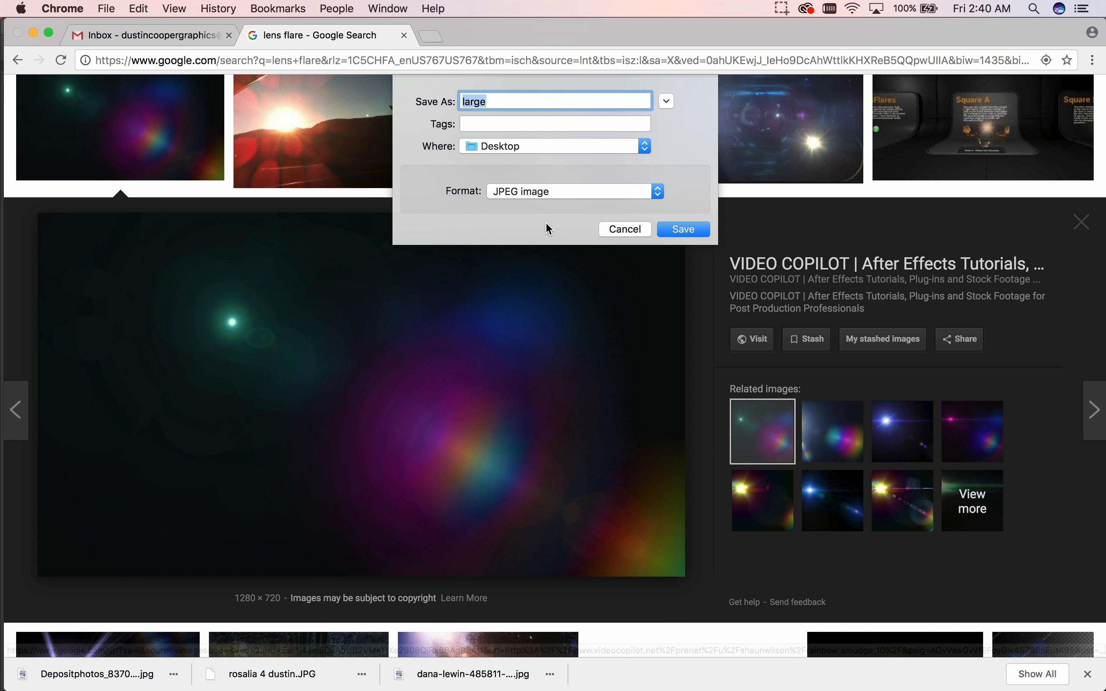
pyautogui.click(682, 227)
pyautogui.click(1080, 223)
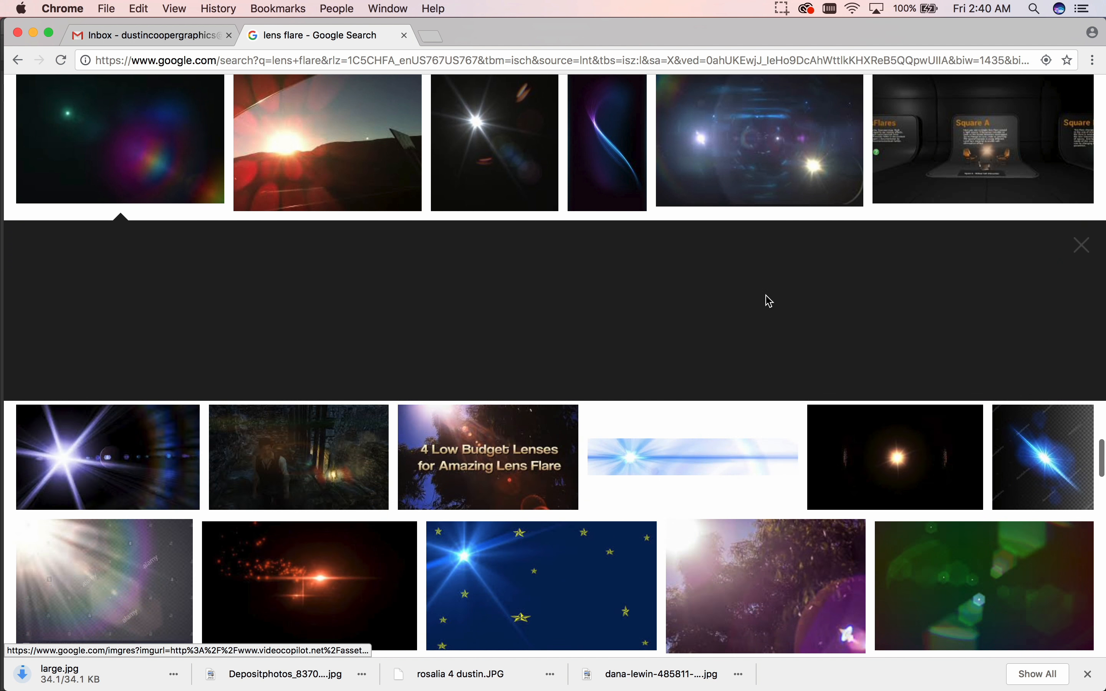
# Find the red hdflare lens flare further down the results and save it to the Desktop as a JPEG named 04.
pyautogui.scroll(-1, 598, 380)
pyautogui.scroll(-5, 602, 380)
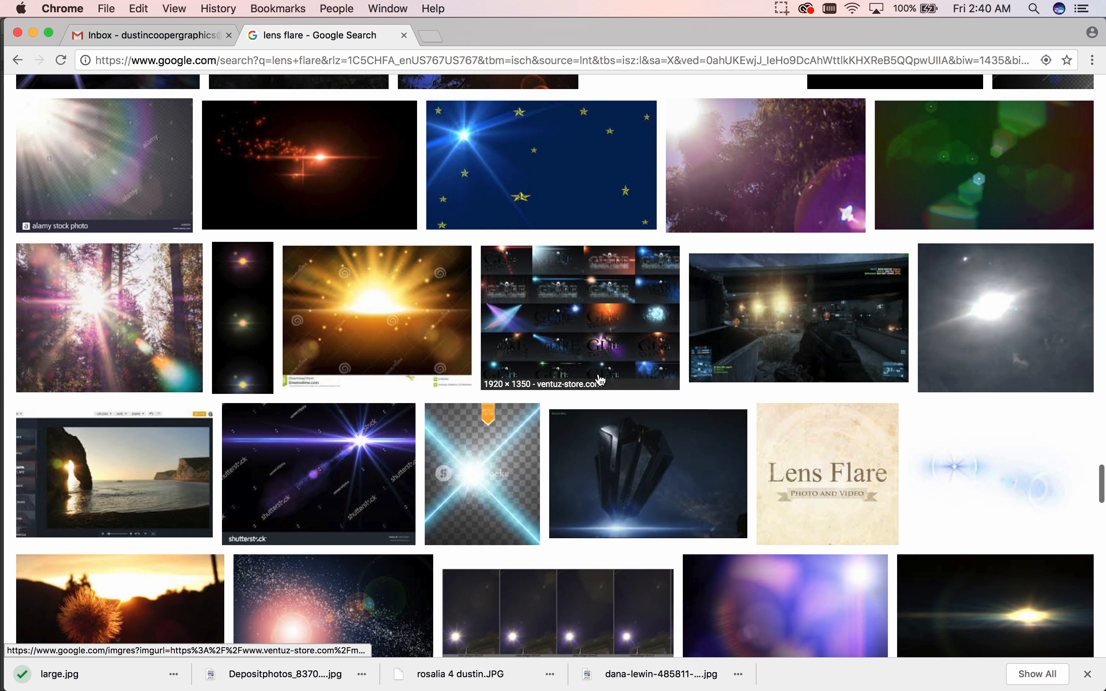
pyautogui.scroll(5, 602, 380)
pyautogui.scroll(-7, 601, 380)
pyautogui.scroll(-4, 602, 380)
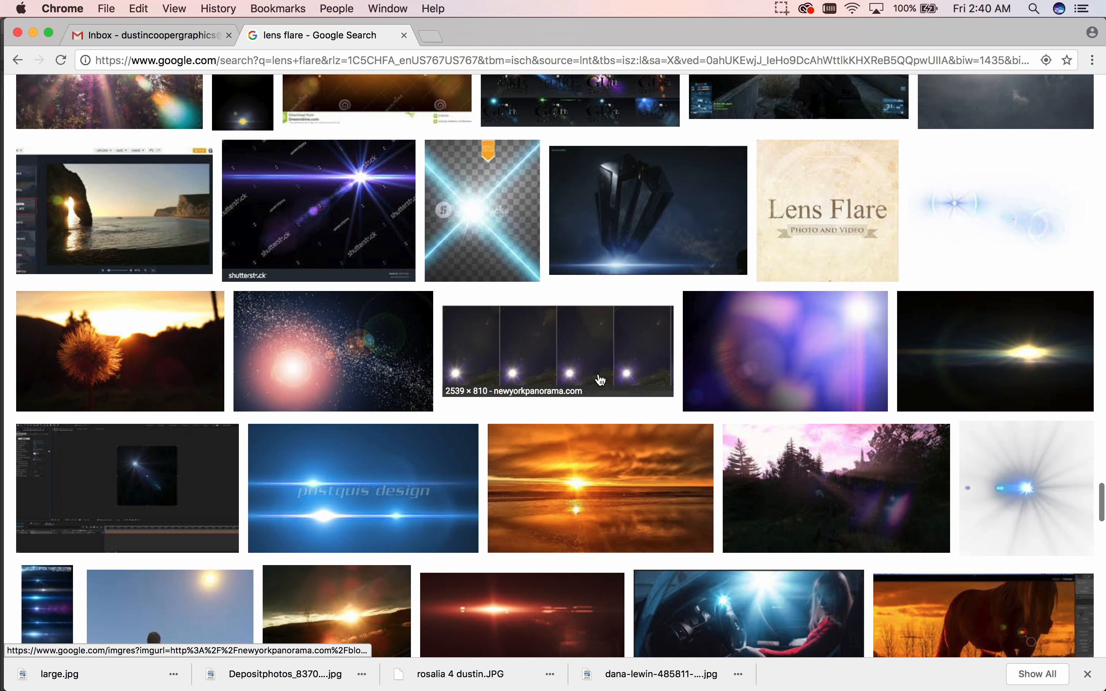
pyautogui.scroll(-1, 601, 380)
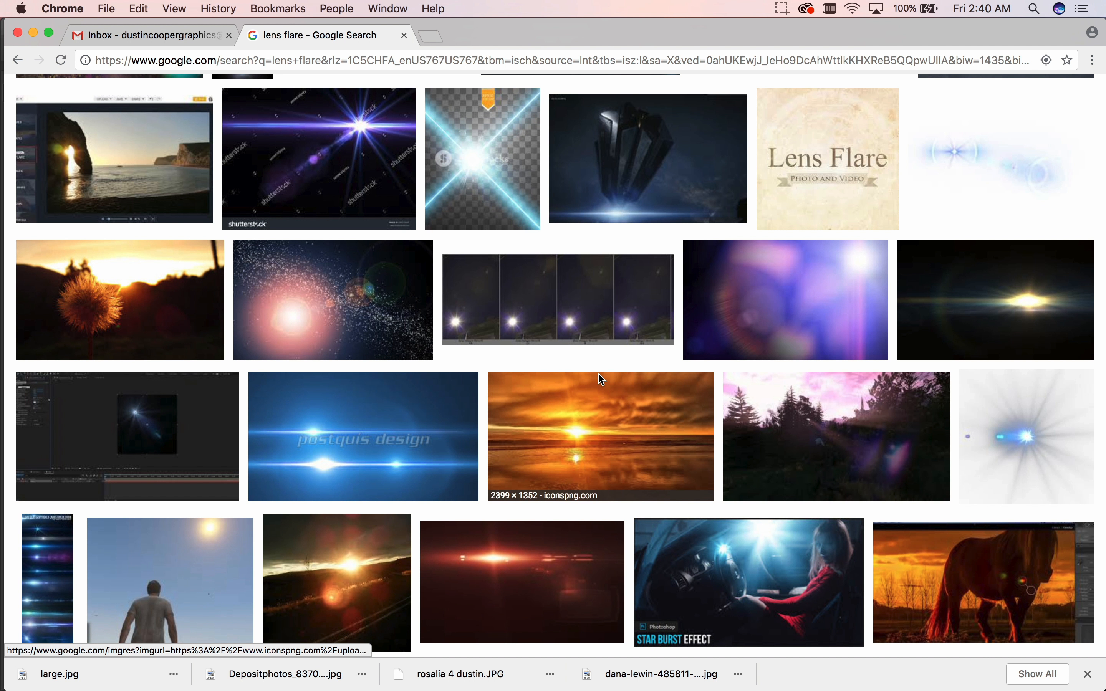
pyautogui.click(522, 569)
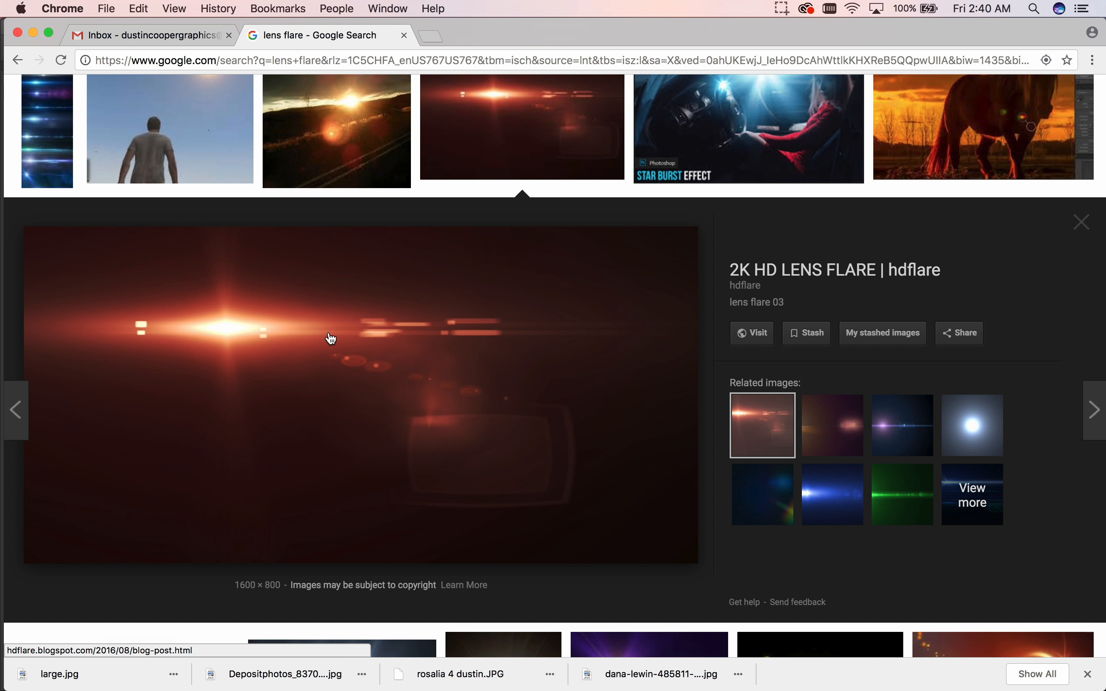
pyautogui.rightClick(329, 338)
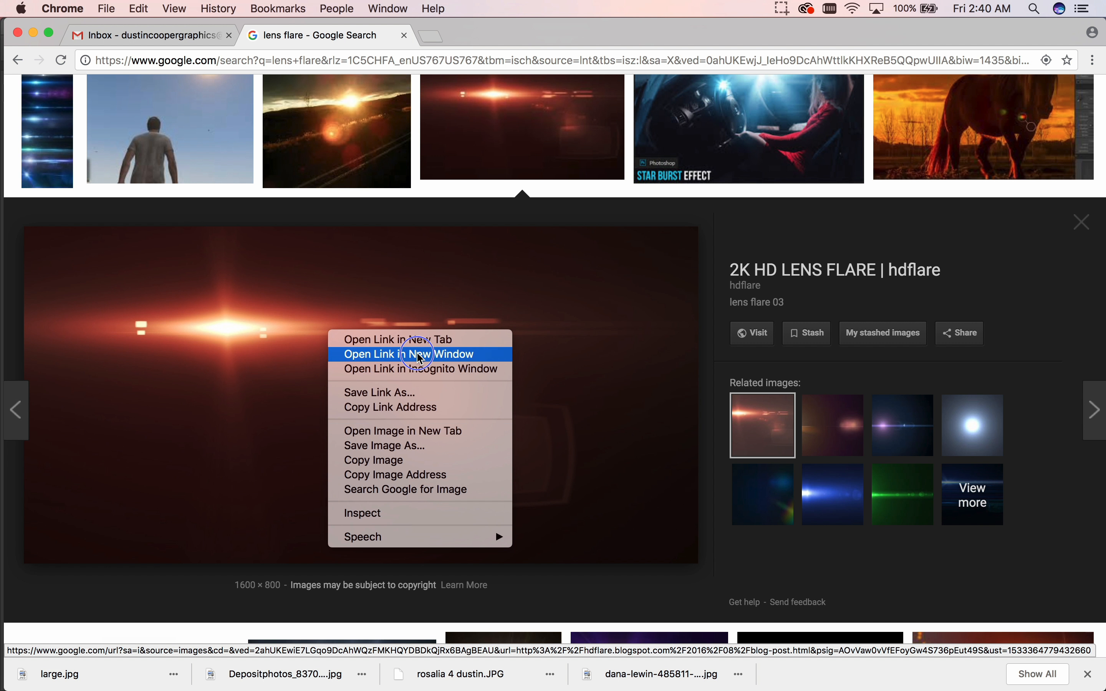
pyautogui.click(402, 451)
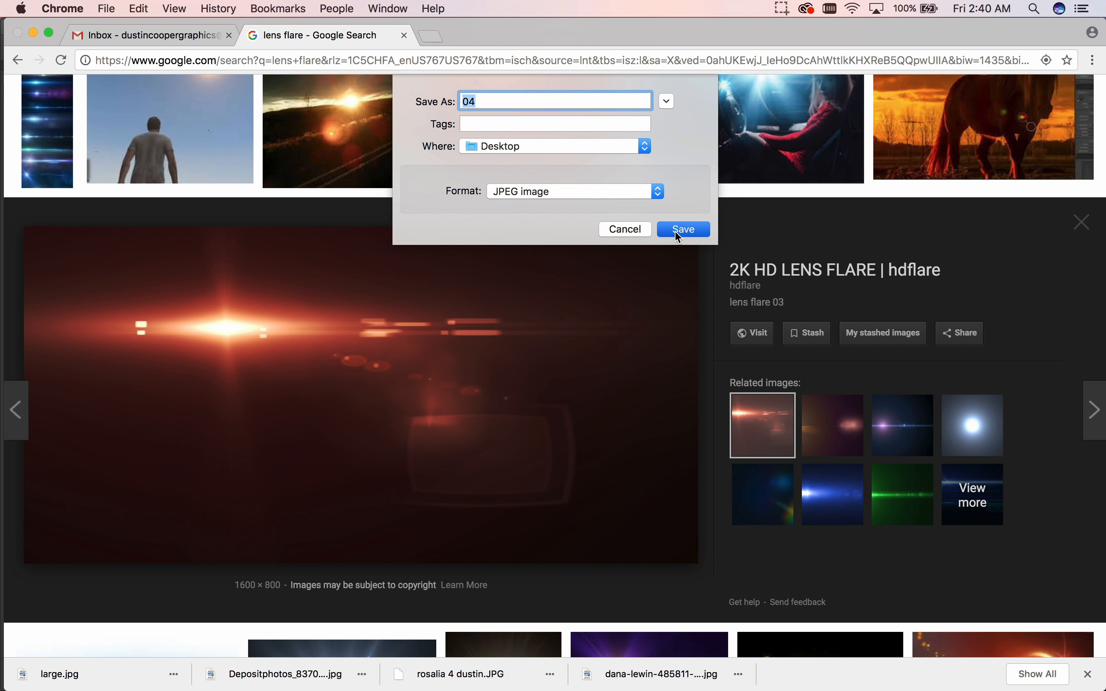
pyautogui.click(679, 230)
pyautogui.click(1083, 222)
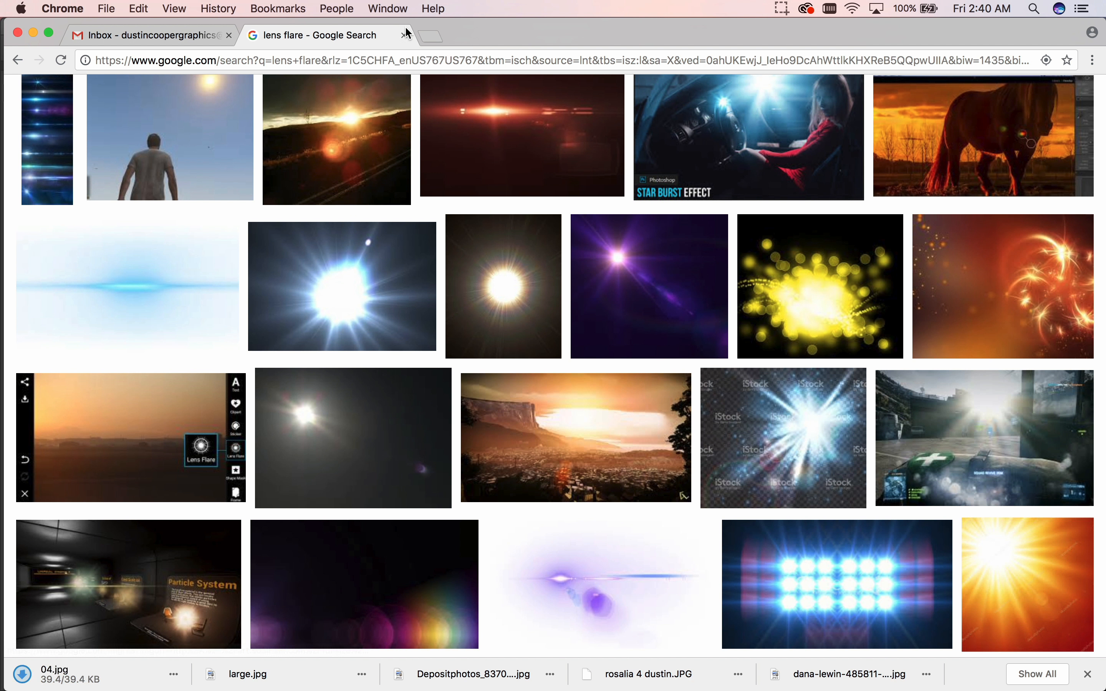
# Close the lens flare search tab and minimise the Chrome and Photoshop windows to reach the desktop.
pyautogui.click(404, 36)
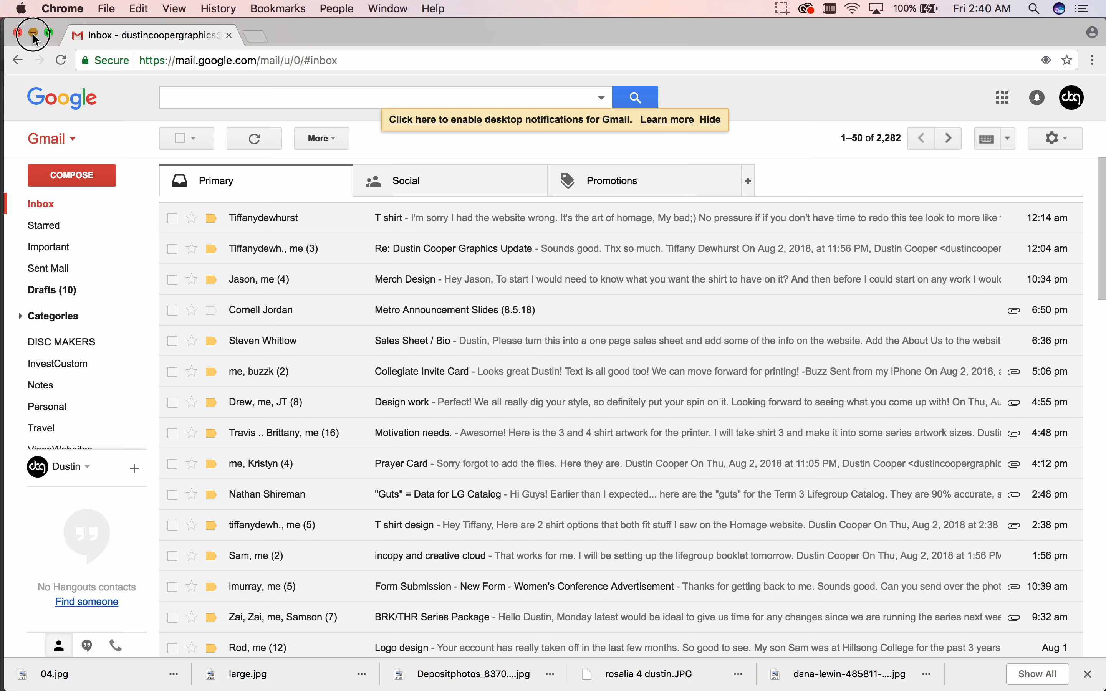
pyautogui.click(33, 33)
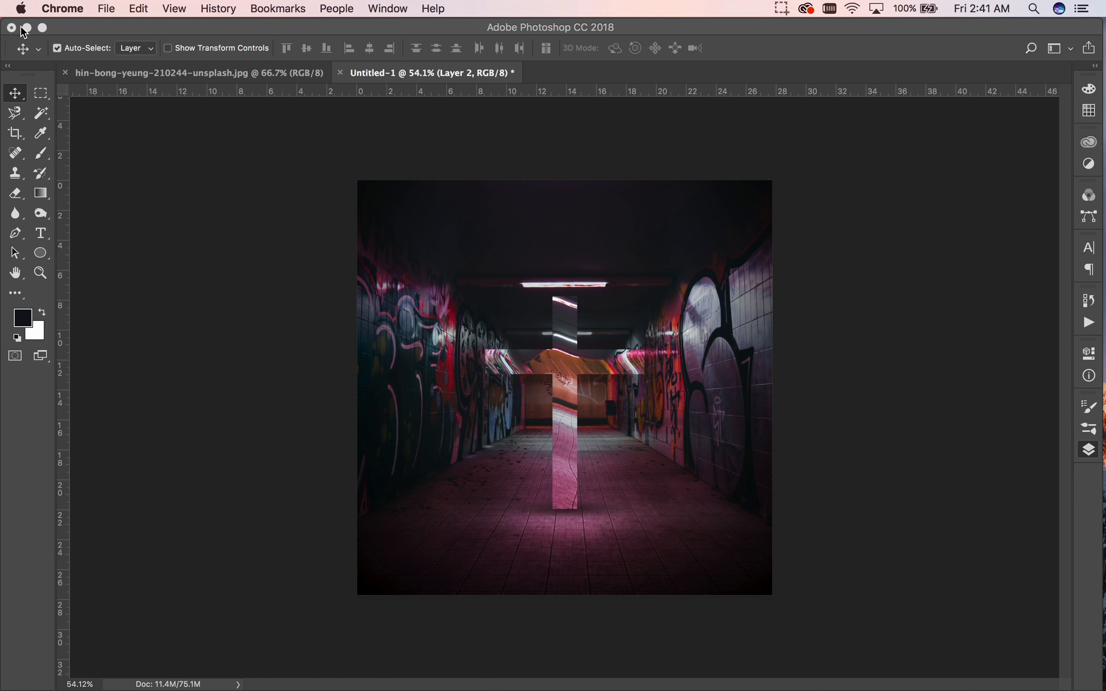
pyautogui.click(29, 28)
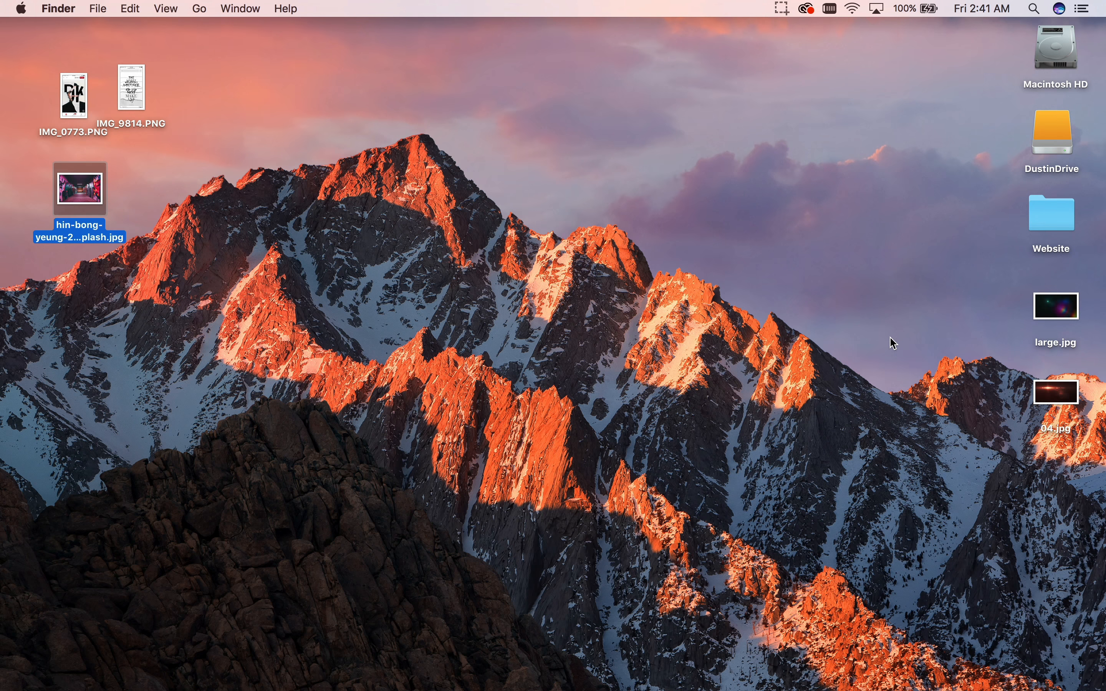
# Open large.jpg from the desktop in Adobe Photoshop CC 2018.
pyautogui.click(1067, 316)
pyautogui.rightClick(1065, 308)
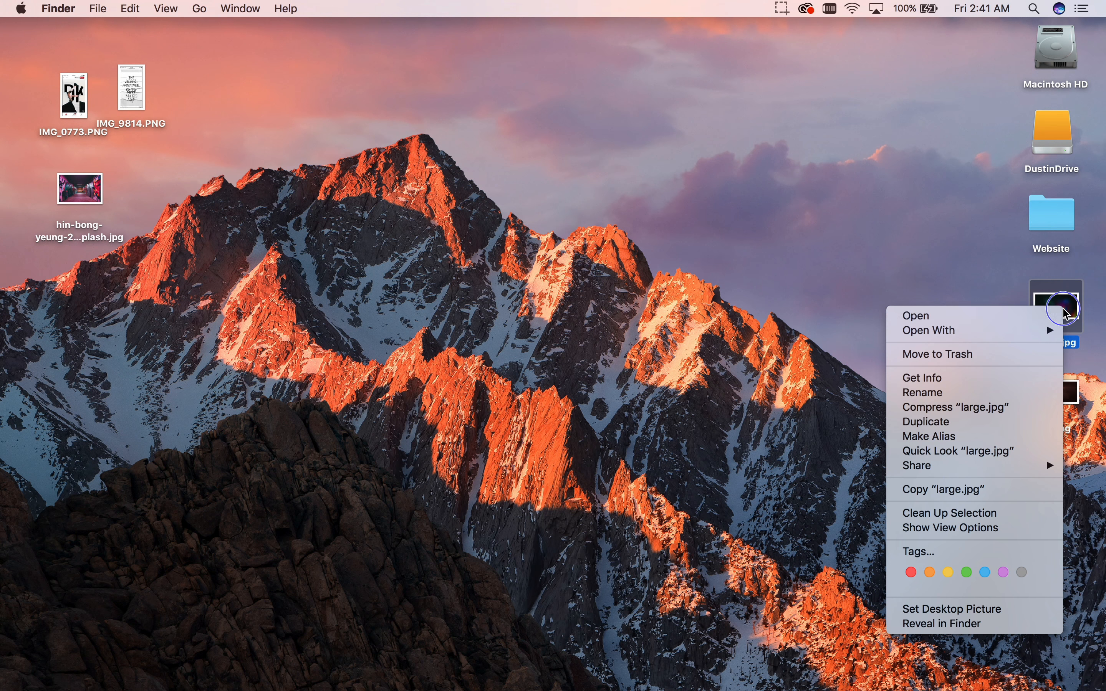
pyautogui.moveTo(953, 329)
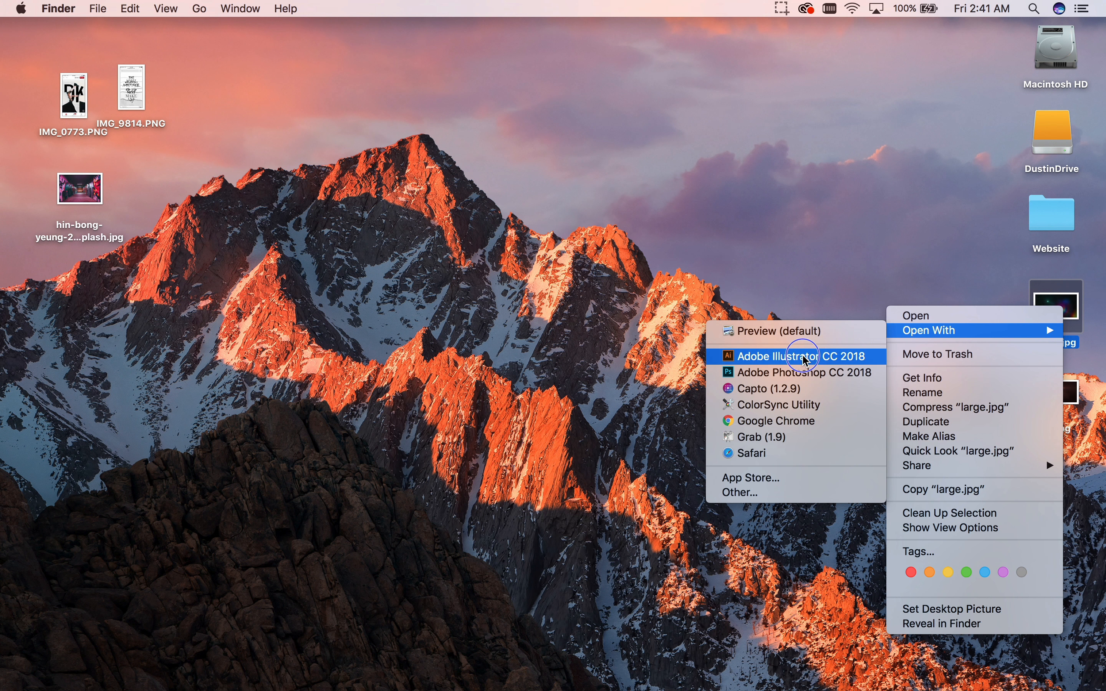
pyautogui.click(816, 373)
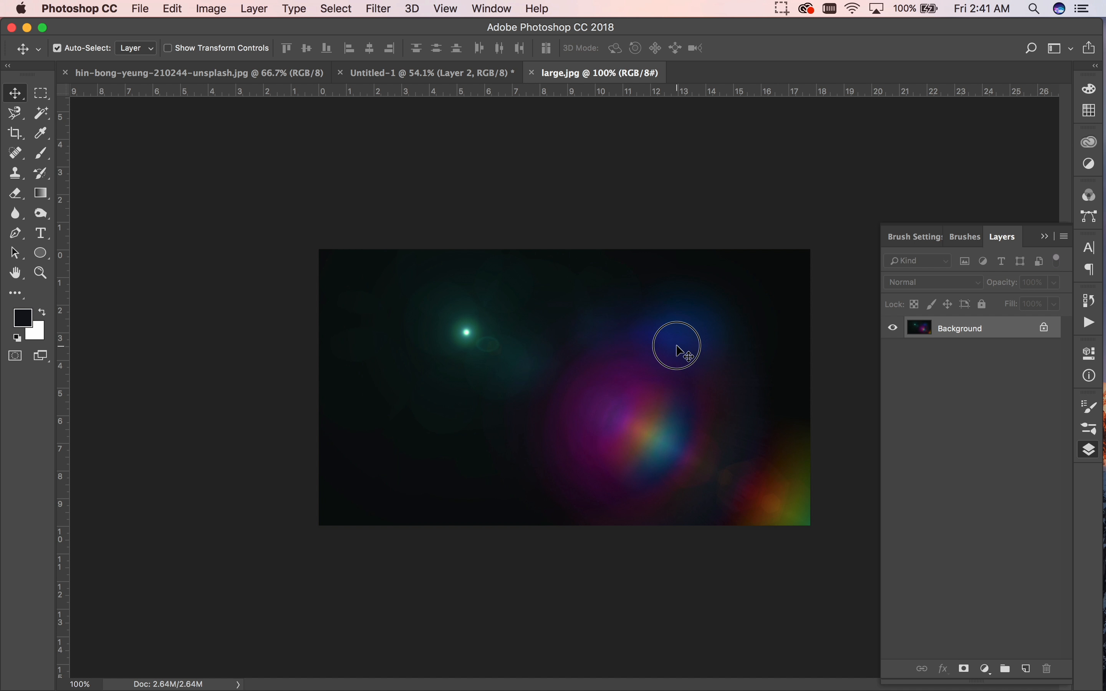
# Bring the rainbow flare into Untitled-1, enlarge it to about 284% and rotate it so its rainbow glow covers the tunnel floor.
pyautogui.moveTo(375, 80); pyautogui.dragTo(585, 311)
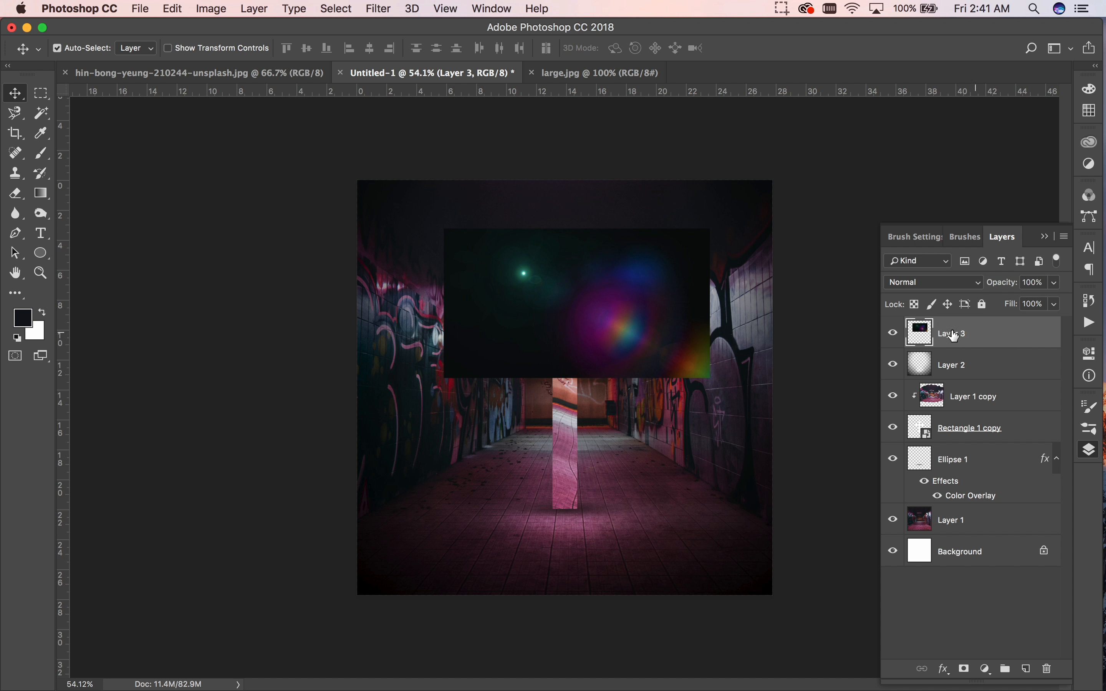
pyautogui.moveTo(633, 309); pyautogui.dragTo(555, 247)
pyautogui.press('super+t')
pyautogui.moveTo(626, 327); pyautogui.dragTo(942, 654)
pyautogui.moveTo(359, 519); pyautogui.dragTo(221, 603)
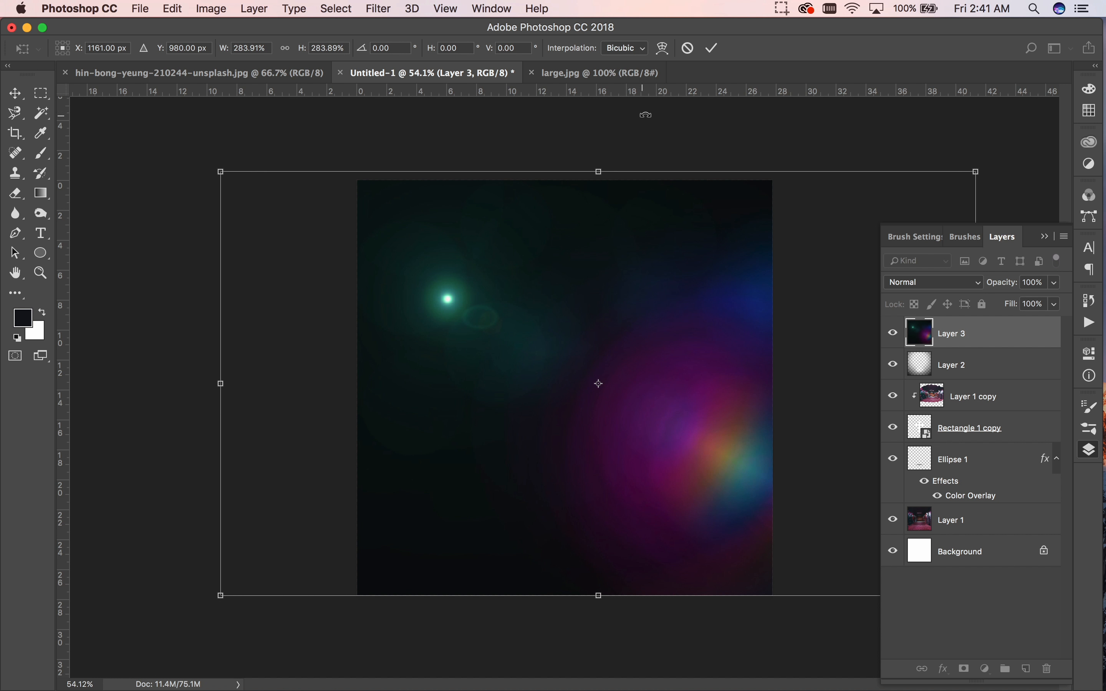
pyautogui.moveTo(652, 140); pyautogui.dragTo(689, 404)
pyautogui.press('Return')
# Set the rainbow flare layer's blend mode to Lighten and shift it so its bright point sits above the ceiling light.
pyautogui.click(922, 286)
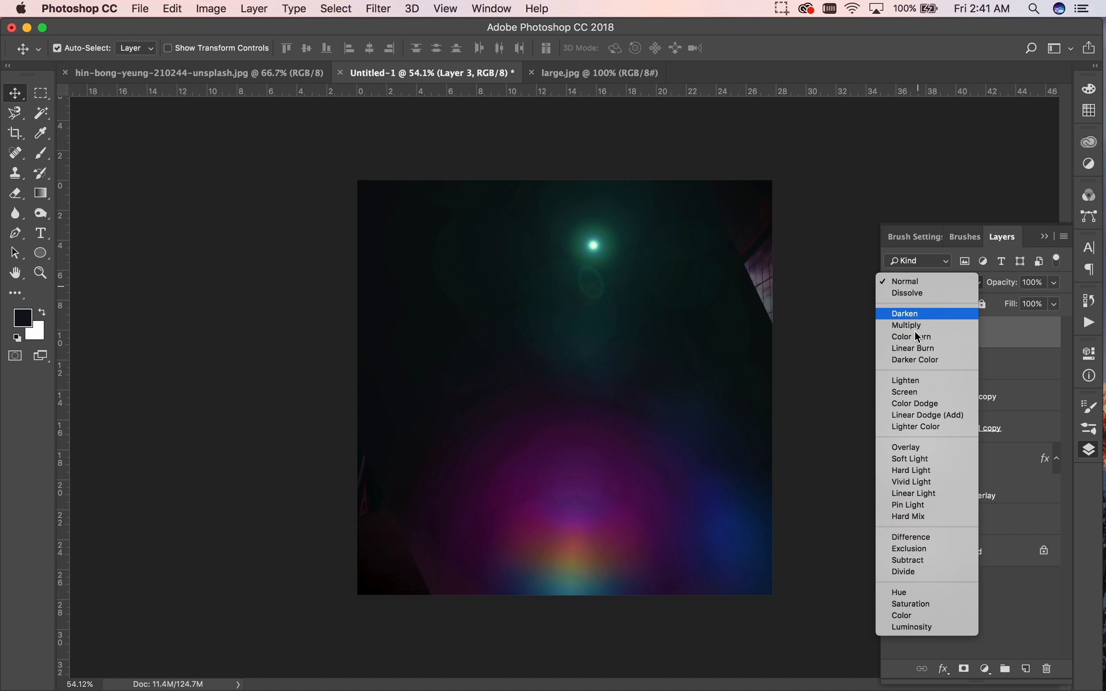
pyautogui.click(921, 381)
pyautogui.moveTo(592, 250); pyautogui.dragTo(582, 227)
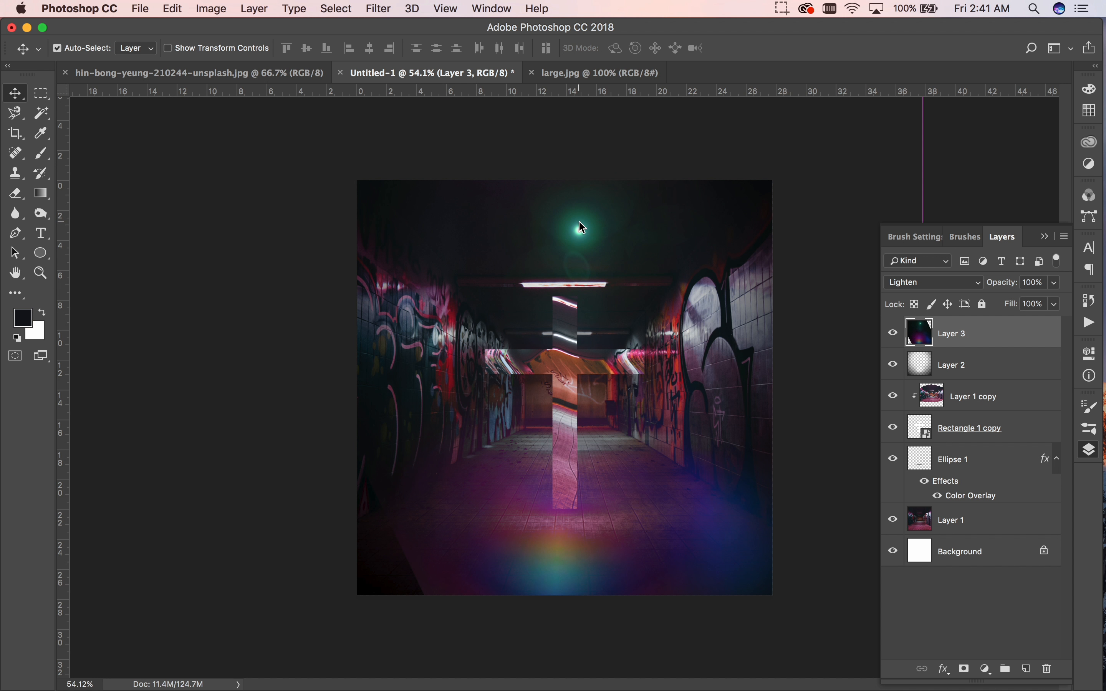
# Delete the rainbow flare layer and close the large.jpg document.
pyautogui.press('Delete')
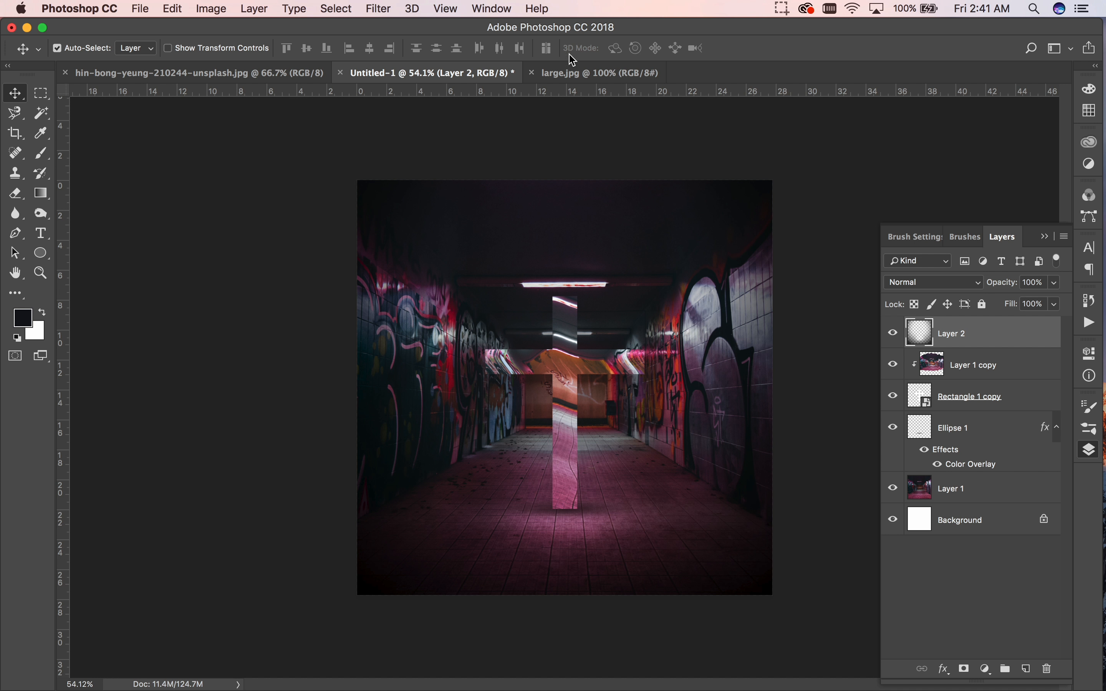
pyautogui.click(552, 76)
pyautogui.click(532, 73)
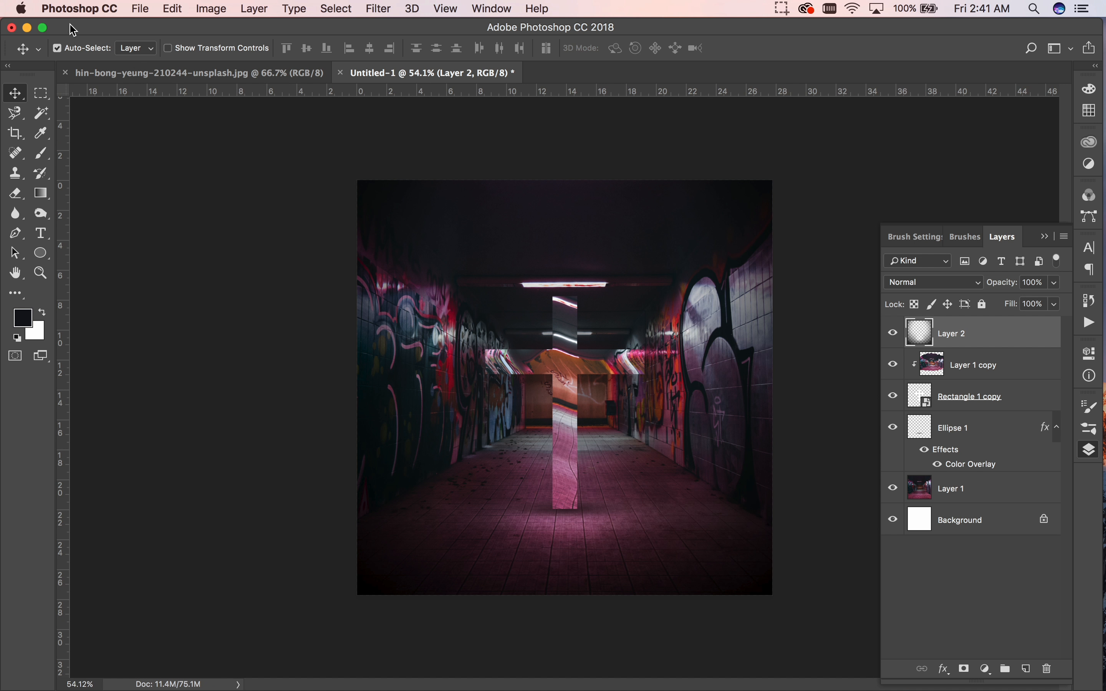
# Return to the desktop and open 04.jpg in Adobe Photoshop CC 2018.
pyautogui.click(28, 29)
pyautogui.click(1043, 405)
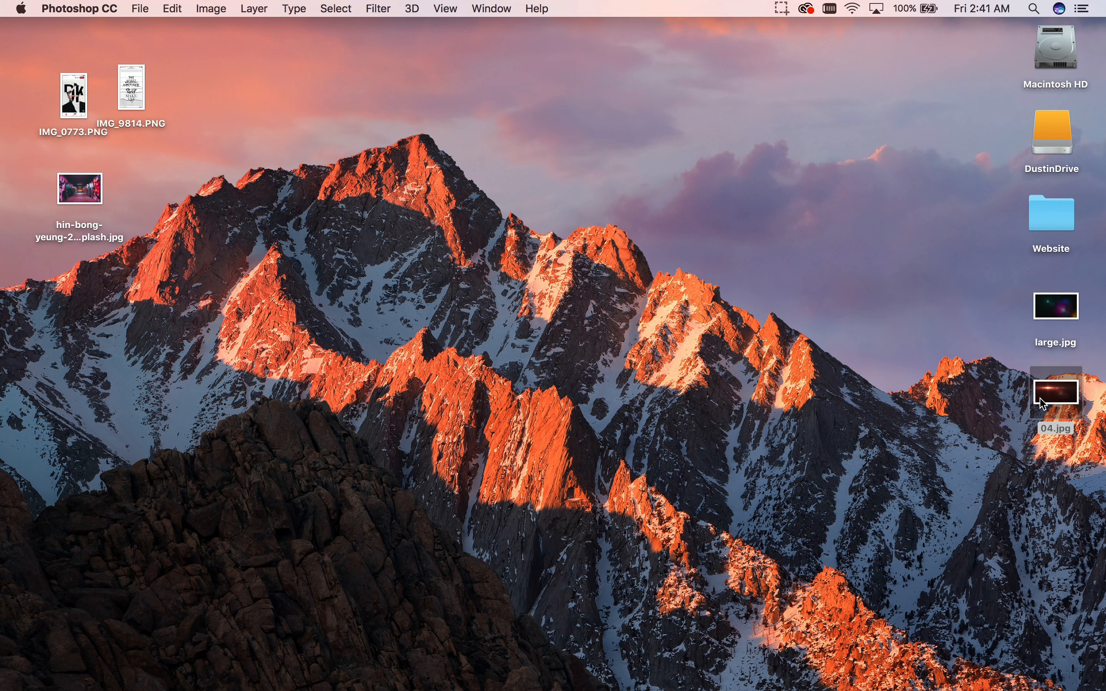
pyautogui.rightClick(1043, 405)
pyautogui.moveTo(929, 380)
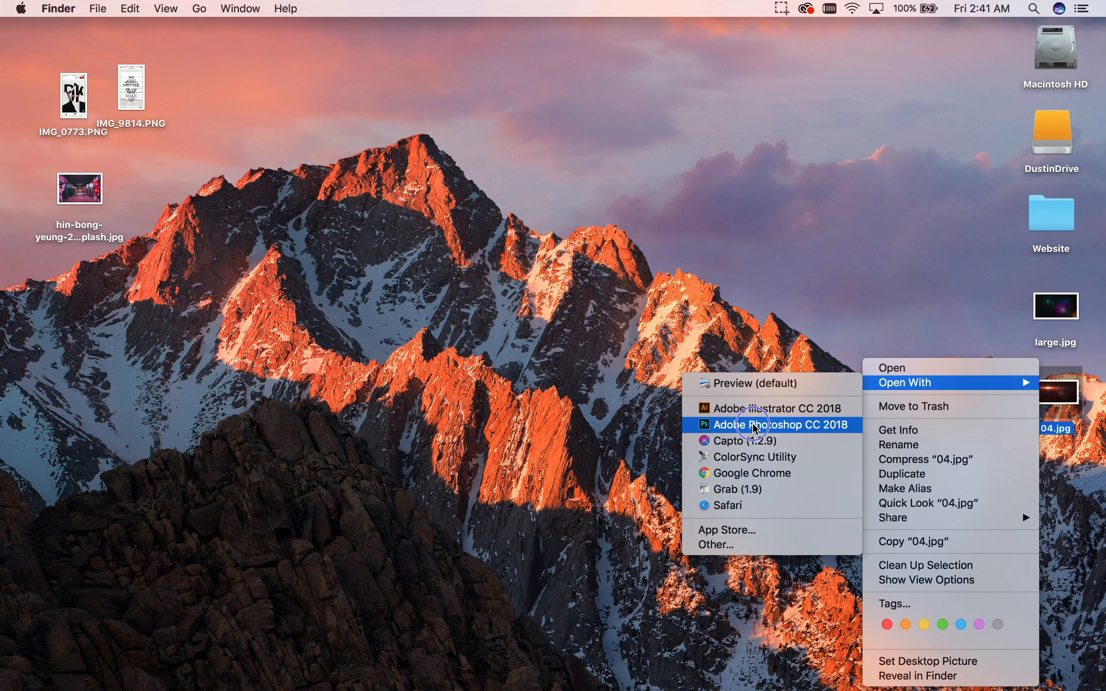
pyautogui.click(765, 424)
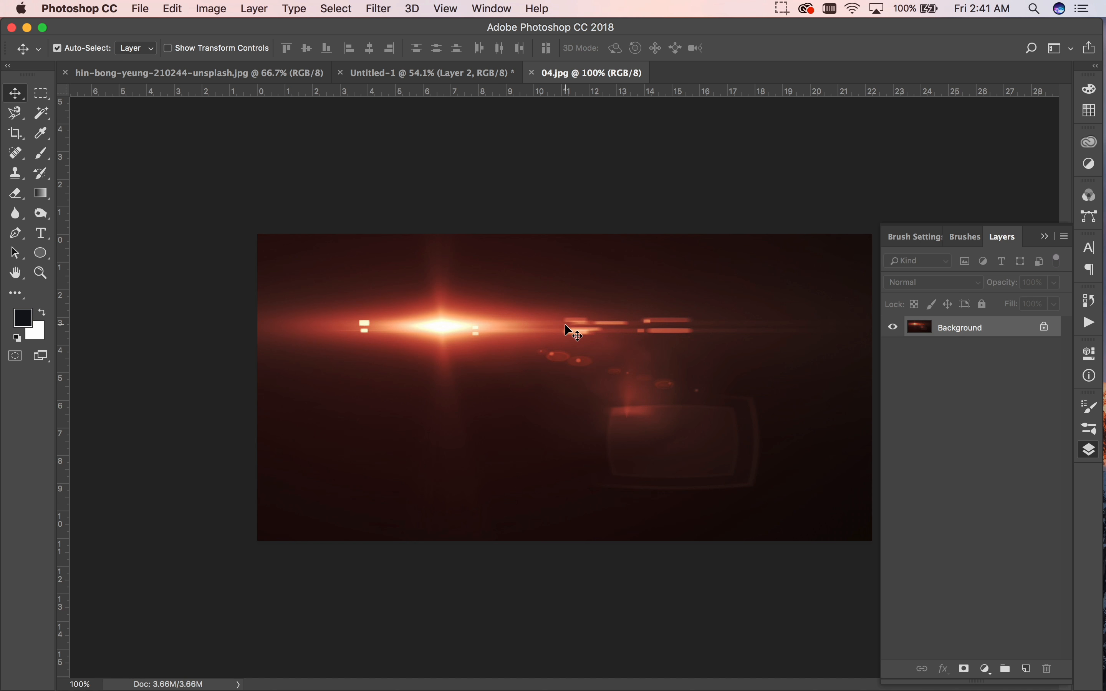
# Bring the red flare into Untitled-1, set its blend mode to Lighten and align its bright point with the ceiling light.
pyautogui.moveTo(454, 326); pyautogui.dragTo(578, 295)
pyautogui.click(919, 289)
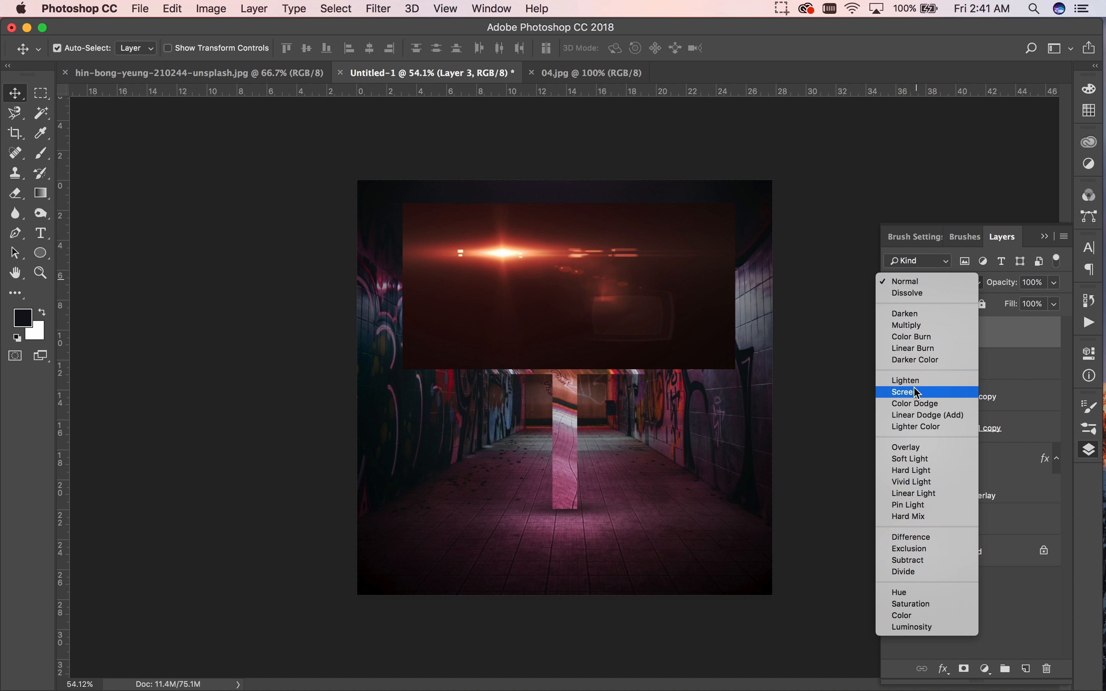
pyautogui.click(916, 382)
pyautogui.moveTo(508, 253); pyautogui.dragTo(559, 283)
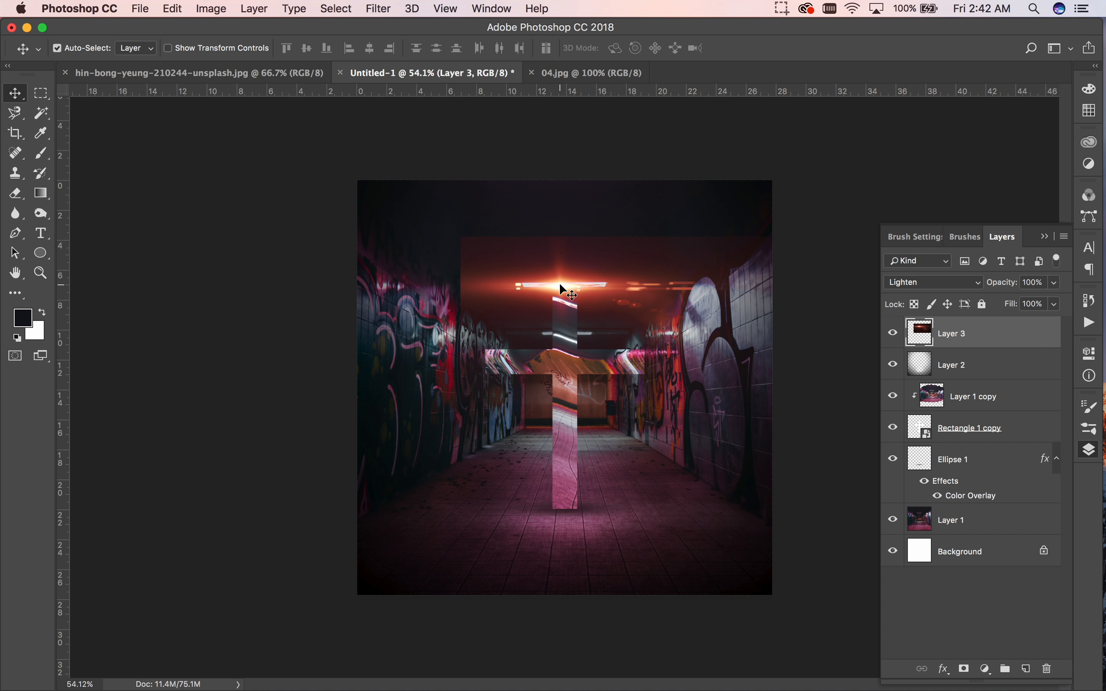
# Enlarge the red flare to about 238%, rotate it 90° clockwise and position it so its glow enters from the canvas's right edge.
pyautogui.hotkey('ctrl', 't')
pyautogui.moveTo(791, 235); pyautogui.dragTo(1077, 169)
pyautogui.moveTo(464, 403); pyautogui.dragTo(230, 485)
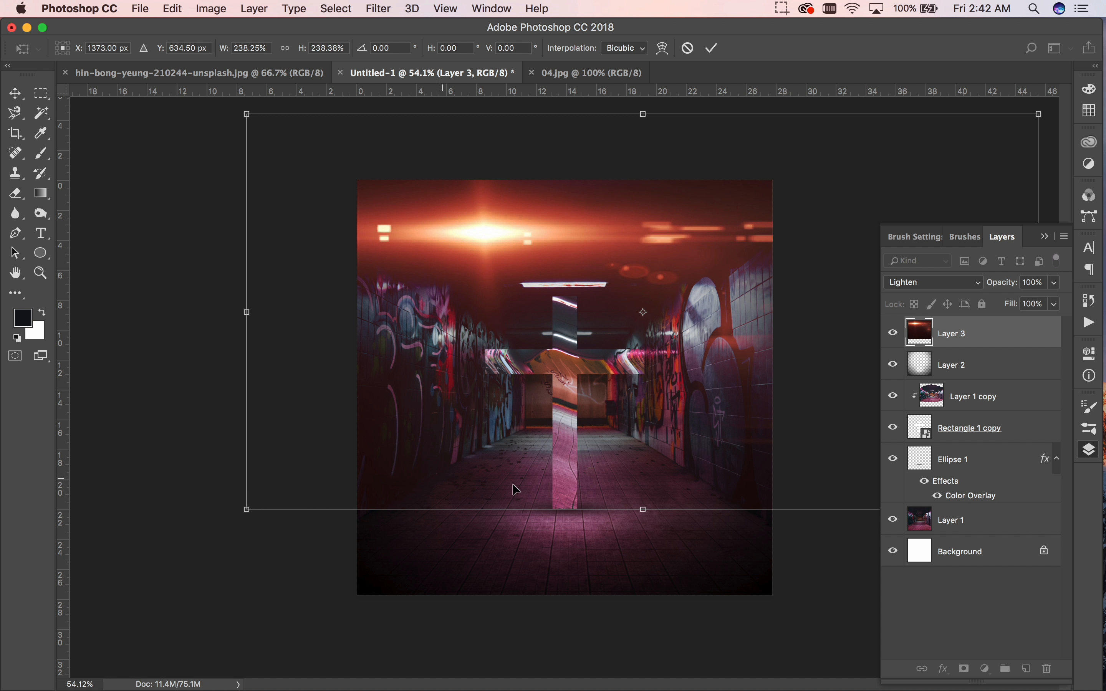
pyautogui.moveTo(681, 427); pyautogui.dragTo(666, 350)
pyautogui.moveTo(1042, 171); pyautogui.dragTo(774, 525)
pyautogui.press('Return')
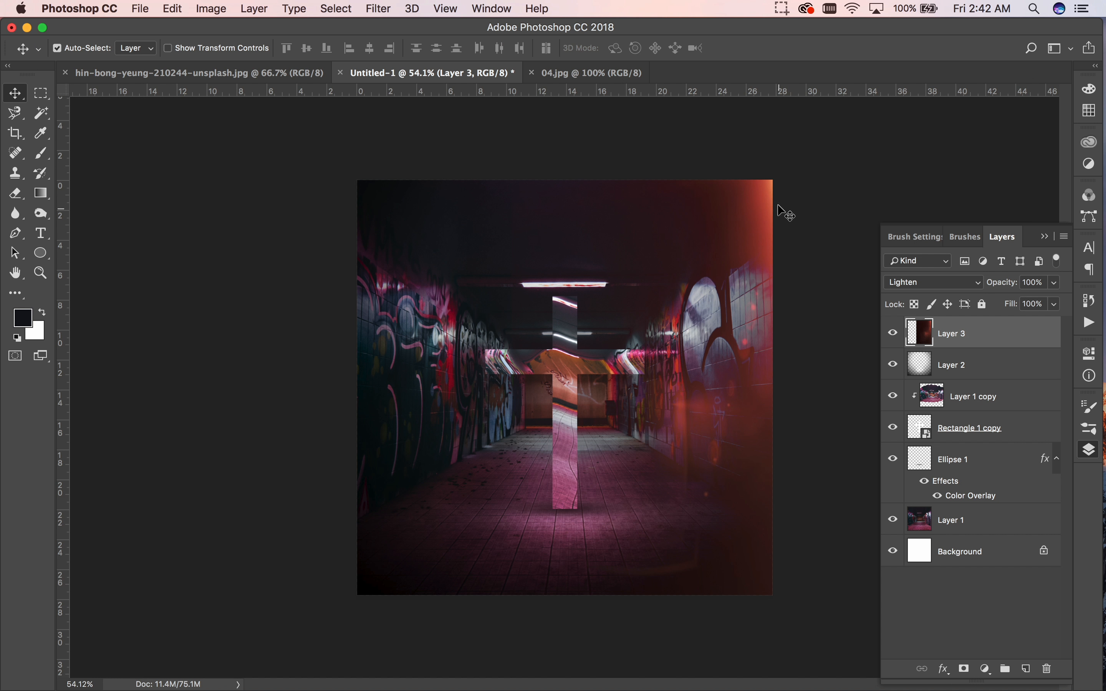
# Duplicate the red flare, rotate the copy -90° to horizontal and shrink it over the tunnel's ceiling light.
pyautogui.moveTo(767, 192); pyautogui.dragTo(549, 377)
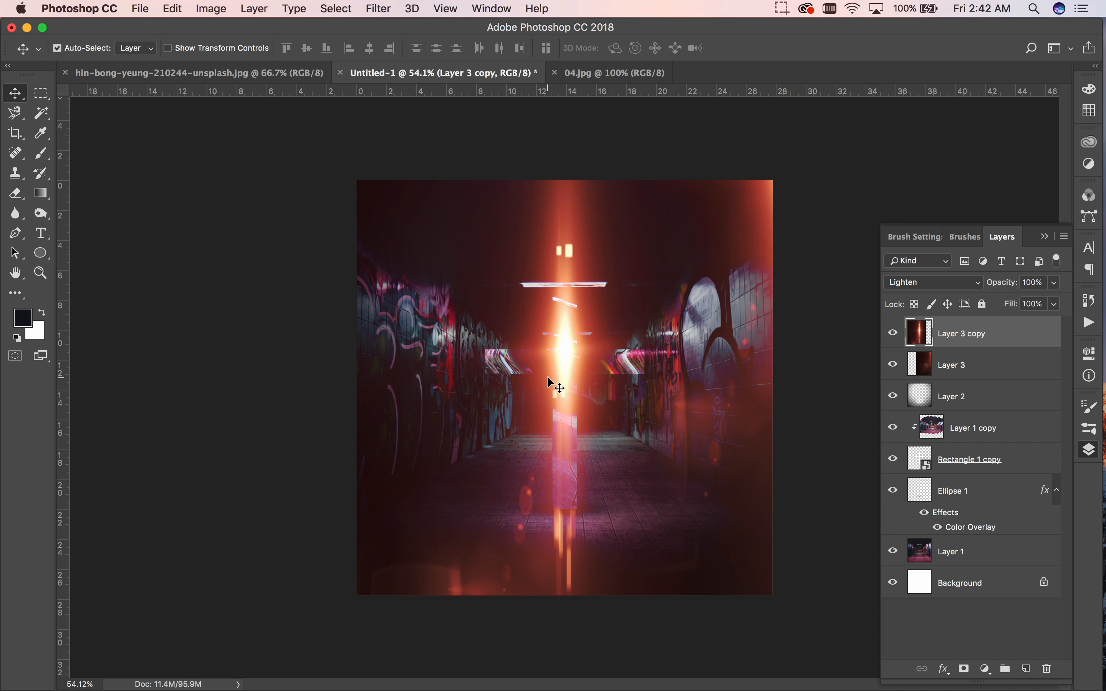
pyautogui.hotkey('ctrl', 't')
pyautogui.moveTo(753, 286); pyautogui.dragTo(393, 375)
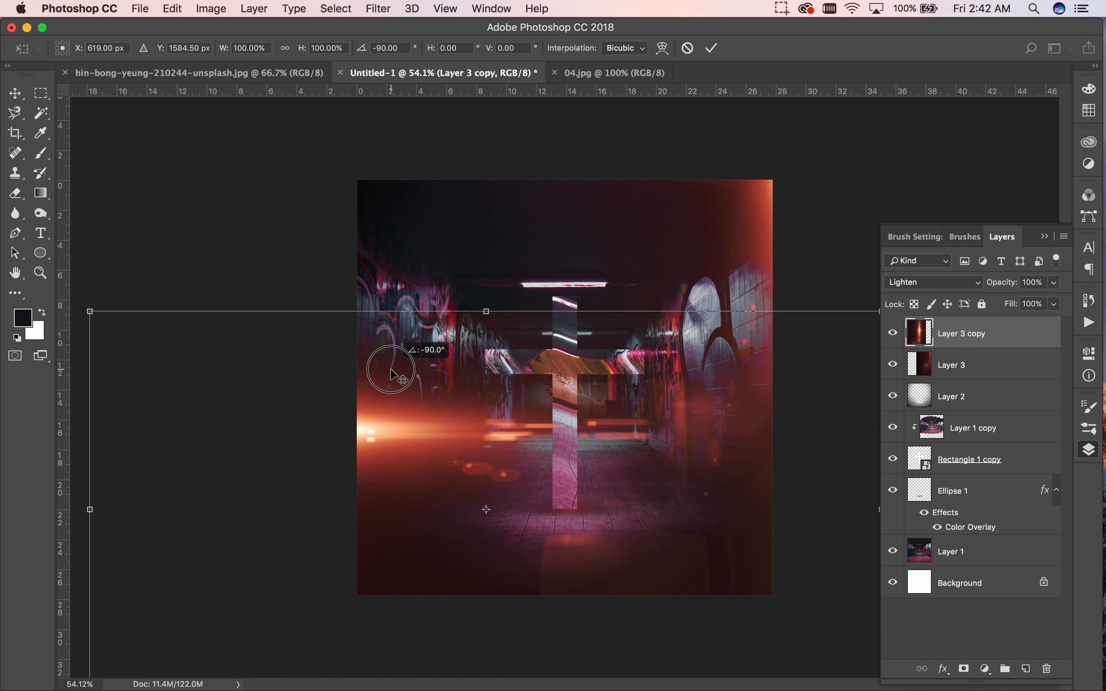
pyautogui.moveTo(387, 452); pyautogui.dragTo(494, 215)
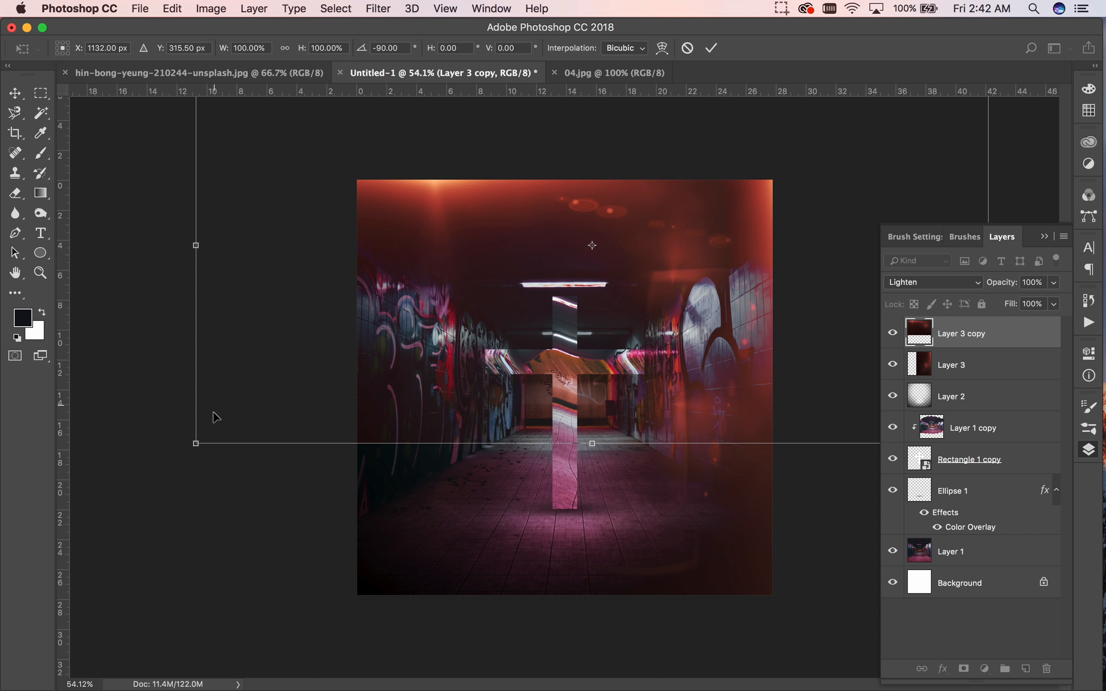
pyautogui.moveTo(197, 444); pyautogui.dragTo(450, 427)
pyautogui.moveTo(853, 234); pyautogui.dragTo(680, 309)
pyautogui.press('Return')
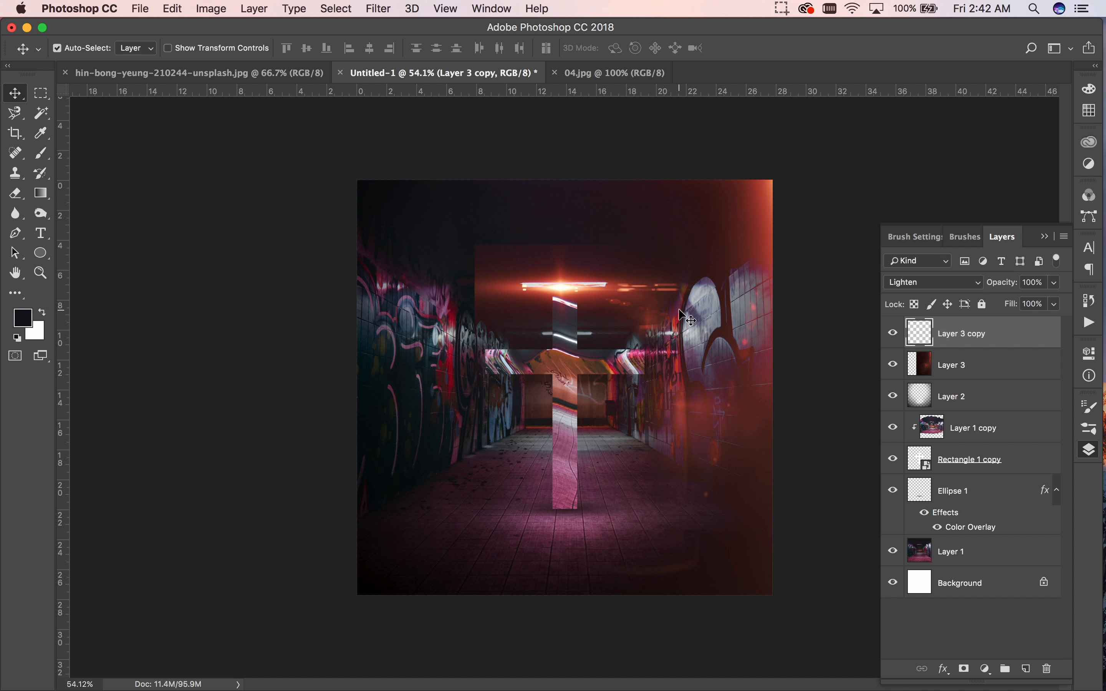
# Scale the horizontal flare copy down to about 67% and centre it over the tunnel's ceiling light.
pyautogui.press('super+t')
pyautogui.moveTo(760, 388); pyautogui.dragTo(659, 332)
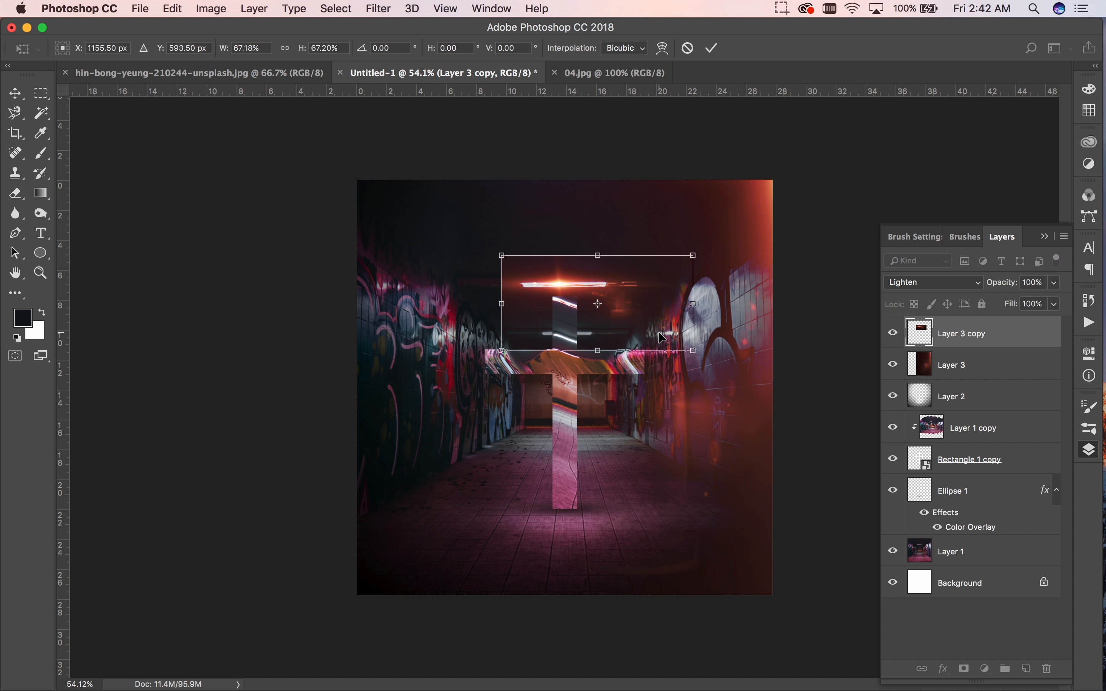
pyautogui.press('Return')
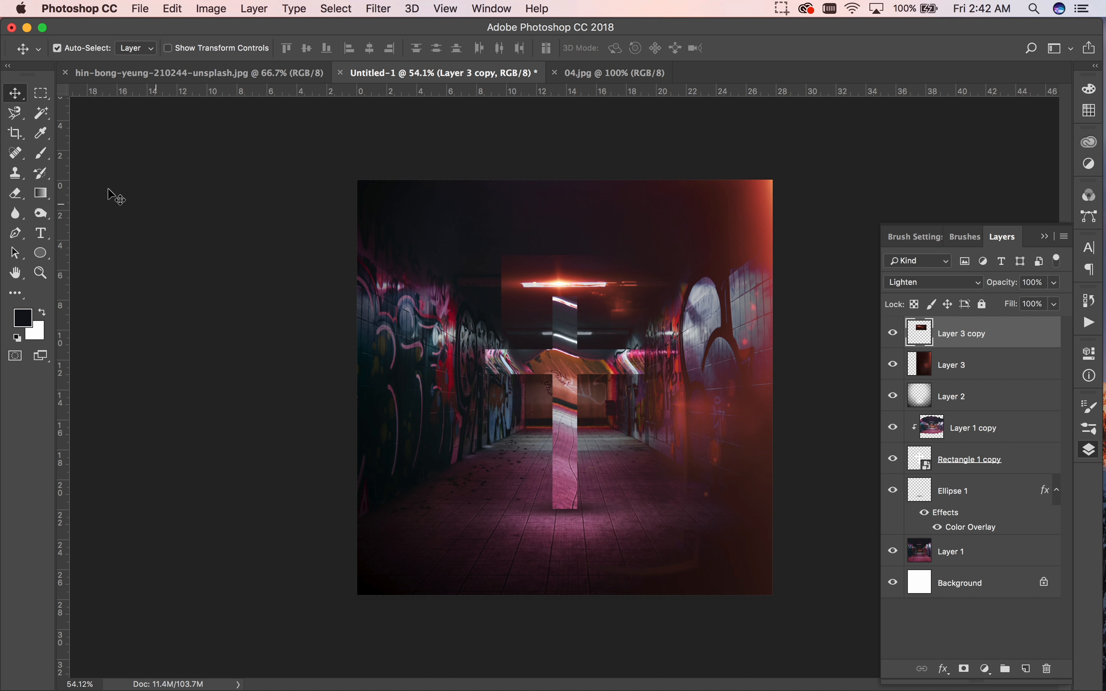
# With a soft 428 px eraser at 54% opacity, erase the small flare's hard edges and the large flare's excess glow over the wall and floor.
pyautogui.click(23, 200)
pyautogui.moveTo(472, 205)
pyautogui.mouseDown()
pyautogui.moveTo(580, 232)
pyautogui.moveTo(472, 234)
pyautogui.moveTo(563, 210)
pyautogui.mouseUp()
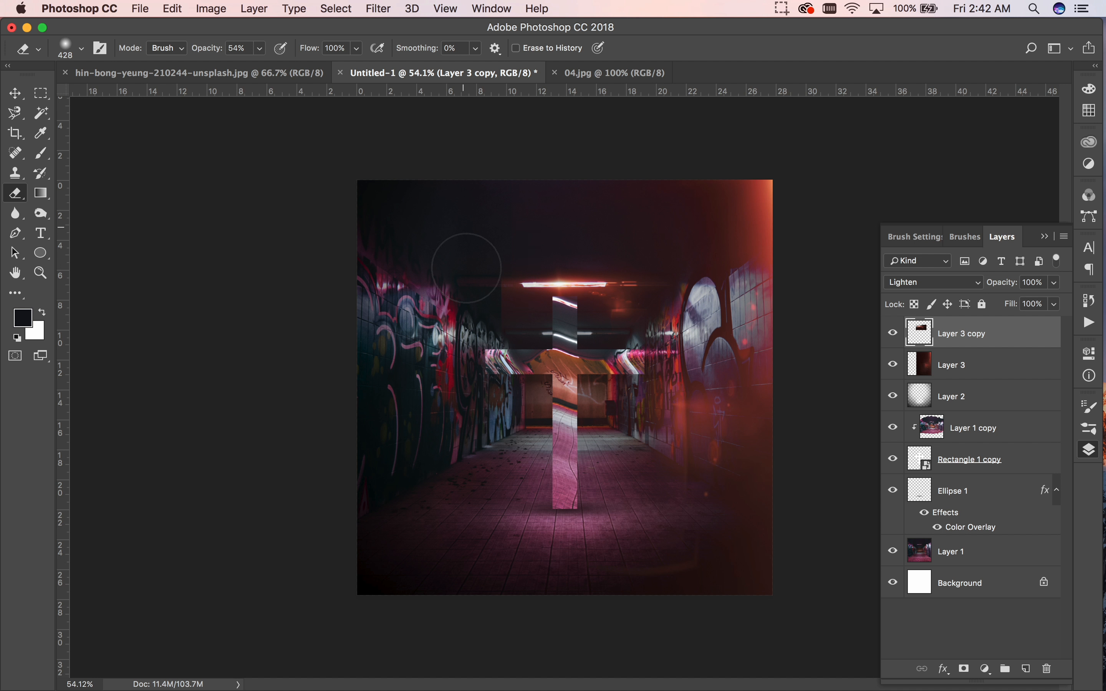
pyautogui.moveTo(498, 339)
pyautogui.mouseDown()
pyautogui.moveTo(637, 351)
pyautogui.moveTo(513, 352)
pyautogui.moveTo(492, 321)
pyautogui.moveTo(472, 233)
pyautogui.moveTo(524, 200)
pyautogui.moveTo(497, 229)
pyautogui.moveTo(484, 337)
pyautogui.moveTo(501, 306)
pyautogui.moveTo(492, 408)
pyautogui.moveTo(571, 107)
pyautogui.moveTo(507, 193)
pyautogui.moveTo(537, 176)
pyautogui.moveTo(532, 355)
pyautogui.moveTo(627, 388)
pyautogui.moveTo(581, 425)
pyautogui.moveTo(745, 603)
pyautogui.mouseUp()
pyautogui.click(987, 361)
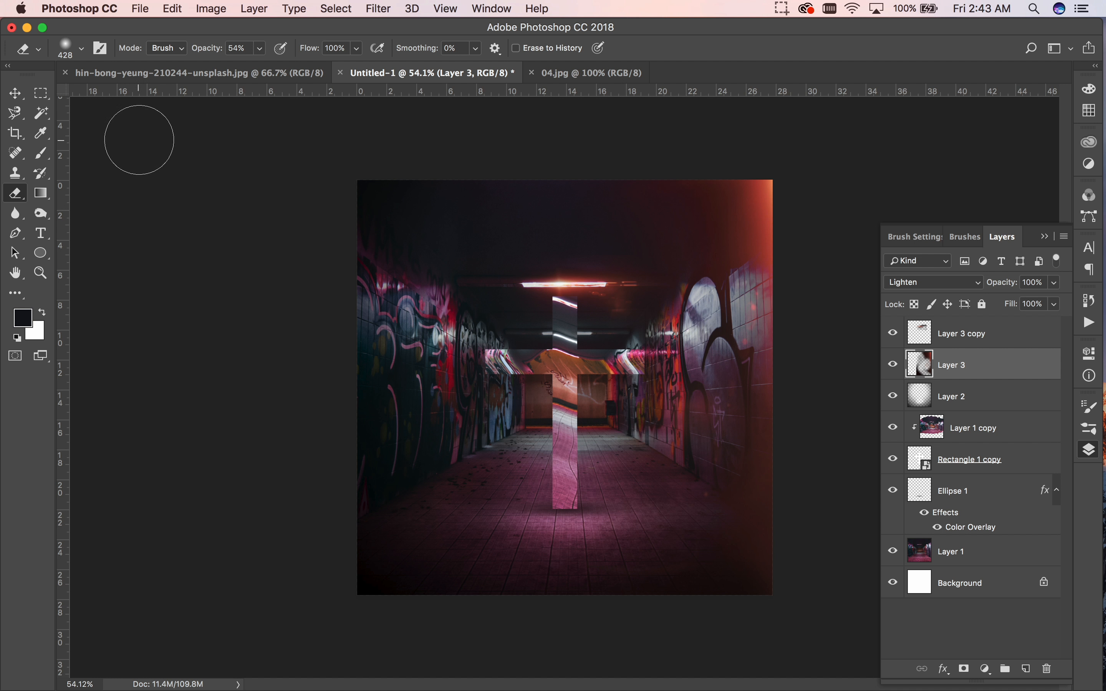
pyautogui.press('v')
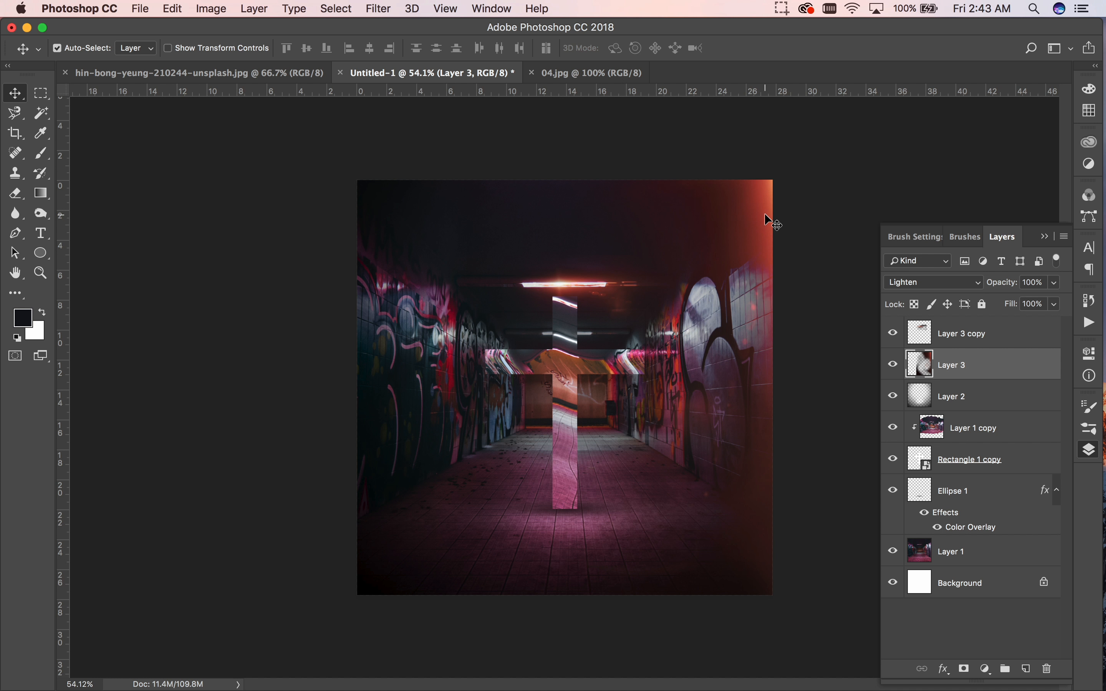
pyautogui.click(895, 365)
pyautogui.click(895, 365)
# Recolour the large flare on Layer 3 to magenta with Hue/Saturation, shifting its hue to about -37.
pyautogui.click(212, 9)
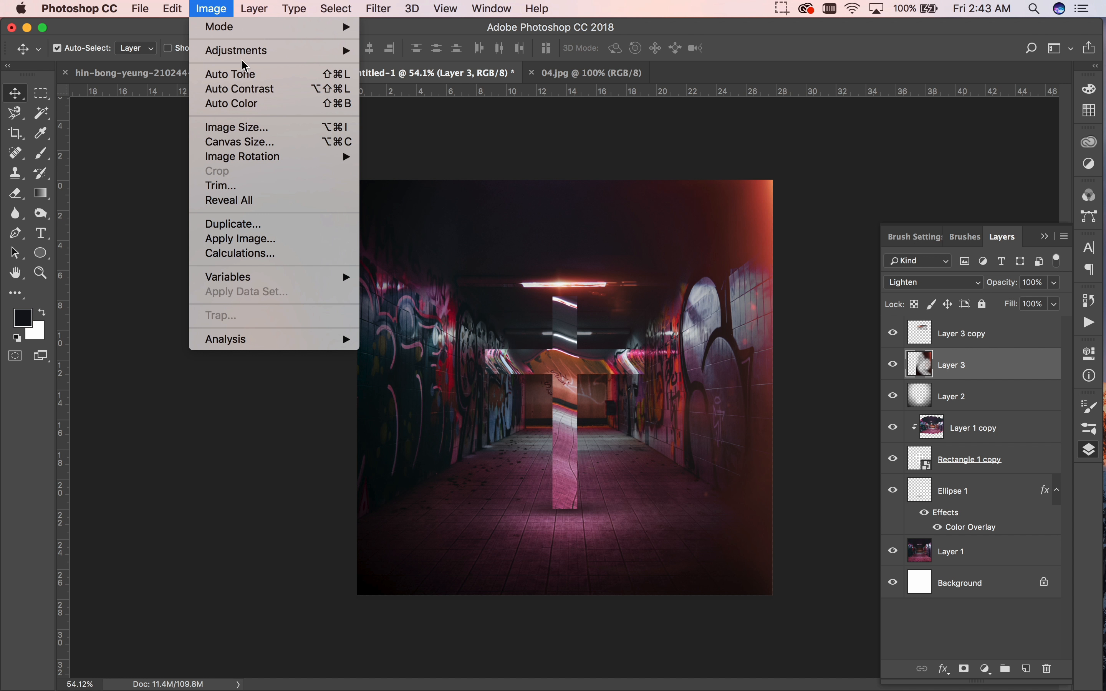
pyautogui.moveTo(246, 55)
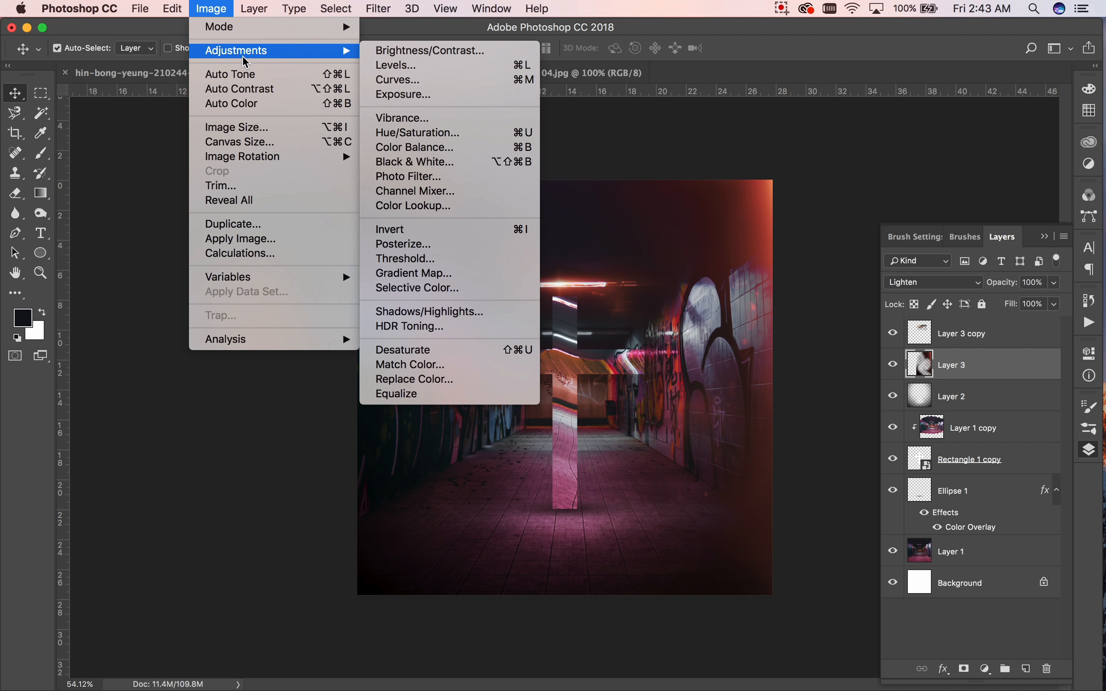
pyautogui.click(399, 137)
pyautogui.moveTo(819, 156); pyautogui.dragTo(989, 158)
pyautogui.moveTo(956, 257); pyautogui.dragTo(929, 261)
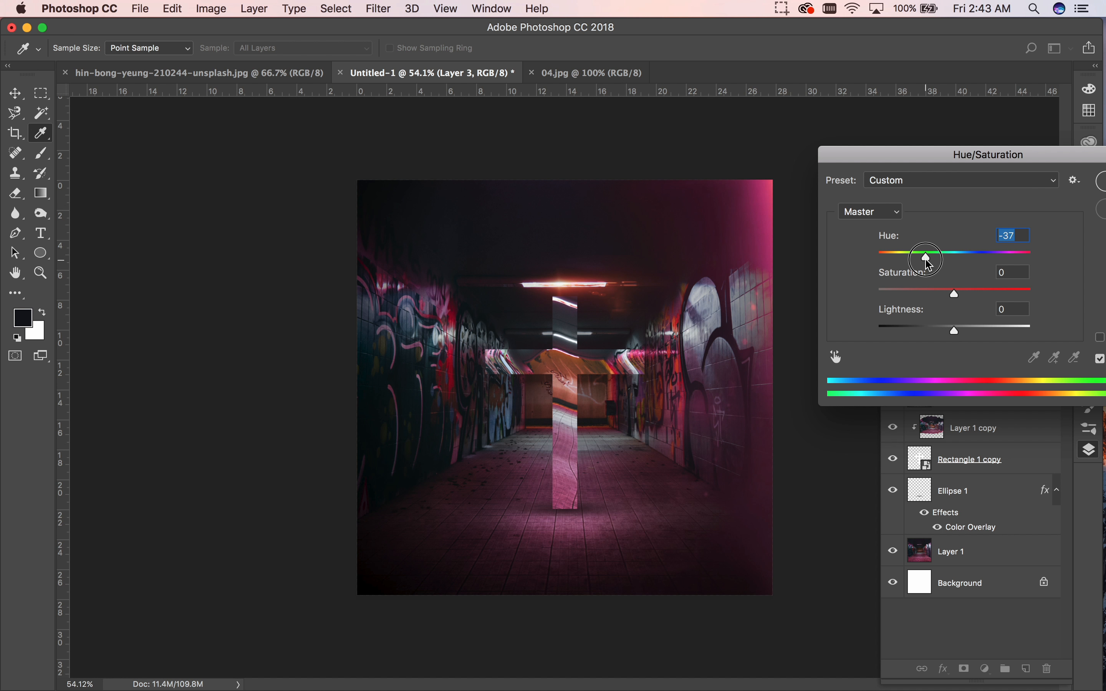
pyautogui.moveTo(927, 265); pyautogui.dragTo(923, 265)
pyautogui.moveTo(1018, 163); pyautogui.dragTo(848, 190)
pyautogui.click(957, 208)
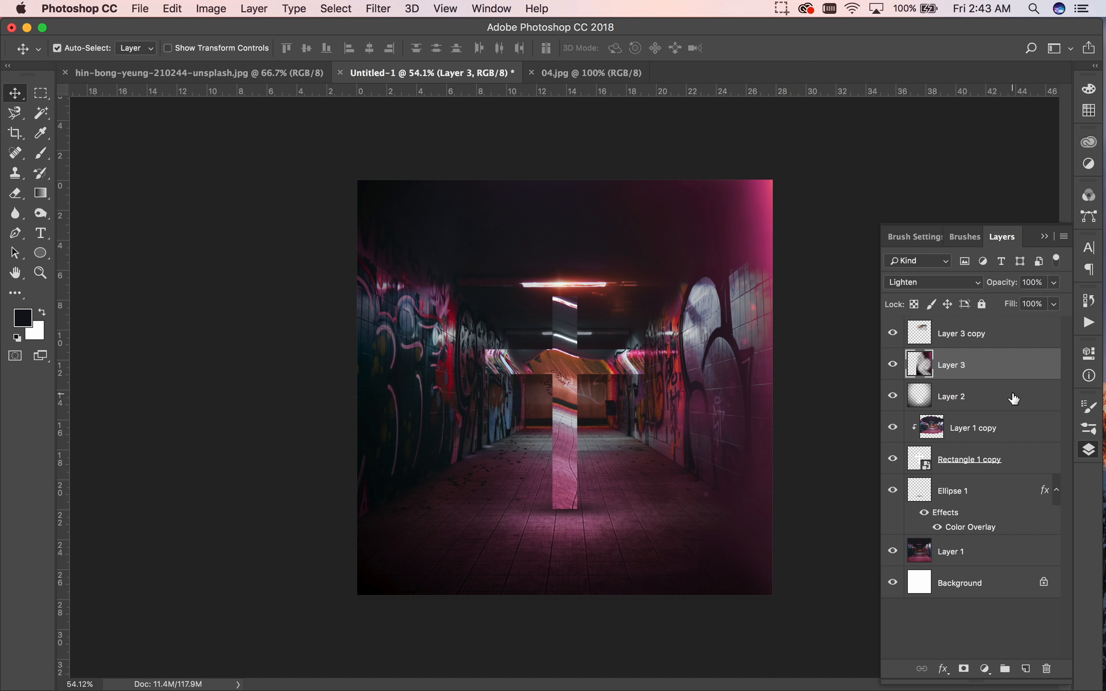
# Recolour the ceiling light's flare on Layer 3 copy to pink with Hue/Saturation, shifting its hue to about -33.
pyautogui.click(1000, 337)
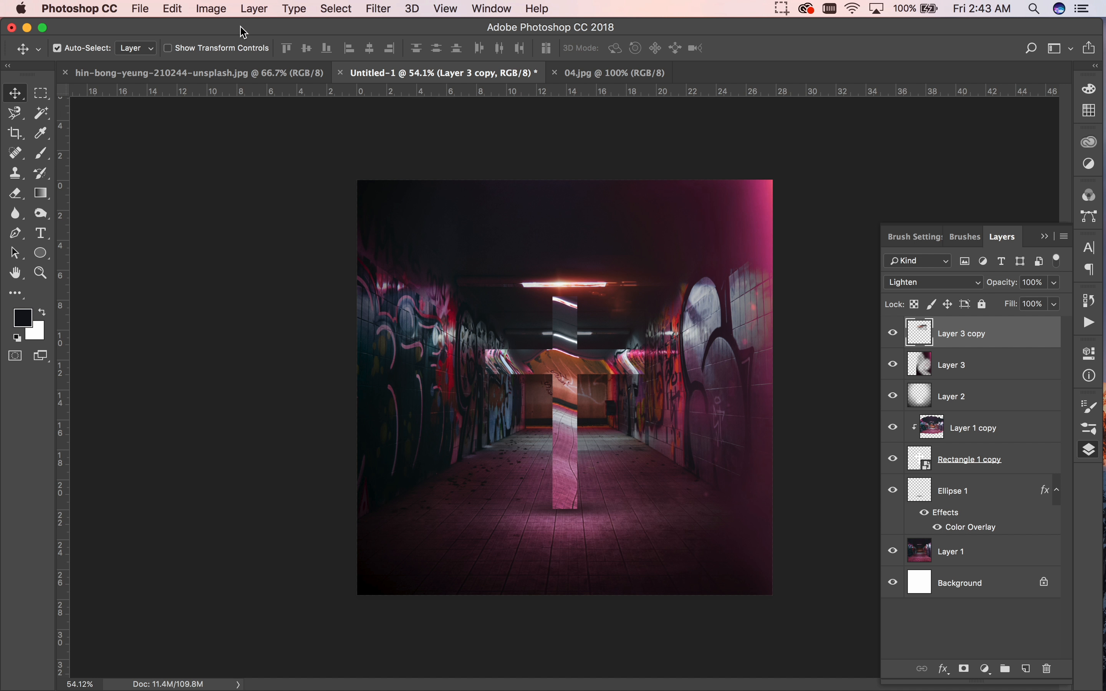
pyautogui.click(212, 8)
pyautogui.moveTo(247, 47)
pyautogui.click(414, 133)
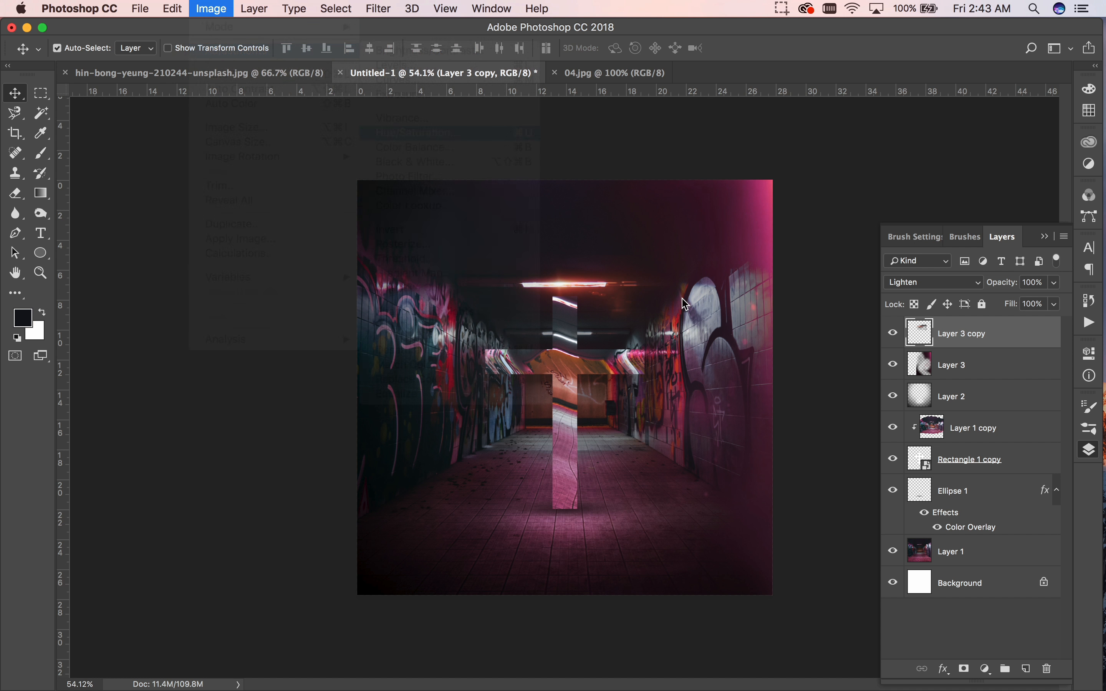
pyautogui.moveTo(784, 286); pyautogui.dragTo(762, 286)
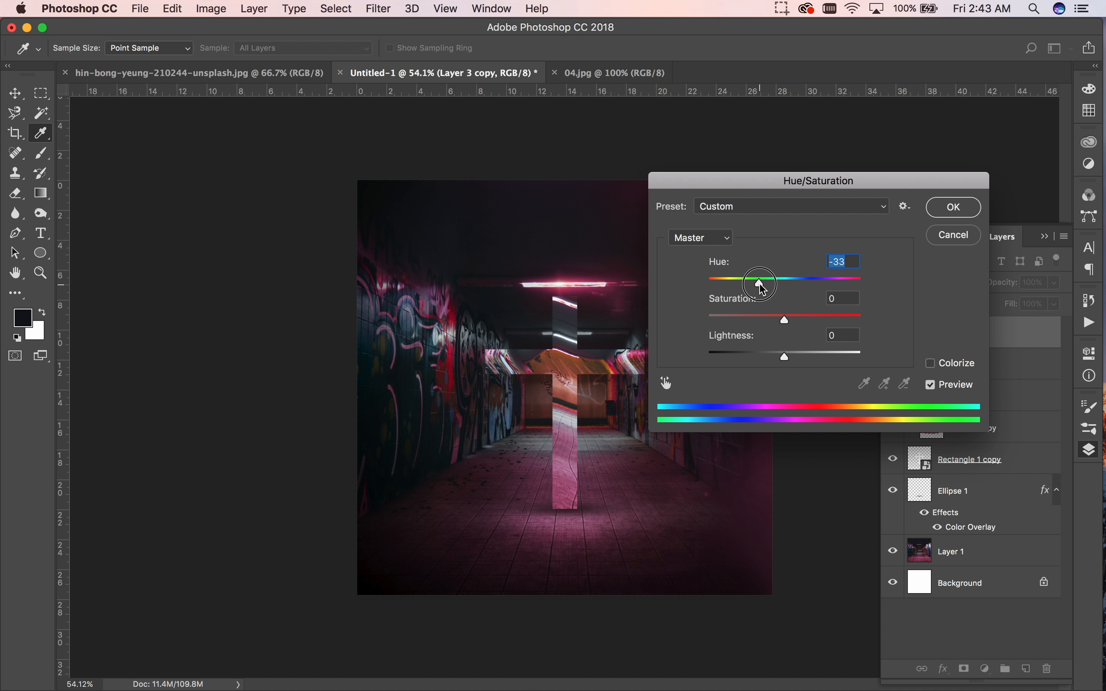
pyautogui.click(946, 209)
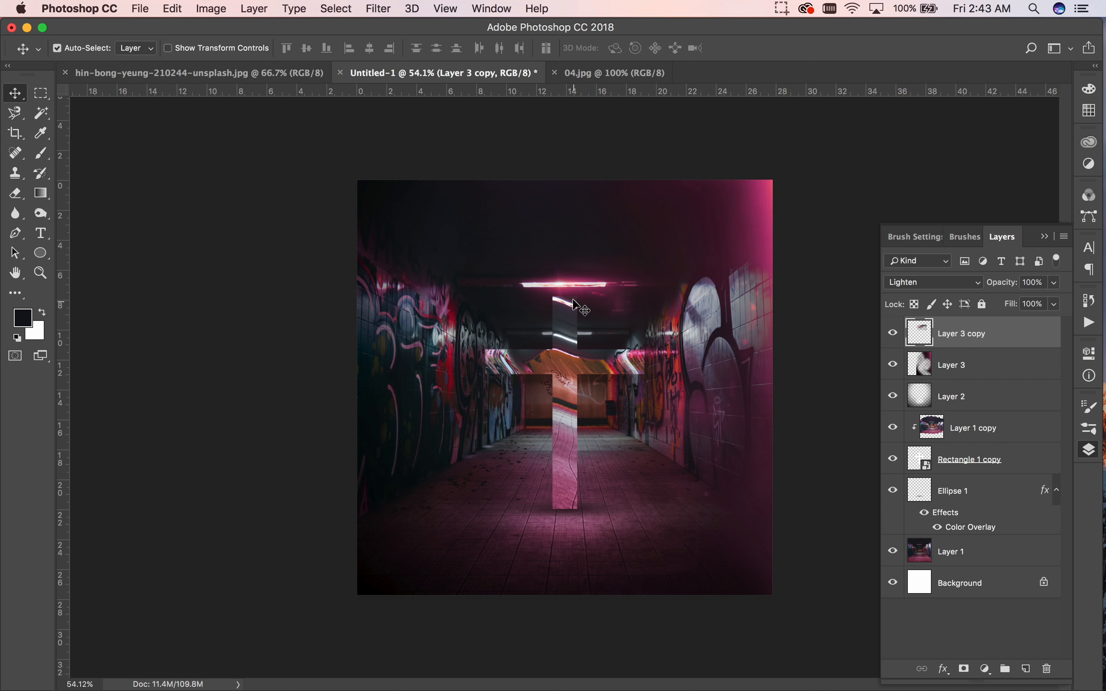
# Duplicate the pink ceiling flare, rotate the copy to vertical and place it on the right edge of the cross's lower stem.
pyautogui.moveTo(561, 289); pyautogui.dragTo(577, 438)
pyautogui.press('super+t')
pyautogui.moveTo(715, 405); pyautogui.dragTo(678, 522)
pyautogui.moveTo(736, 415); pyautogui.dragTo(587, 486)
pyautogui.press('Return')
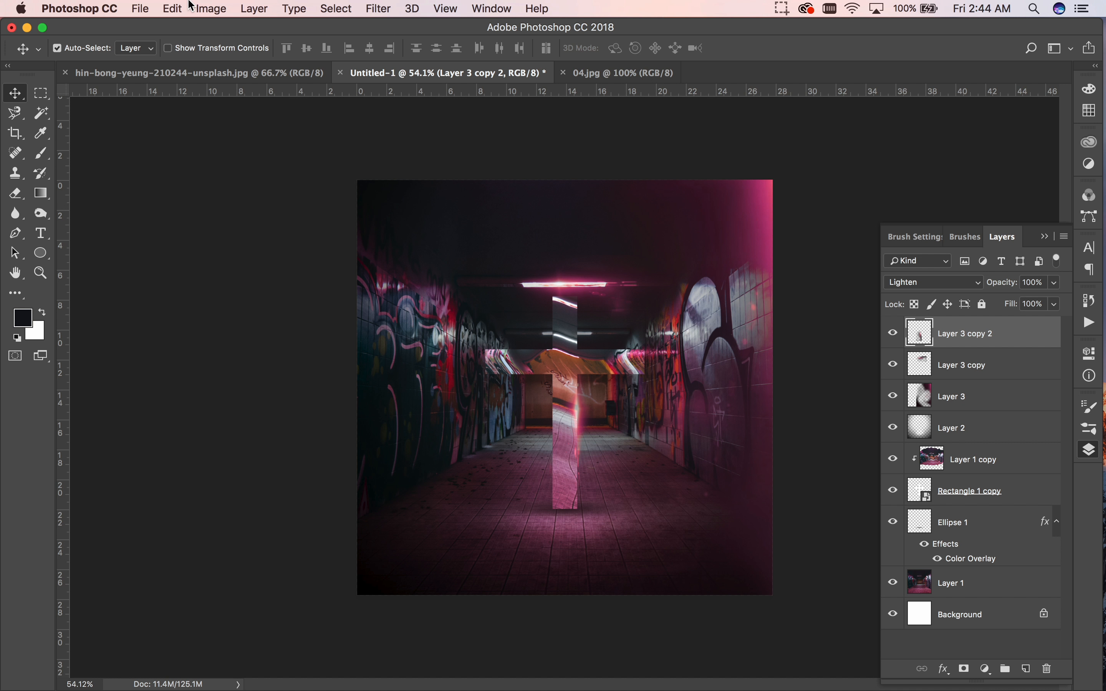
pyautogui.click(211, 8)
pyautogui.moveTo(274, 51)
pyautogui.click(403, 69)
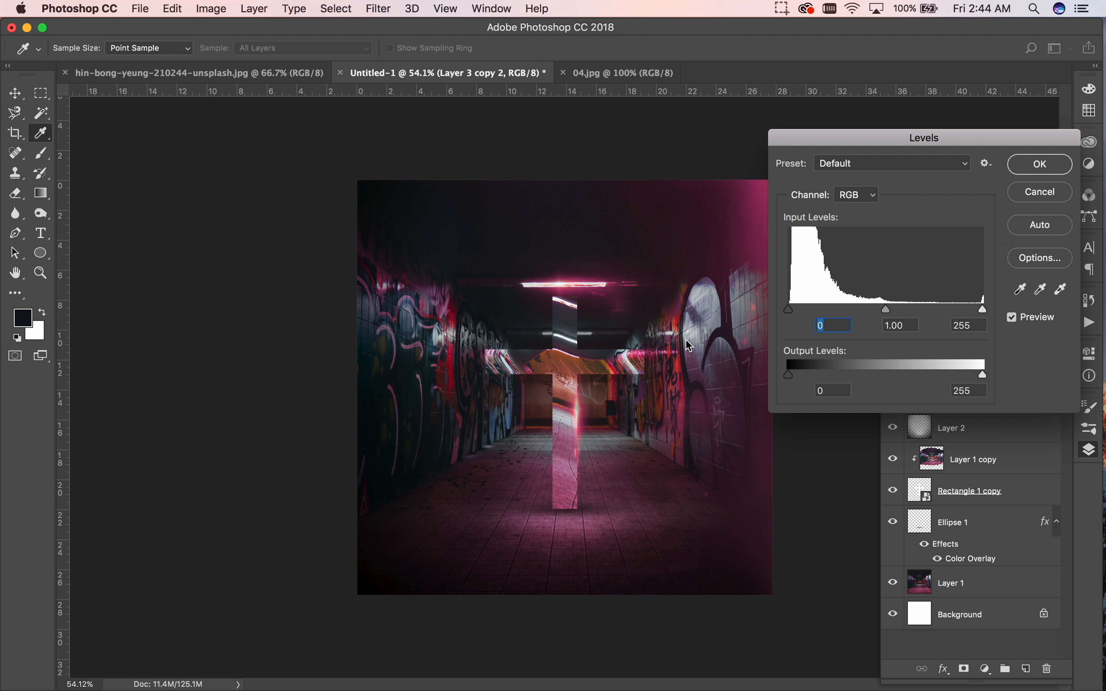
pyautogui.moveTo(887, 310)
pyautogui.mouseDown()
pyautogui.moveTo(940, 308)
pyautogui.moveTo(831, 307)
pyautogui.moveTo(867, 311)
pyautogui.mouseUp()
pyautogui.click(1046, 196)
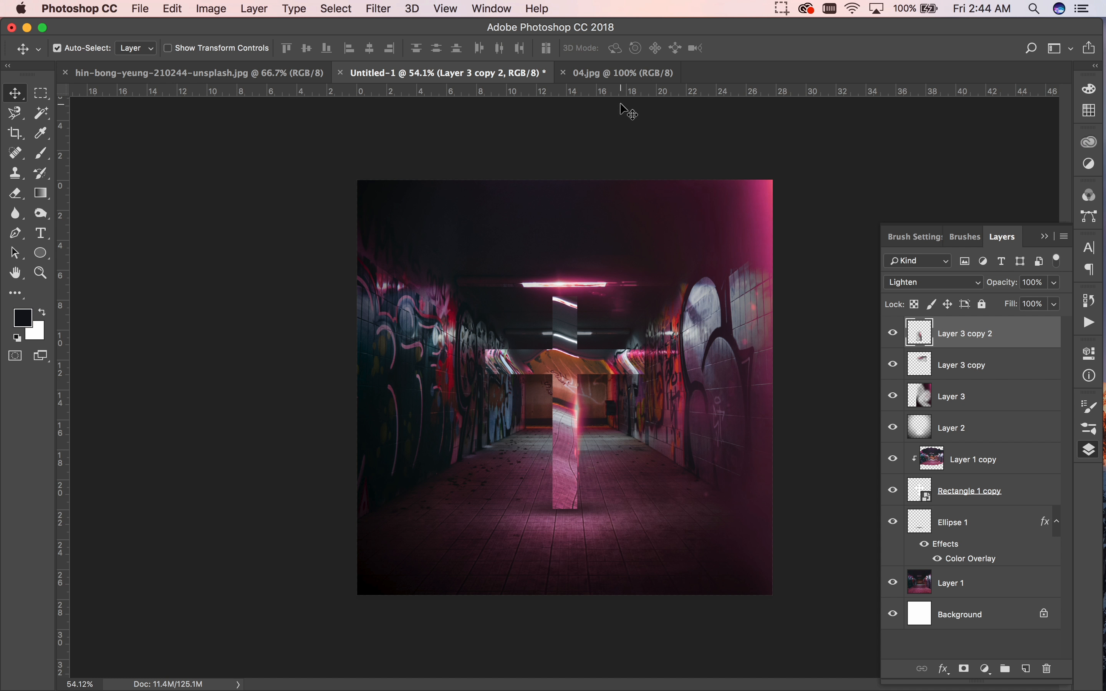
pyautogui.click(213, 10)
pyautogui.moveTo(247, 50)
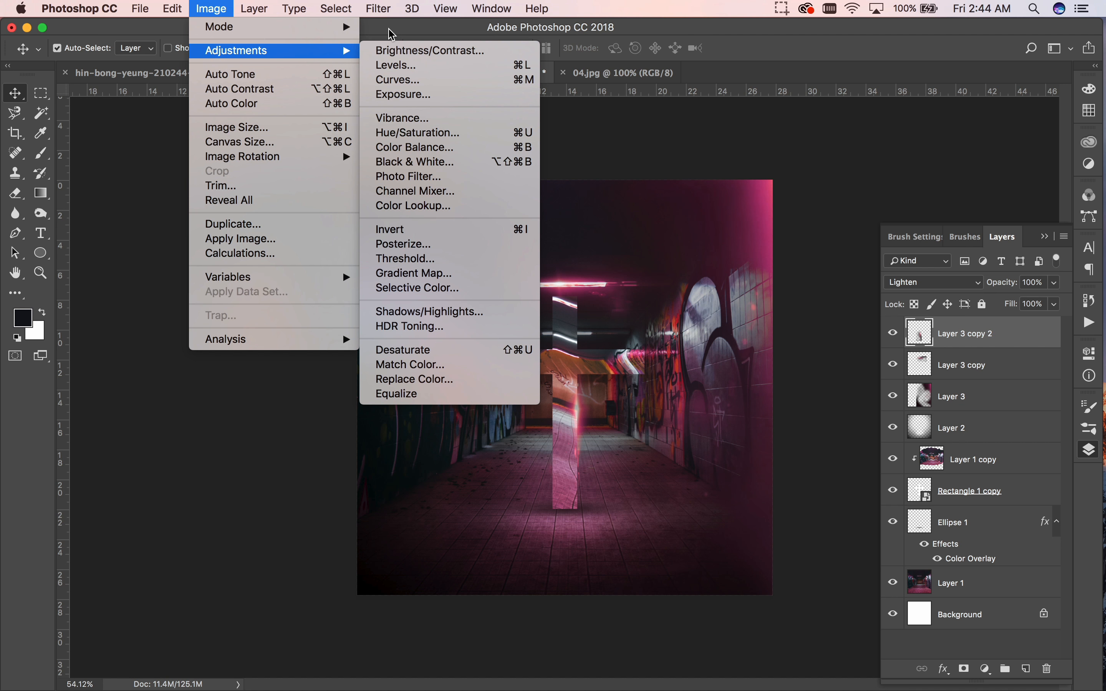
pyautogui.click(1013, 364)
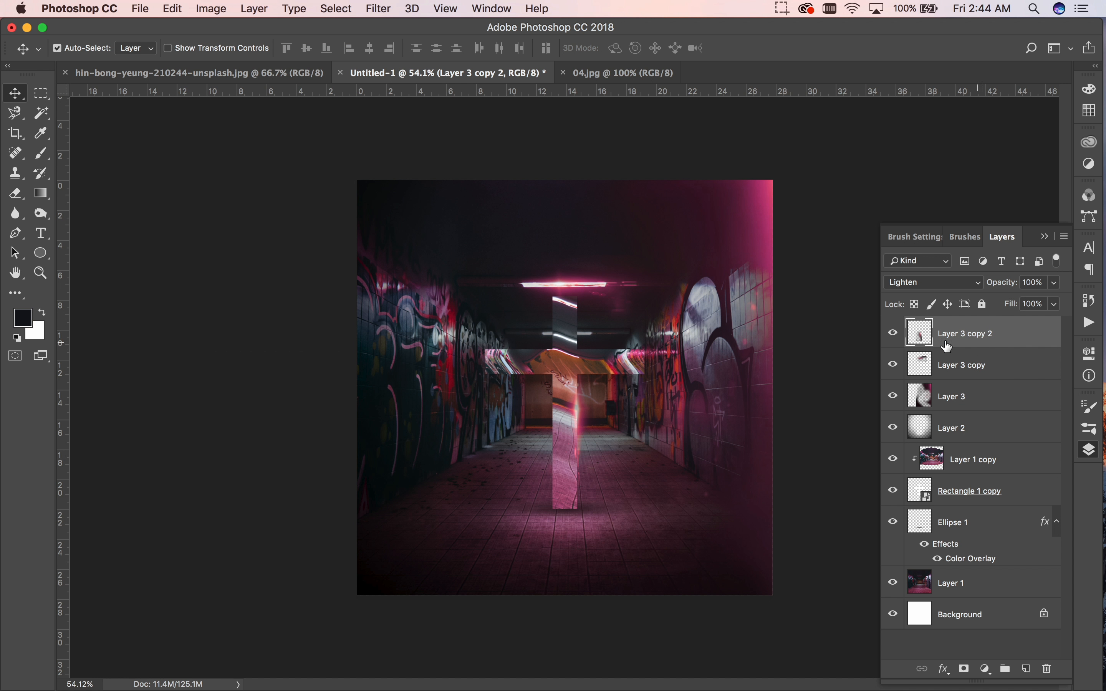
# Brighten the vertical flare on Layer 3 copy 2 with Levels, using input levels 8, 1.53 and 231.
pyautogui.click(891, 332)
pyautogui.click(892, 333)
pyautogui.scroll(10, 576, 409)
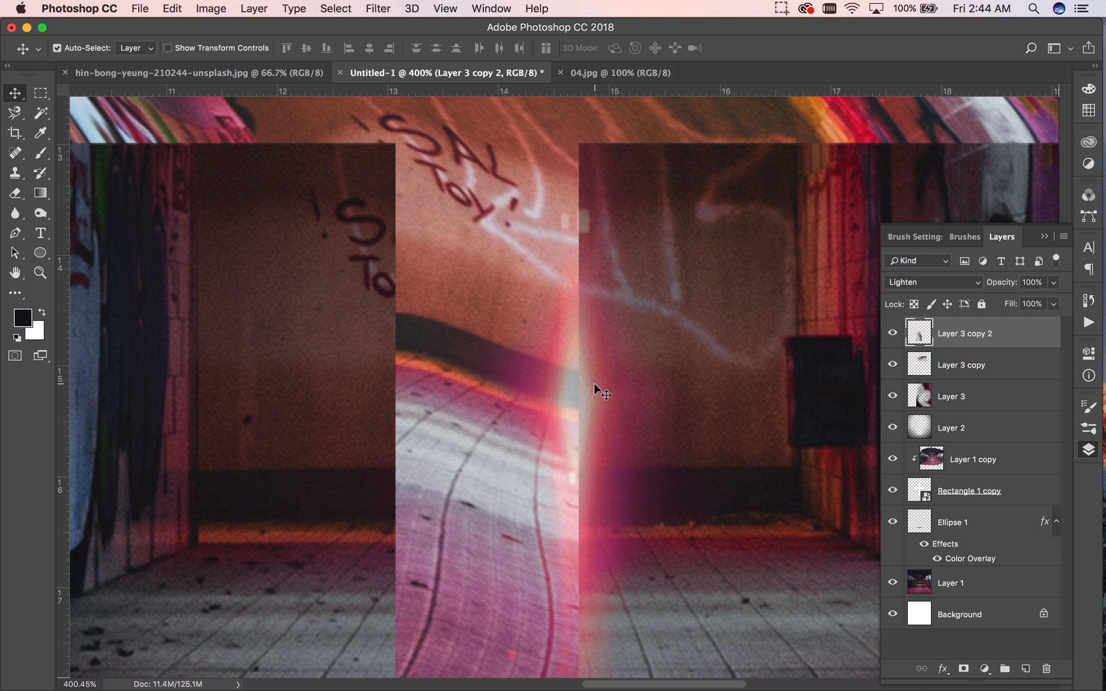
pyautogui.click(212, 8)
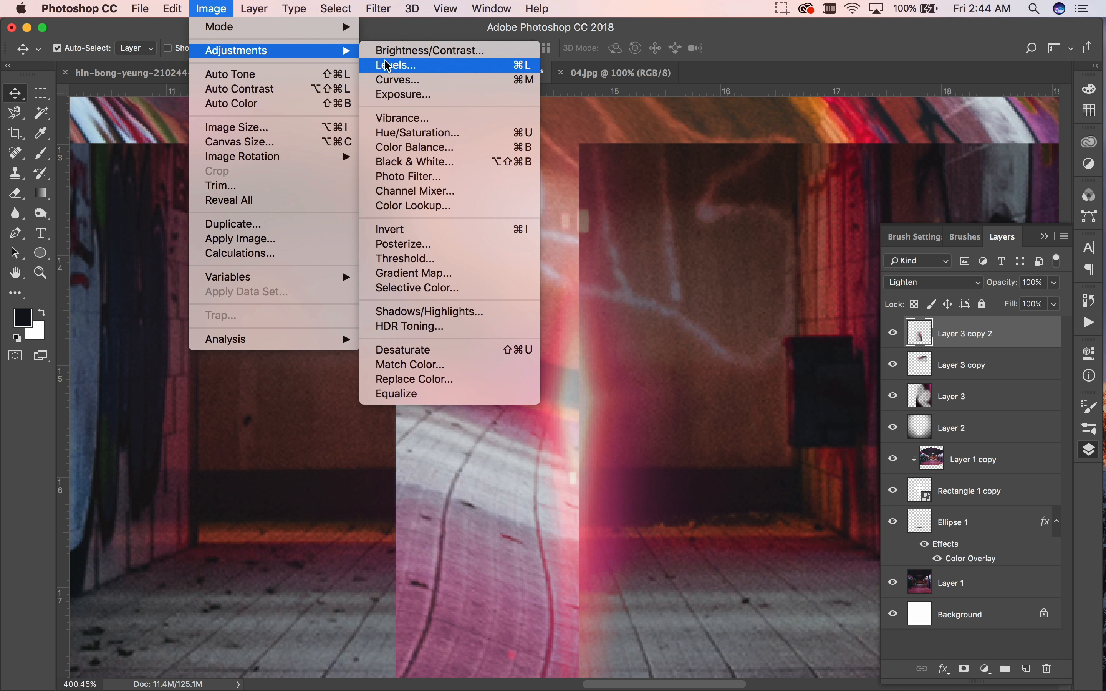
pyautogui.click(733, 300)
pyautogui.moveTo(892, 315); pyautogui.dragTo(803, 313)
pyautogui.moveTo(985, 314); pyautogui.dragTo(968, 314)
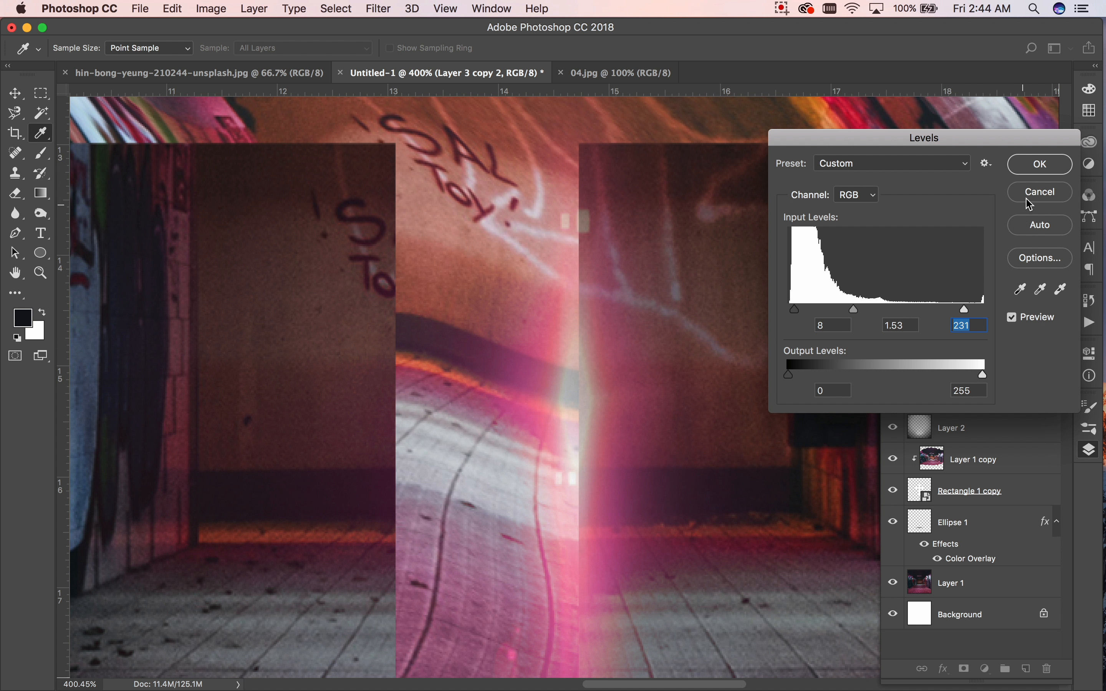
pyautogui.click(1042, 166)
pyautogui.press('v')
pyautogui.scroll(-6, 737, 370)
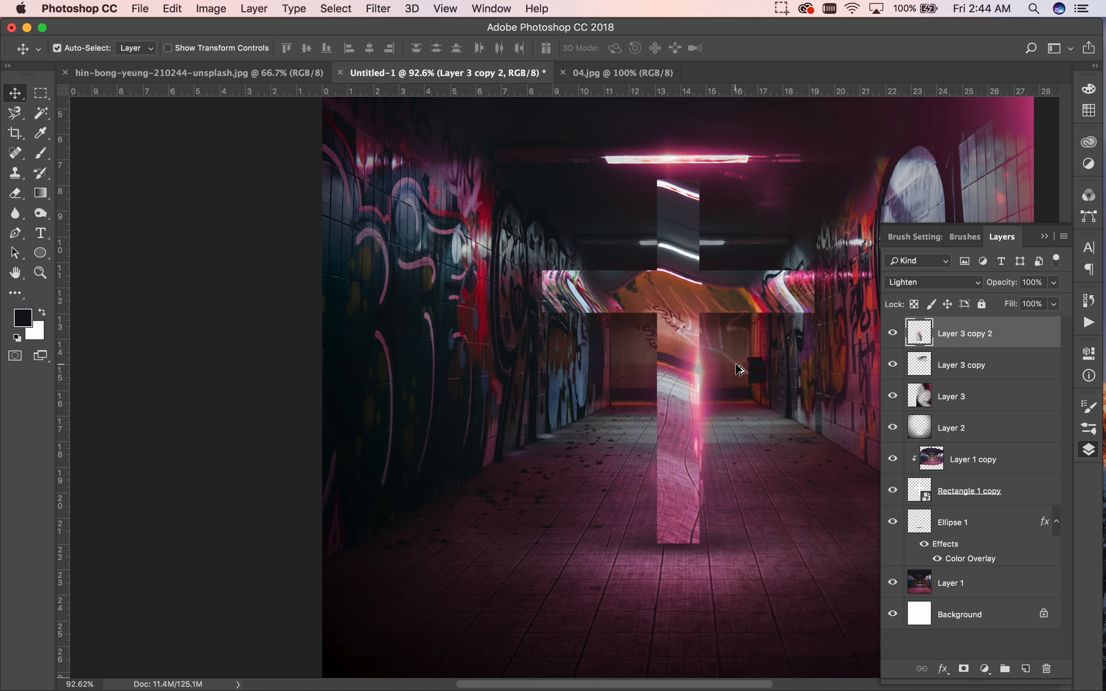
pyautogui.hscroll(5, 740, 369)
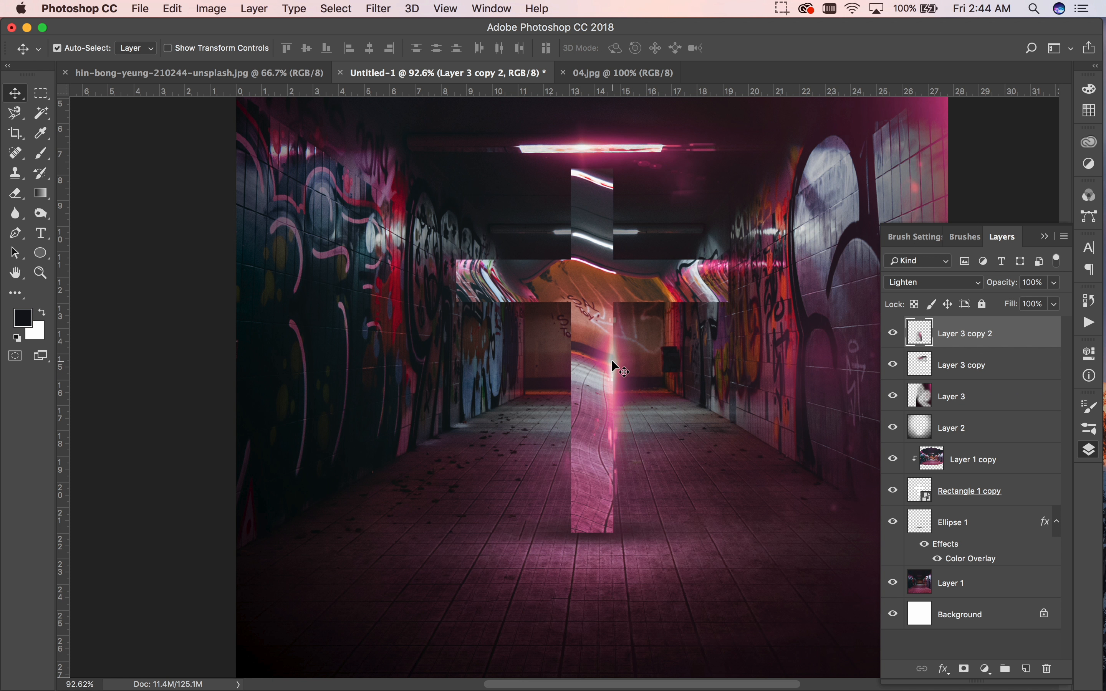
# Shift the vertical flare slightly left onto the cross's edge and compare the image with and without the change.
pyautogui.moveTo(611, 358); pyautogui.dragTo(608, 356)
pyautogui.click(895, 334)
pyautogui.click(895, 334)
pyautogui.press('super+z')
pyautogui.press('super+z')
pyautogui.press('super+z')
pyautogui.press('super+z')
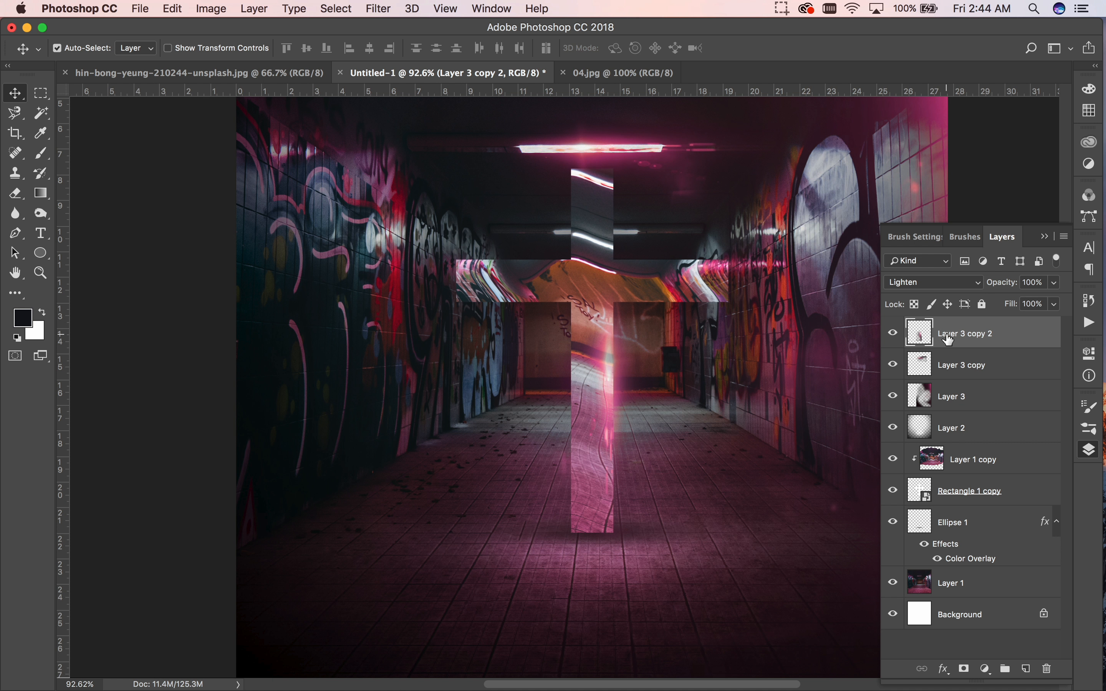
# Nudge the vertical flare up and back down along the cross's stem to try different heights.
pyautogui.hotkey('shift', 'Up')
pyautogui.hotkey('shift', 'Up')
pyautogui.hotkey('shift', 'Up')
pyautogui.hotkey('shift', 'Up')
pyautogui.hotkey('shift', 'Up')
pyautogui.hotkey('shift', 'Up')
pyautogui.hotkey('shift', 'Up')
pyautogui.hotkey('shift', 'Up')
pyautogui.hotkey('shift', 'Up')
pyautogui.hotkey('shift', 'Up')
pyautogui.hotkey('shift', 'Up')
pyautogui.hotkey('shift', 'Up')
pyautogui.hotkey('shift', 'Up')
pyautogui.hotkey('shift', 'Up')
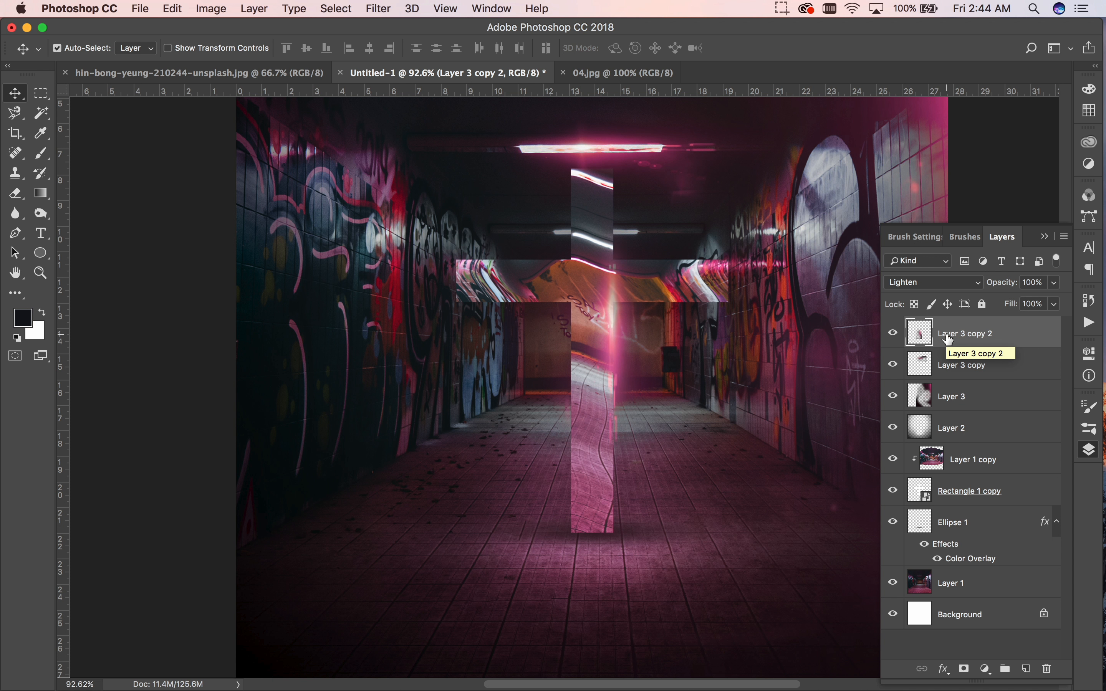
pyautogui.hotkey('shift', 'Down')
pyautogui.hotkey('shift', 'Down')
pyautogui.hotkey('shift', 'Down')
pyautogui.hotkey('shift', 'Down')
pyautogui.hotkey('shift', 'Down')
pyautogui.hotkey('shift', 'Down')
pyautogui.hotkey('shift', 'Down')
pyautogui.hotkey('shift', 'Down')
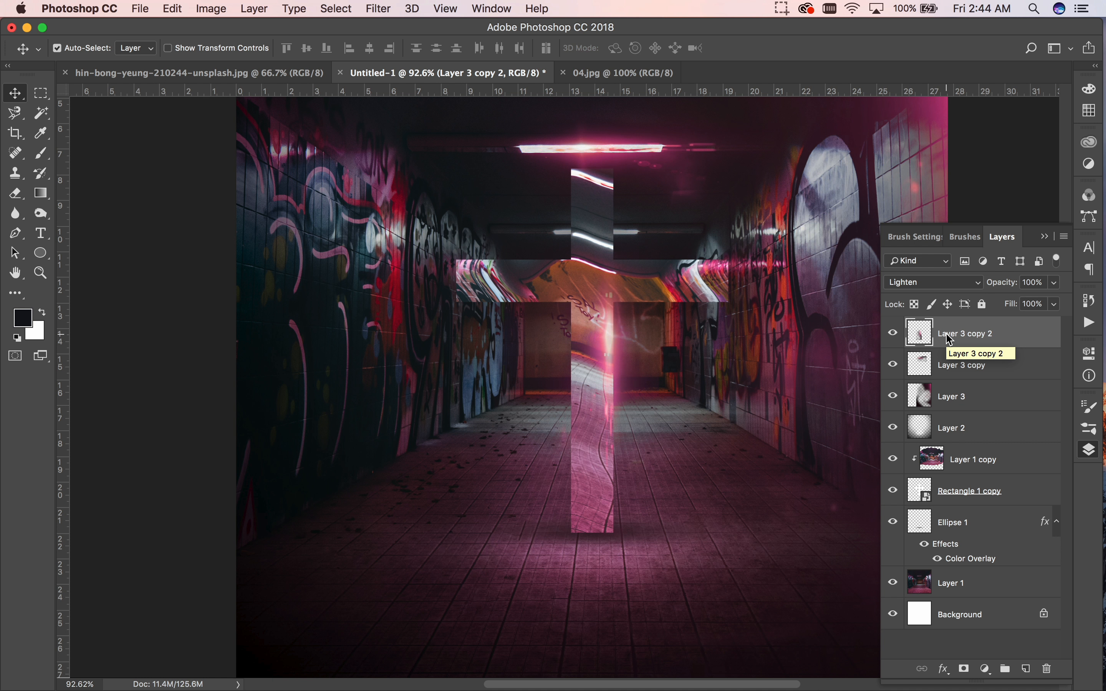
pyautogui.hotkey('shift', 'Down')
pyautogui.hotkey('shift', 'Down')
pyautogui.hotkey('shift', 'Down')
pyautogui.hotkey('shift', 'Down')
pyautogui.hotkey('shift', 'Down')
pyautogui.hotkey('shift', 'Down')
pyautogui.hotkey('shift', 'Down')
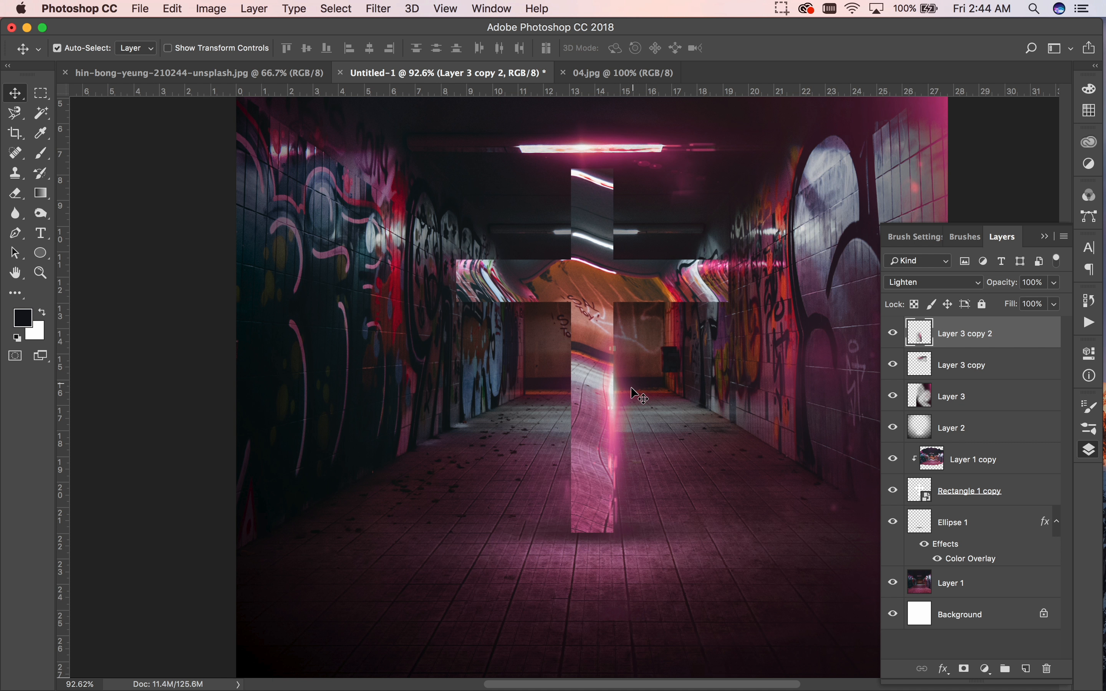
# Move the vertical flare off the cross, stretch it to about 238% height, widen it and place it along the canvas's left edge.
pyautogui.moveTo(611, 399); pyautogui.dragTo(722, 271)
pyautogui.scroll(-4, 721, 274)
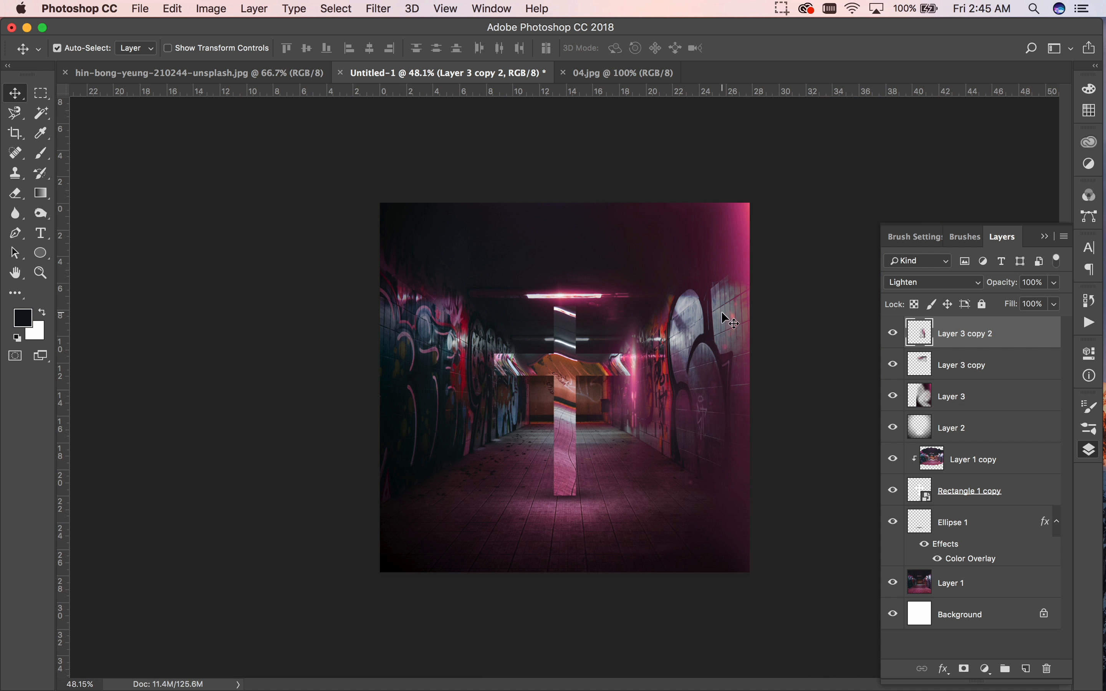
pyautogui.press('super+t')
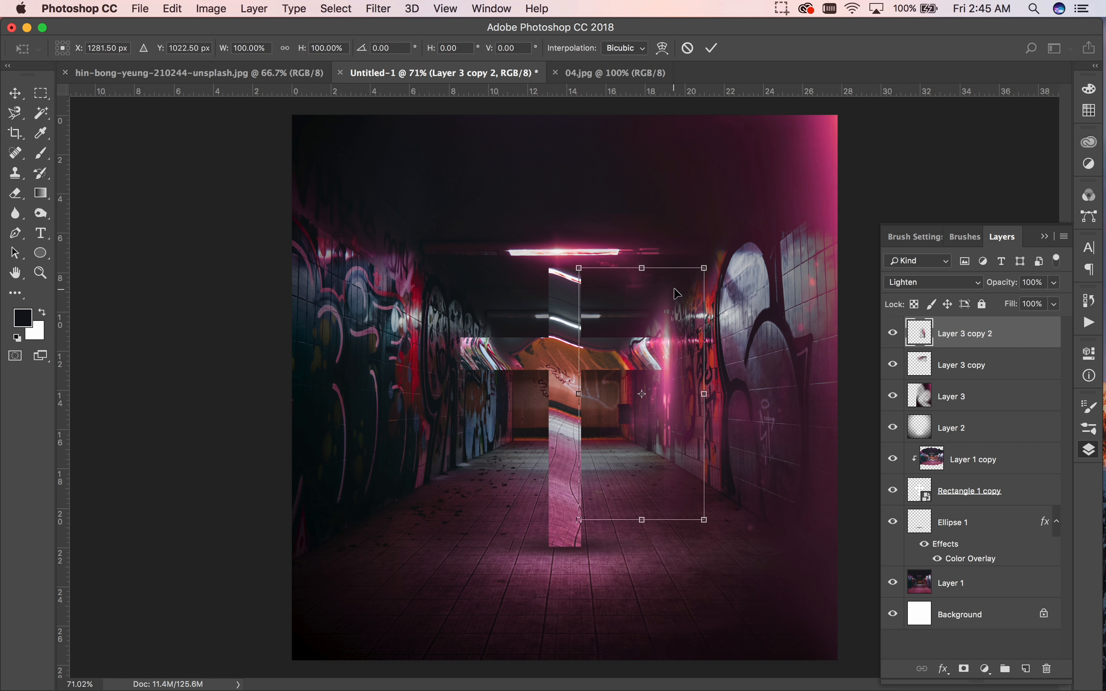
pyautogui.moveTo(644, 273); pyautogui.dragTo(645, 84)
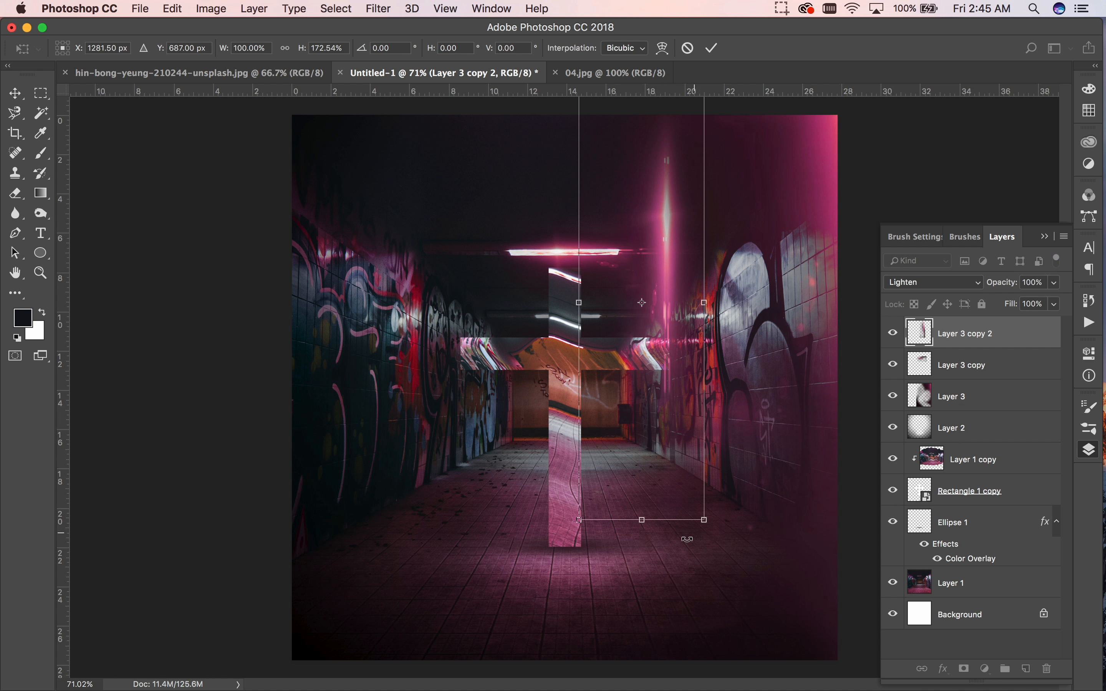
pyautogui.moveTo(644, 523); pyautogui.dragTo(644, 684)
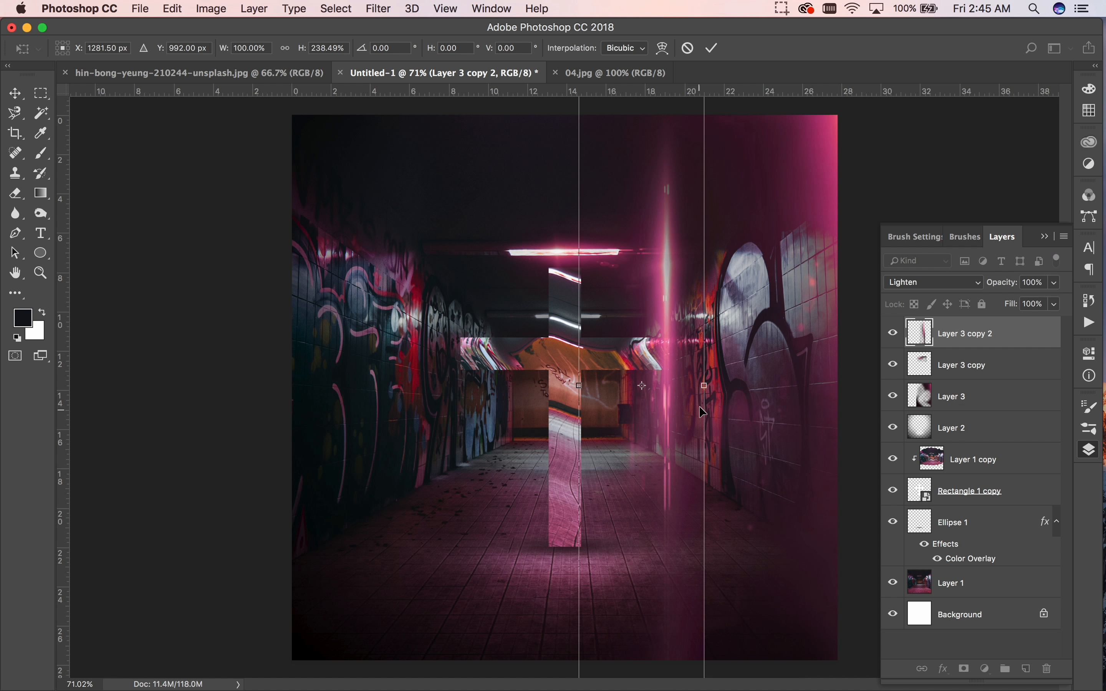
pyautogui.moveTo(707, 385); pyautogui.dragTo(912, 336)
pyautogui.moveTo(821, 341); pyautogui.dragTo(297, 501)
pyautogui.press('Return')
pyautogui.moveTo(321, 387); pyautogui.dragTo(304, 257)
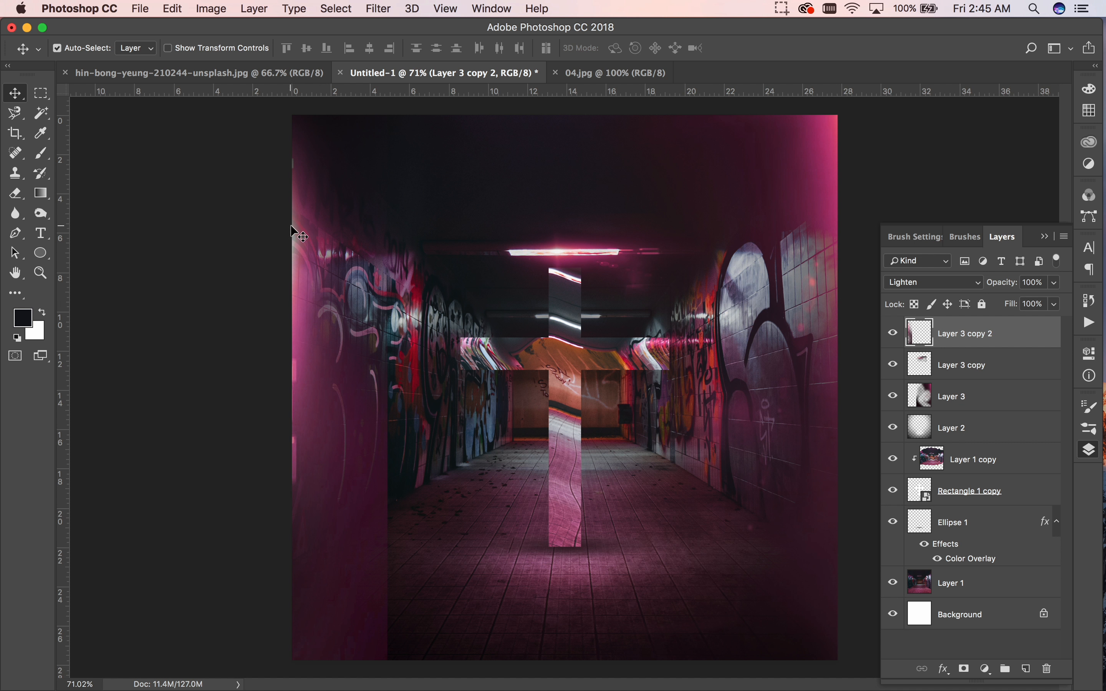
# Move the stretched flare away from the left edge and delete its layer.
pyautogui.moveTo(356, 408); pyautogui.dragTo(649, 430)
pyautogui.press('Delete')
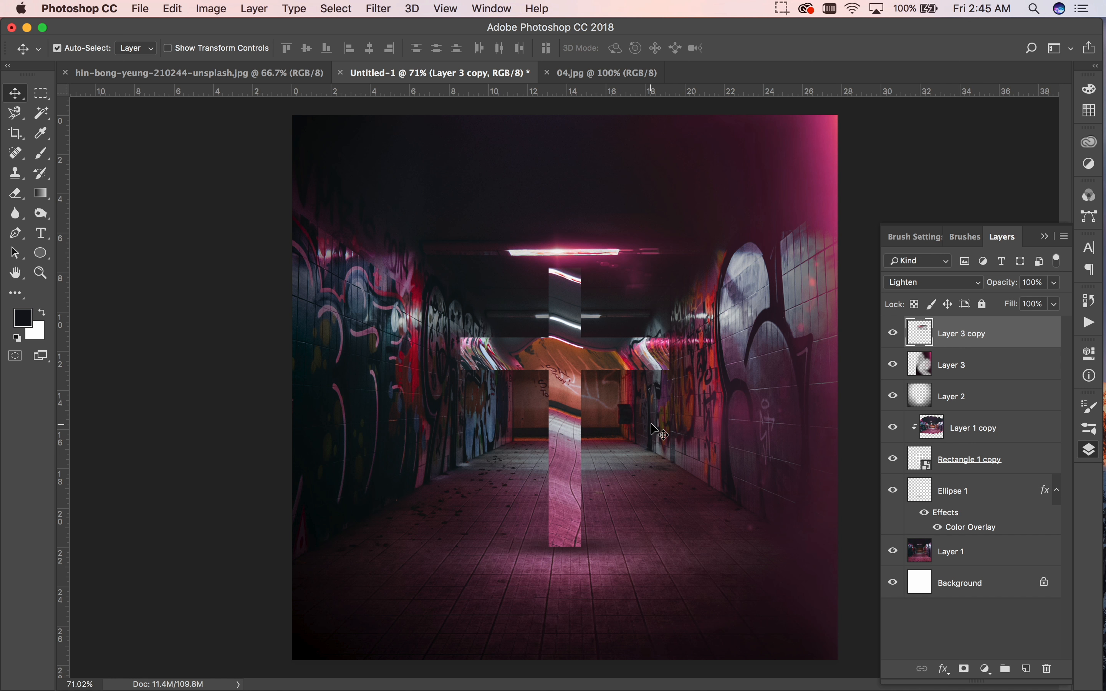
# Set the Ellipse 1 shadow layer's opacity to 100% and select the Rectangle 1 copy layer.
pyautogui.click(980, 497)
pyautogui.click(1056, 283)
pyautogui.moveTo(1058, 303); pyautogui.dragTo(1087, 302)
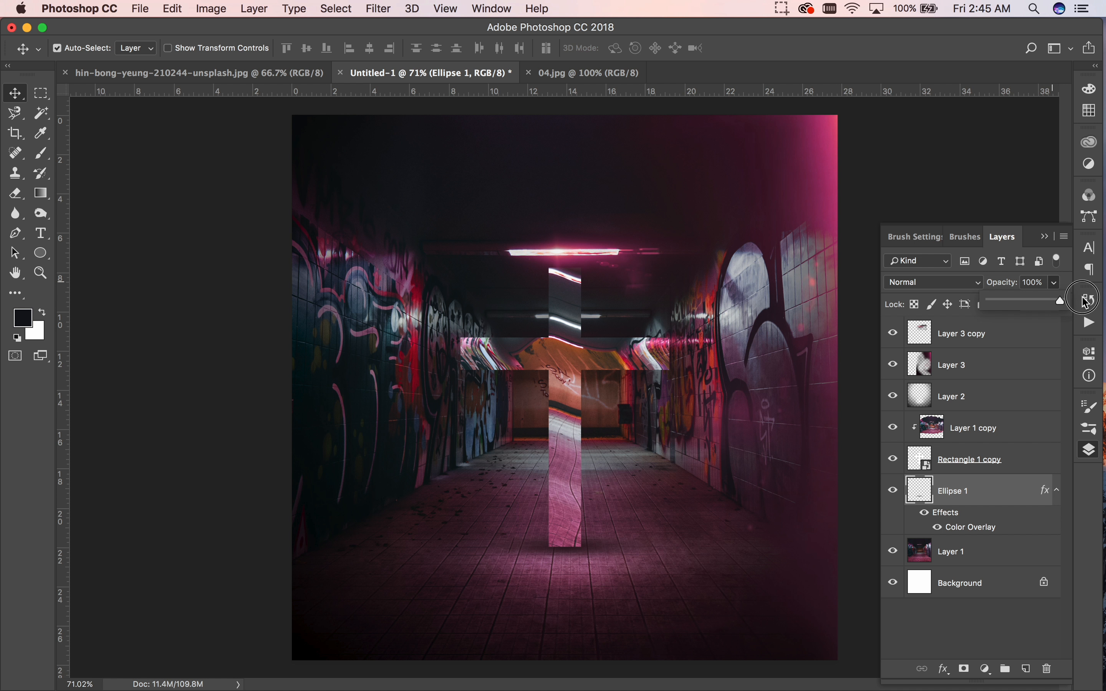
pyautogui.click(940, 475)
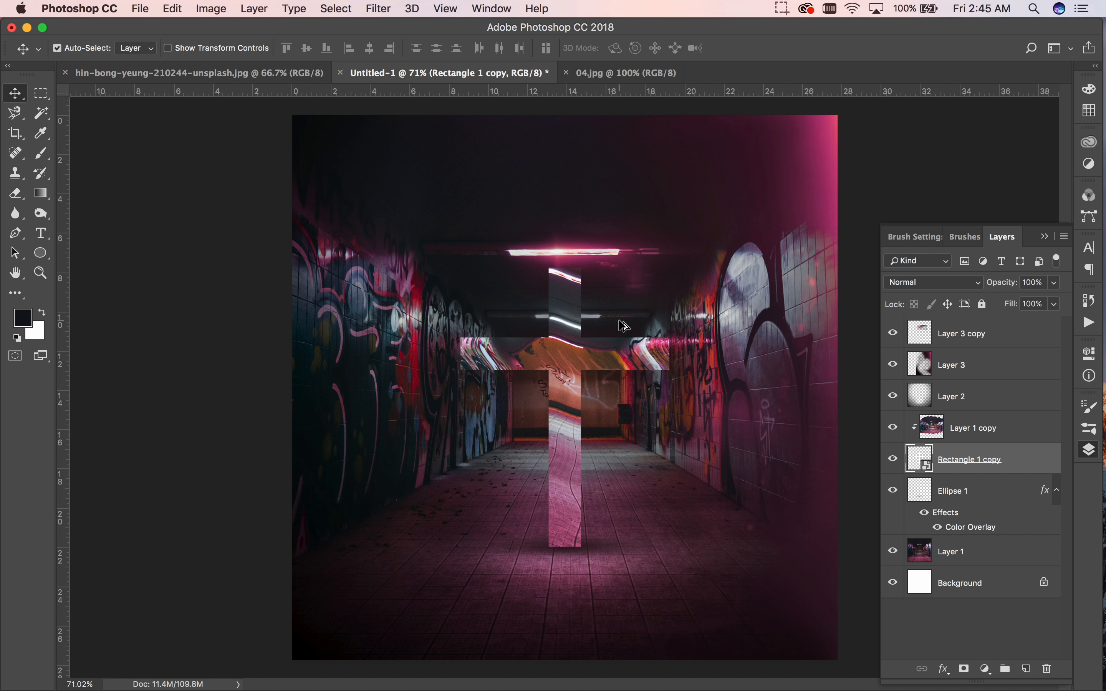
# Apply a Brightness/Contrast adjustment to the Layer 1 copy layer with brightness 29 and contrast 58.
pyautogui.scroll(-3, 625, 327)
pyautogui.scroll(4, 625, 327)
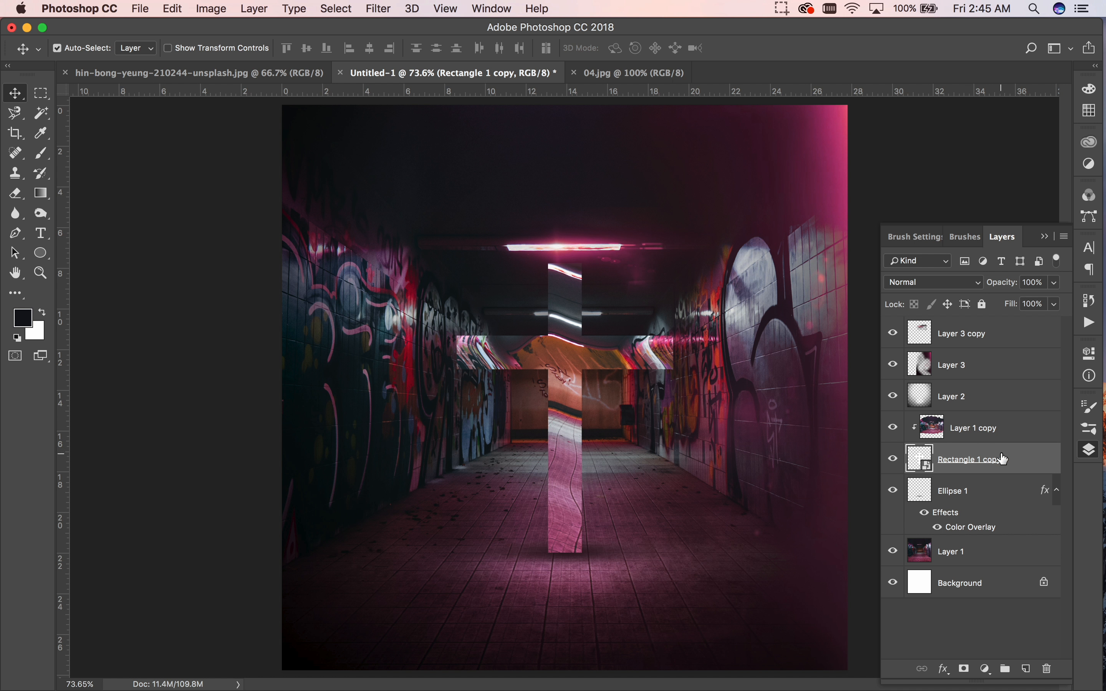
pyautogui.click(1002, 432)
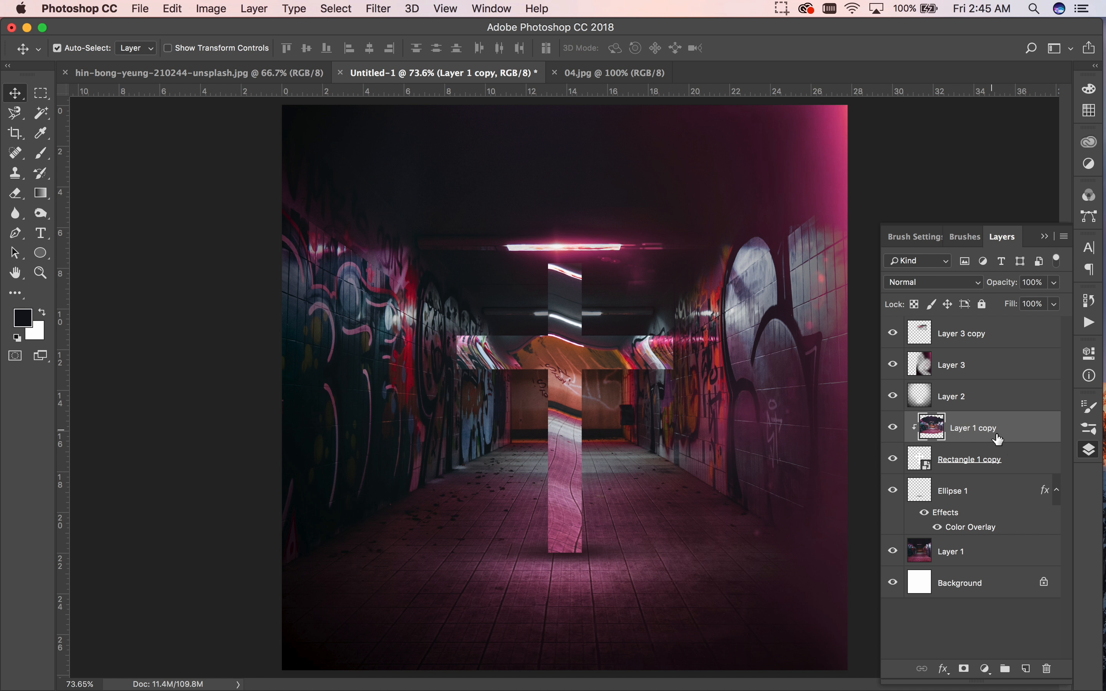
pyautogui.click(223, 6)
pyautogui.moveTo(242, 51)
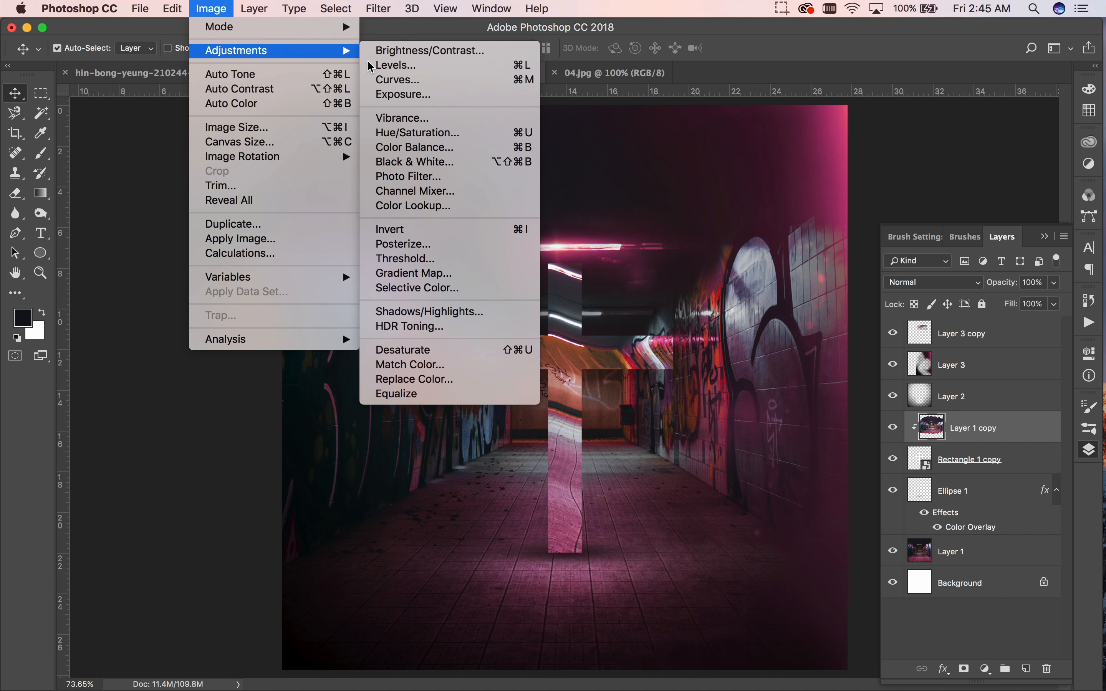
pyautogui.click(434, 51)
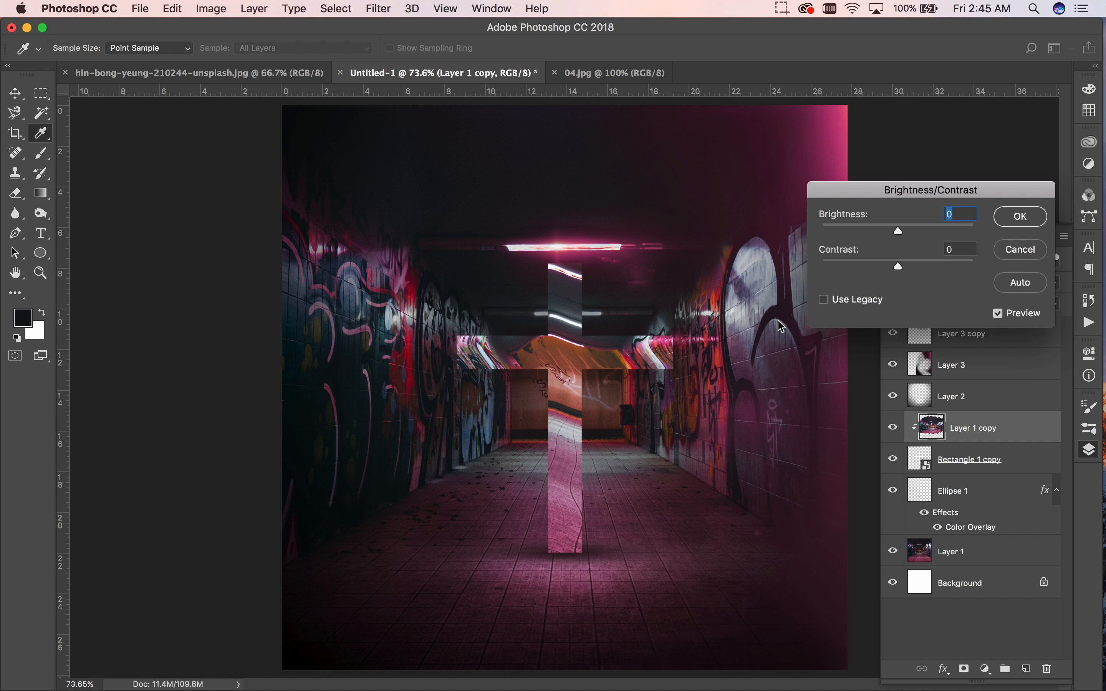
pyautogui.moveTo(905, 272); pyautogui.dragTo(947, 270)
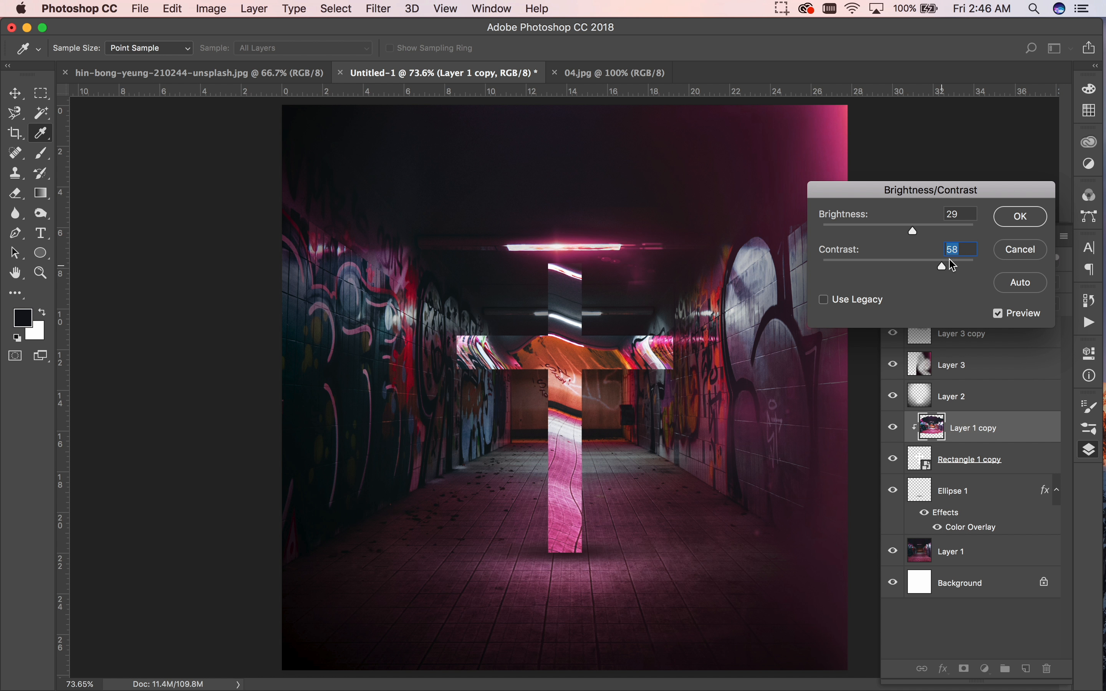
pyautogui.click(1022, 216)
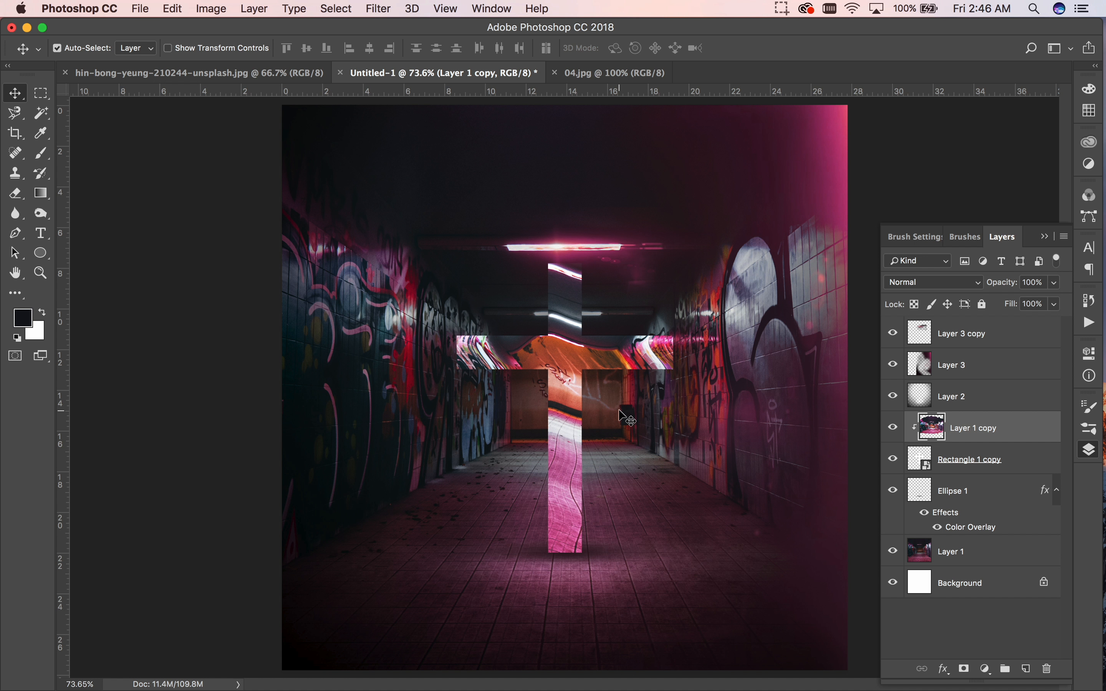
pyautogui.scroll(-2, 627, 418)
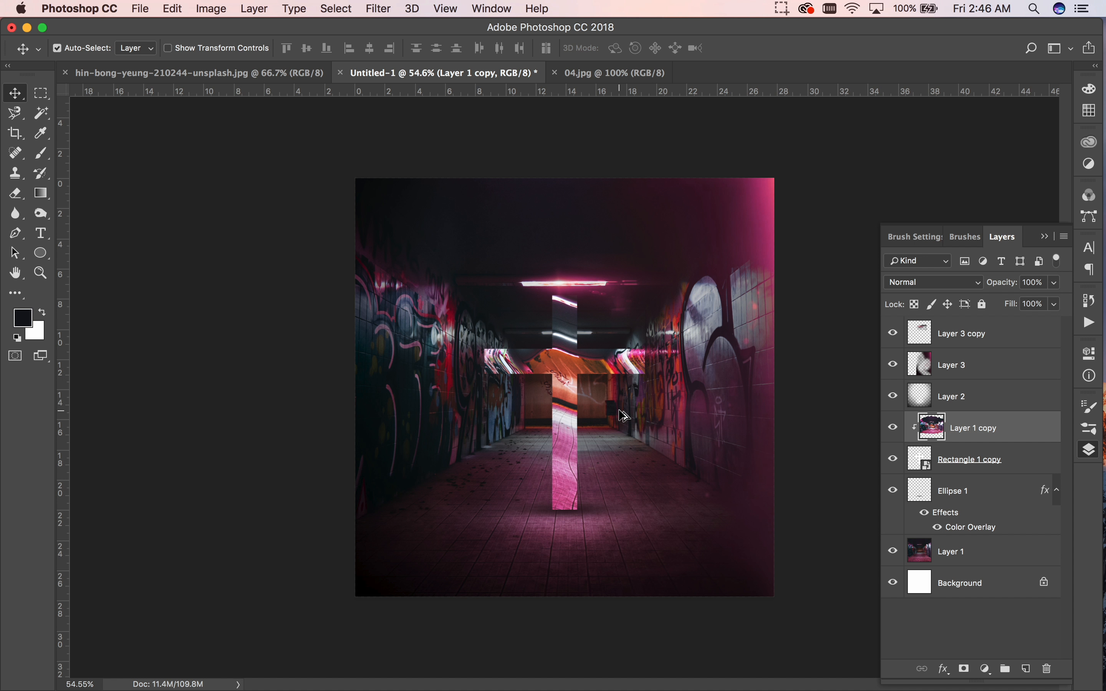
pyautogui.scroll(2, 626, 416)
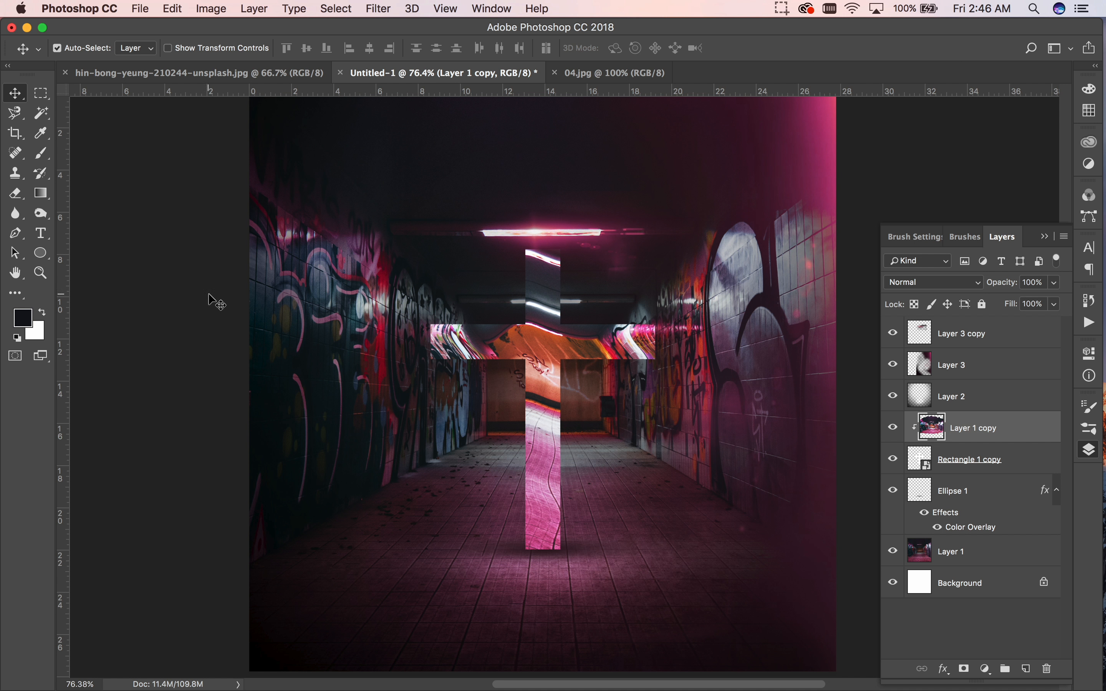
# Switch to Chrome and run a Google search for "dust and scratches" in a new tab.
pyautogui.moveTo(5, 222)
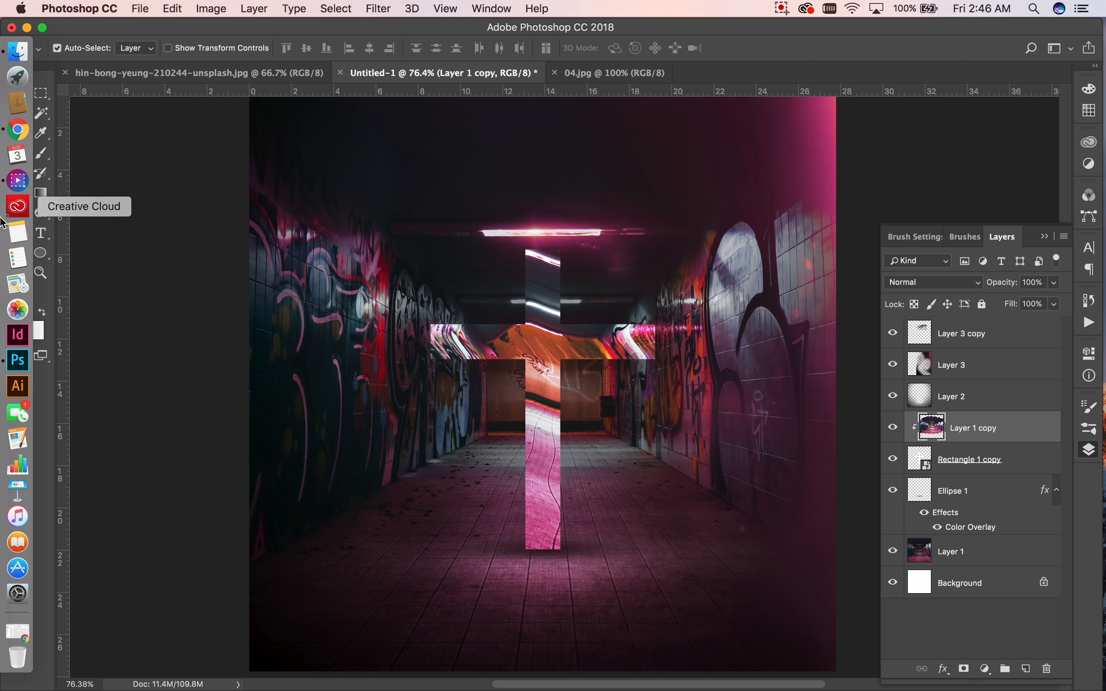
pyautogui.click(17, 133)
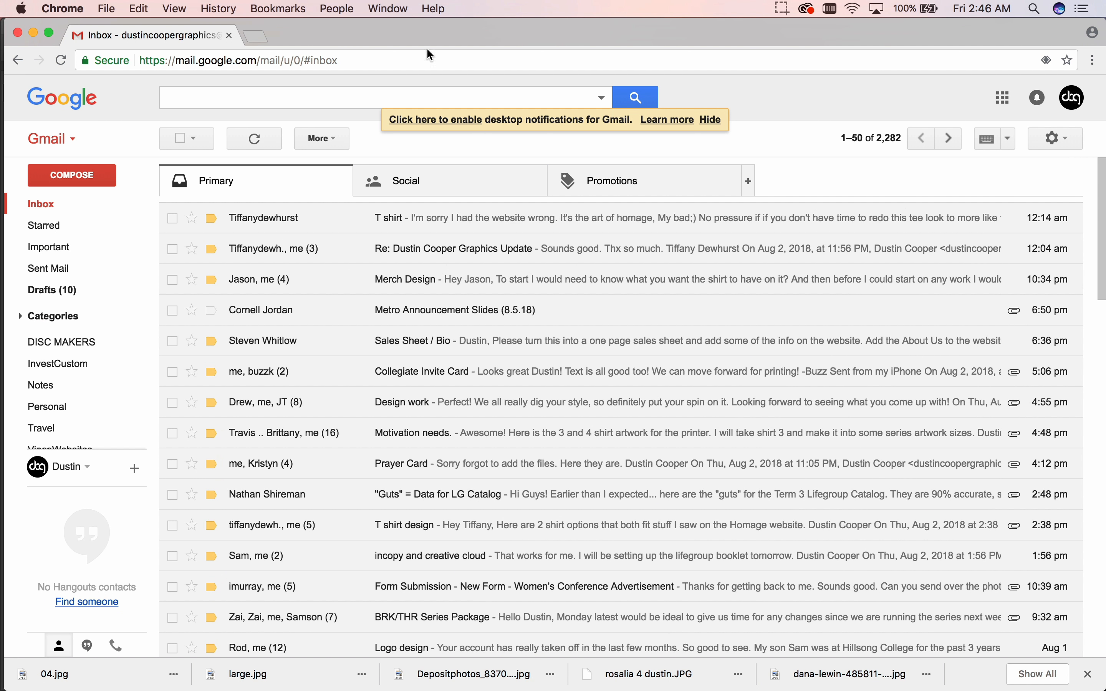
pyautogui.click(263, 43)
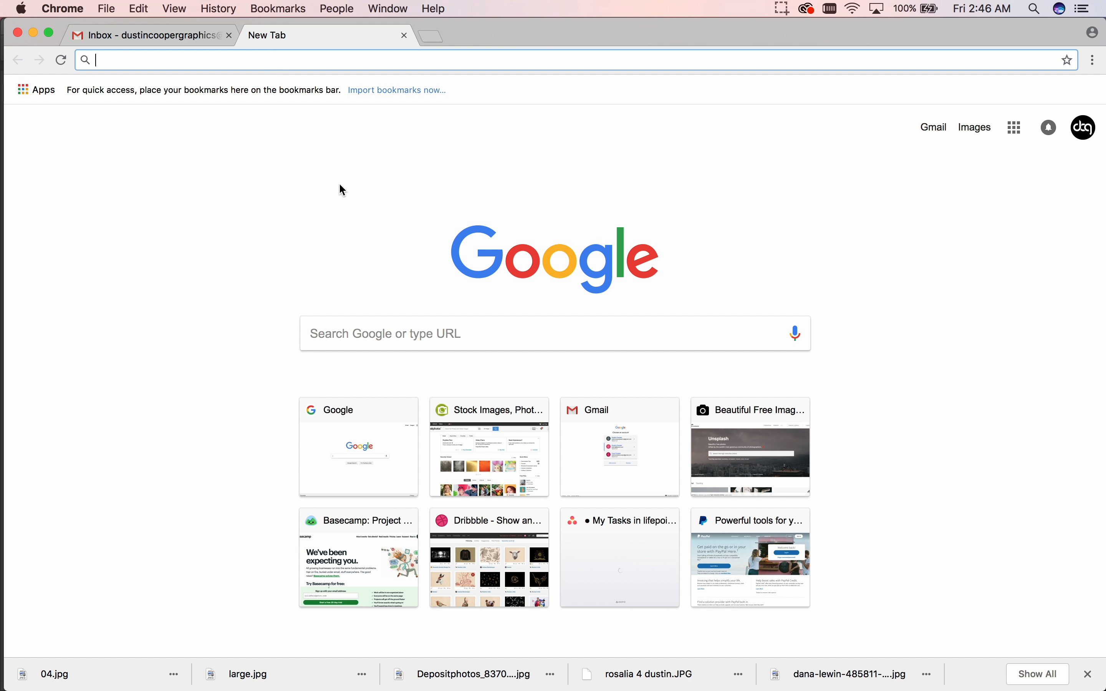
pyautogui.click(416, 330)
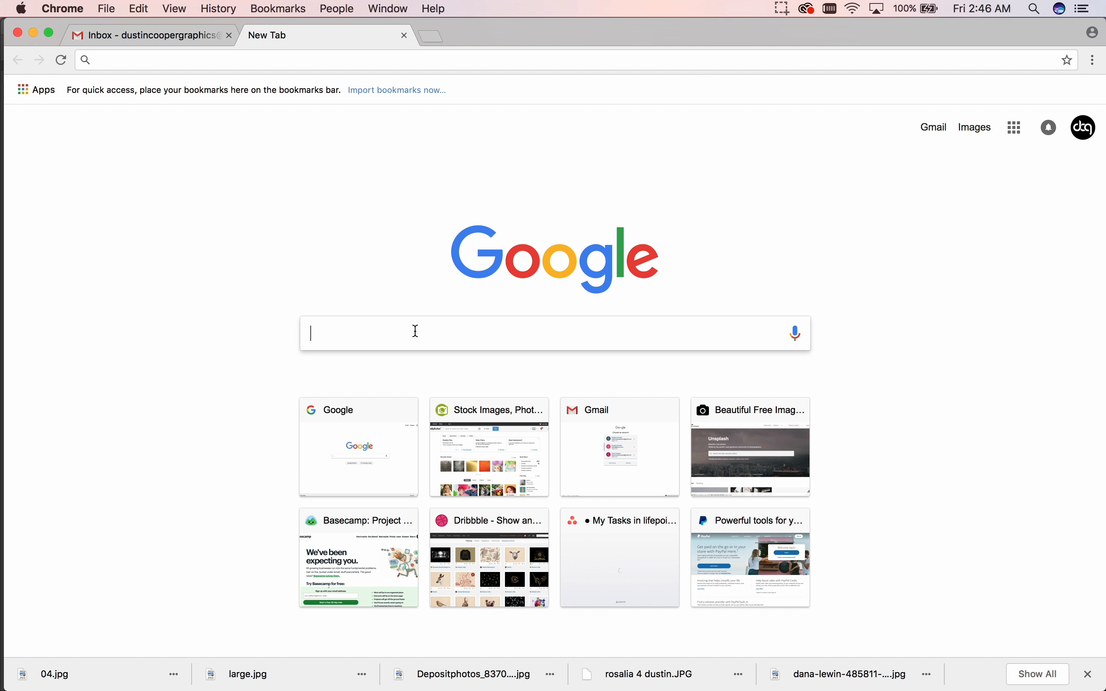
pyautogui.write('dust a')
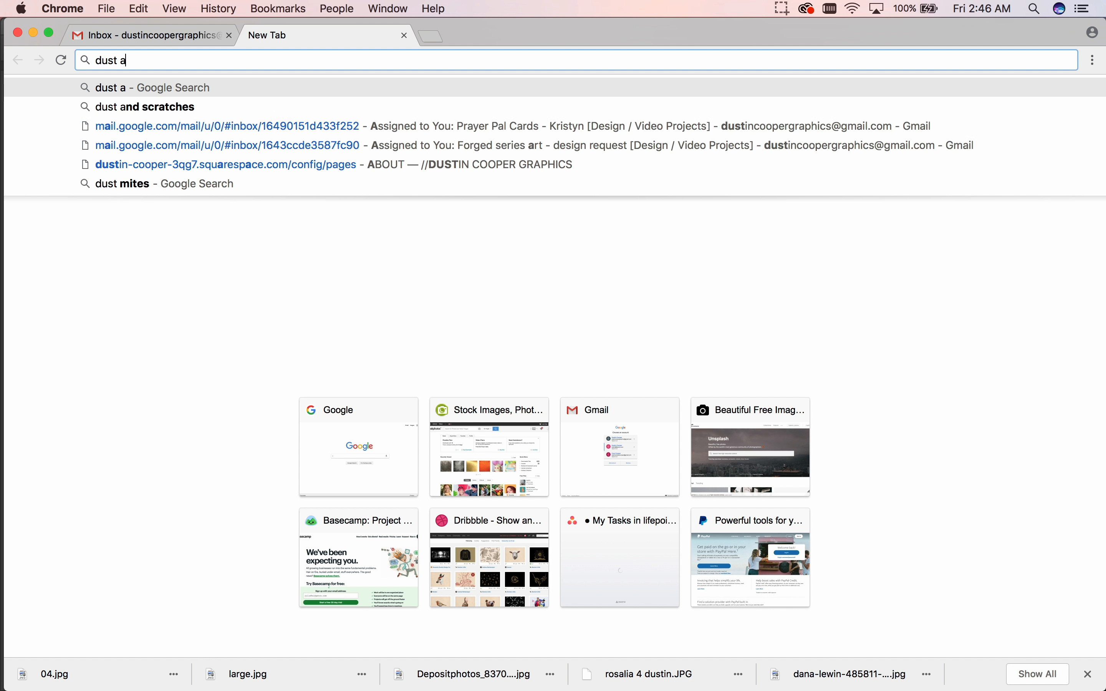
pyautogui.write('nd scra')
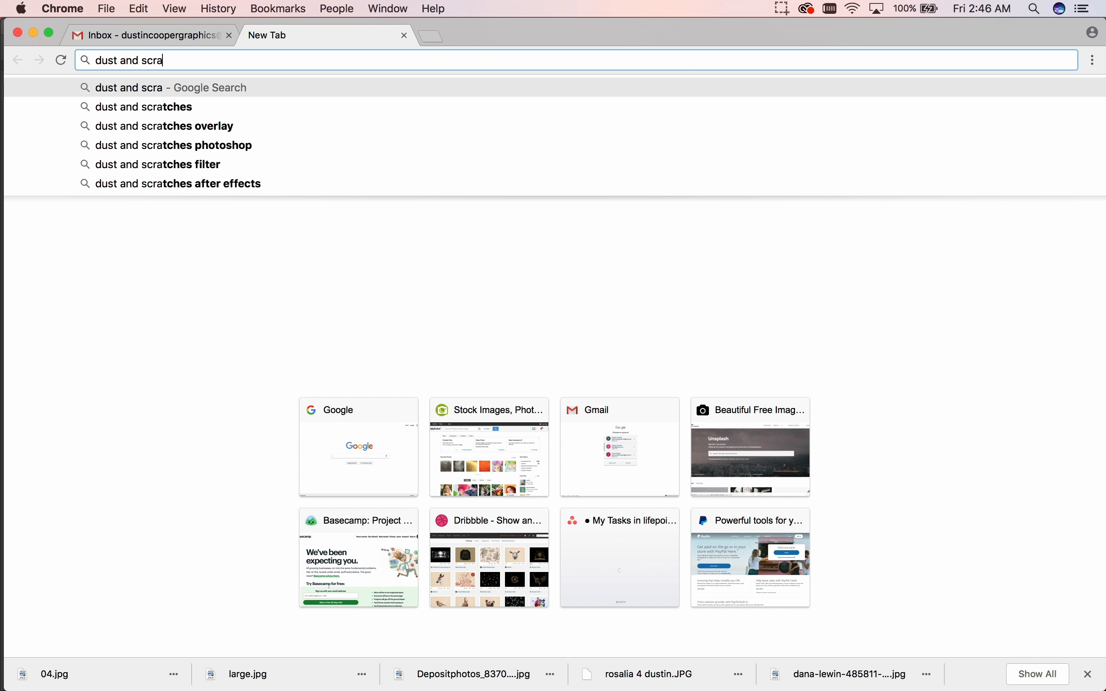
pyautogui.write('tches')
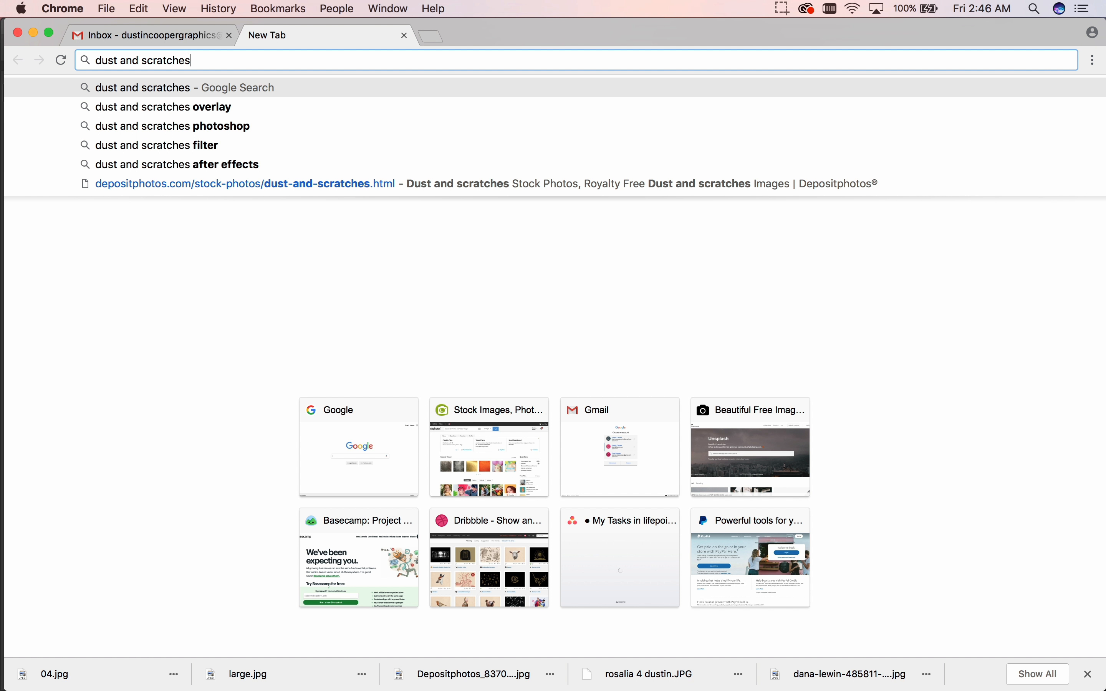
pyautogui.press('Return')
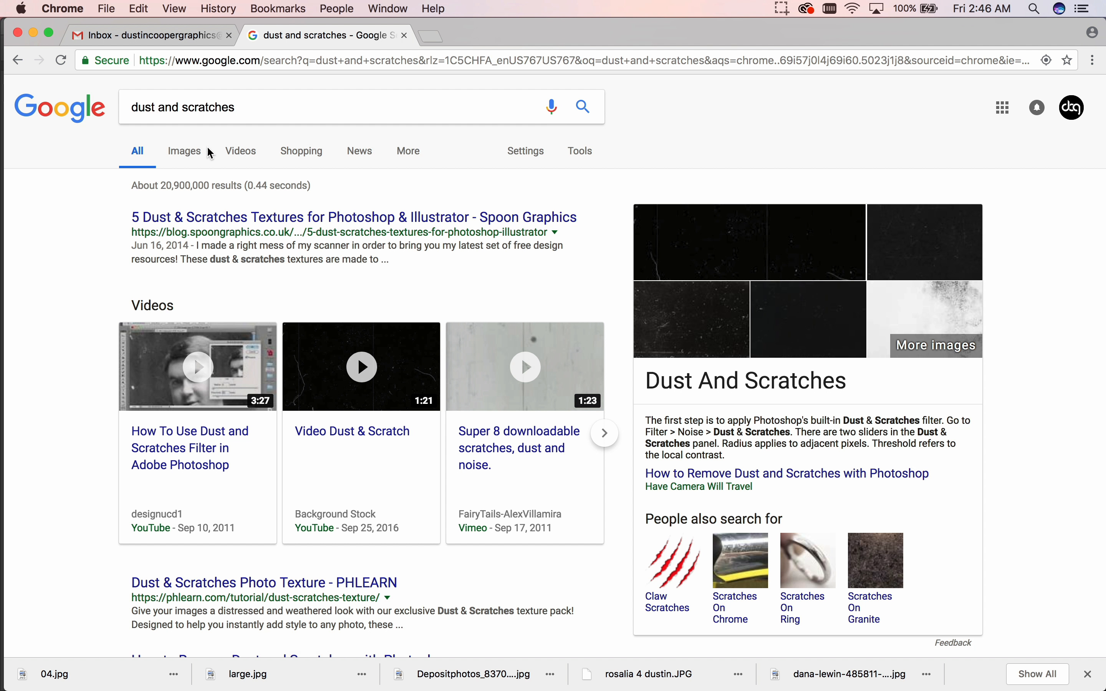
# Show the image results for the search and filter them to large sizes.
pyautogui.click(188, 152)
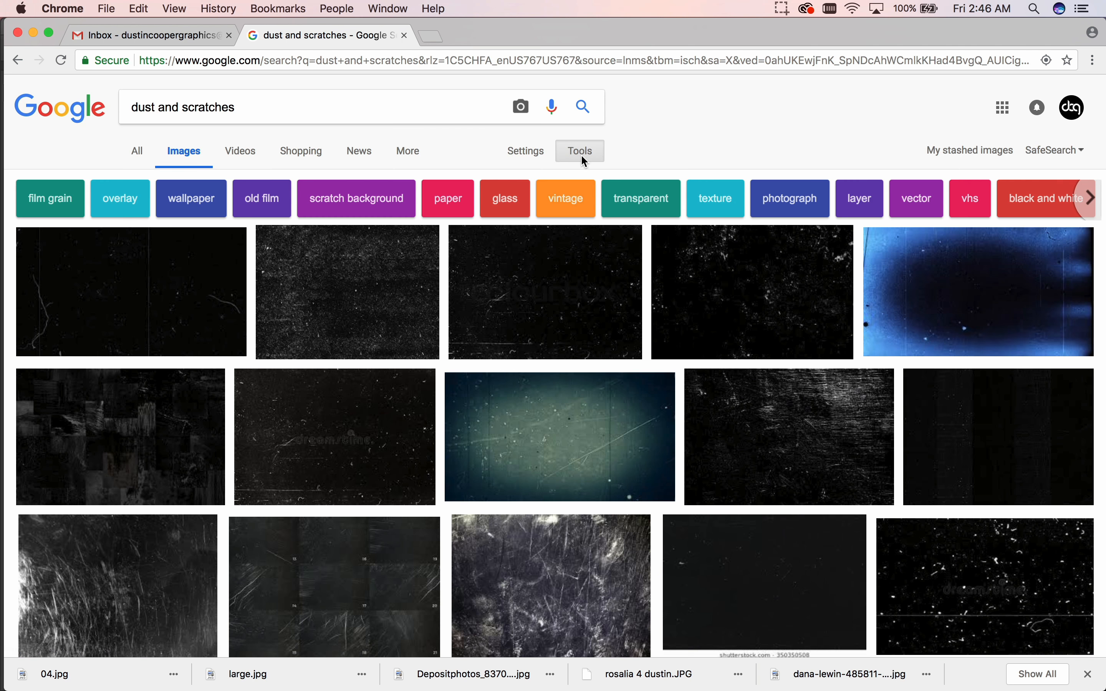
pyautogui.click(581, 156)
pyautogui.click(151, 179)
pyautogui.click(141, 223)
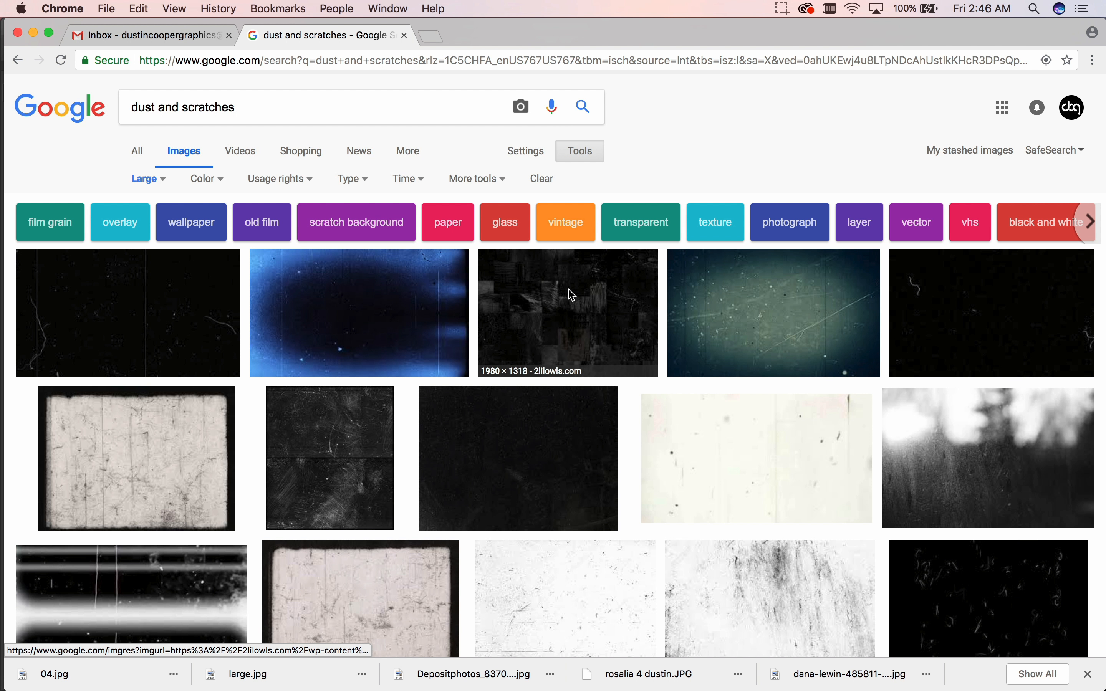
# Look through the large image results for a dark dust-and-scratches texture without a watermark.
pyautogui.scroll(-5, 573, 295)
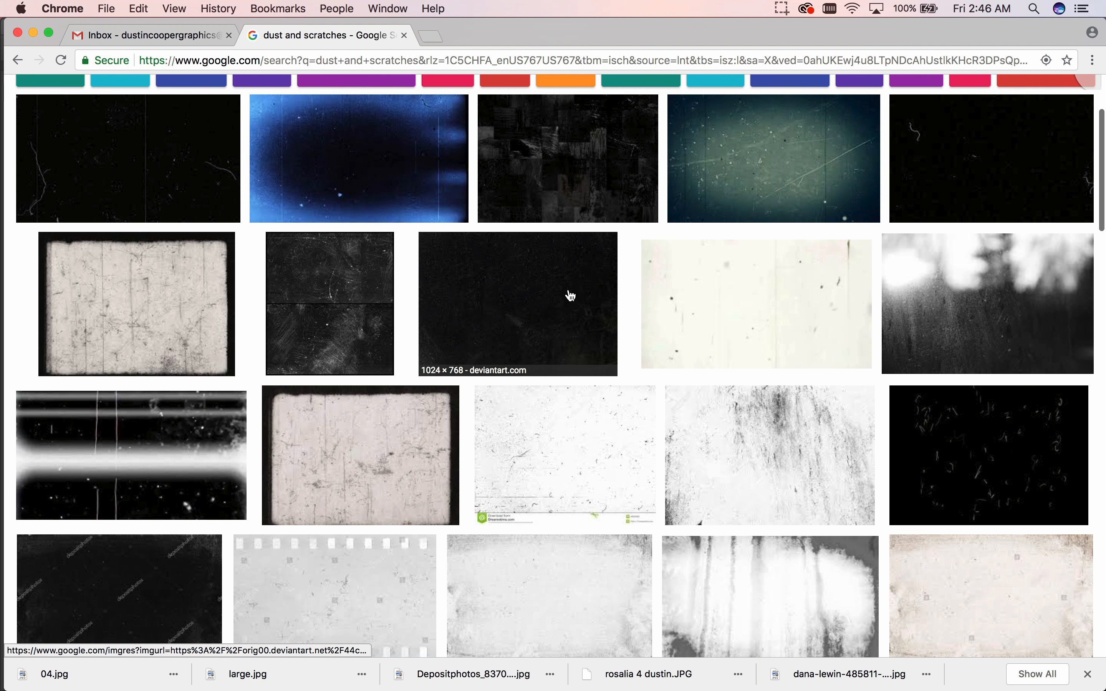
pyautogui.scroll(-2, 571, 295)
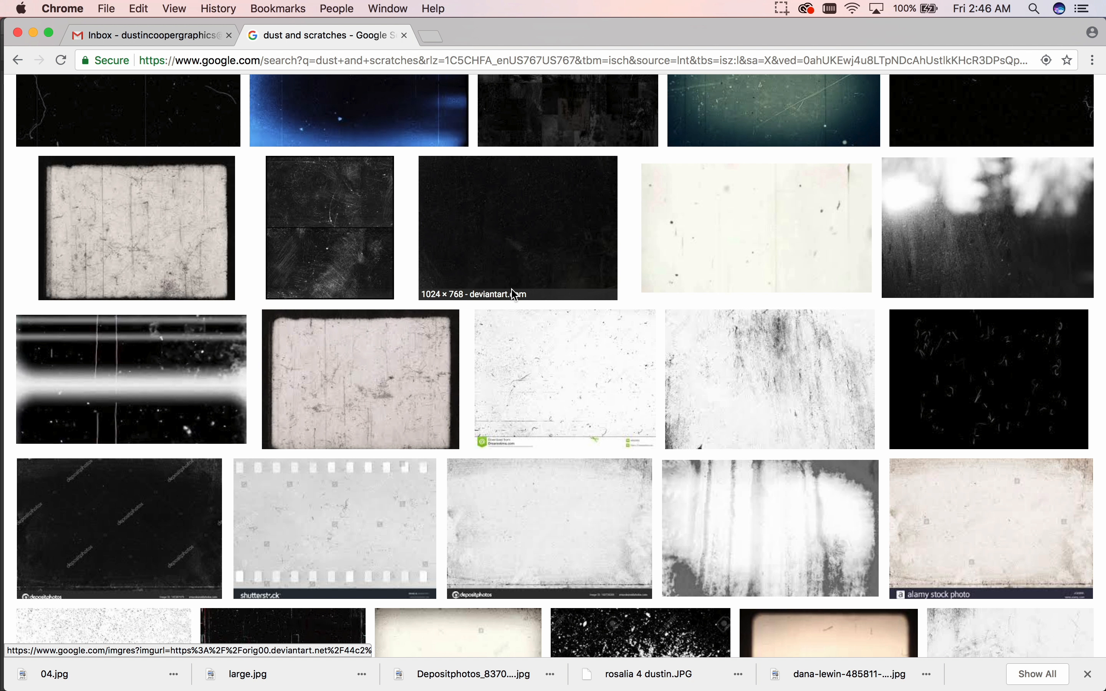
pyautogui.scroll(-5, 526, 289)
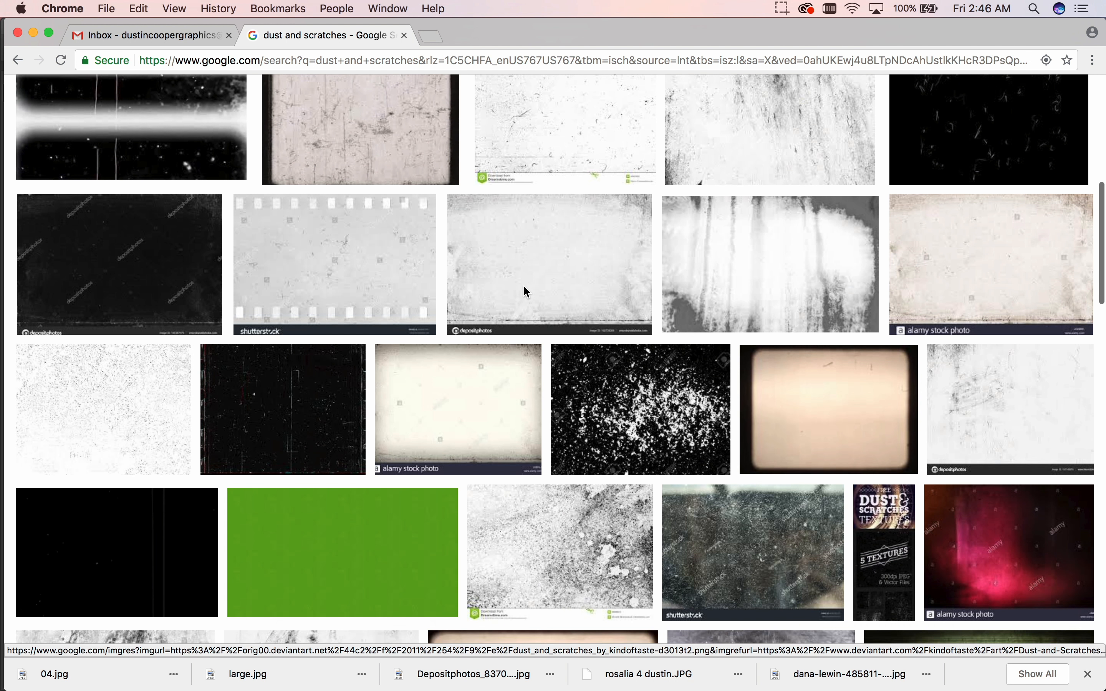
pyautogui.scroll(-7, 524, 287)
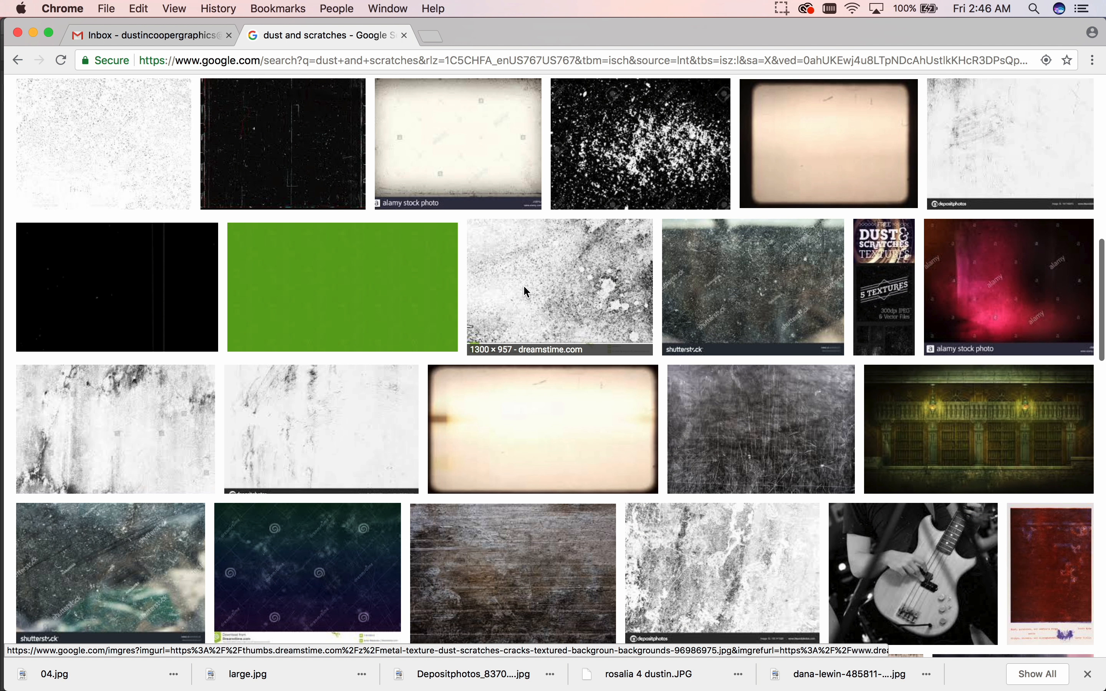
pyautogui.scroll(-4, 525, 288)
pyautogui.scroll(-2, 524, 288)
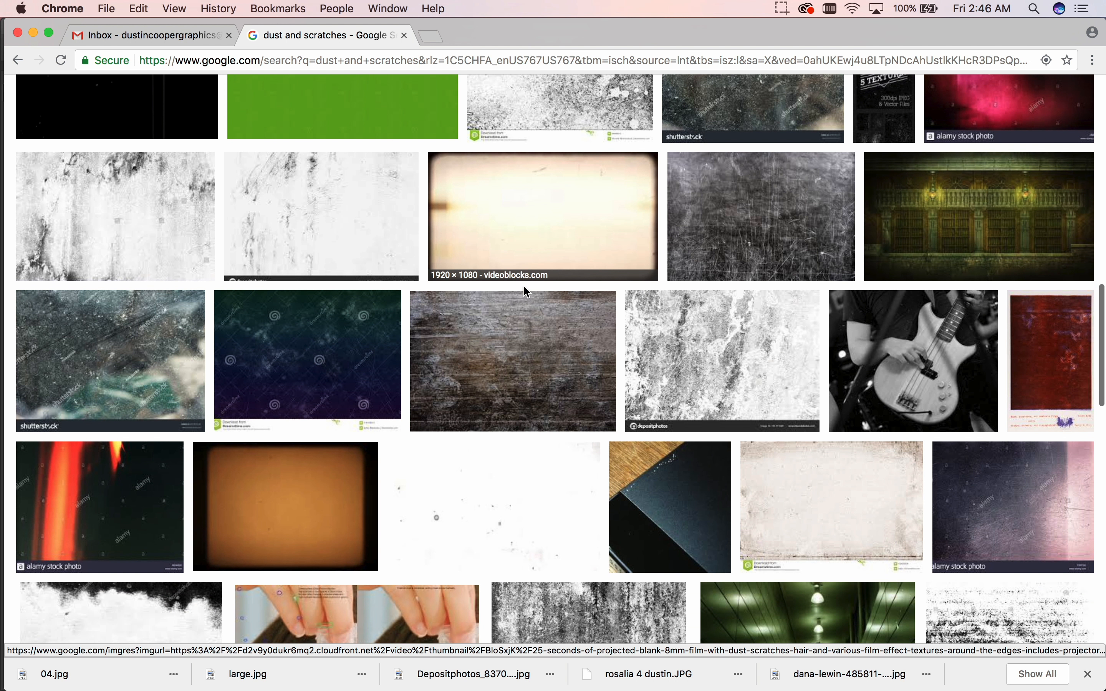
pyautogui.scroll(-2, 527, 293)
pyautogui.scroll(-3, 526, 292)
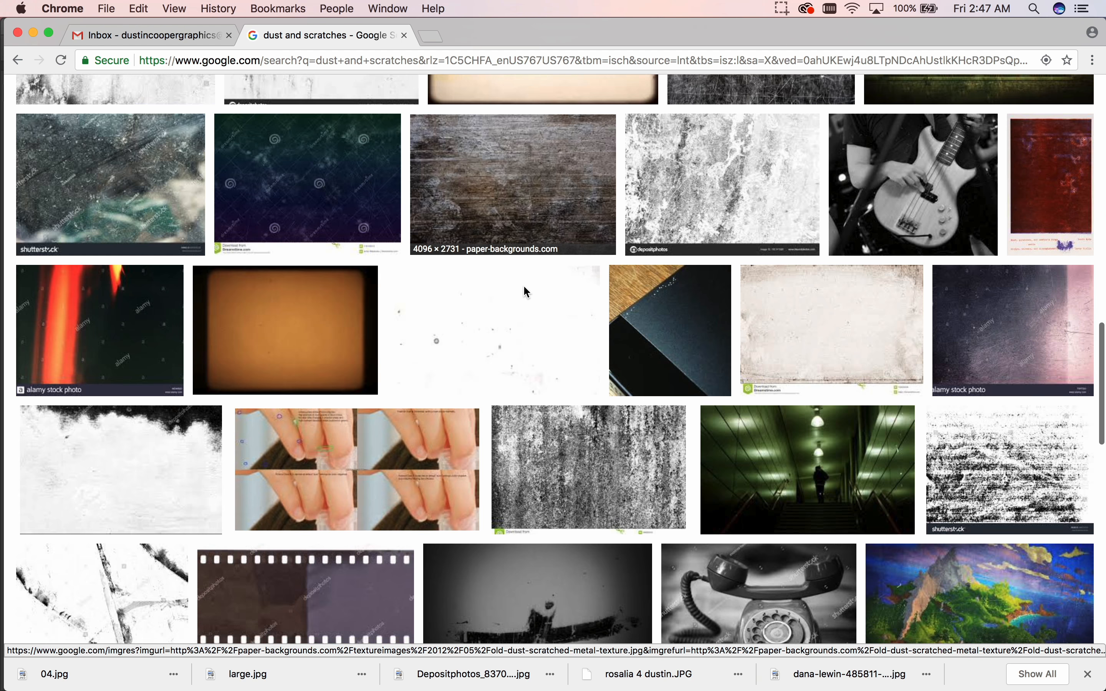
pyautogui.scroll(-1, 524, 286)
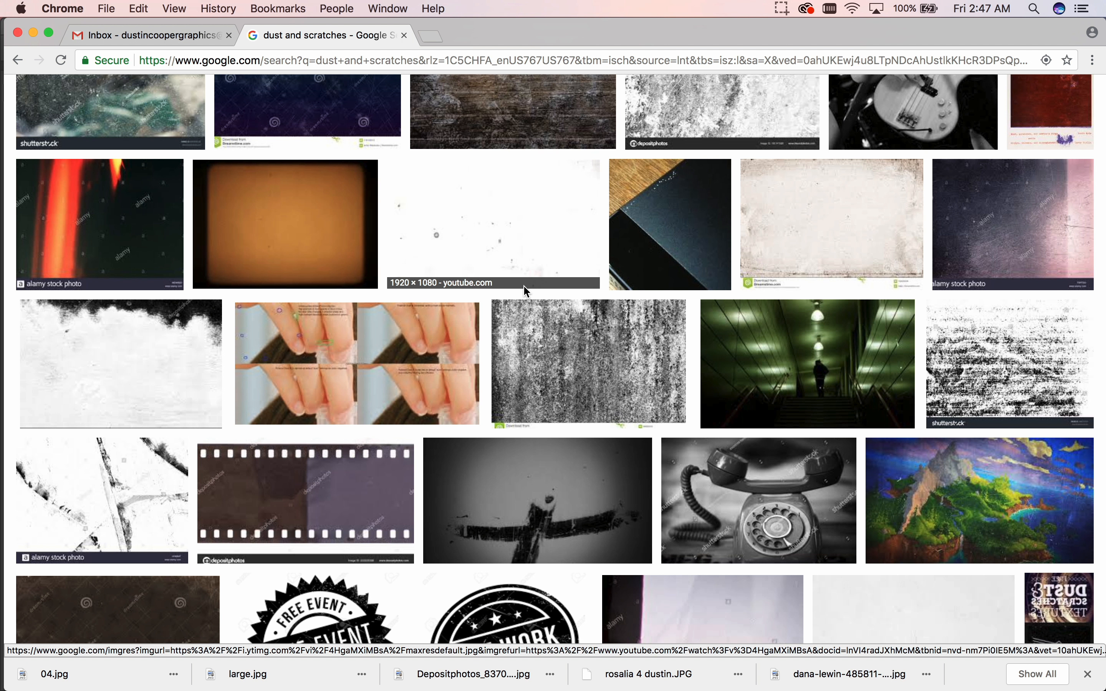
pyautogui.scroll(-2, 524, 285)
pyautogui.scroll(-3, 524, 285)
pyautogui.scroll(-2, 524, 292)
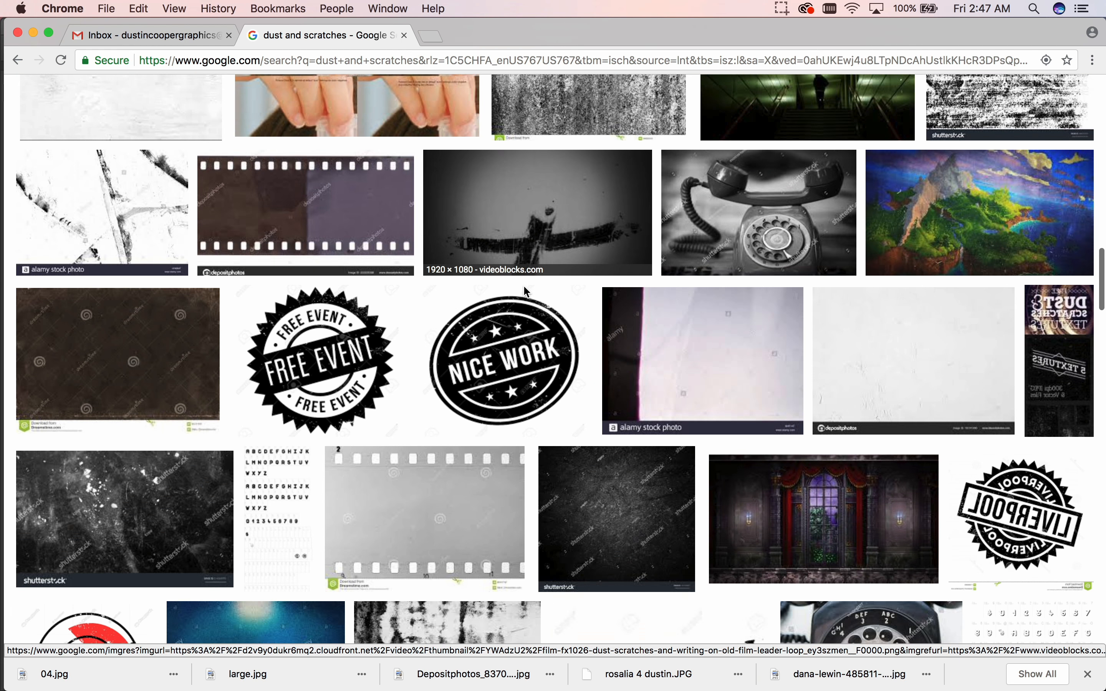
pyautogui.scroll(-3, 524, 292)
pyautogui.scroll(-10, 525, 288)
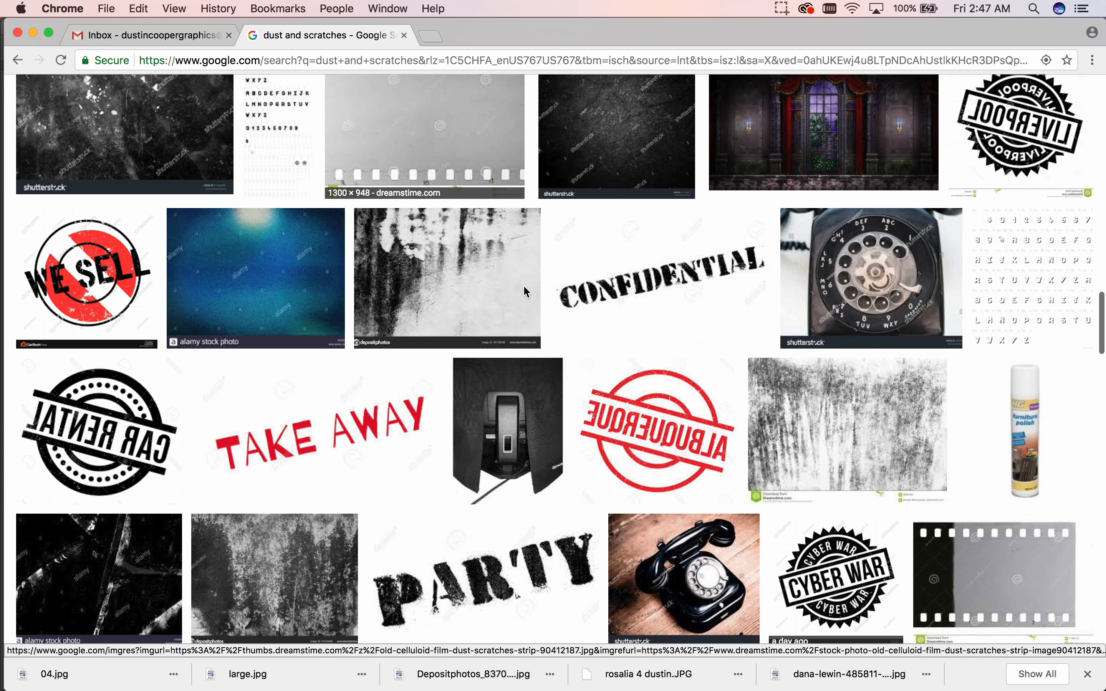
pyautogui.scroll(-3, 527, 292)
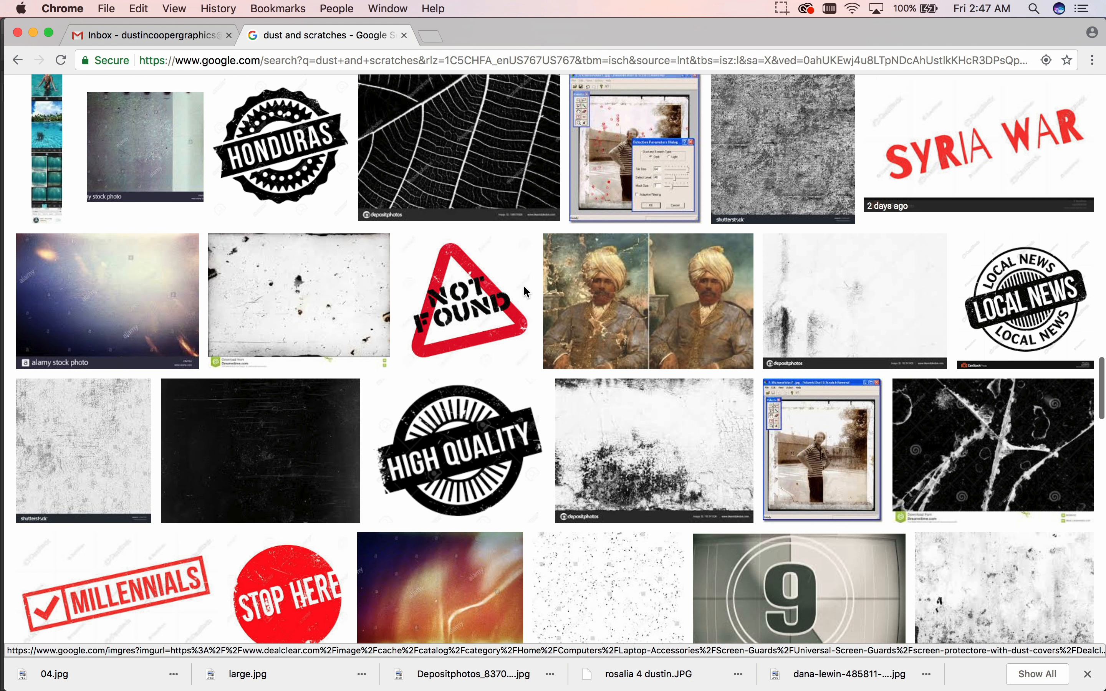
# Preview the black Dust Scratches Textures image, save it to the desktop as Scratch-Textures1.jpg and close the preview.
pyautogui.click(313, 411)
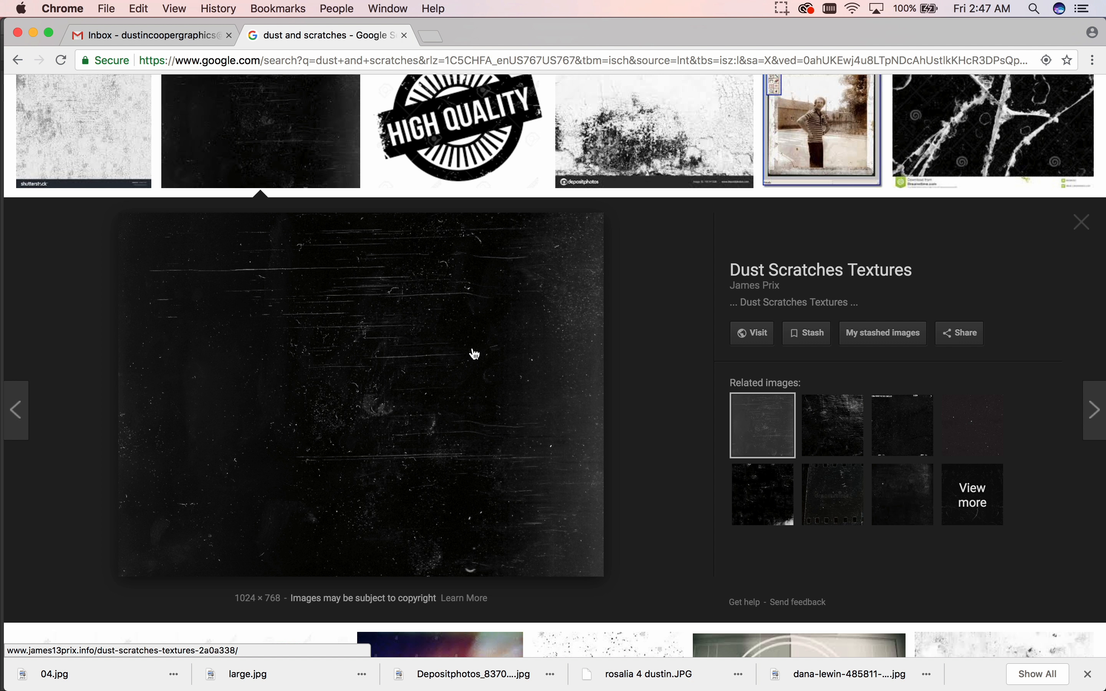
pyautogui.rightClick(475, 355)
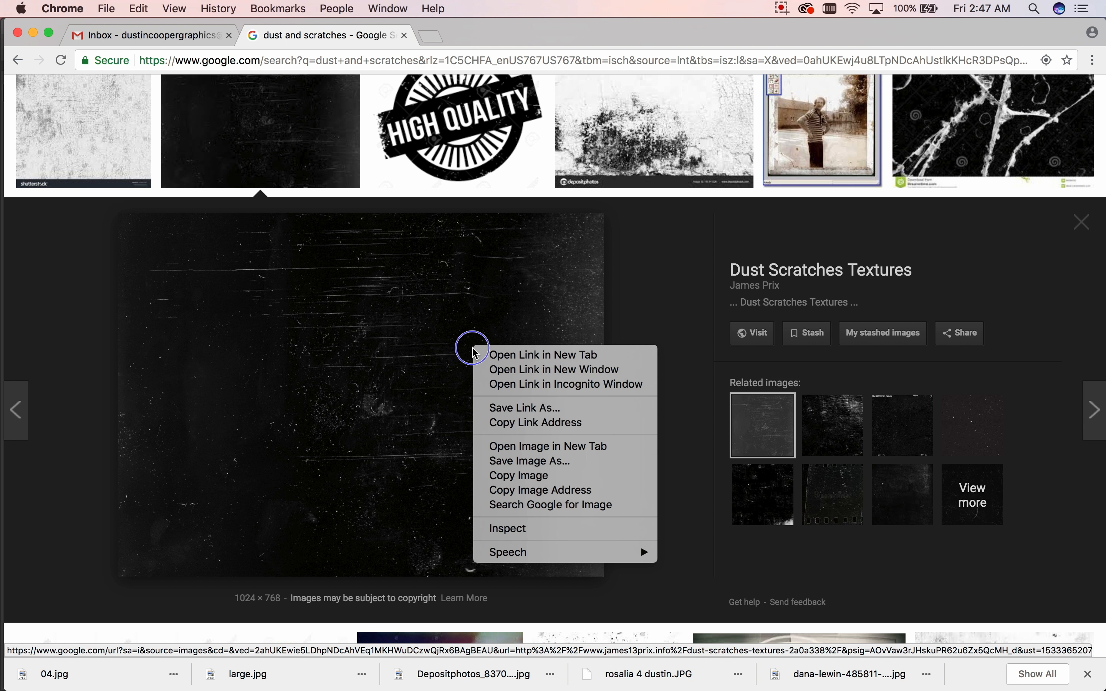
pyautogui.click(541, 463)
pyautogui.click(700, 228)
pyautogui.click(1082, 222)
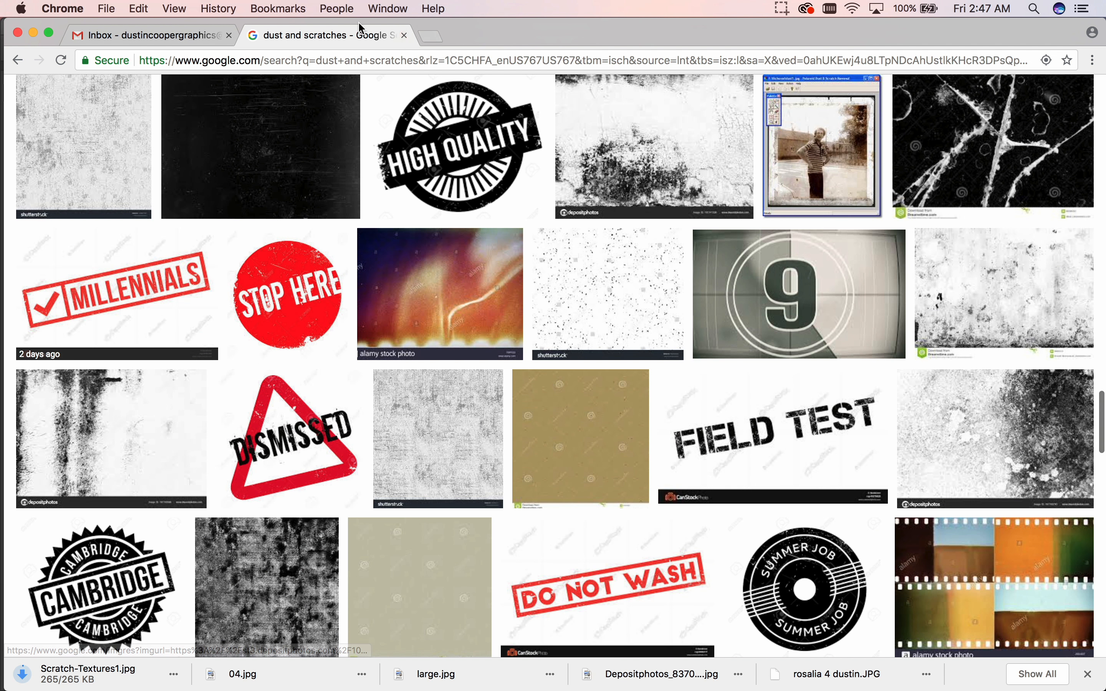
# Close the search tab, minimize the Chrome and Photoshop windows, and open Scratch-Textures1.jpg from the desktop in Photoshop.
pyautogui.click(405, 35)
pyautogui.click(35, 34)
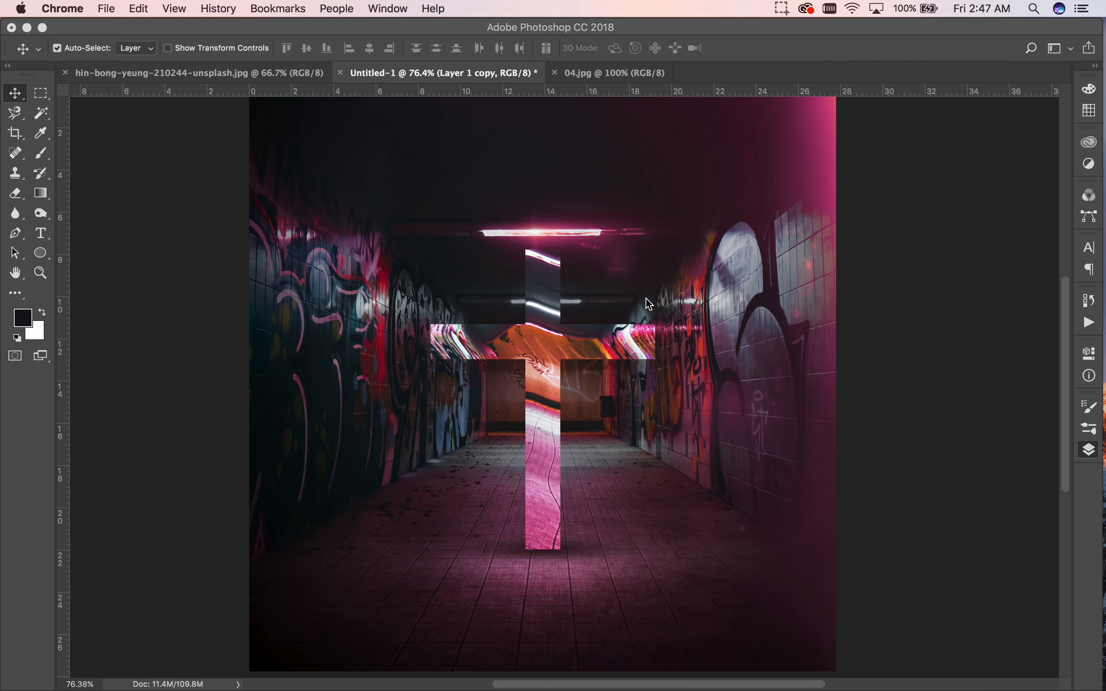
pyautogui.click(36, 31)
pyautogui.click(28, 28)
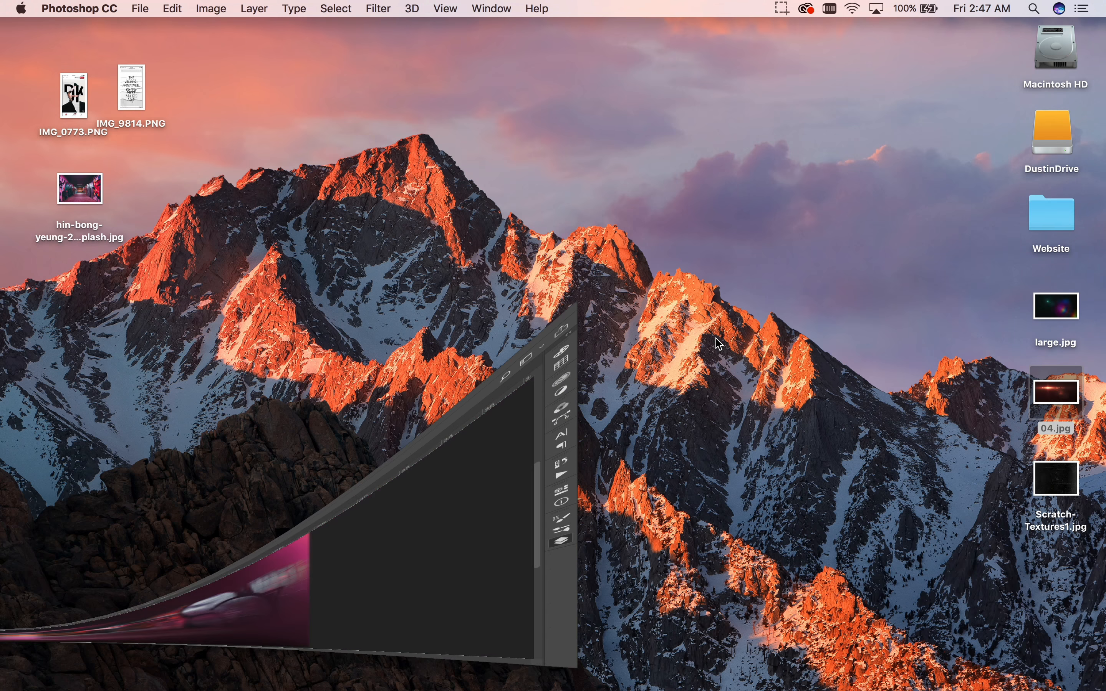
pyautogui.click(1063, 483)
pyautogui.rightClick(1063, 484)
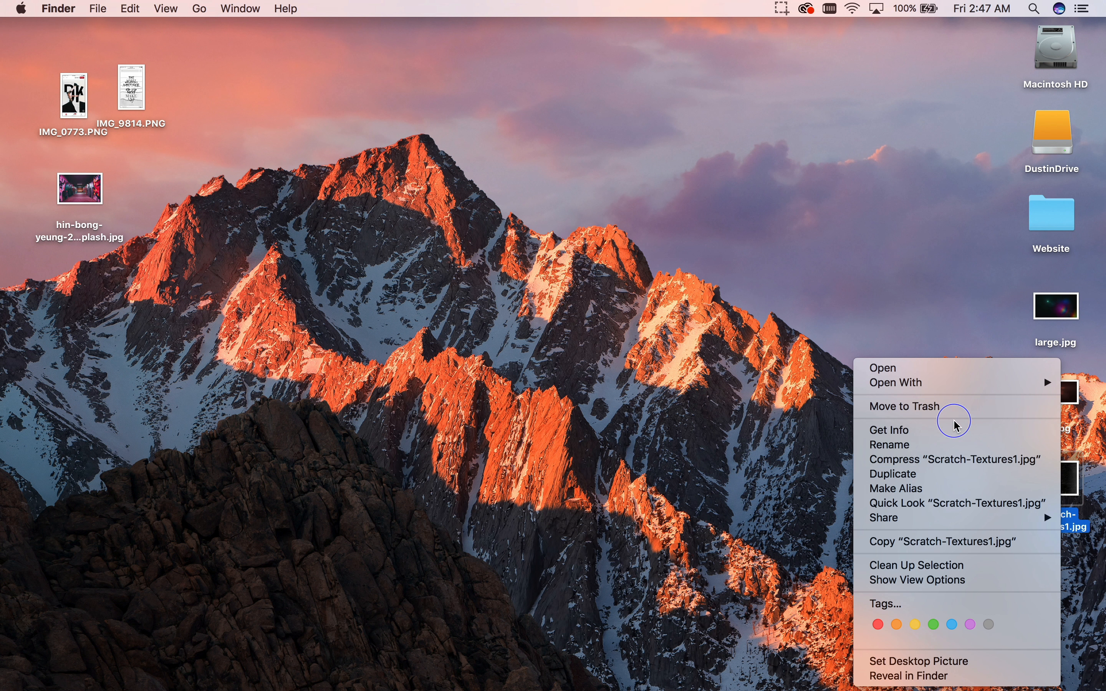
pyautogui.moveTo(948, 383)
pyautogui.click(777, 425)
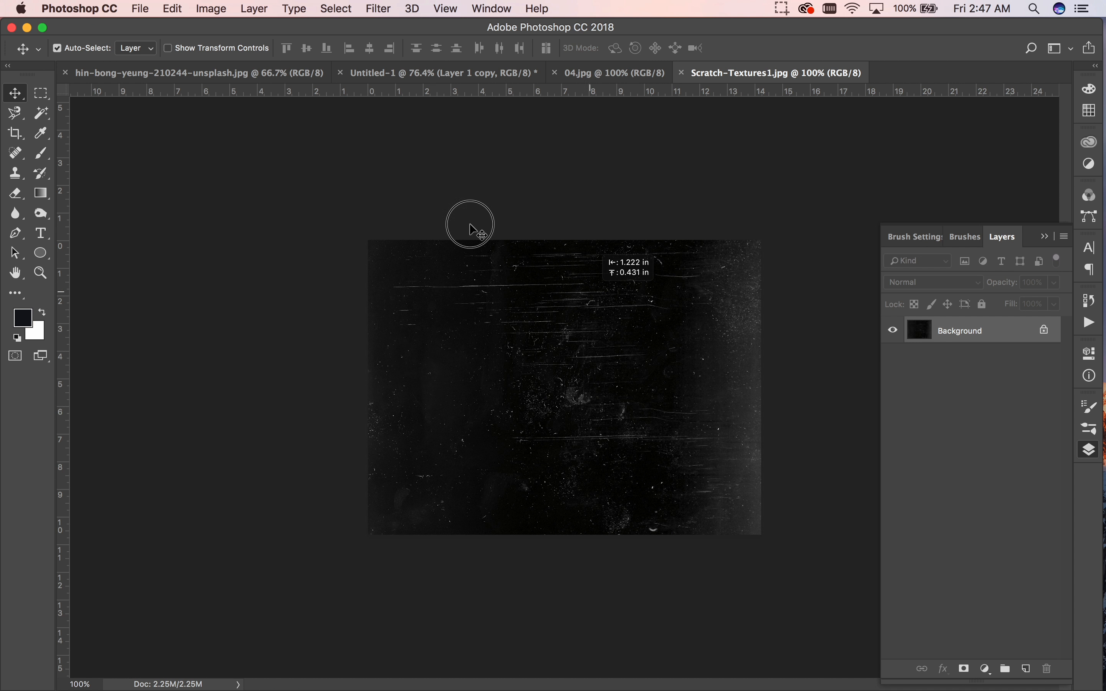
# Copy the scratch texture into the Untitled-1 composition as the topmost layer and set its blend mode to Lighten.
pyautogui.click(471, 73)
pyautogui.moveTo(471, 73); pyautogui.dragTo(575, 267)
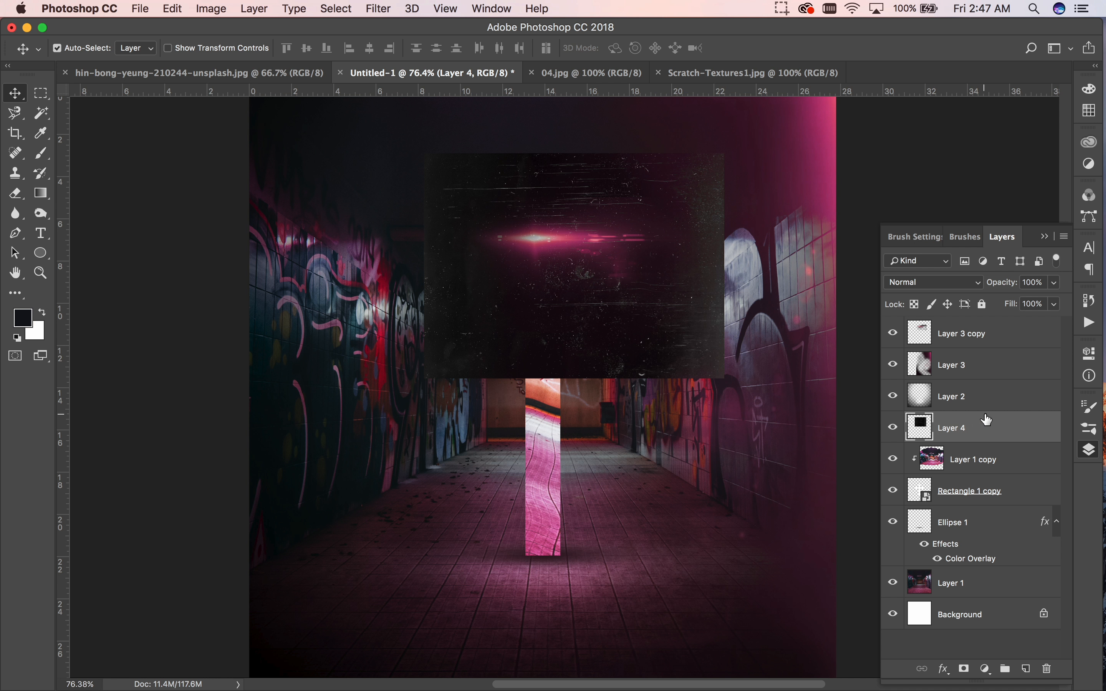
pyautogui.moveTo(984, 421); pyautogui.dragTo(984, 328)
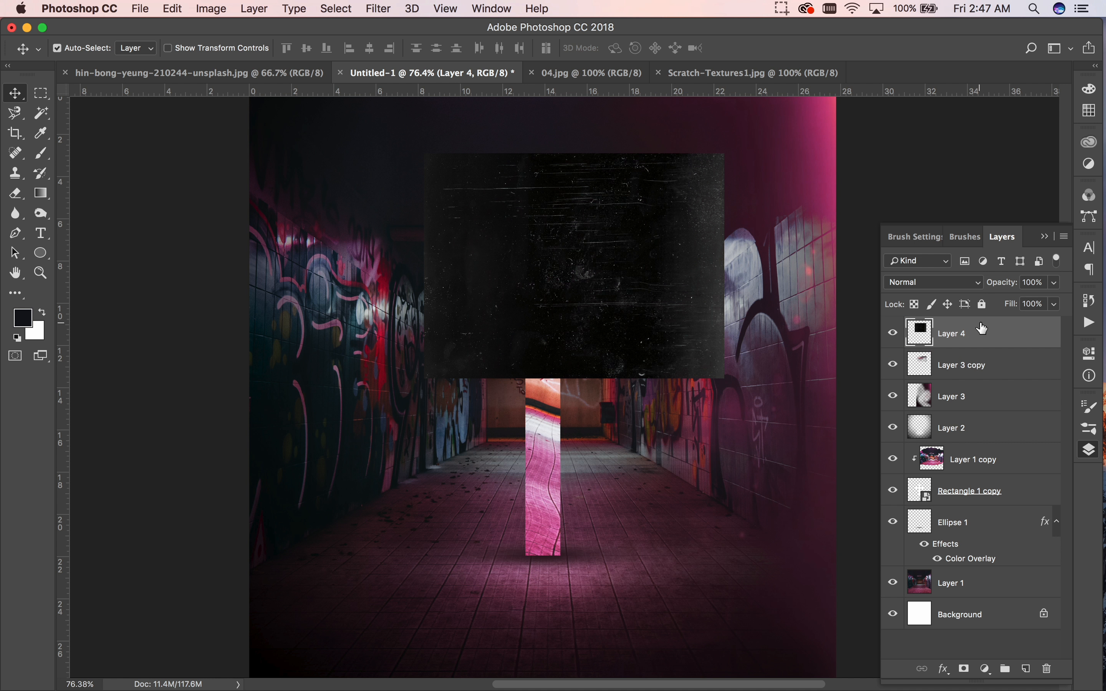
pyautogui.click(931, 283)
pyautogui.click(914, 381)
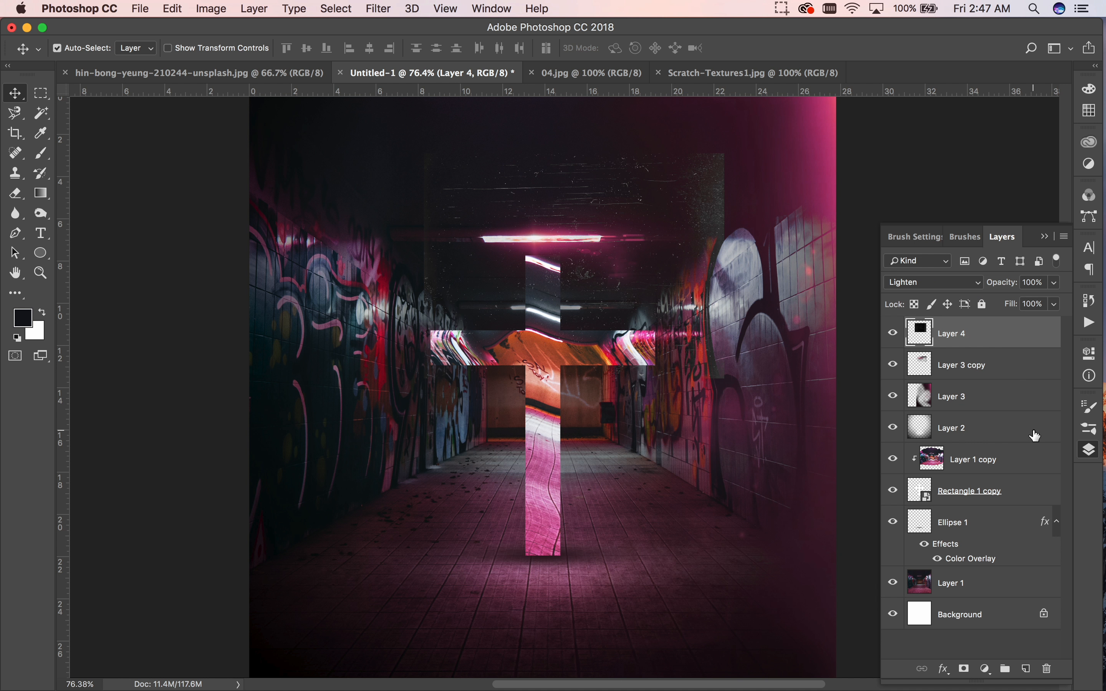
# Move the scratch texture layer below the Layer 2 vignette and compare the image with the vignette hidden and shown.
pyautogui.moveTo(1013, 339); pyautogui.dragTo(982, 437)
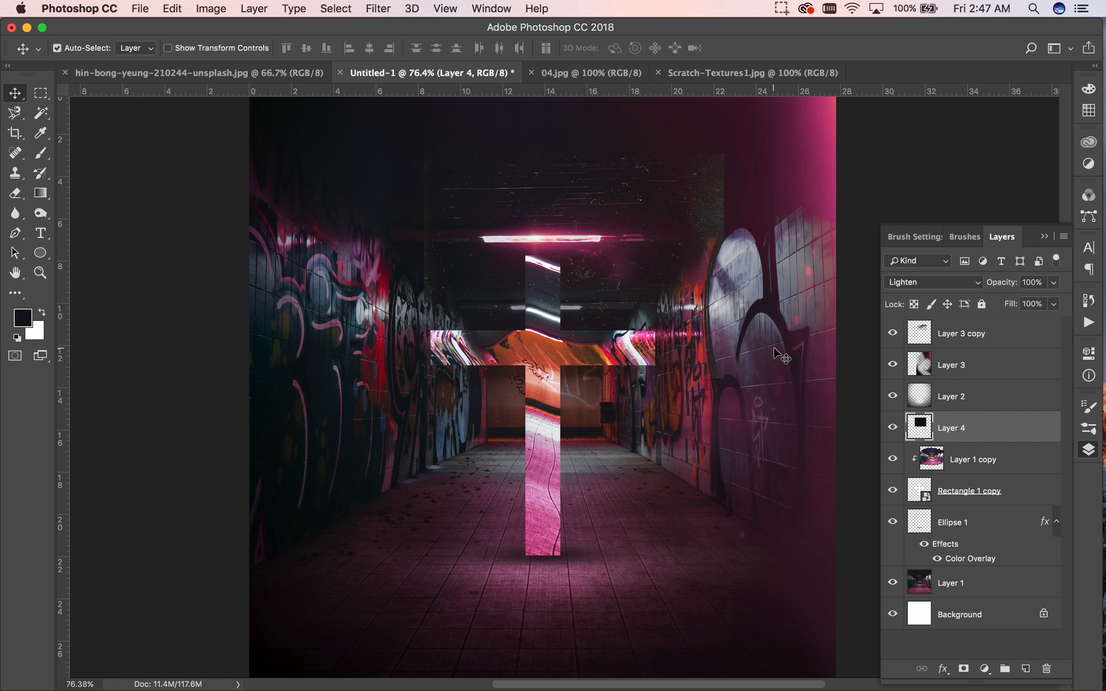
pyautogui.click(966, 402)
pyautogui.click(895, 396)
pyautogui.click(896, 397)
pyautogui.click(895, 397)
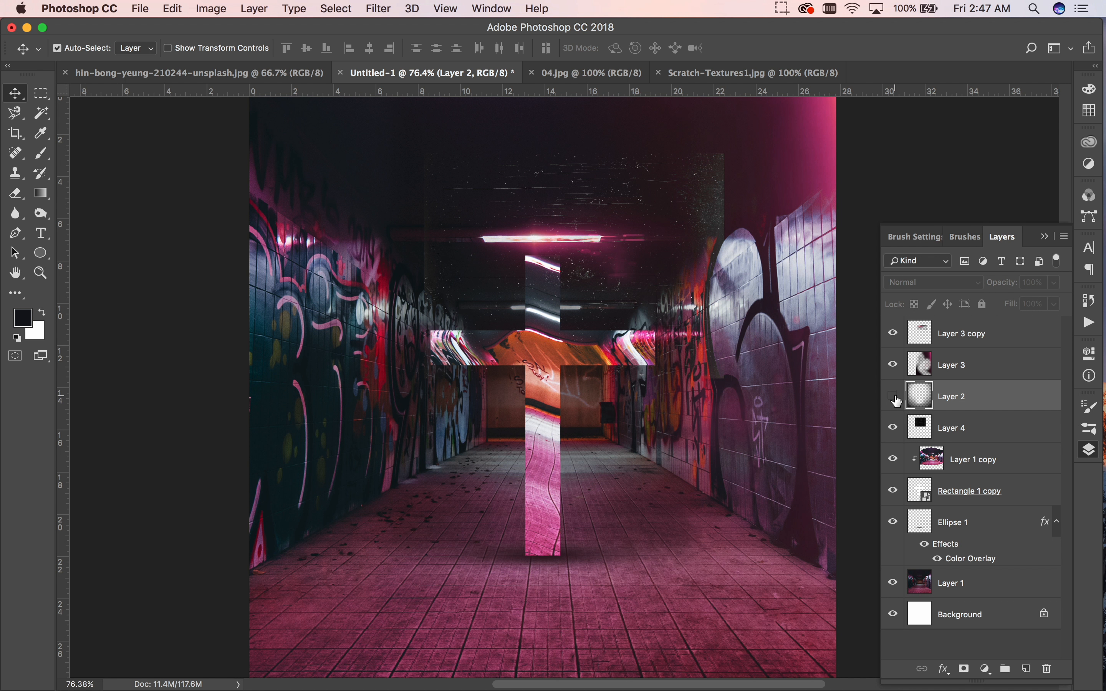
pyautogui.click(895, 397)
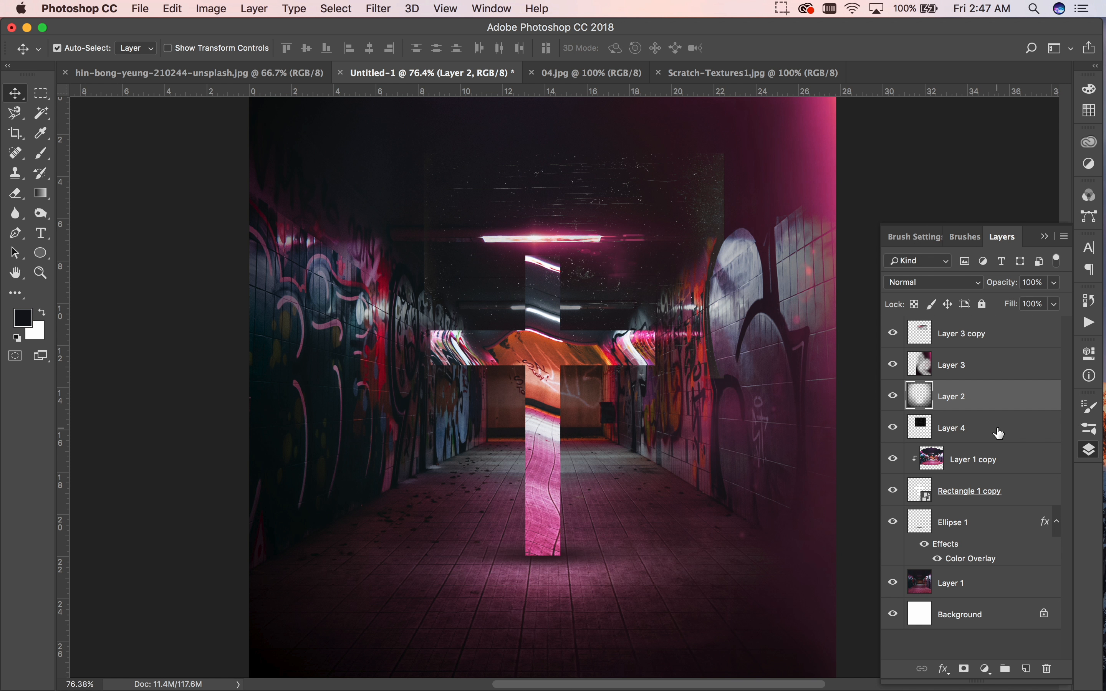
# Transform the scratch texture layer so it fills the whole canvas and is rotated by 90 degrees.
pyautogui.click(983, 427)
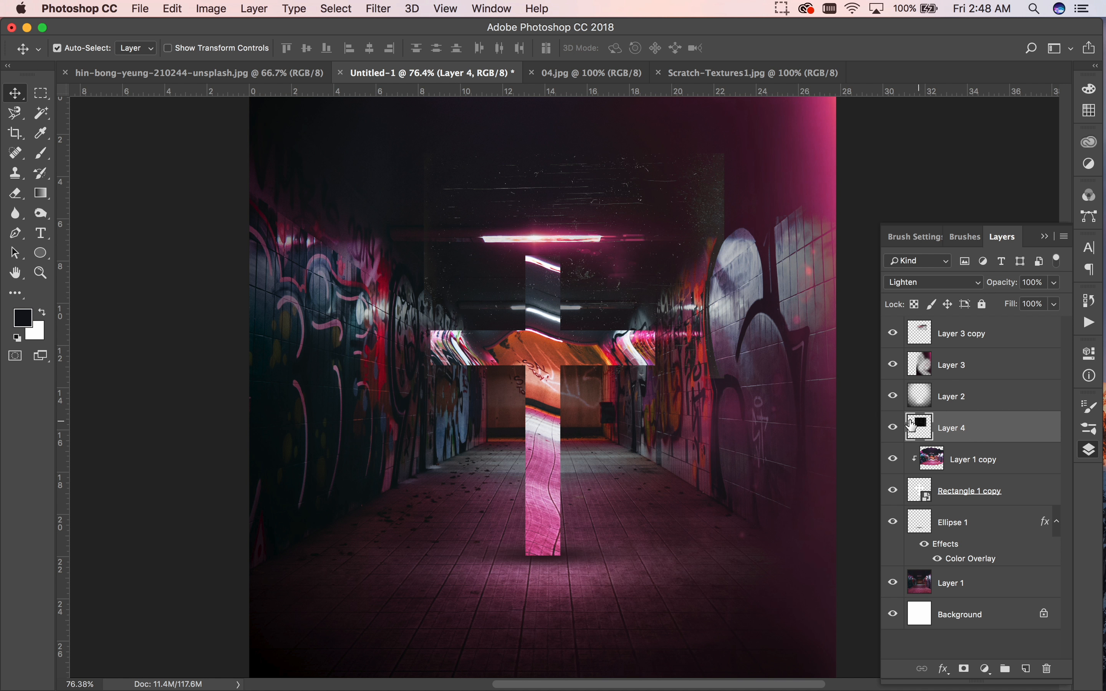
pyautogui.press('super+t')
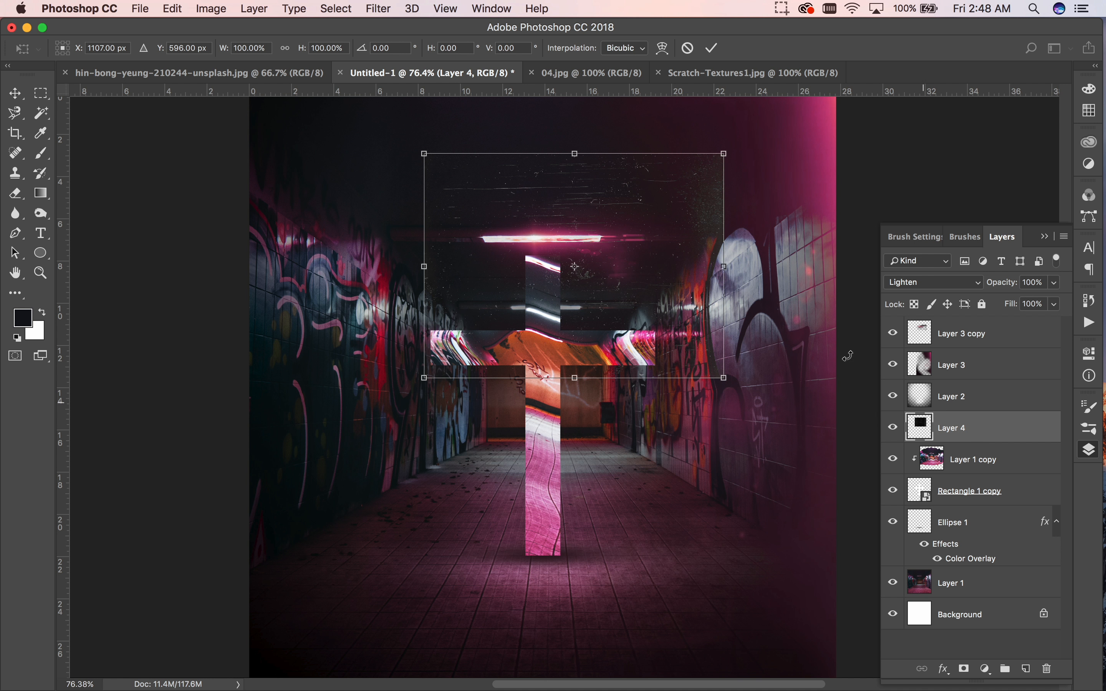
pyautogui.moveTo(428, 375); pyautogui.dragTo(316, 585)
pyautogui.press('super+minus')
pyautogui.moveTo(659, 446); pyautogui.dragTo(711, 534)
pyautogui.moveTo(567, 273); pyautogui.dragTo(567, 240)
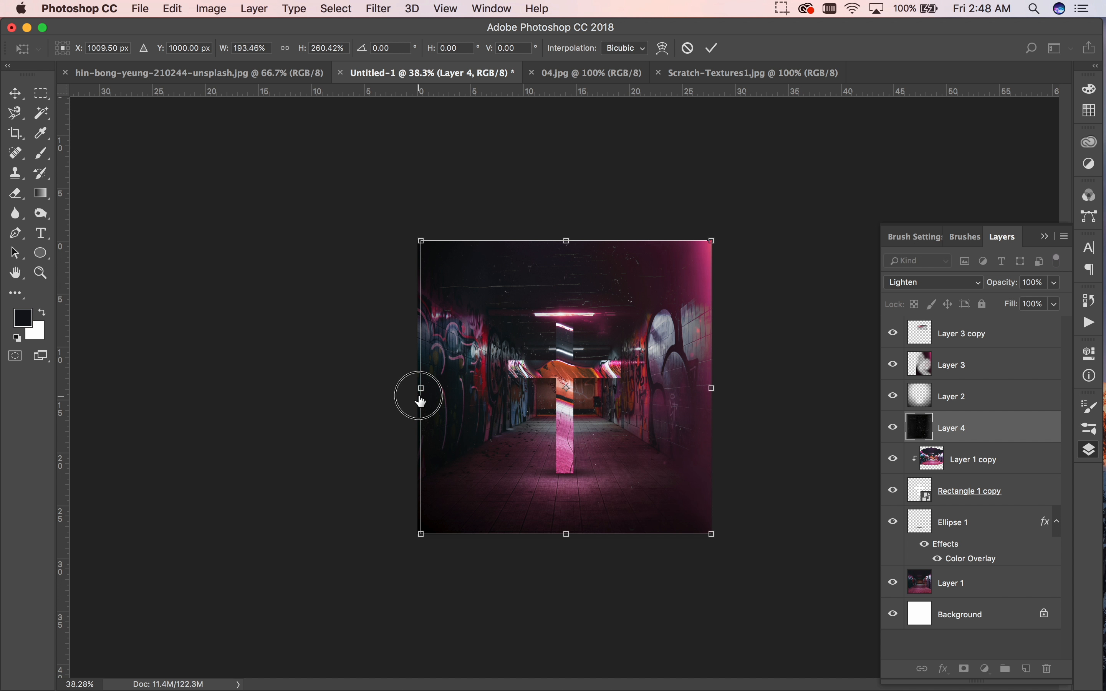
pyautogui.moveTo(421, 389); pyautogui.dragTo(418, 388)
pyautogui.moveTo(756, 237); pyautogui.dragTo(695, 549)
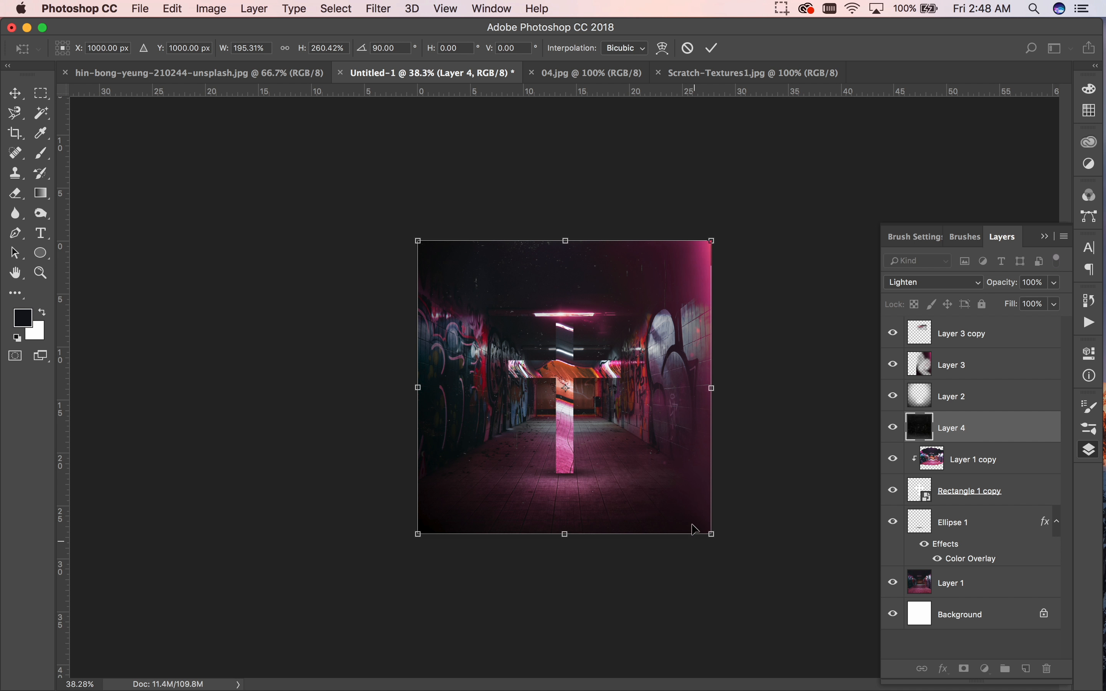
pyautogui.press('Return')
pyautogui.scroll(5, 669, 421)
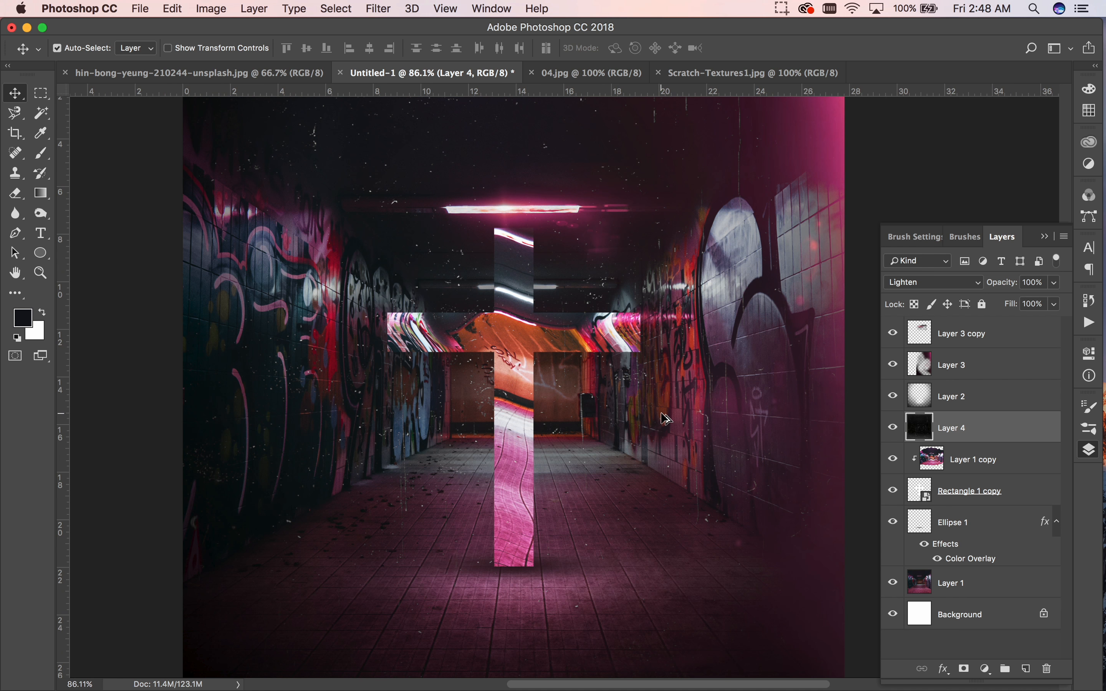
pyautogui.scroll(-2, 669, 420)
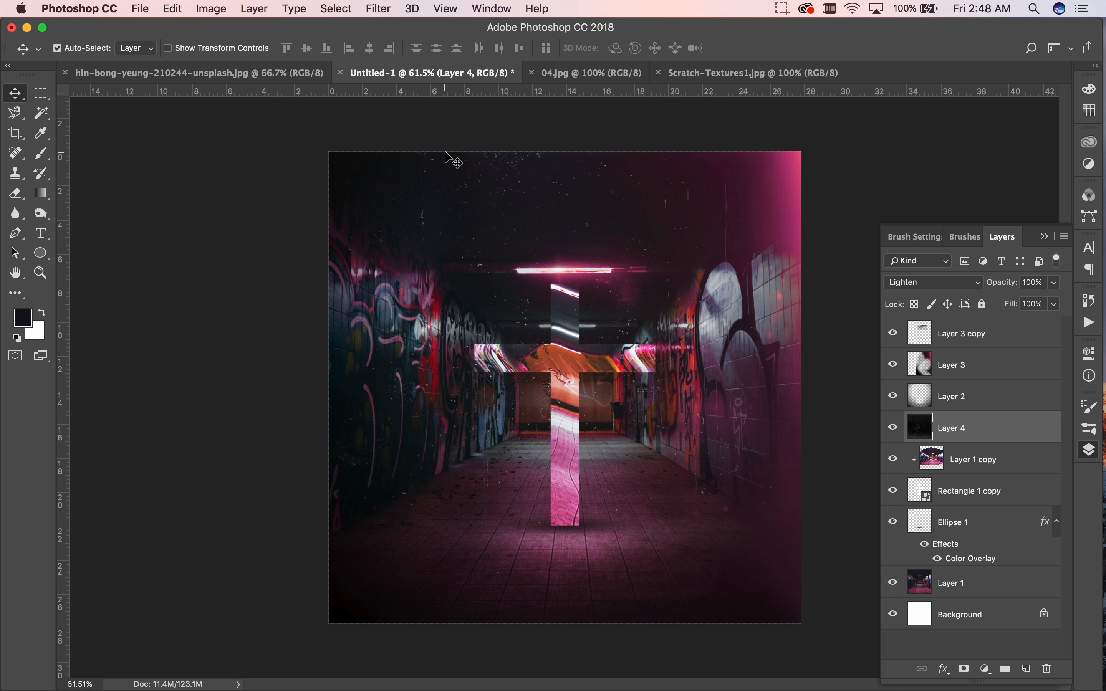
# Apply a Levels adjustment to the scratch texture layer with the midtone input set to 1.22.
pyautogui.click(219, 9)
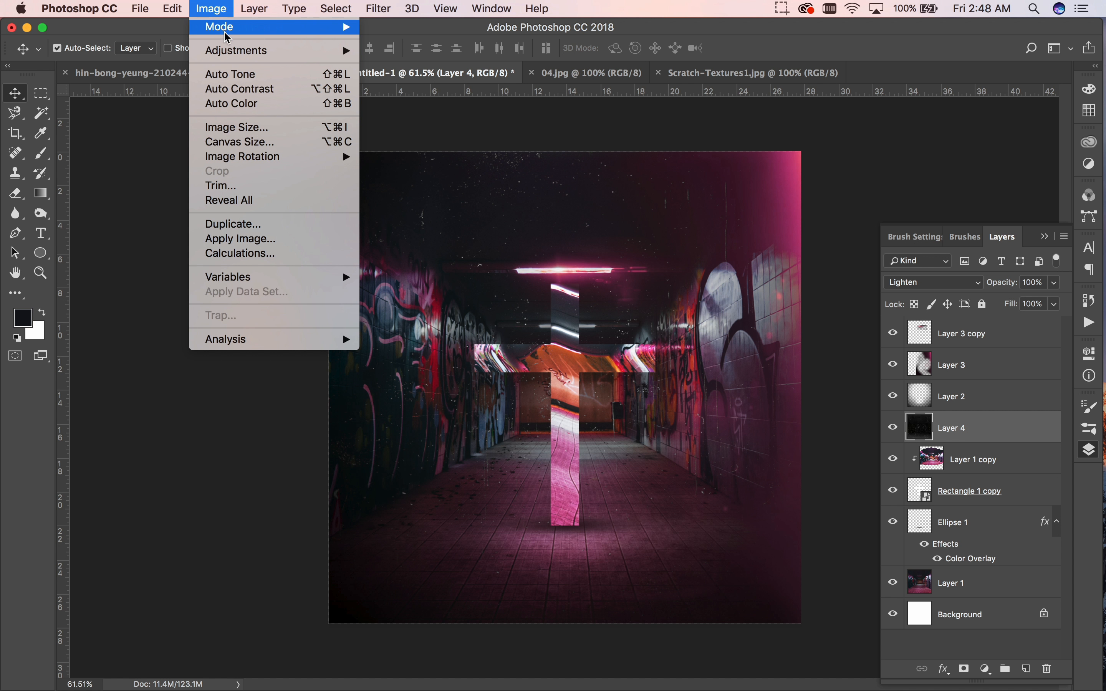
pyautogui.moveTo(231, 51)
pyautogui.click(427, 66)
pyautogui.moveTo(791, 376)
pyautogui.mouseDown()
pyautogui.moveTo(829, 388)
pyautogui.moveTo(777, 376)
pyautogui.mouseUp()
pyautogui.moveTo(888, 315)
pyautogui.mouseDown()
pyautogui.moveTo(860, 315)
pyautogui.moveTo(873, 312)
pyautogui.mouseUp()
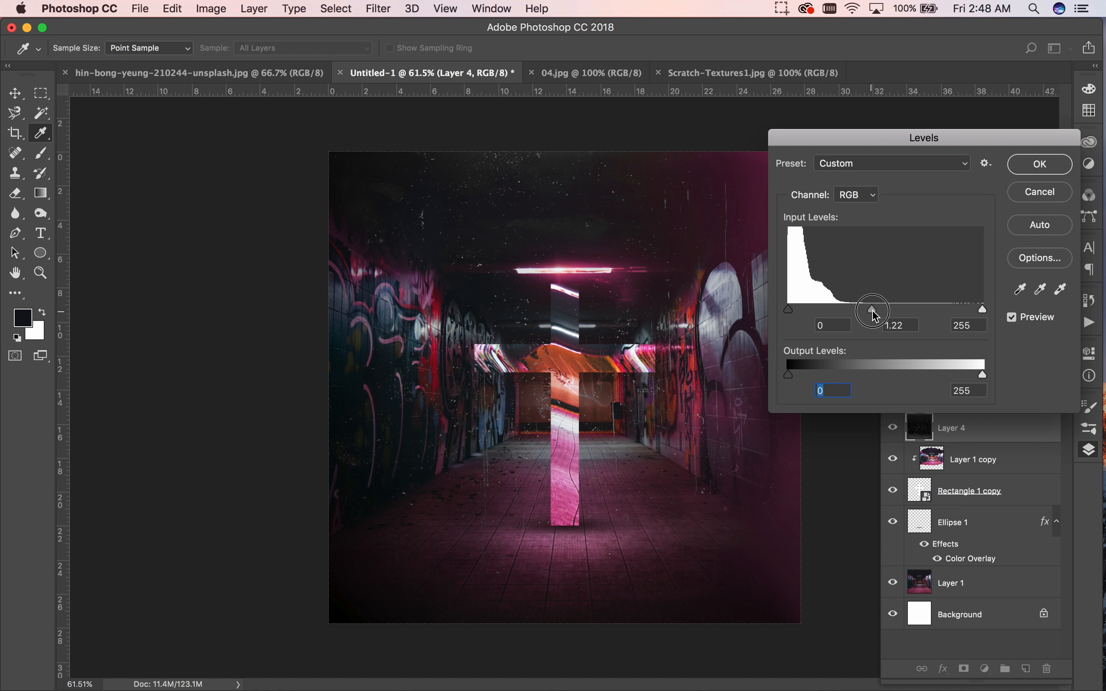
pyautogui.moveTo(791, 376); pyautogui.dragTo(794, 384)
pyautogui.moveTo(984, 376)
pyautogui.mouseDown()
pyautogui.moveTo(962, 368)
pyautogui.moveTo(990, 363)
pyautogui.mouseUp()
pyautogui.moveTo(984, 310); pyautogui.dragTo(1065, 192)
pyautogui.click(1058, 169)
# Try rotating the scratch texture layer by 90 degrees, ending on its starting orientation.
pyautogui.press('super+t')
pyautogui.moveTo(841, 231); pyautogui.dragTo(694, 592)
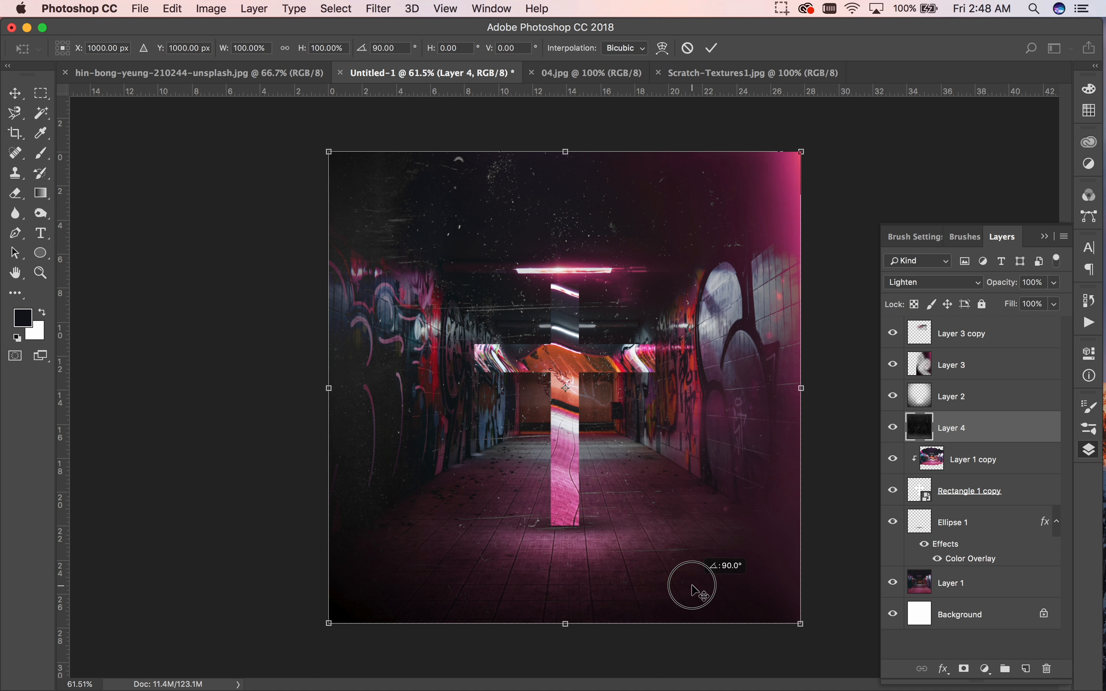
pyautogui.moveTo(694, 592); pyautogui.dragTo(738, 288)
pyautogui.press('Return')
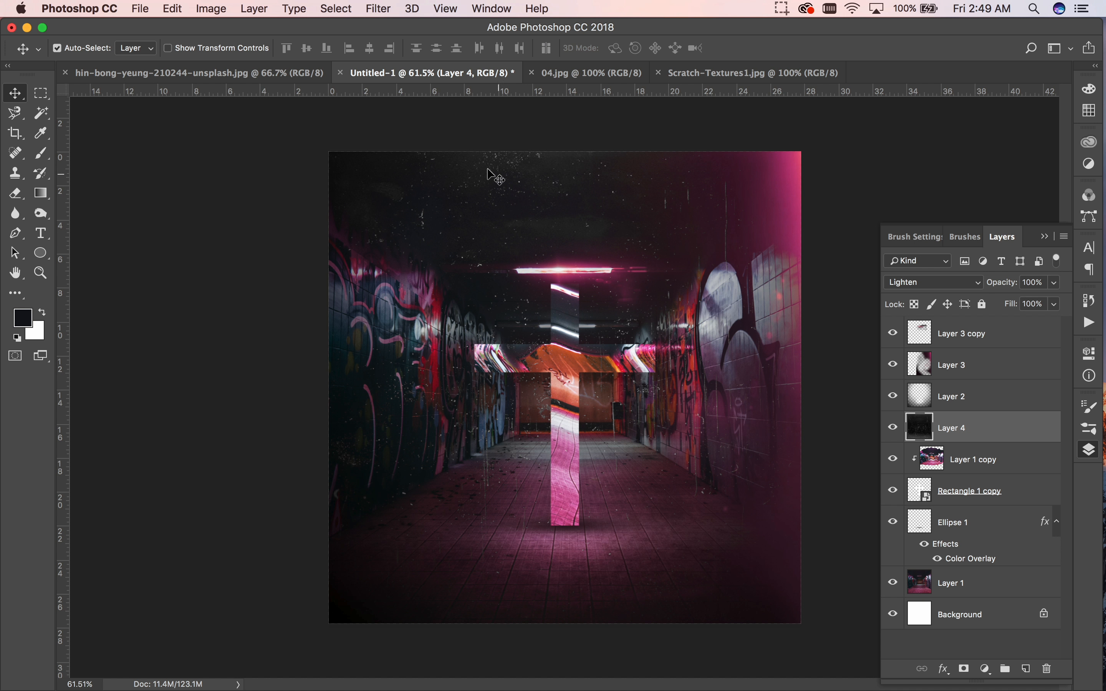
# Set the scratch texture layer's opacity to 46%.
pyautogui.moveTo(899, 430); pyautogui.dragTo(969, 445)
pyautogui.click(1054, 283)
pyautogui.moveTo(1060, 299); pyautogui.dragTo(1020, 301)
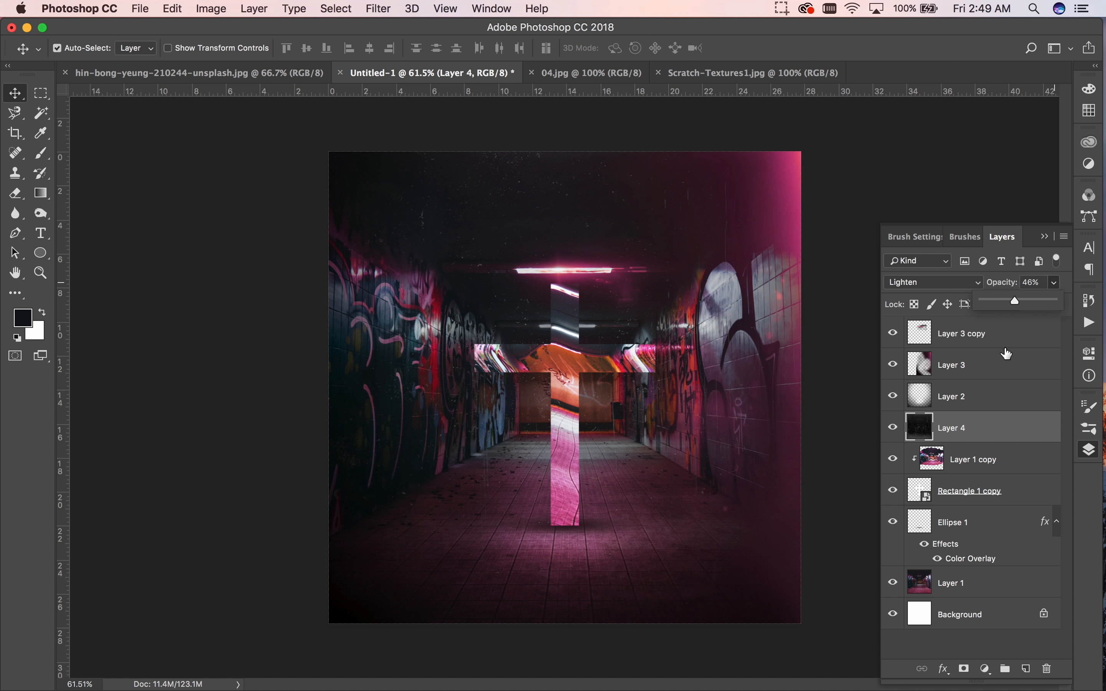
pyautogui.click(1015, 336)
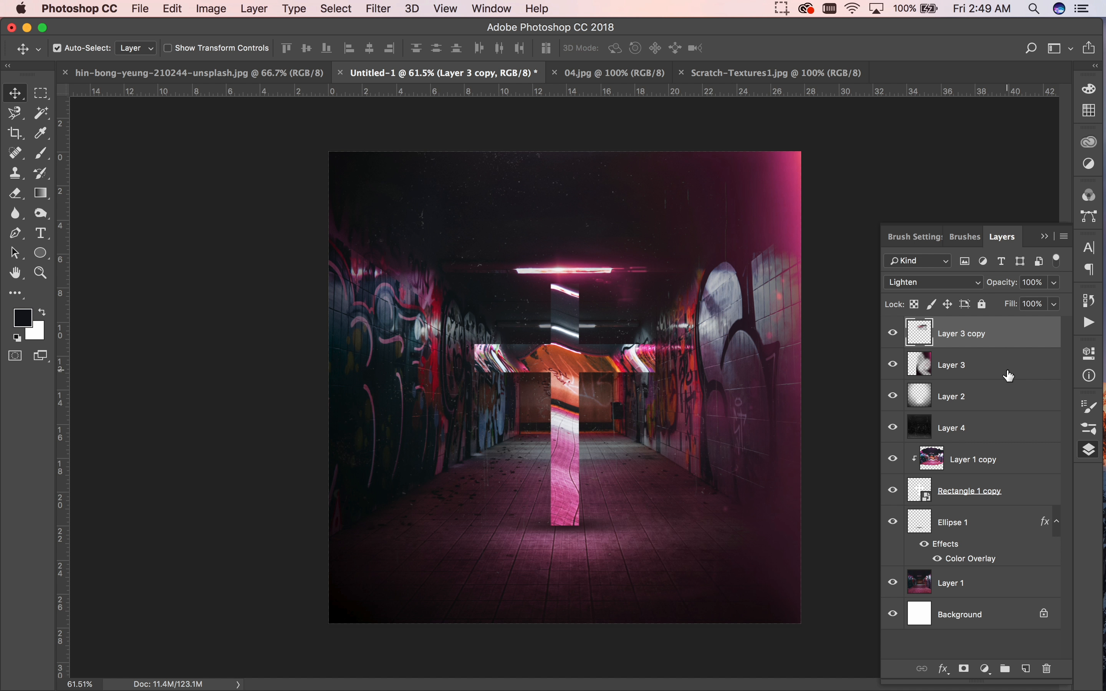
# Add a new layer directly above the Layer 2 vignette and fill it with dark gray #1f1f1f.
pyautogui.click(985, 399)
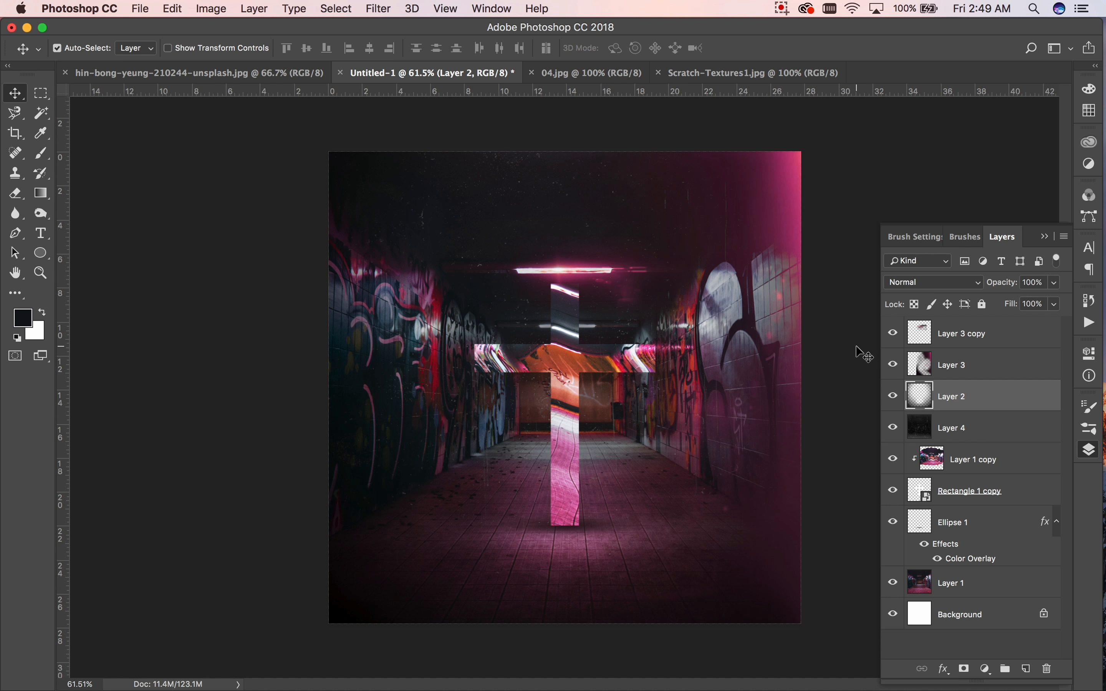
pyautogui.click(23, 318)
pyautogui.moveTo(706, 505); pyautogui.dragTo(699, 514)
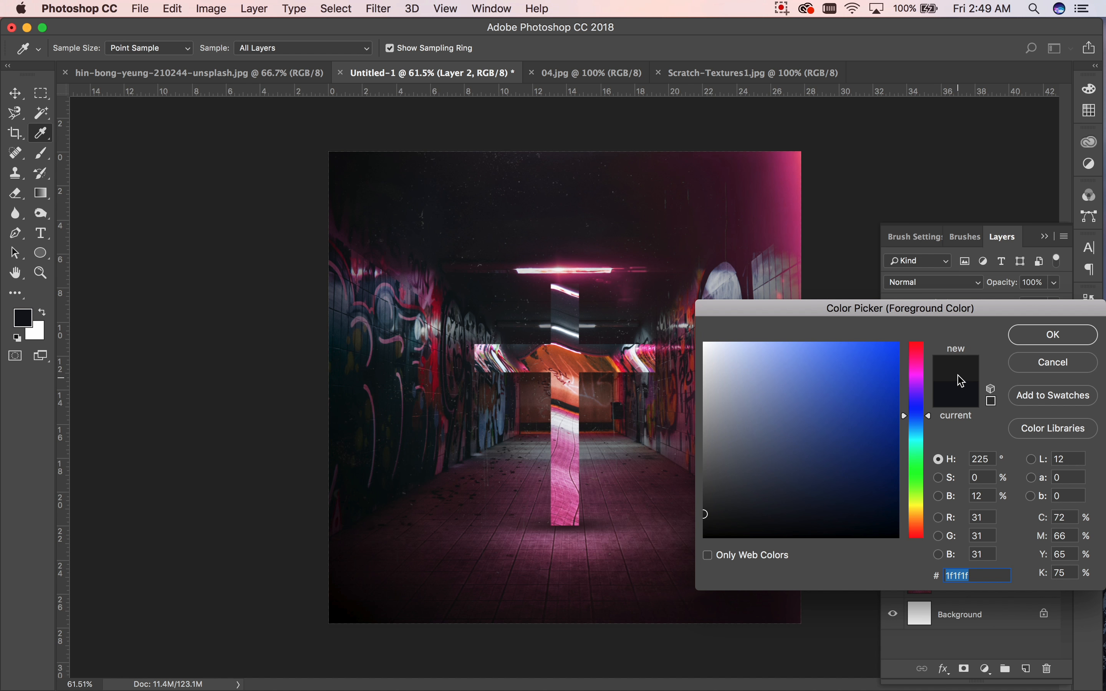
pyautogui.click(1052, 334)
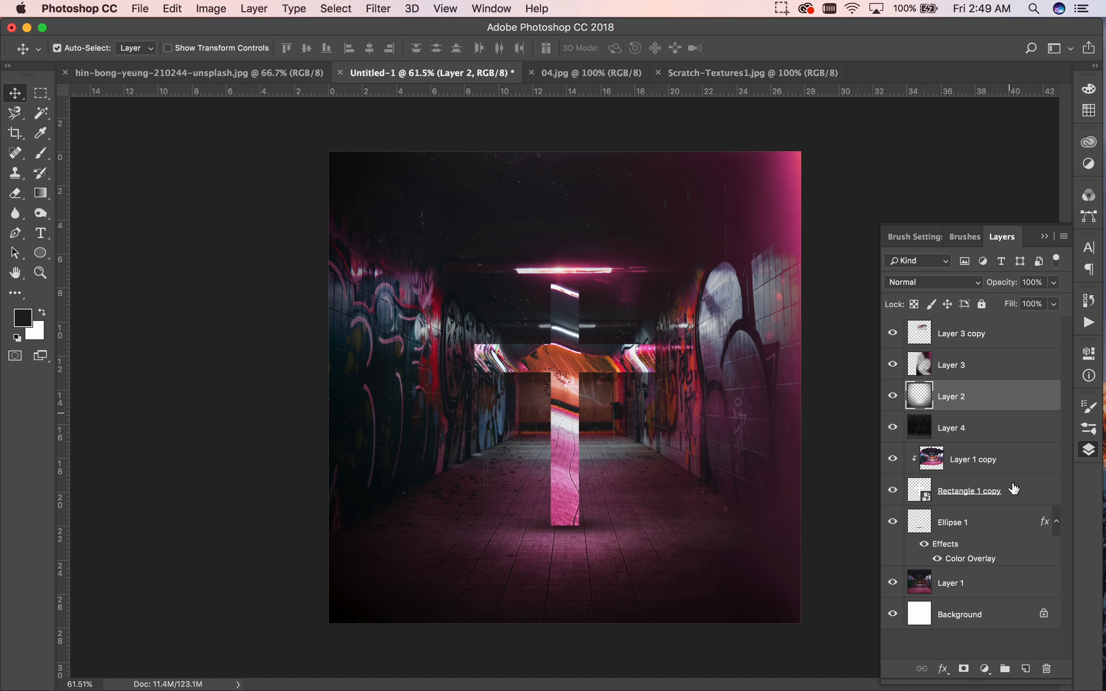
pyautogui.click(1027, 669)
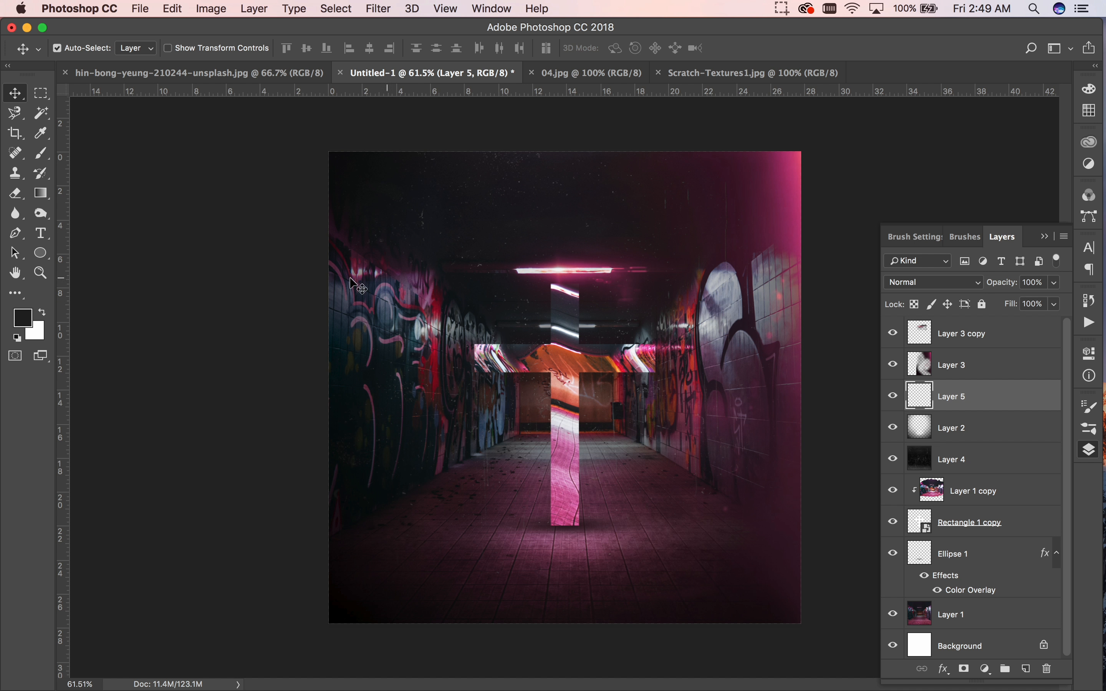
pyautogui.moveTo(40, 194); pyautogui.dragTo(91, 209)
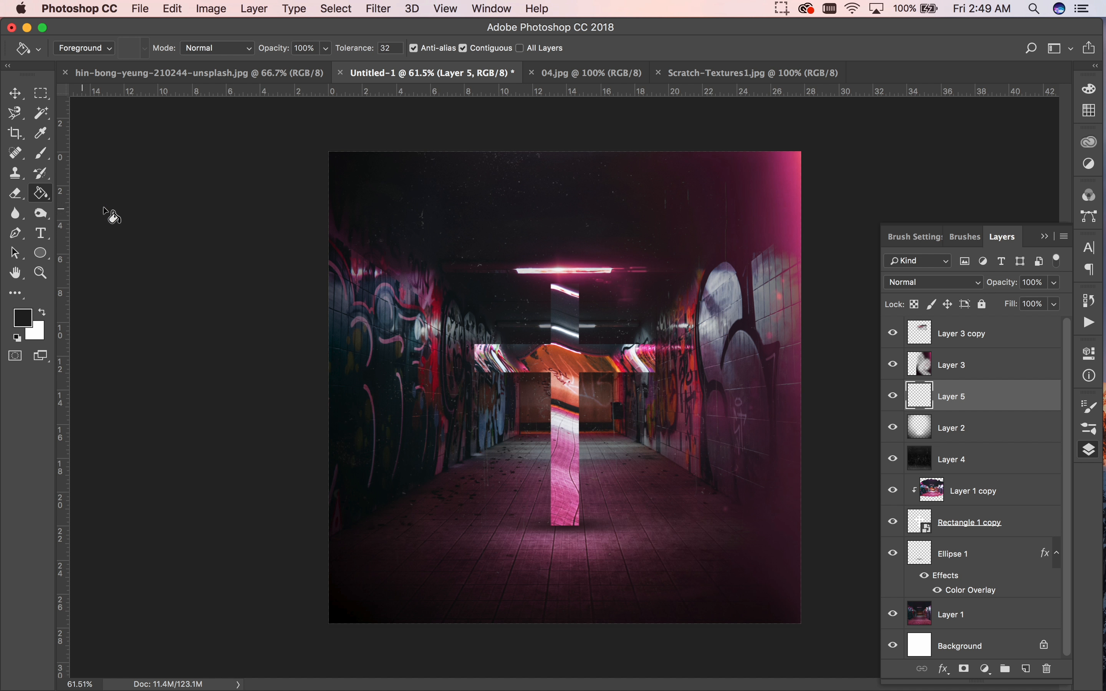
pyautogui.click(475, 345)
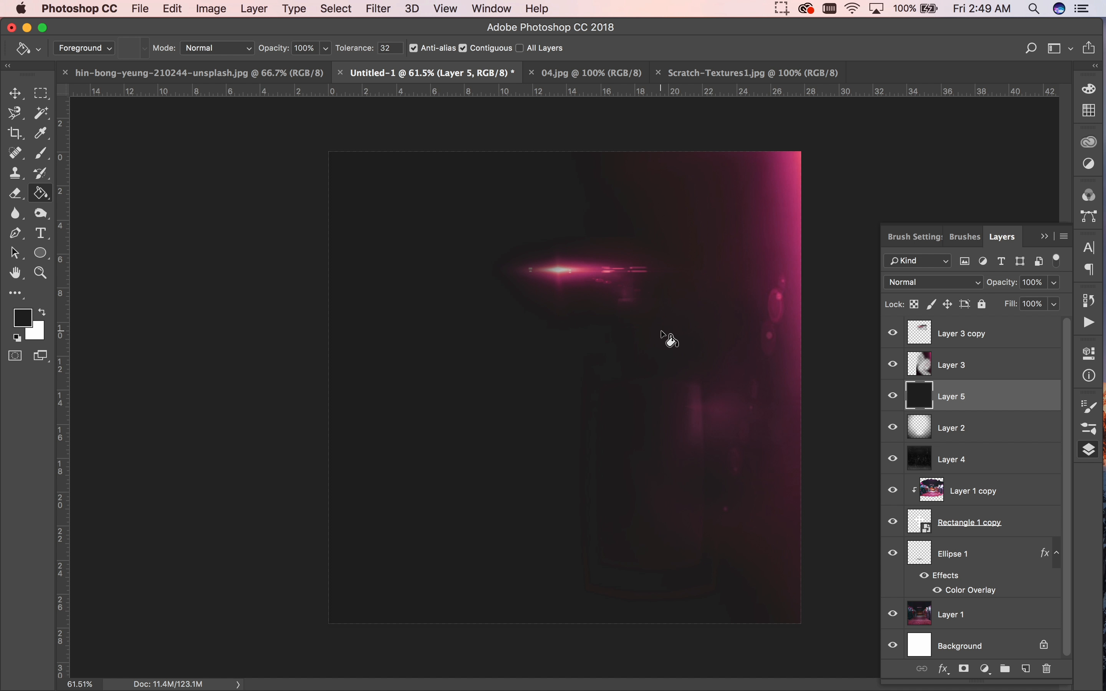
pyautogui.click(18, 95)
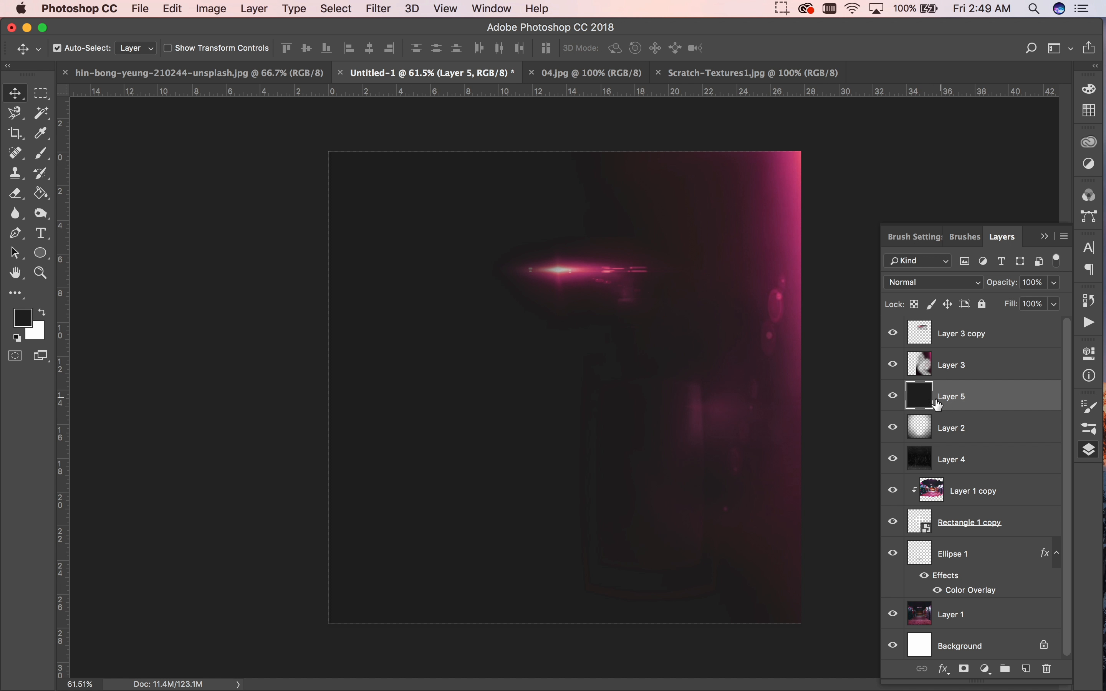
# Set the dark gray fill layer's blend mode to Lighten and compare the image with the layer hidden and shown.
pyautogui.click(932, 283)
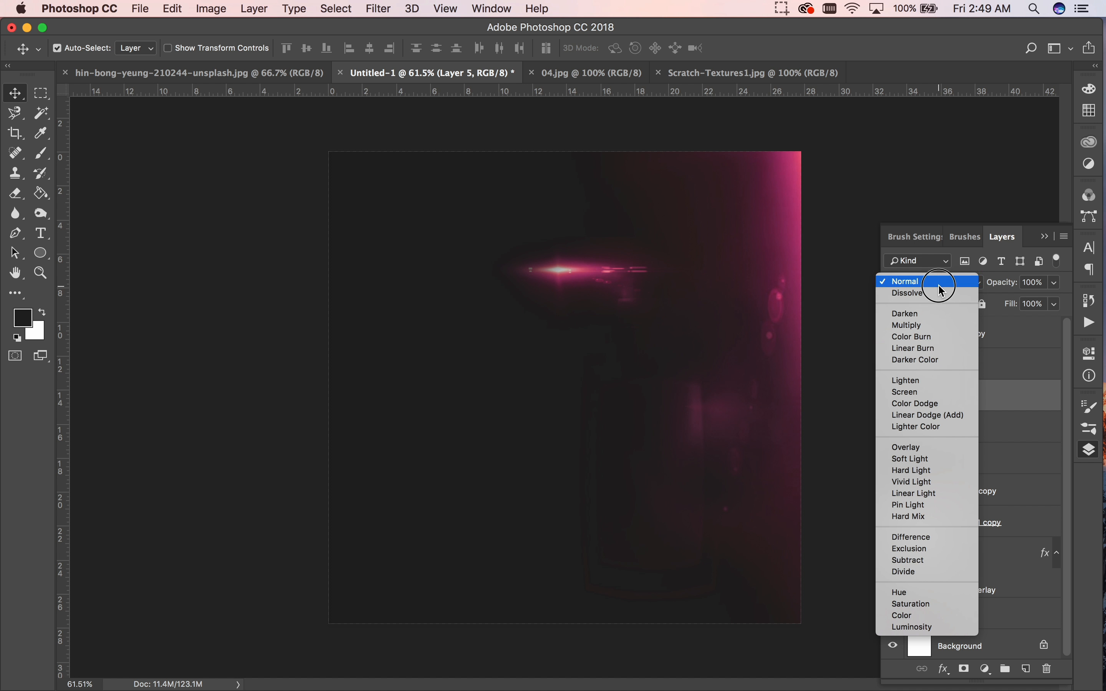
pyautogui.click(921, 389)
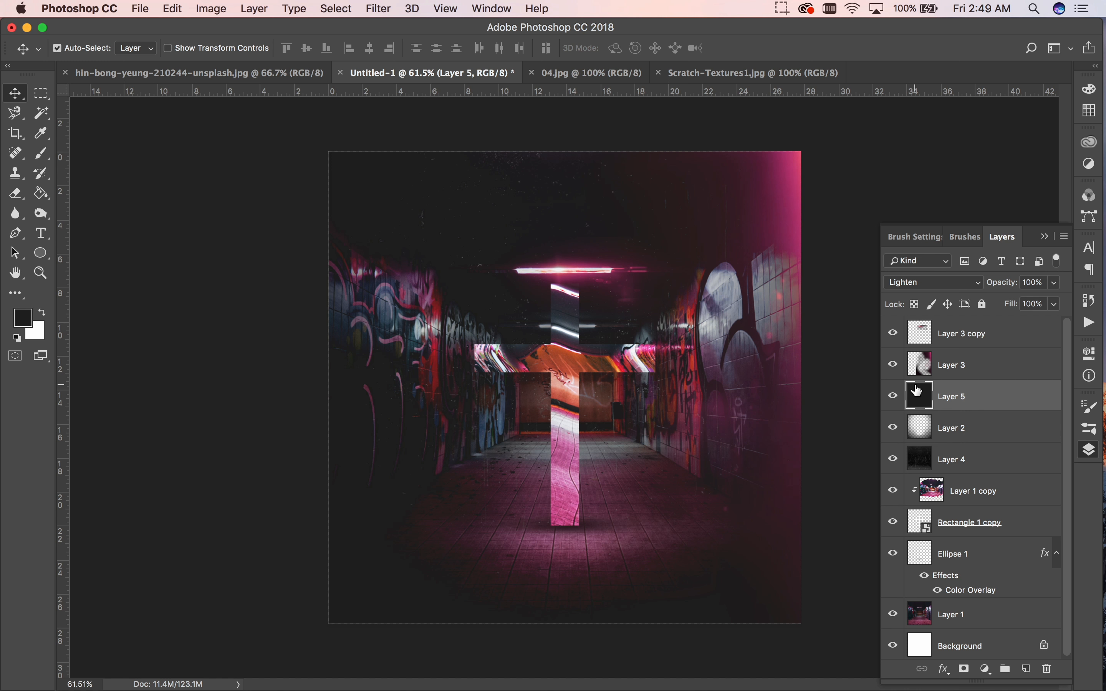
pyautogui.click(895, 396)
pyautogui.click(895, 397)
pyautogui.click(894, 396)
pyautogui.click(895, 397)
pyautogui.click(895, 397)
pyautogui.click(895, 397)
pyautogui.click(895, 397)
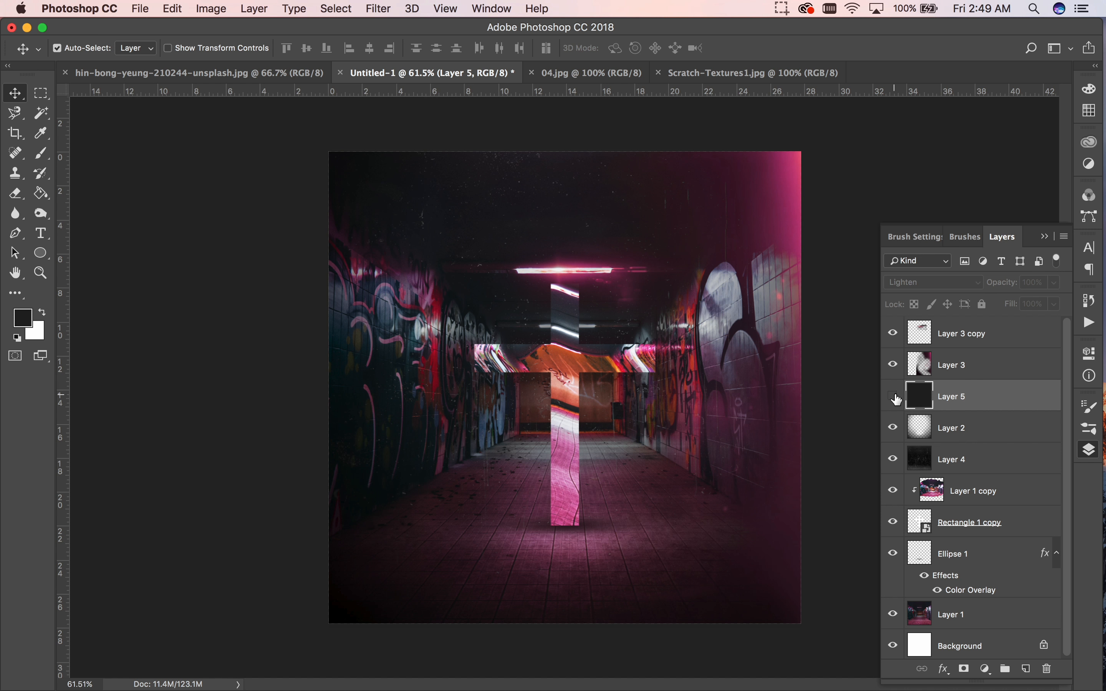
pyautogui.click(895, 397)
# Reduce the dark gray fill layer's opacity to 60%.
pyautogui.click(1056, 283)
pyautogui.moveTo(1056, 301)
pyautogui.mouseDown()
pyautogui.moveTo(1005, 307)
pyautogui.moveTo(1036, 309)
pyautogui.mouseUp()
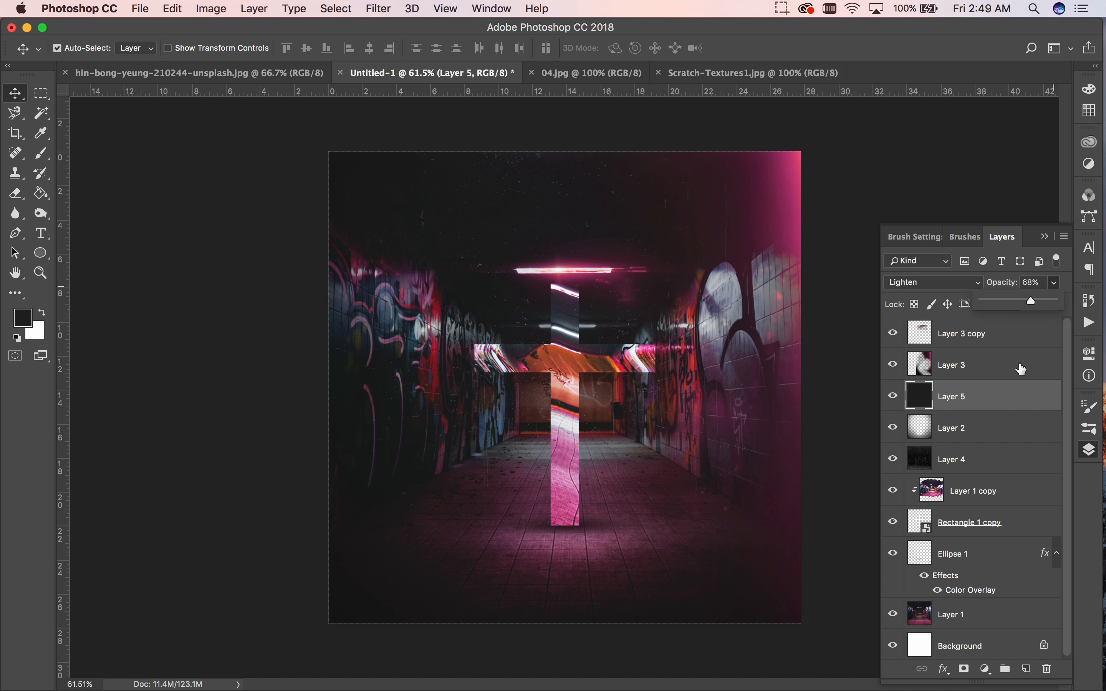
pyautogui.moveTo(1031, 302); pyautogui.dragTo(1030, 307)
pyautogui.click(1001, 372)
pyautogui.click(1005, 374)
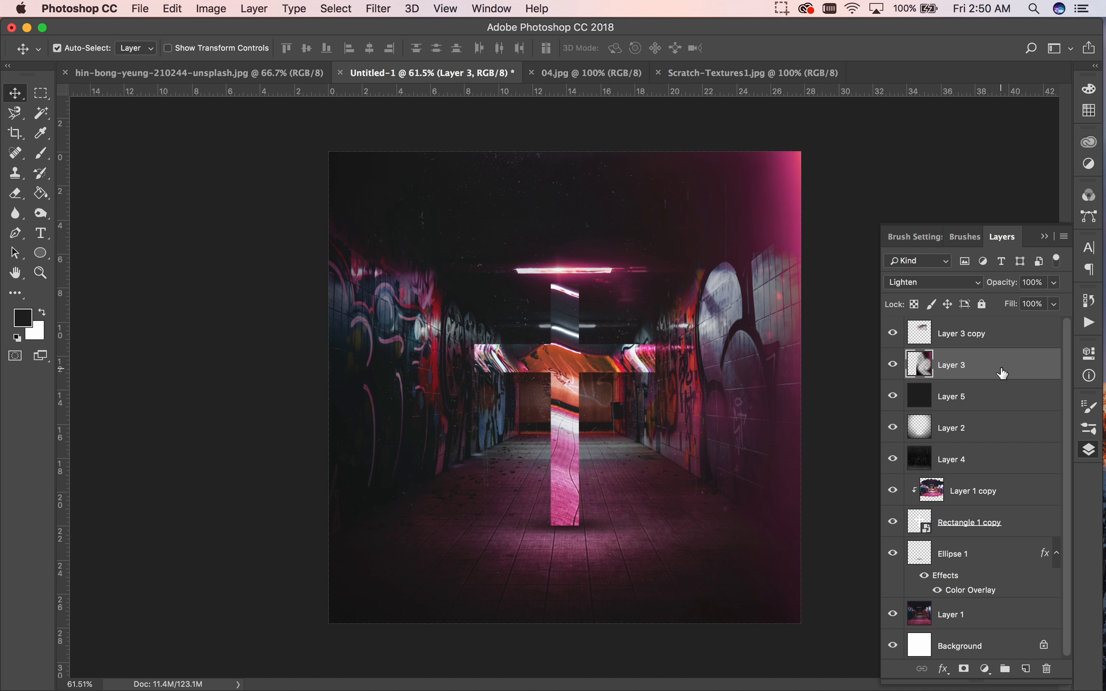
# Add the white placeholder text ASDDADSDAD below the cross, on a layer above the dark gray fill.
pyautogui.click(1008, 405)
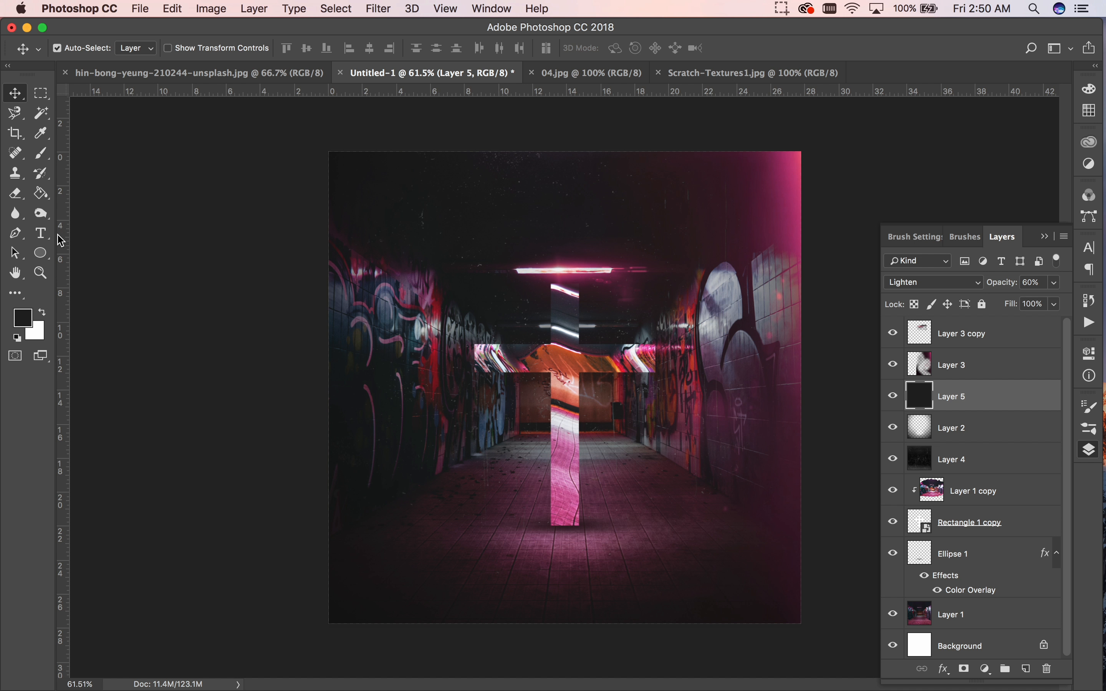
pyautogui.moveTo(46, 238); pyautogui.dragTo(75, 235)
pyautogui.click(44, 313)
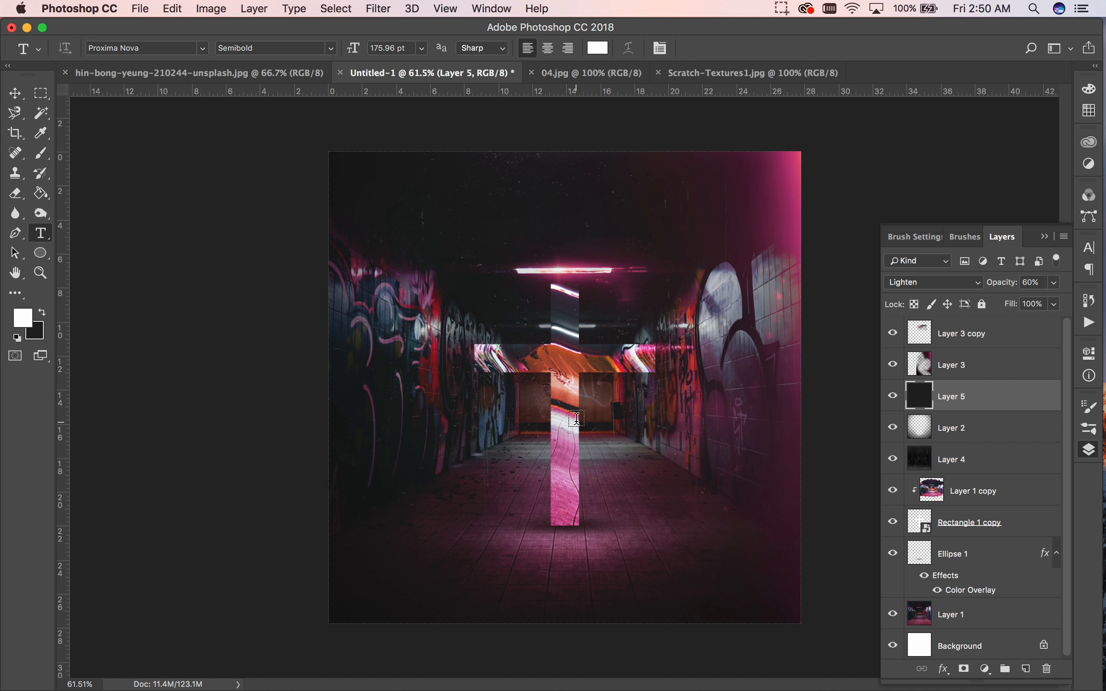
pyautogui.click(499, 565)
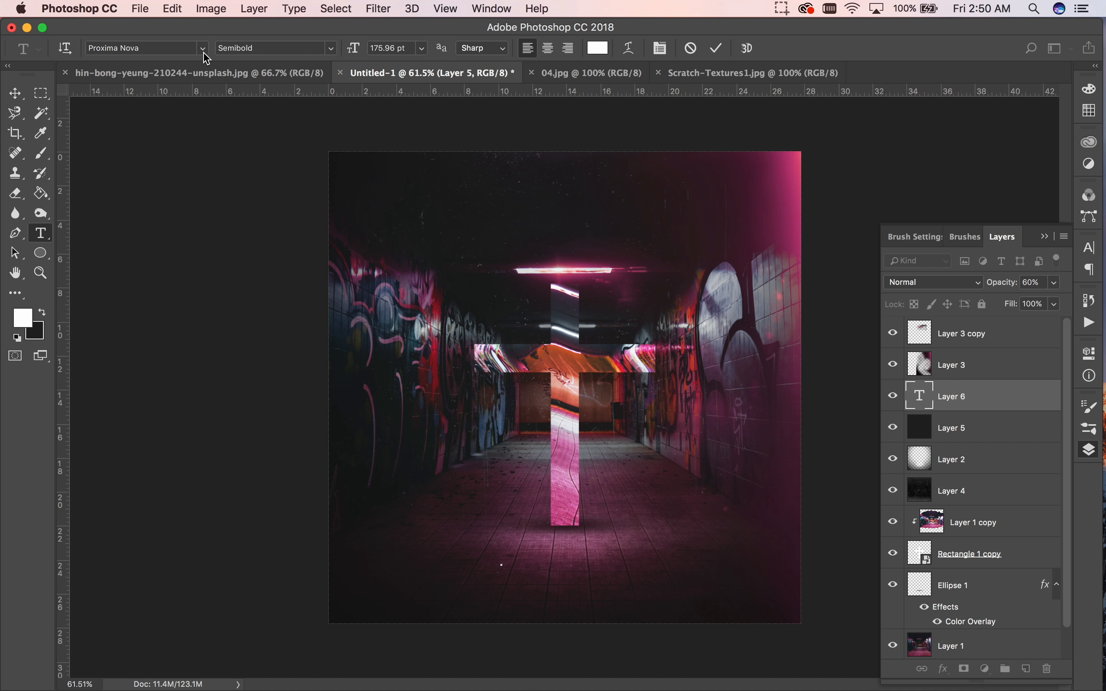
pyautogui.write('ASDDADSDA')
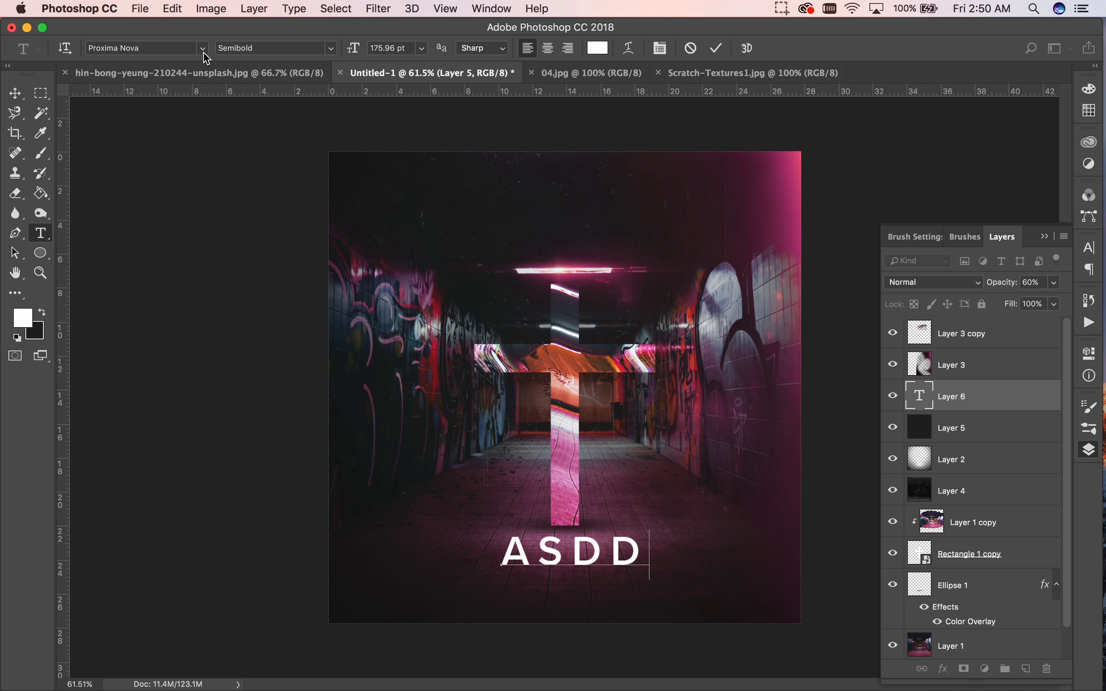
# Scale the placeholder text down and center it just beneath the cross, and delete the text layer.
pyautogui.click(15, 97)
pyautogui.press('super+t')
pyautogui.moveTo(873, 531); pyautogui.dragTo(645, 543)
pyautogui.moveTo(620, 577); pyautogui.dragTo(603, 549)
pyautogui.press('Return')
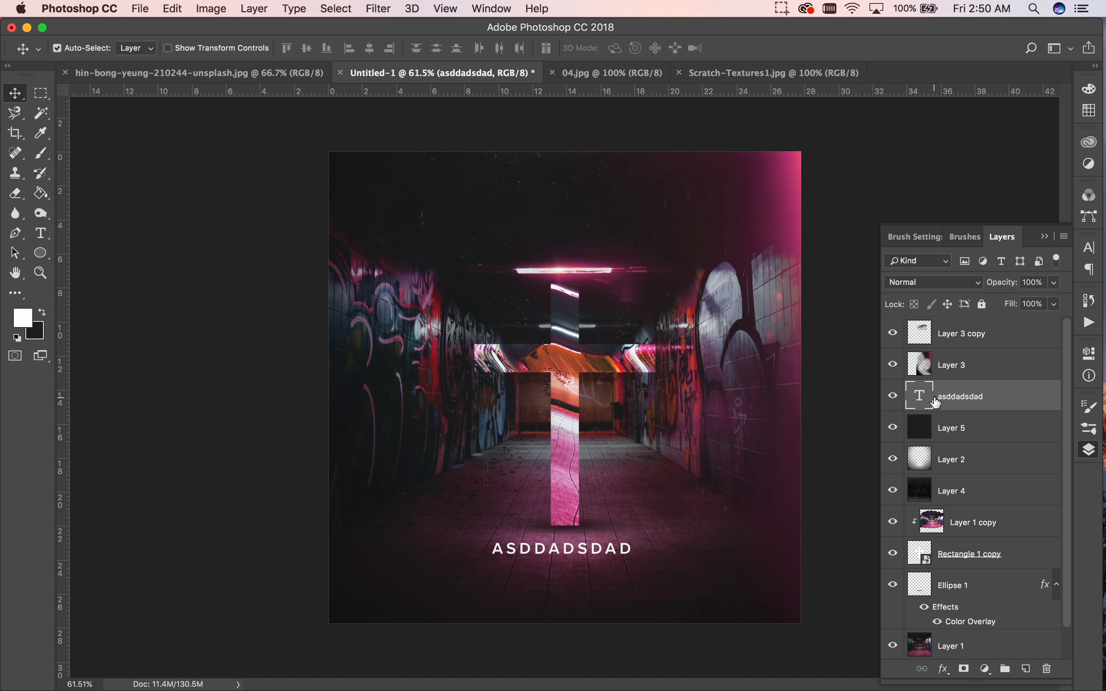
pyautogui.press('Delete')
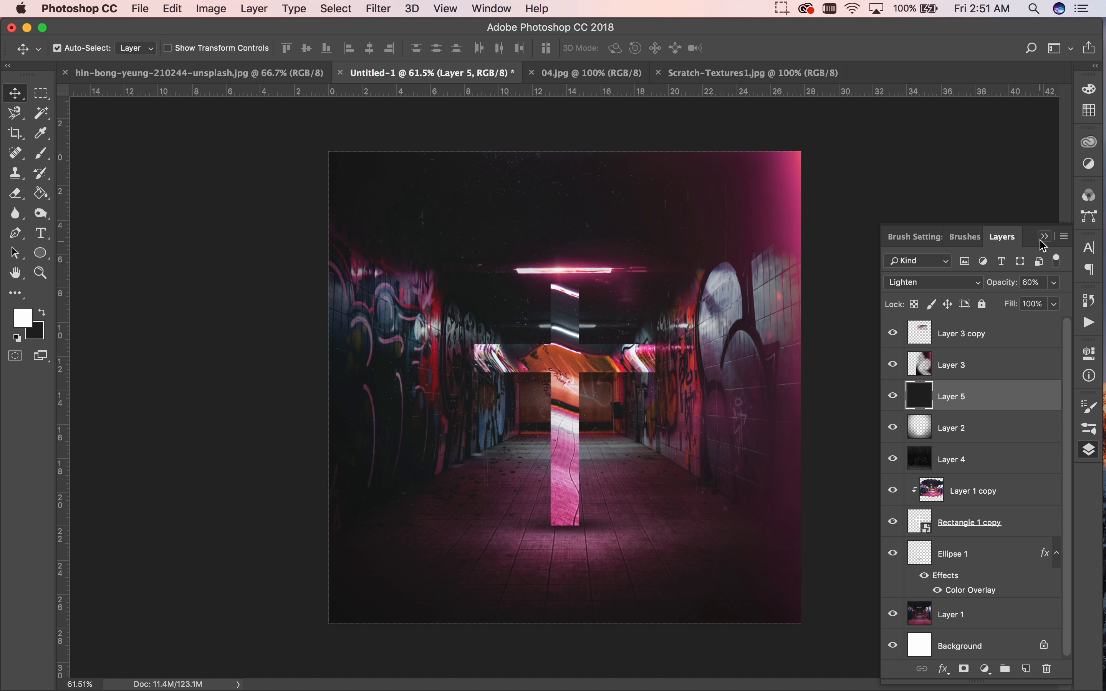
pyautogui.click(782, 10)
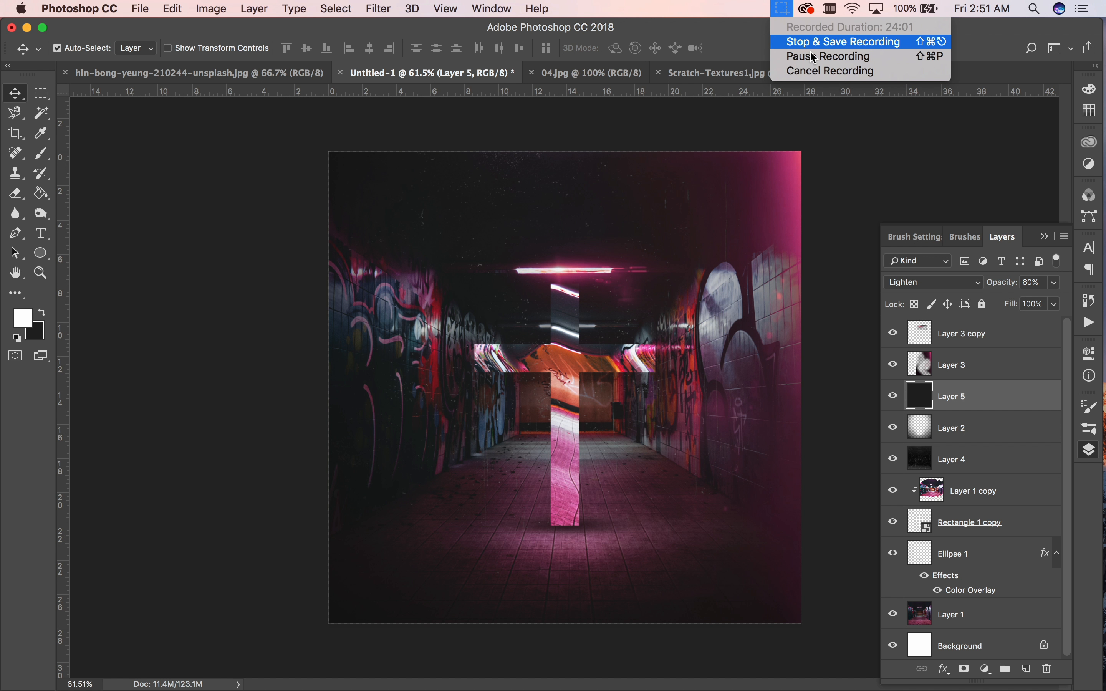